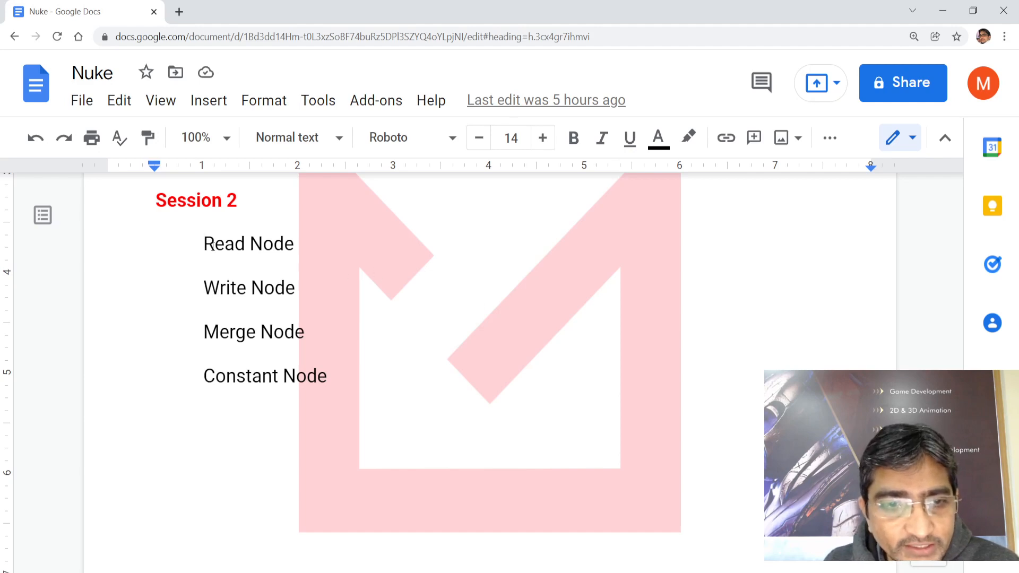
Highlight the Read, Write, Merge and Constant Node topics in the reference notes
left_click_drag(204, 244, 293, 244)
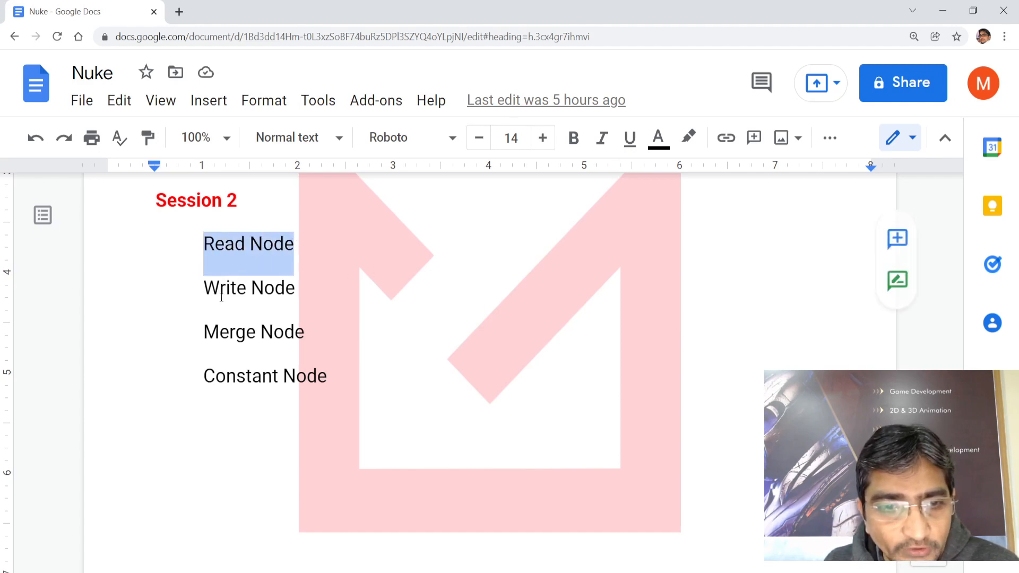
left_click_drag(204, 289, 273, 313)
left_click_drag(206, 336, 309, 333)
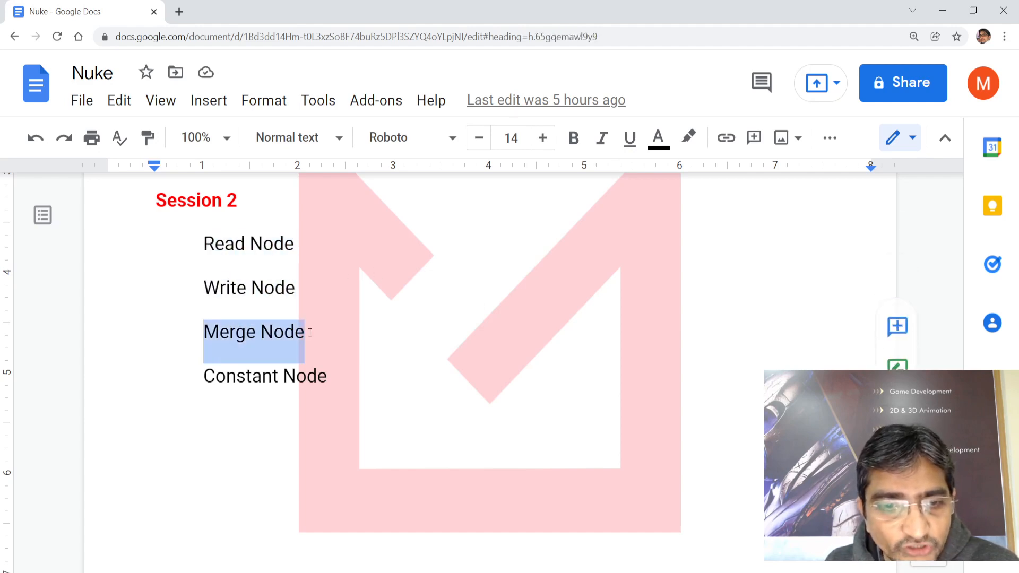
left_click_drag(204, 377, 191, 264)
left_click(320, 414)
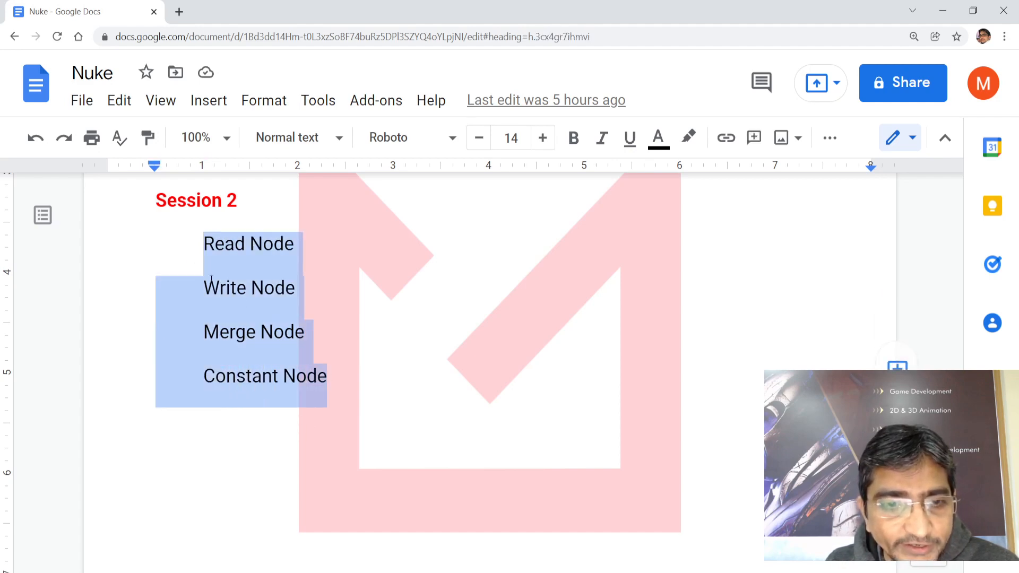
Launch NukeX 13.1v1 Non-commercial from a Start menu search for 'nuke'
key("super")
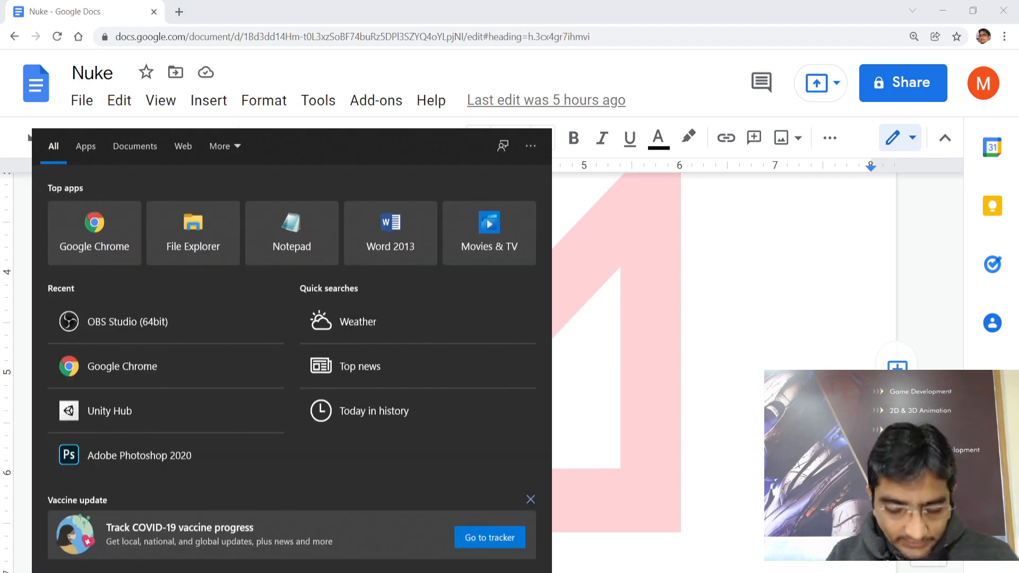
type("nuke")
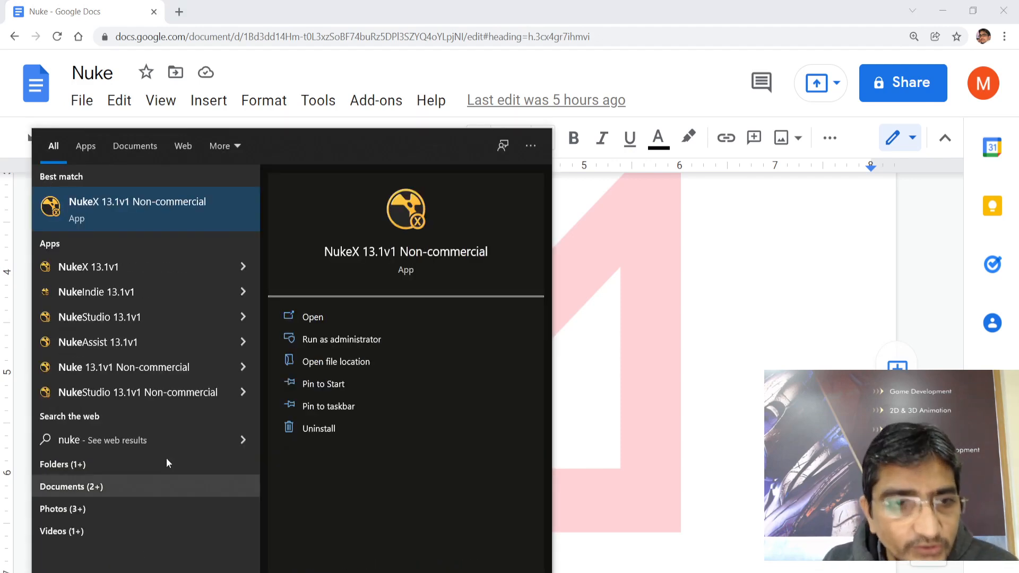
left_click(154, 212)
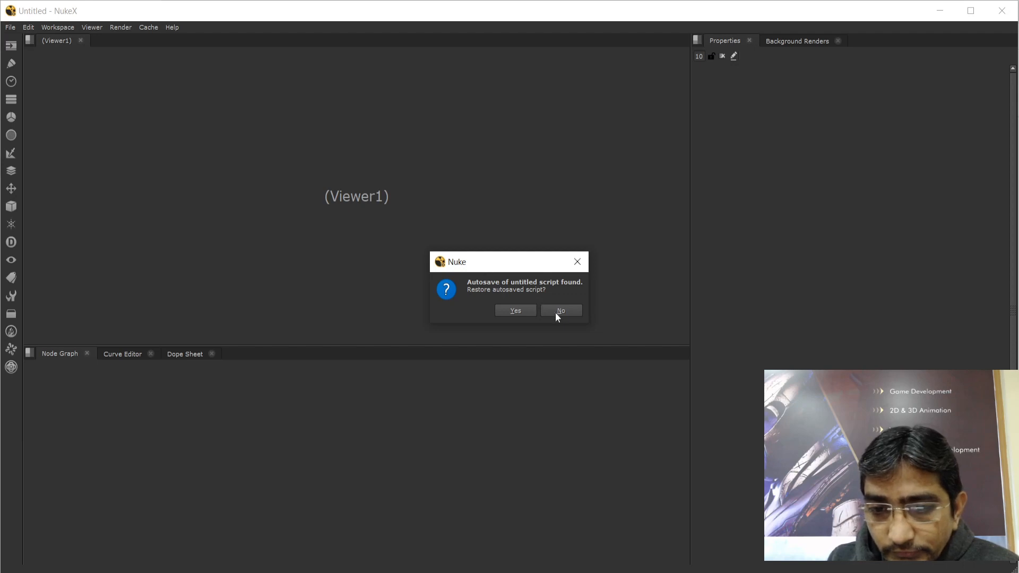
Decline restoring the autosave and dismiss the non-commercial version warning
left_click(558, 312)
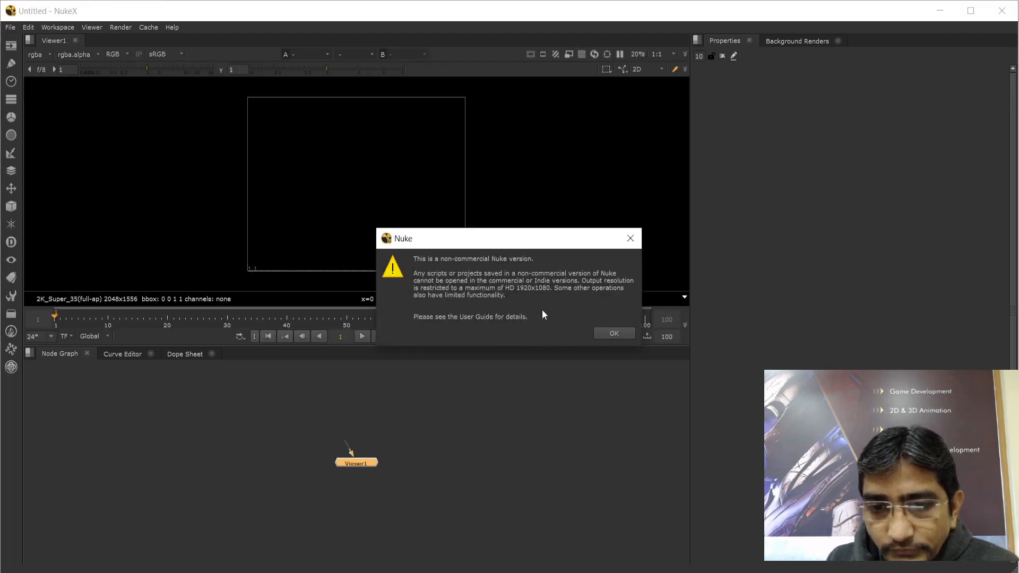
left_click(612, 333)
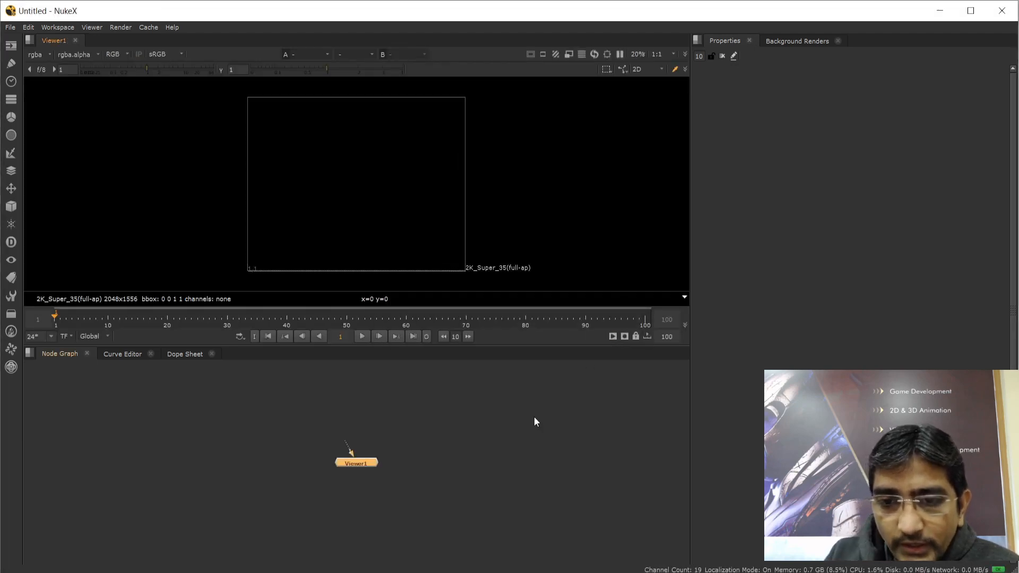
left_click_drag(302, 434, 414, 493)
left_click(415, 492)
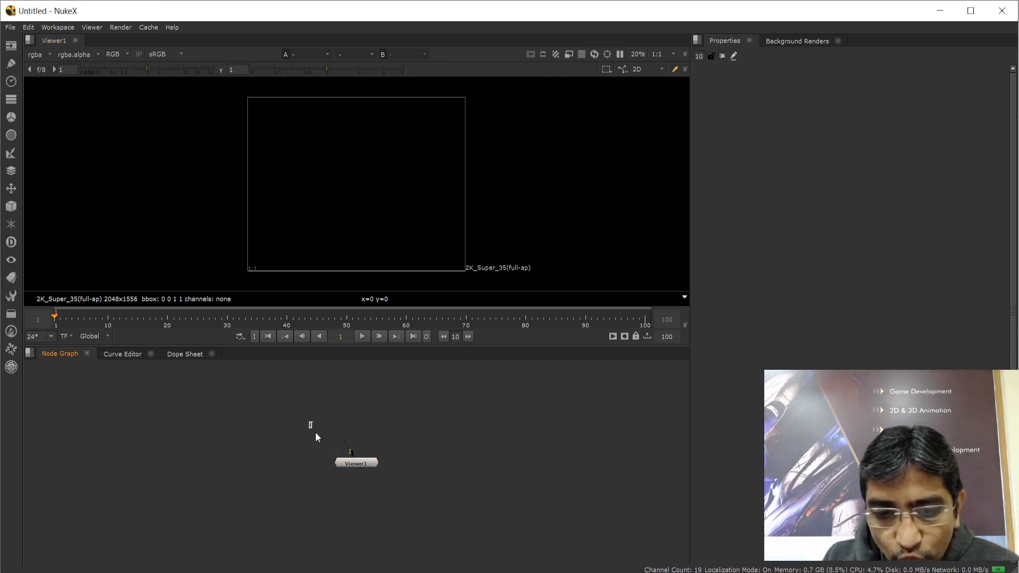
Marquee-select the lone Viewer1 node in the empty node graph
left_click_drag(316, 436, 406, 491)
left_click(406, 490)
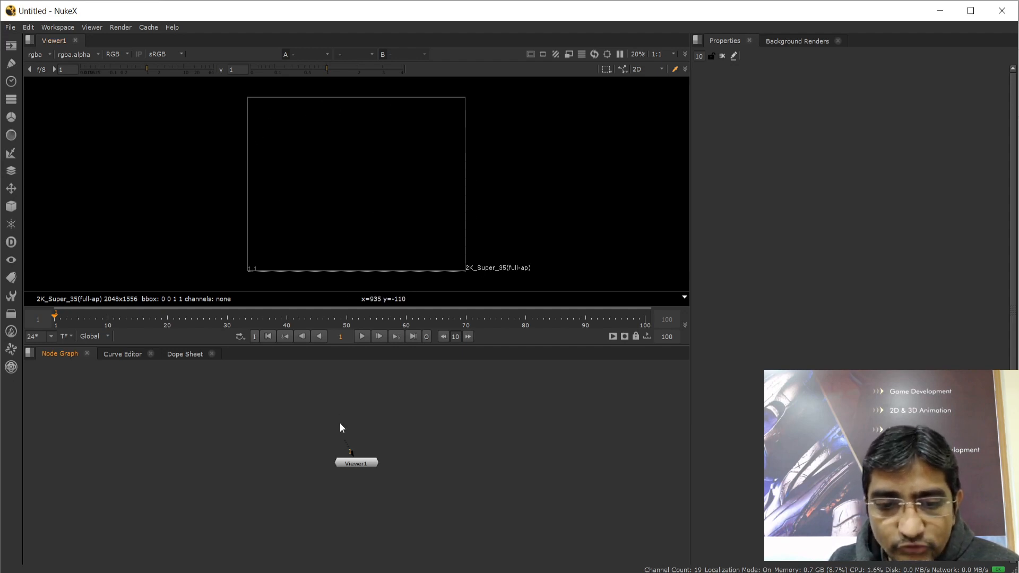
left_click_drag(322, 407, 407, 511)
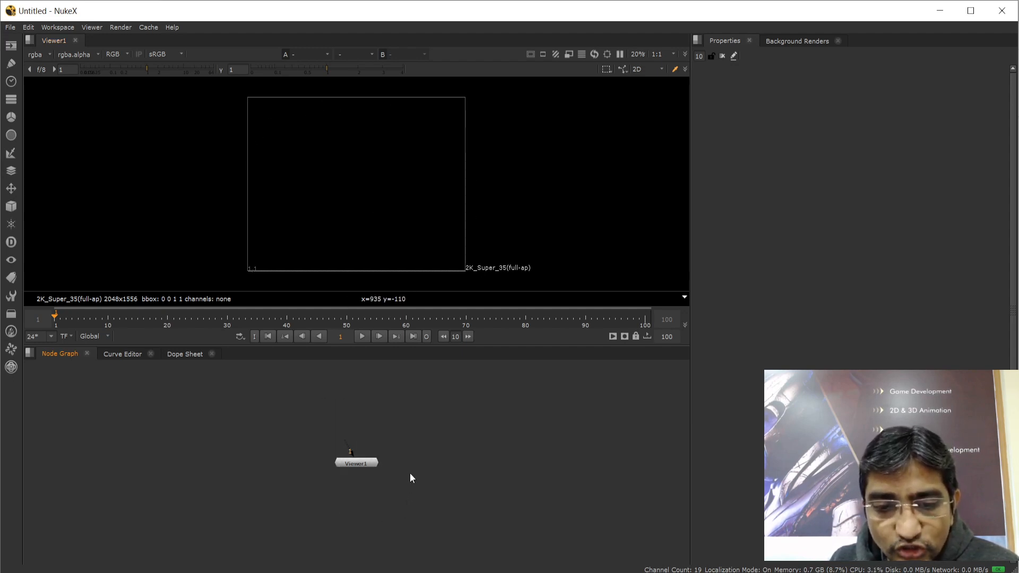
left_click_drag(291, 411, 422, 507)
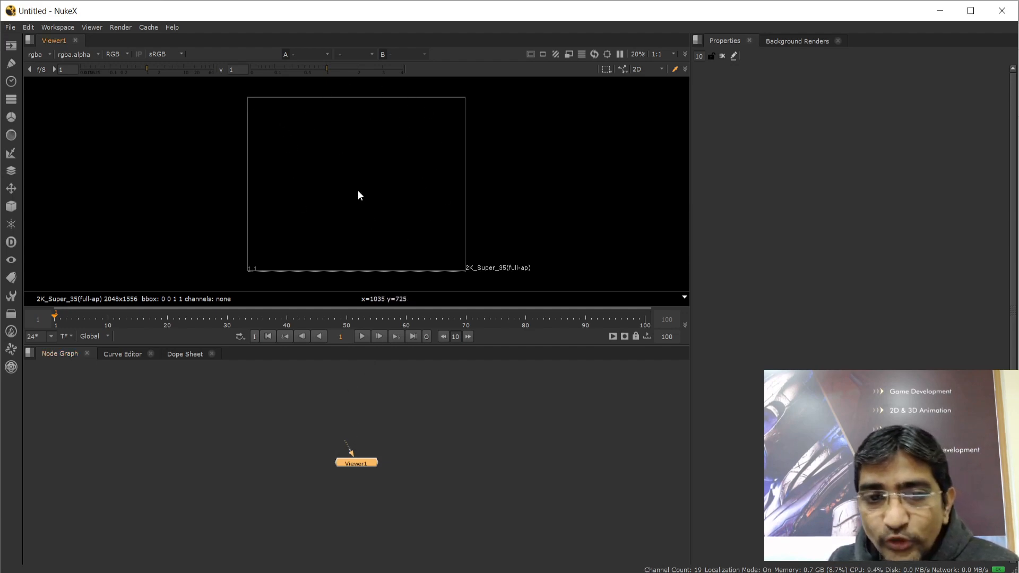
Zoom and pan the node graph to frame the Viewer1 node
left_click(337, 479)
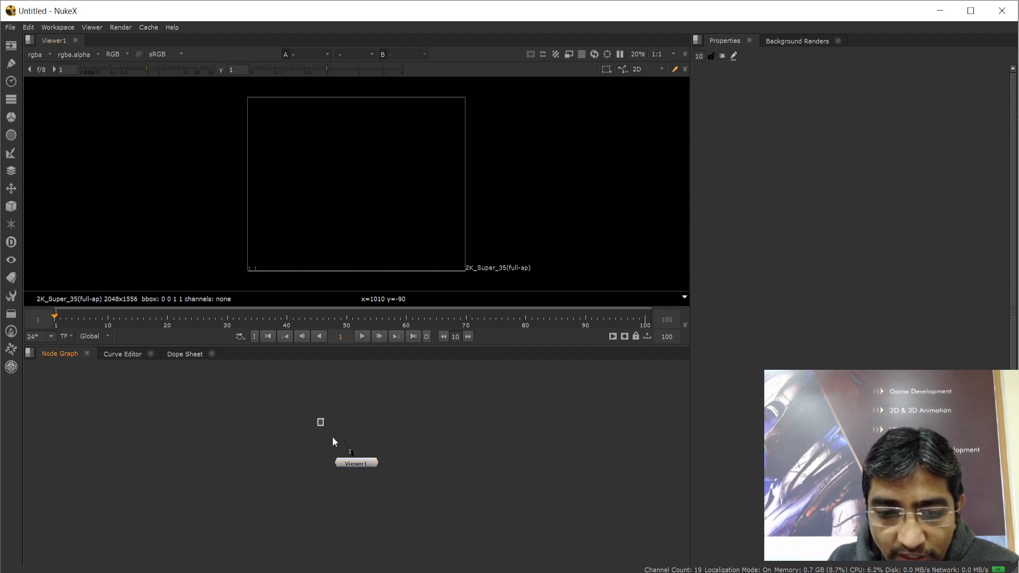
left_click_drag(332, 438, 410, 495)
scroll(339, 477, "up", 9)
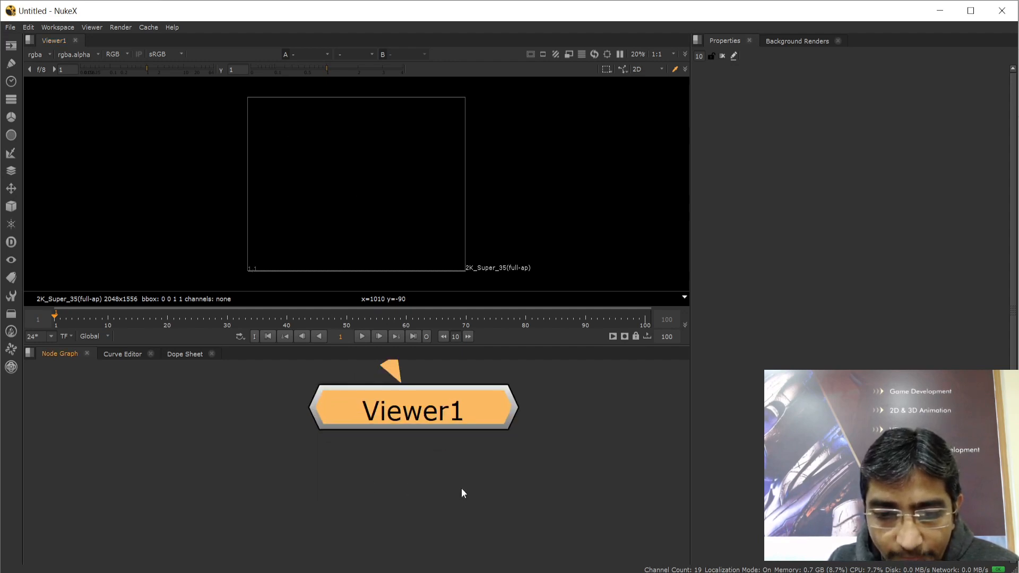
middle_click_drag(480, 479, 484, 548)
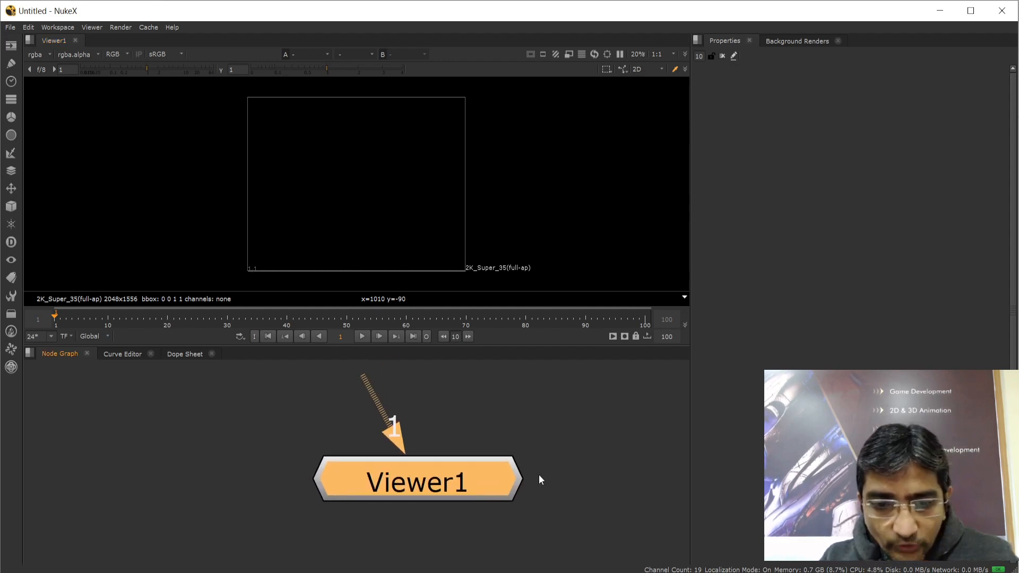
scroll(523, 472, "down", 3)
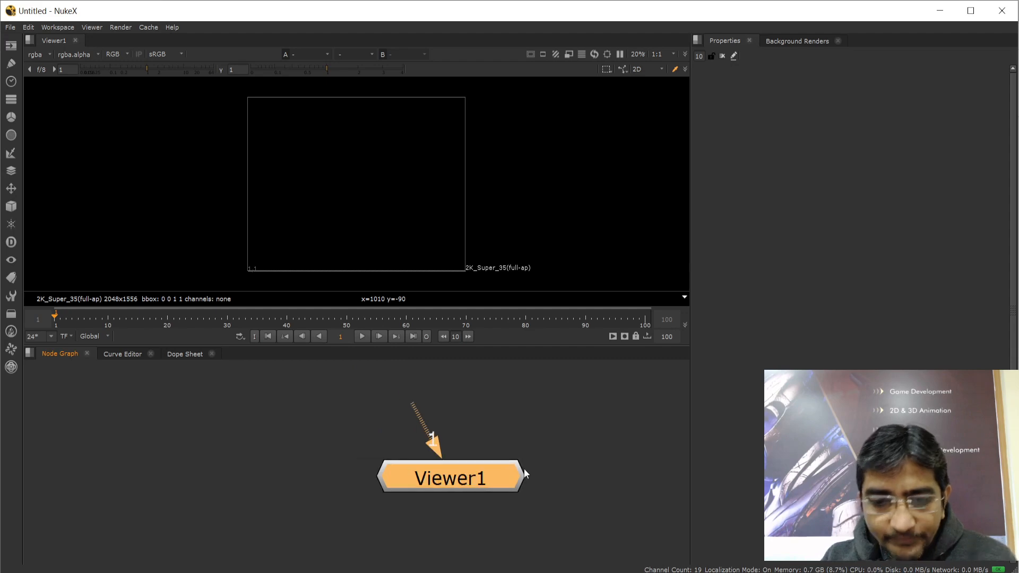
left_click(438, 404)
left_click_drag(393, 381, 447, 461)
left_click(447, 479)
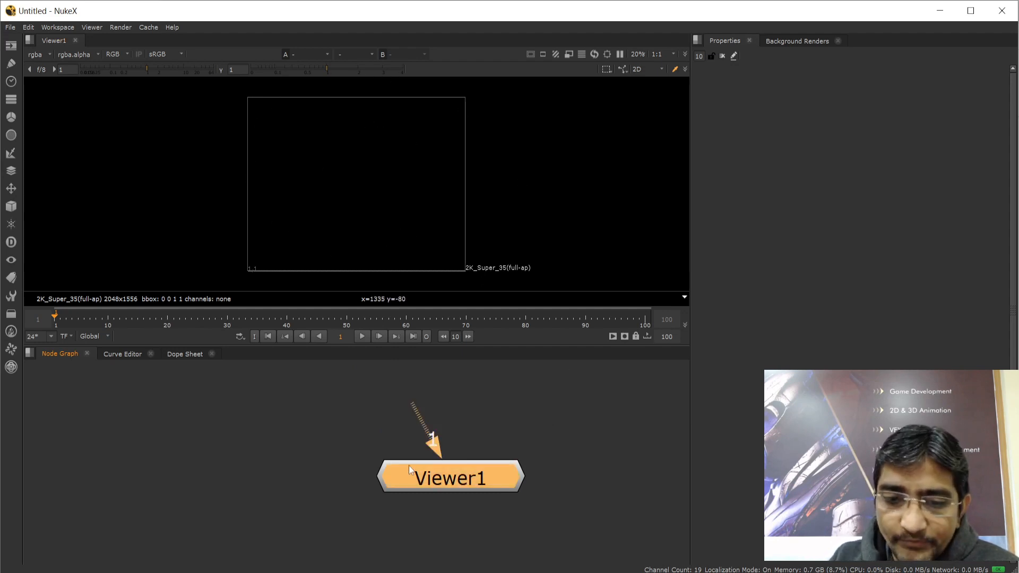
scroll(527, 438, "down", 3)
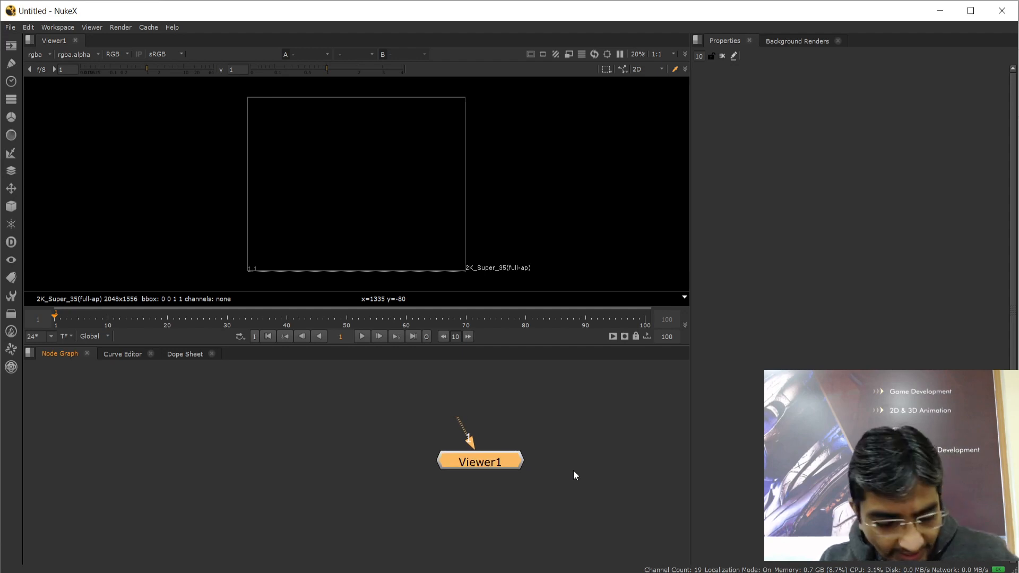
middle_click_drag(573, 470, 437, 512)
scroll(444, 481, "down", 1)
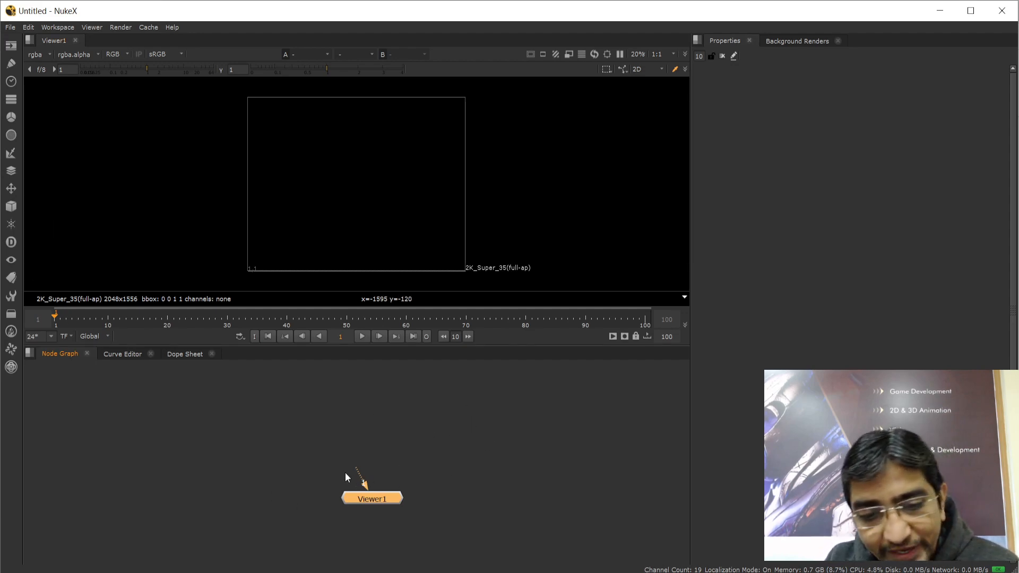
Drag Viewer1 lower and to the left in the node graph
left_click(327, 453)
left_click_drag(313, 432, 431, 525)
left_click_drag(379, 498, 330, 533)
left_click(409, 470)
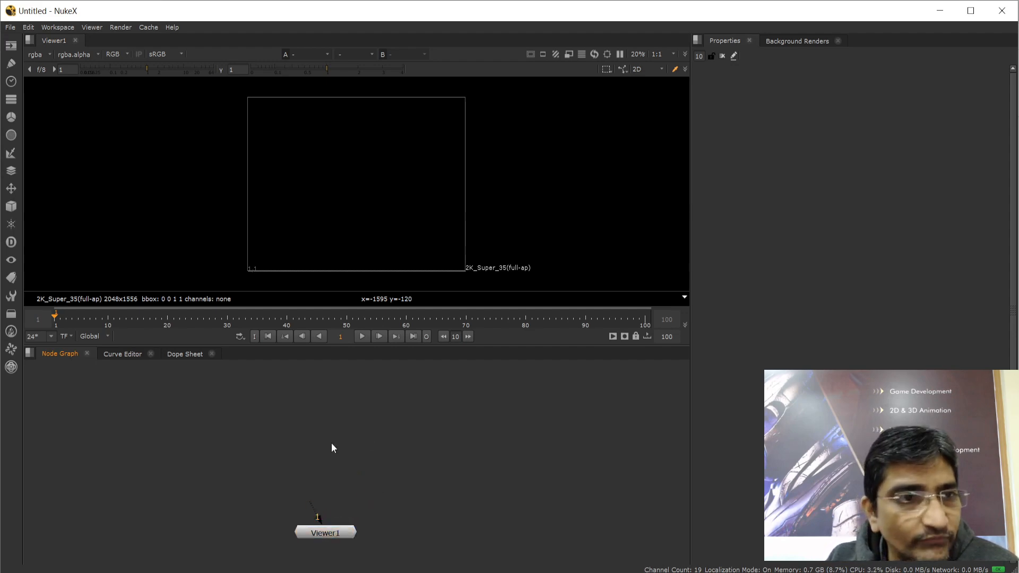
Open the Read File(s) browser from the Image toolbar's Read entry
left_click(10, 48)
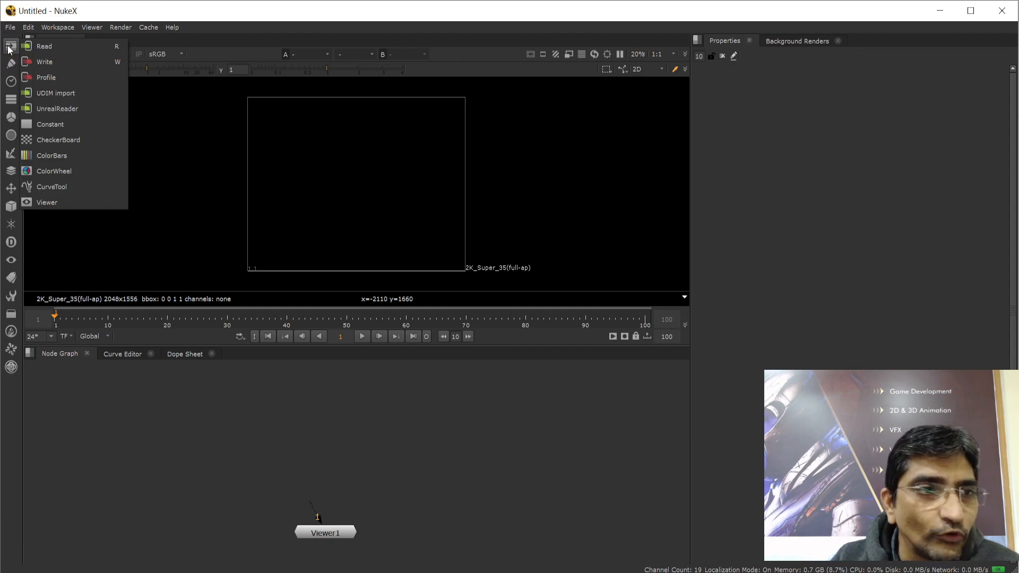
left_click(10, 47)
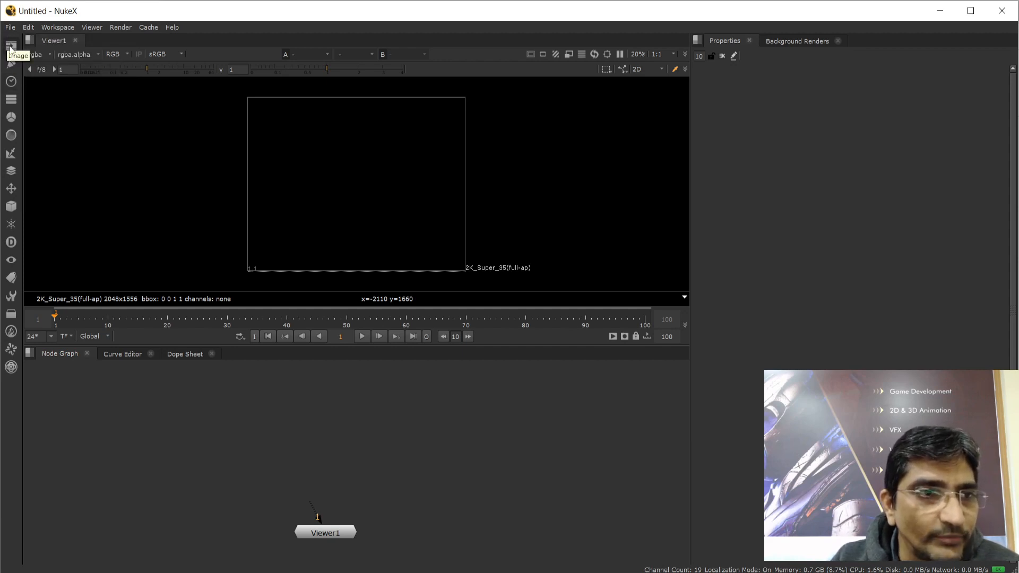
left_click(10, 48)
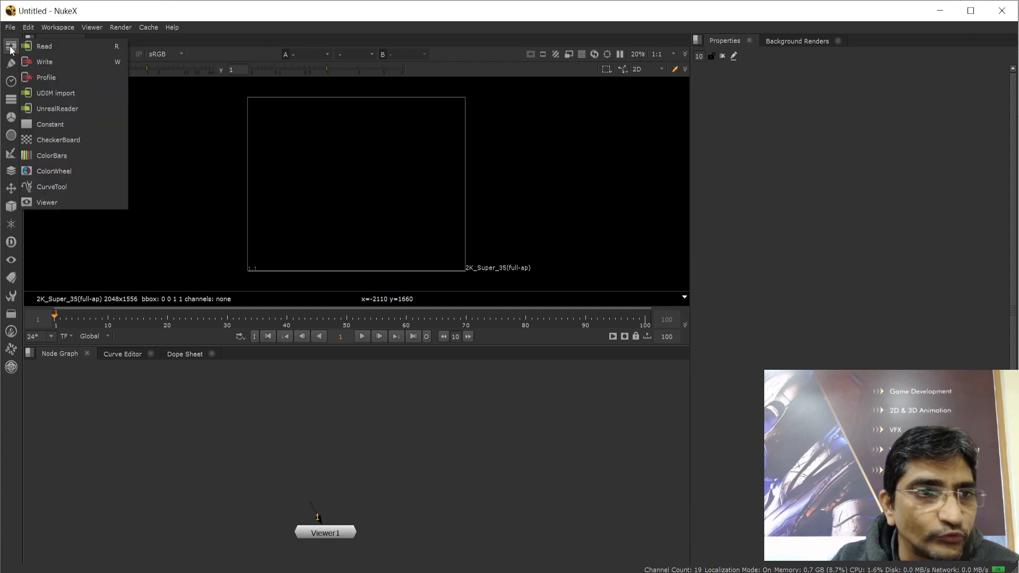
left_click(47, 46)
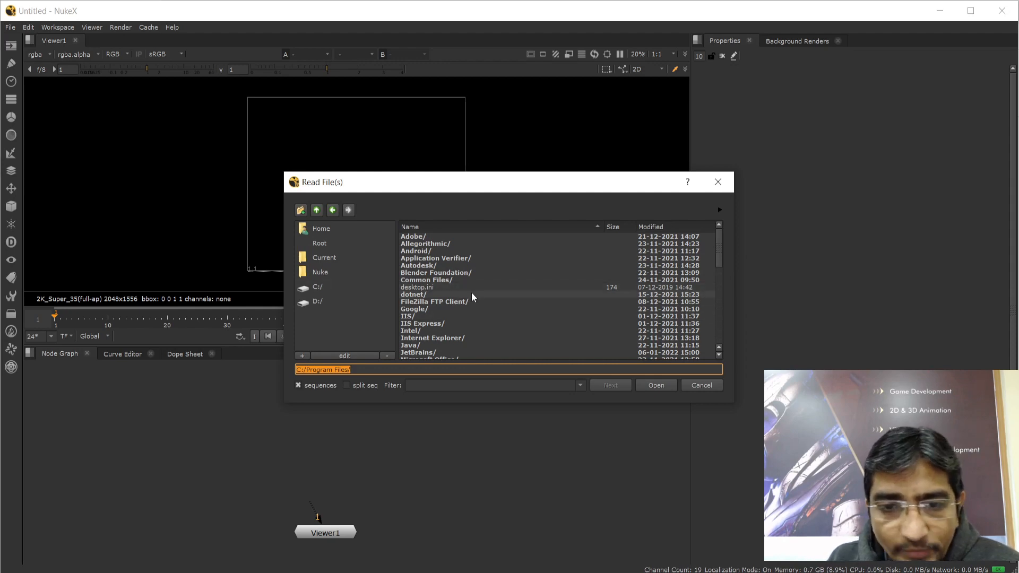
Load annie-spratt-L6GydBHMVGQ-unsplash.jpg from Downloads as Read1 and place it above Viewer1
scroll(490, 297, "down", 15)
scroll(490, 297, "up", 15)
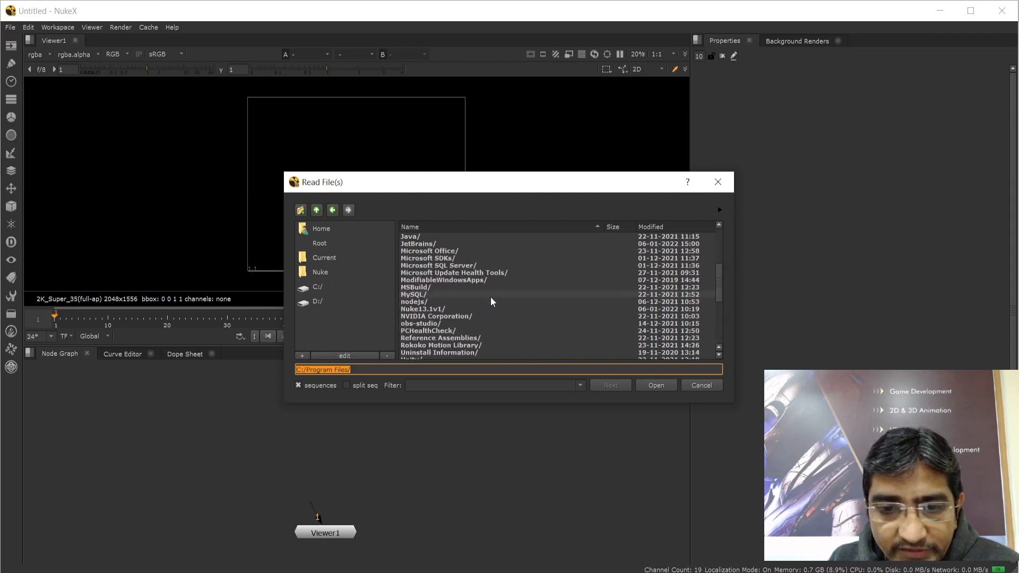
left_click(321, 229)
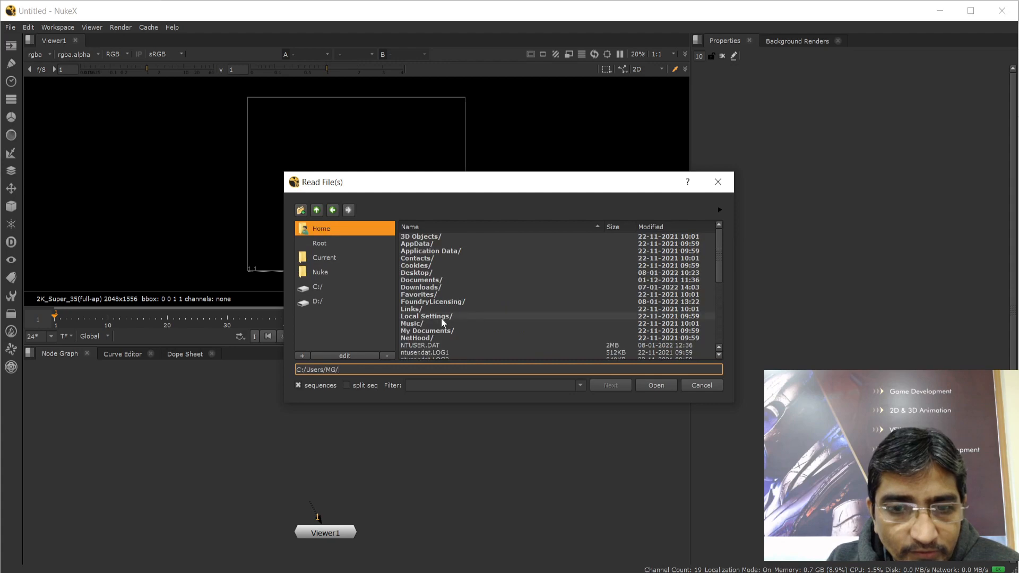
scroll(460, 290, "down", 1)
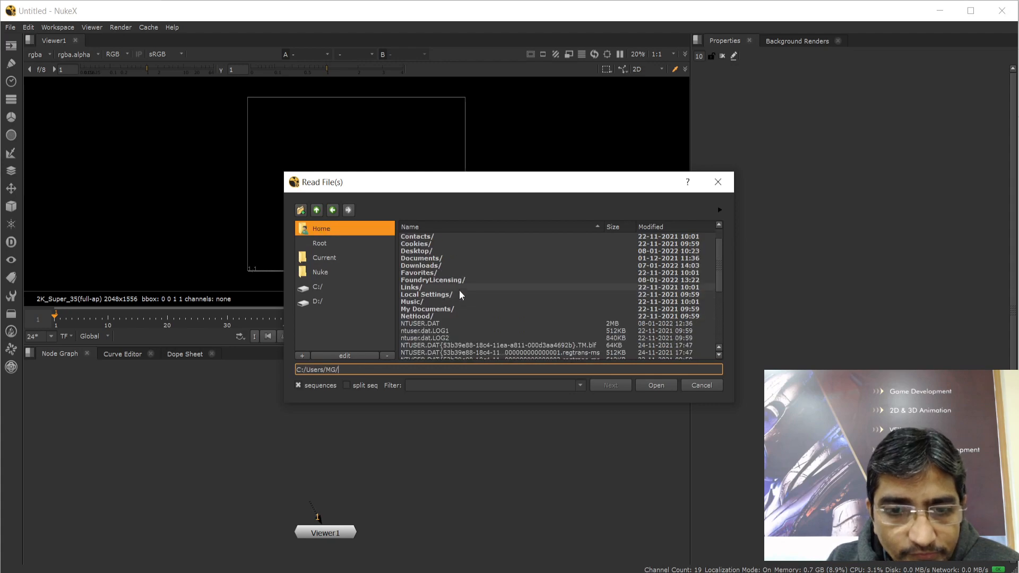
double_click(422, 265)
scroll(510, 270, "down", 3)
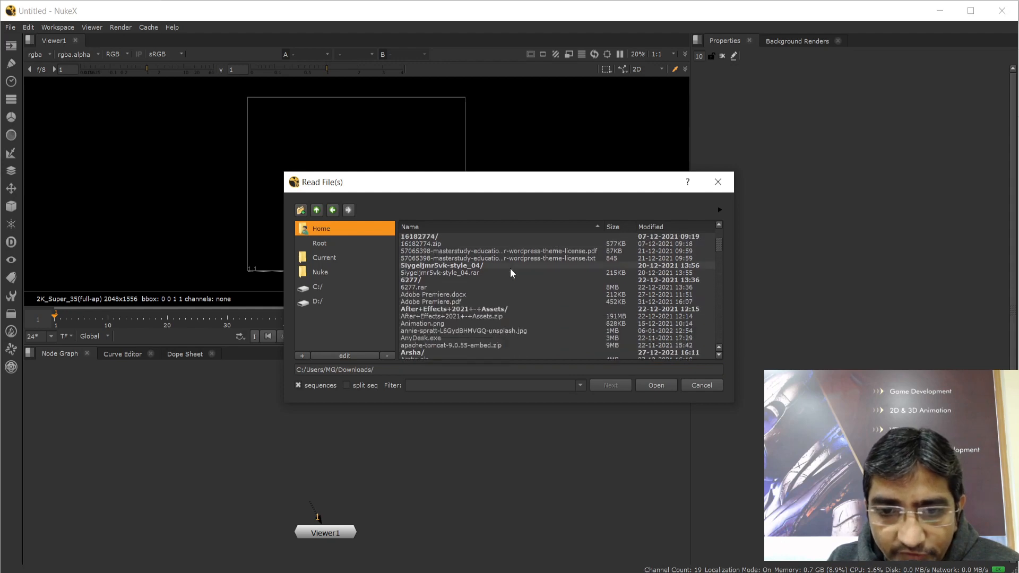
left_click(497, 332)
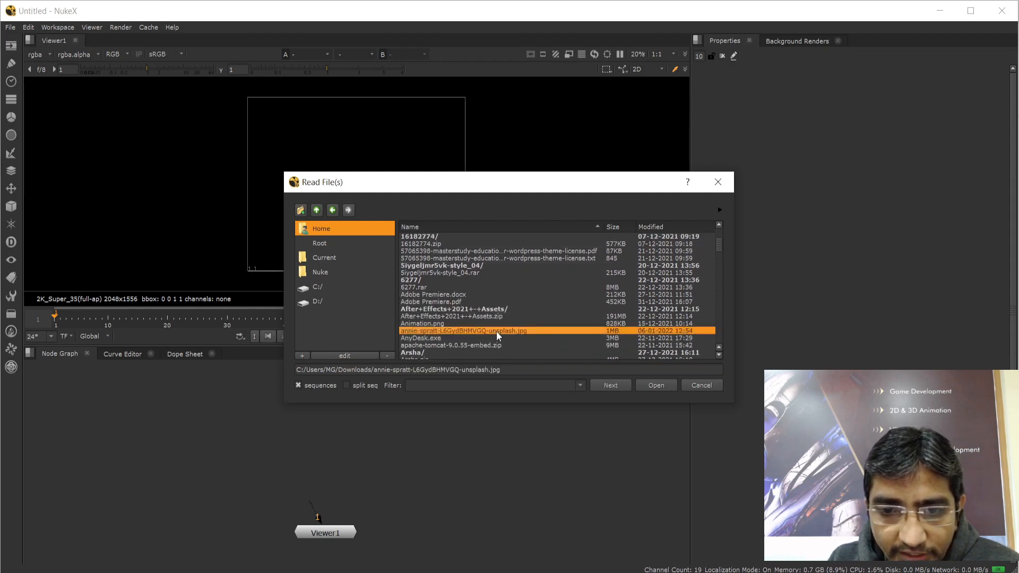
left_click(658, 385)
left_click_drag(419, 477, 334, 407)
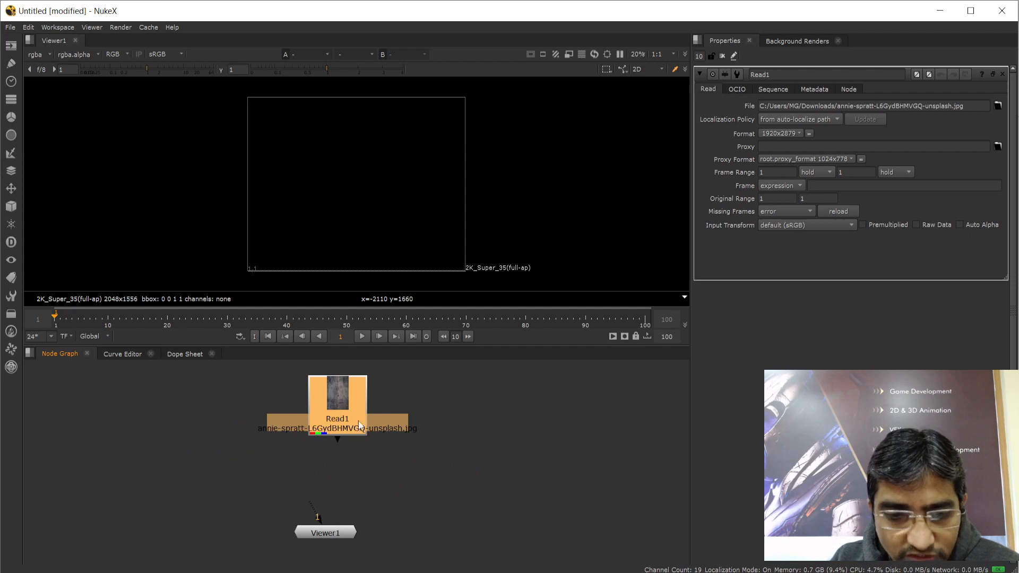
Shift Read1 step by step to the far left of the node graph
left_click_drag(337, 426, 276, 437)
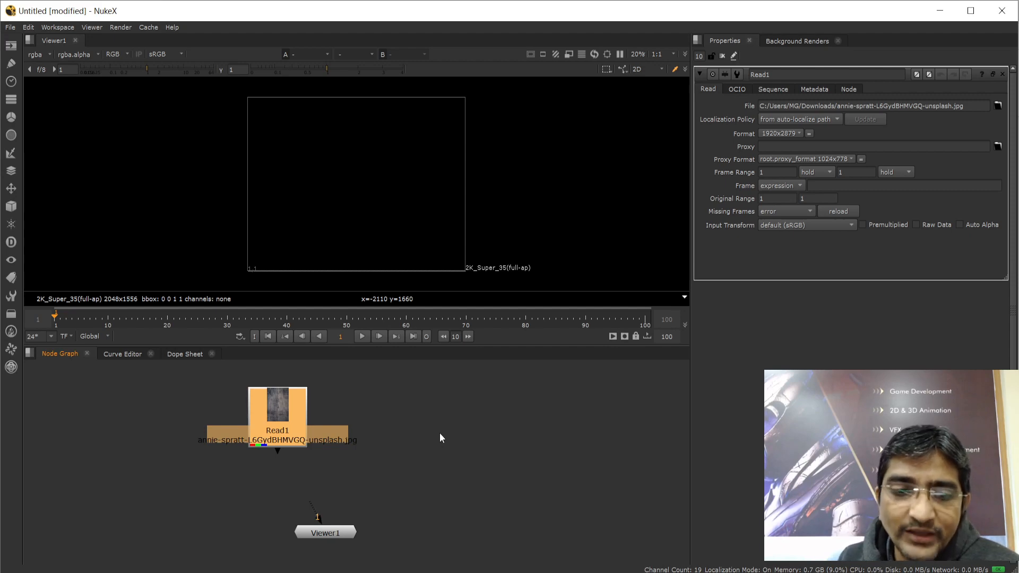
left_click(307, 461)
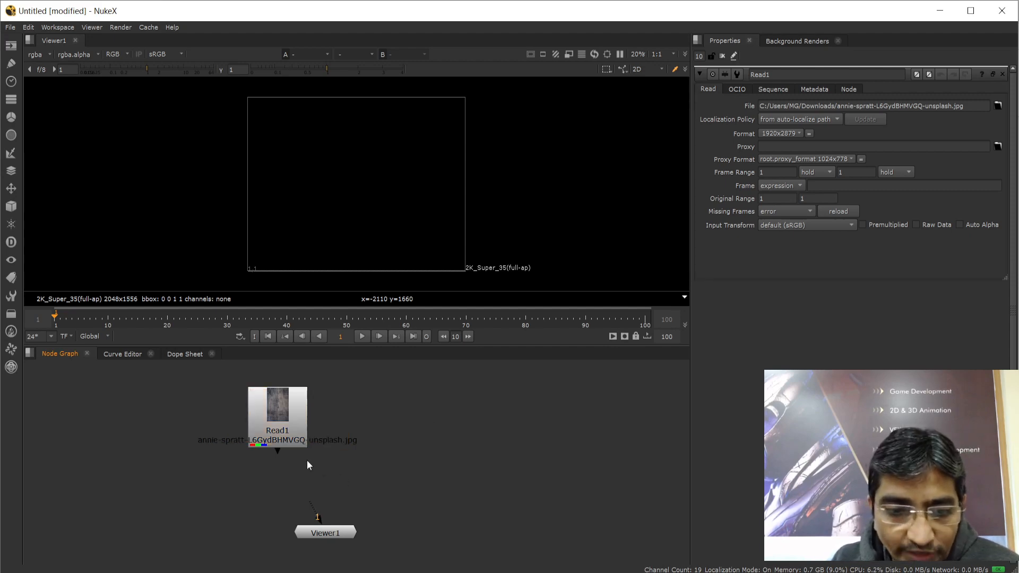
left_click(280, 419)
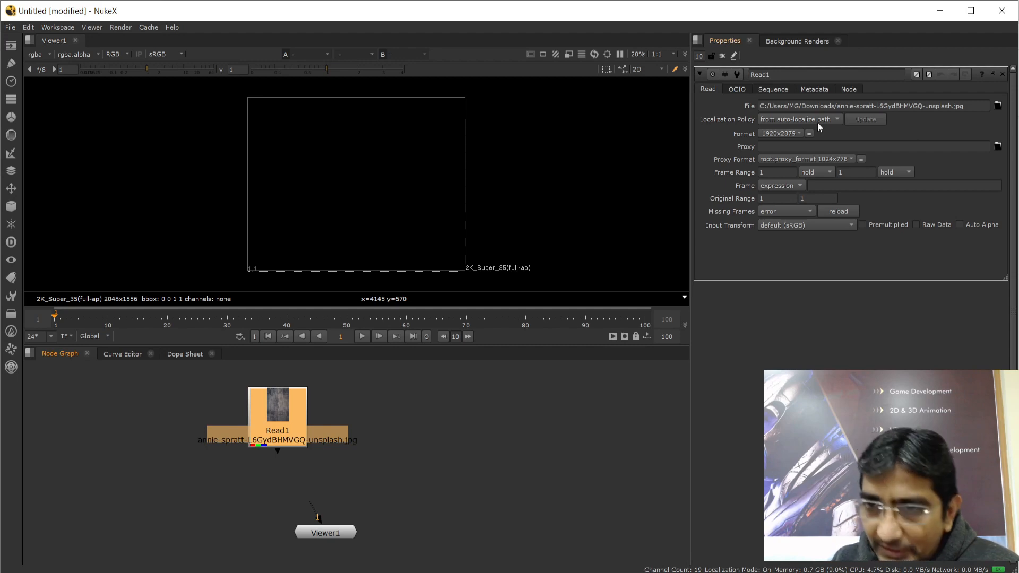
mouse_move(817, 123)
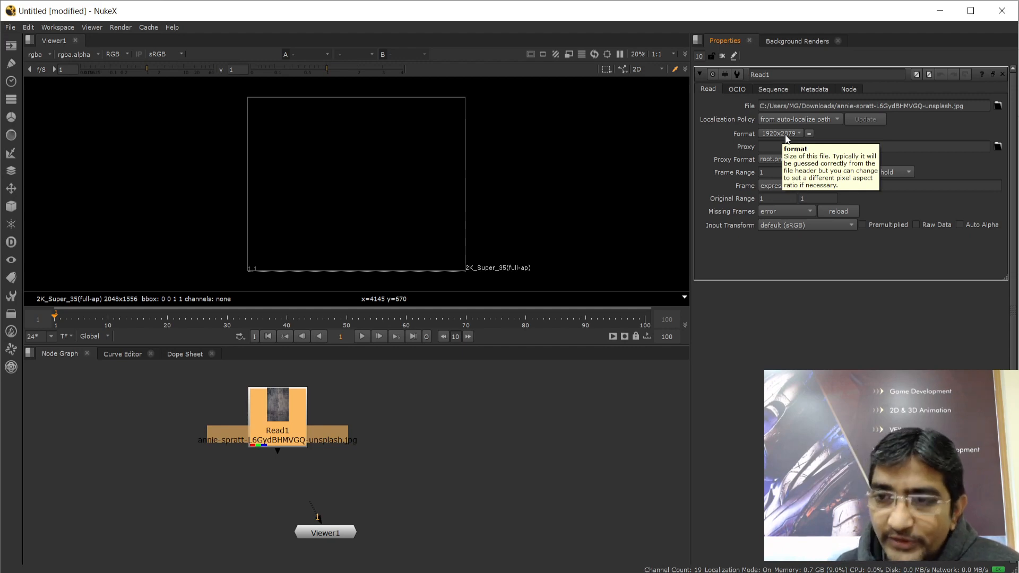
left_click_drag(284, 410, 259, 413)
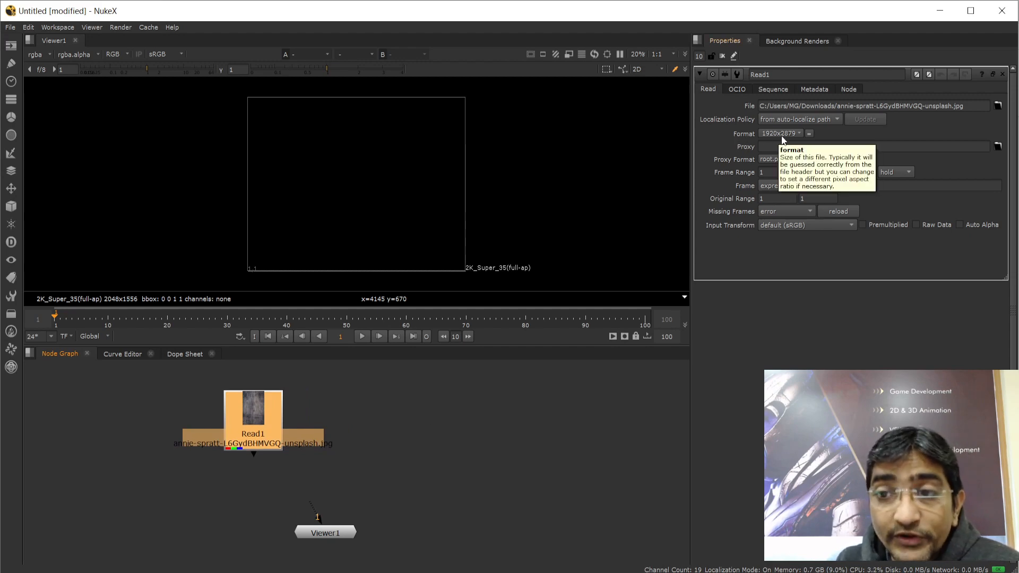
left_click(406, 439)
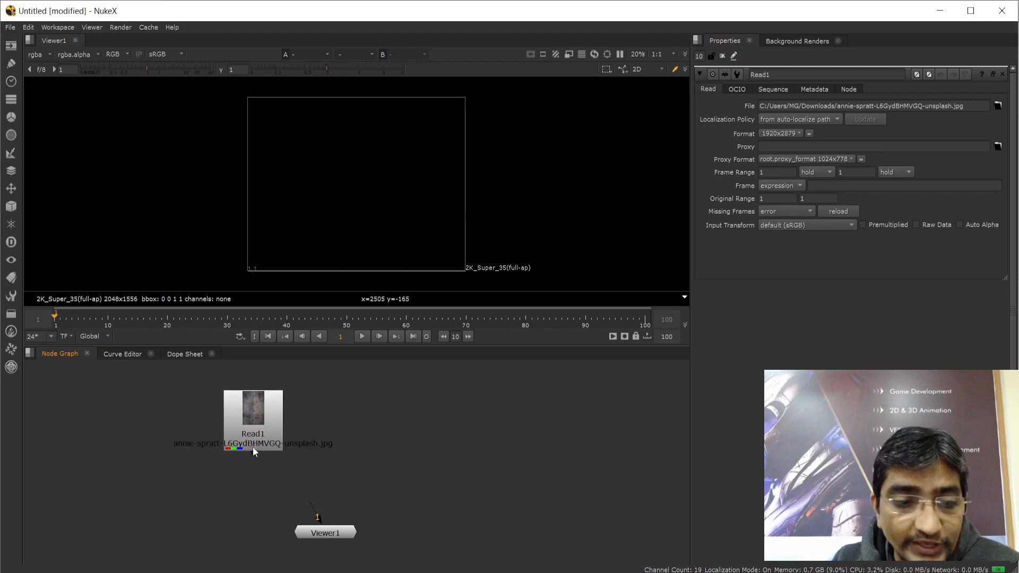
left_click_drag(253, 421, 142, 410)
left_click(263, 411)
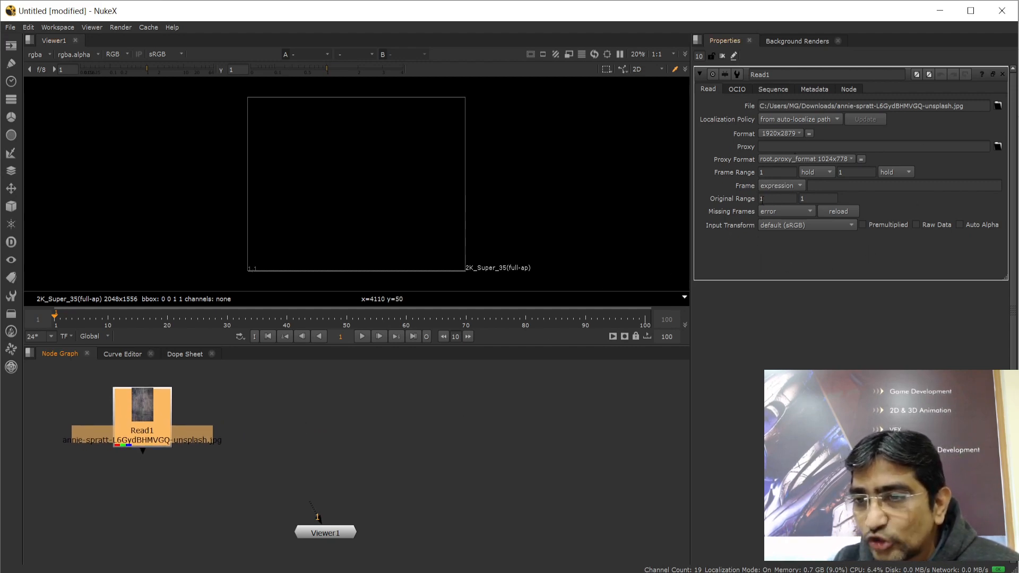
left_click(1003, 75)
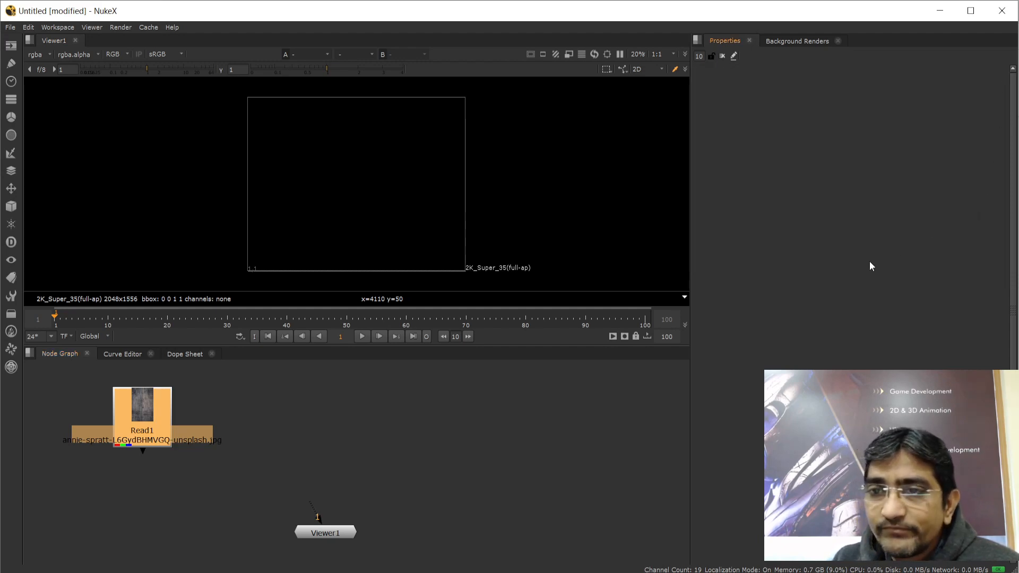
left_click(333, 433)
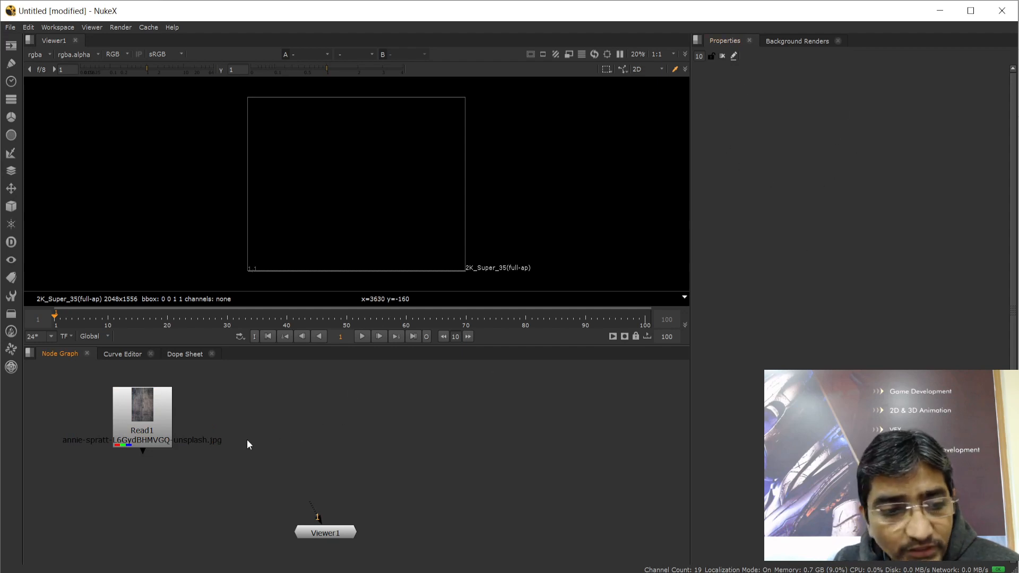
double_click(147, 413)
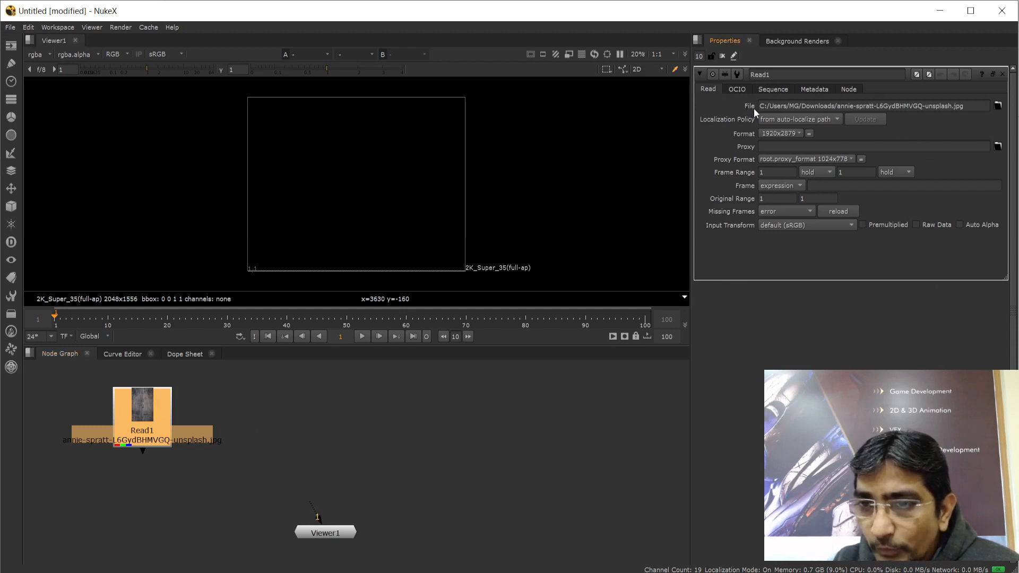
left_click(999, 108)
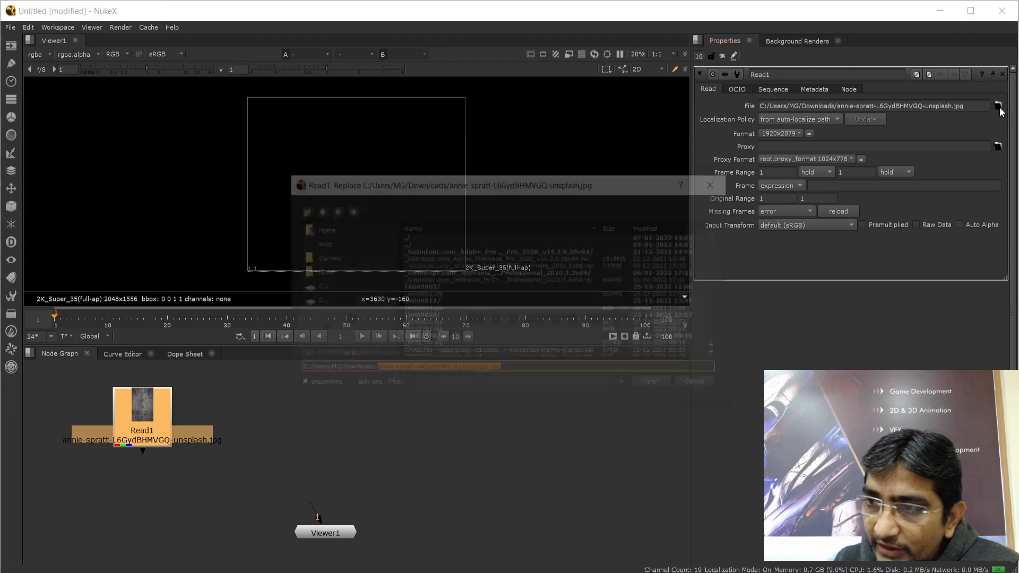
scroll(491, 311, "down", 20)
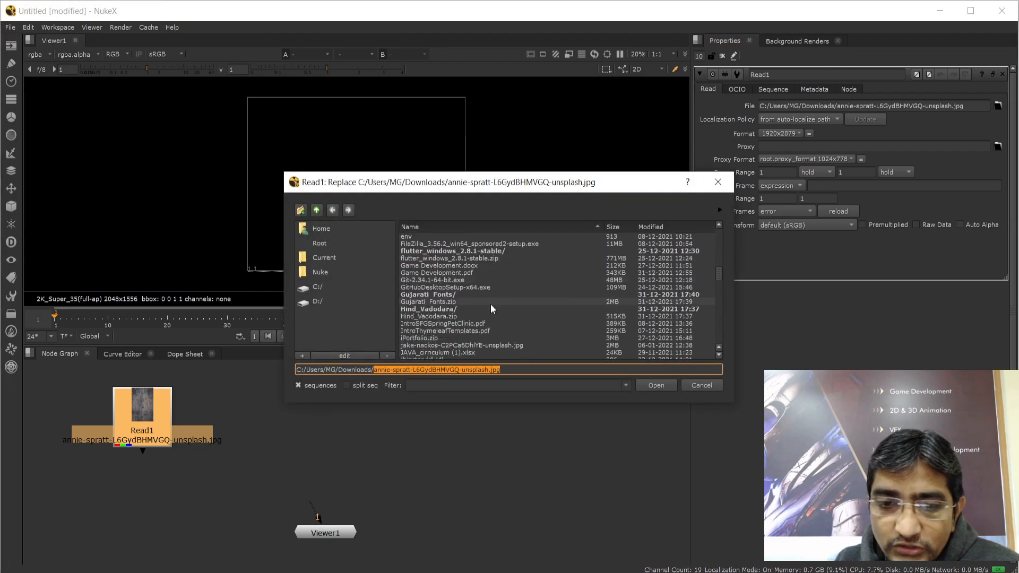
scroll(490, 311, "down", 10)
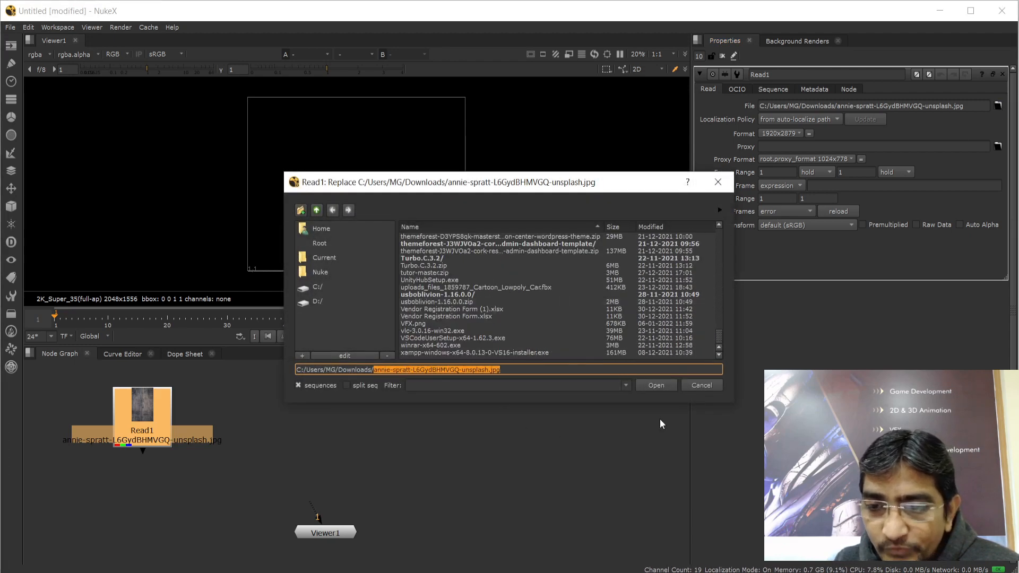
left_click(701, 386)
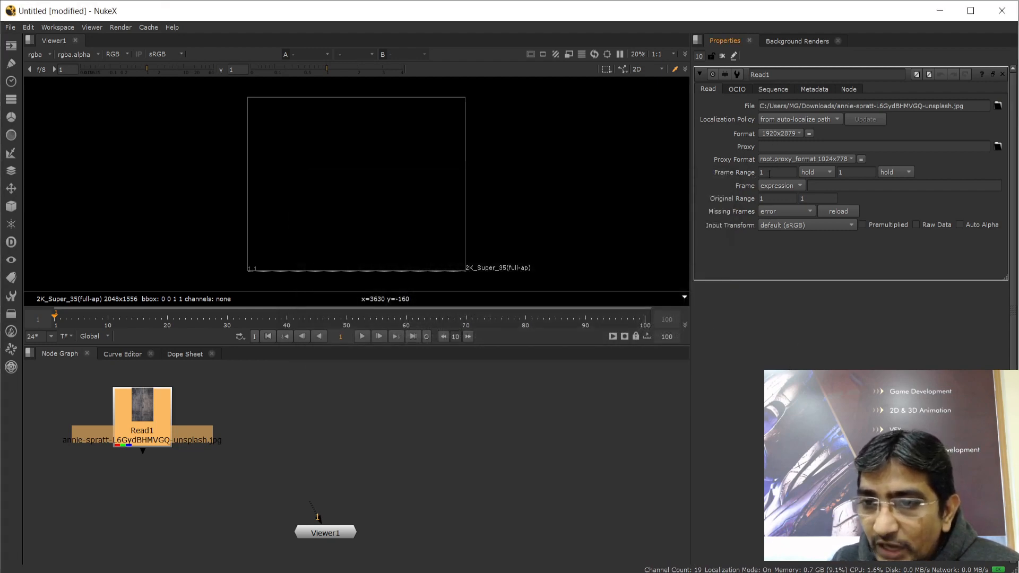
left_click(768, 147)
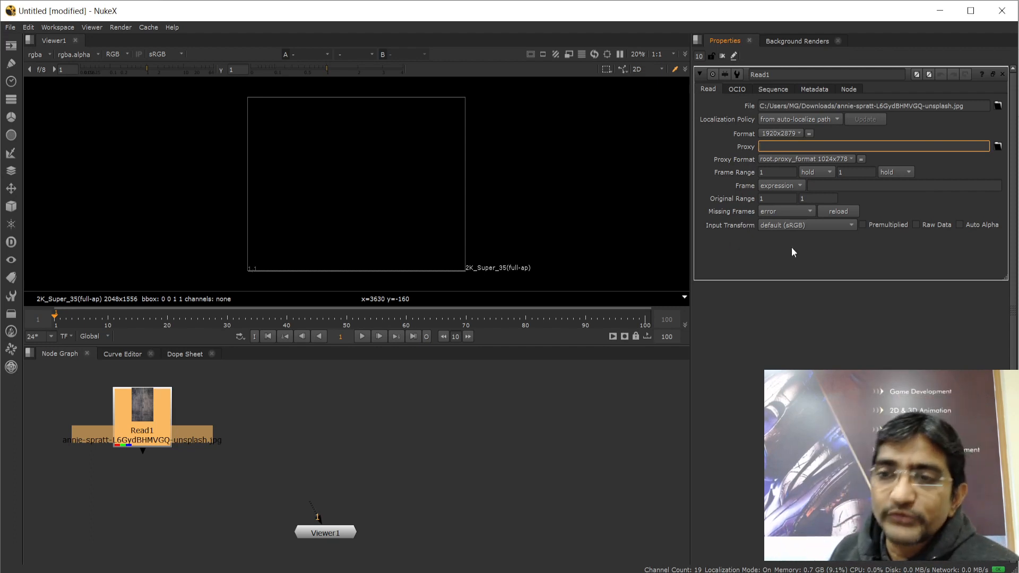
left_click(297, 462)
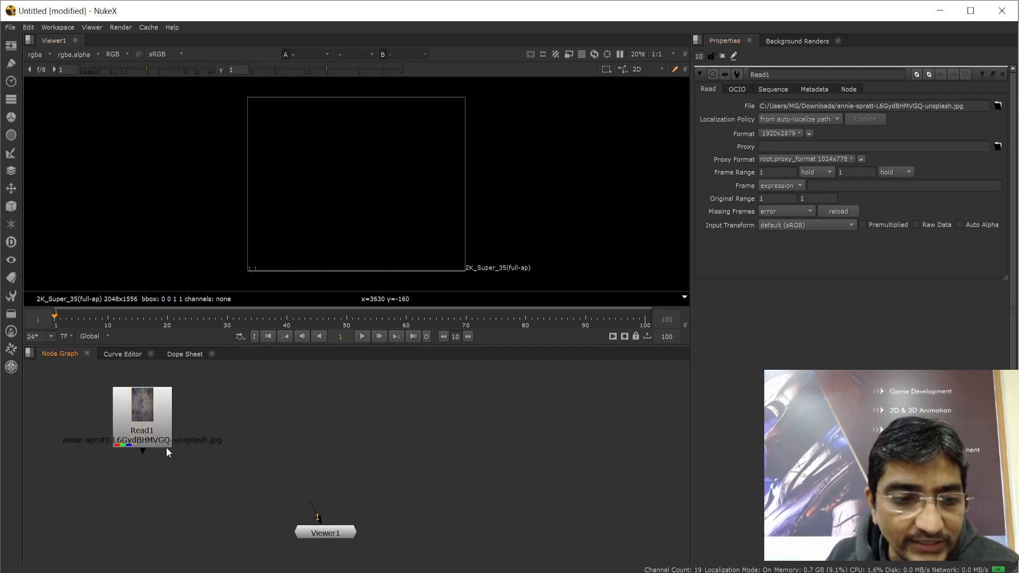
left_click(154, 421)
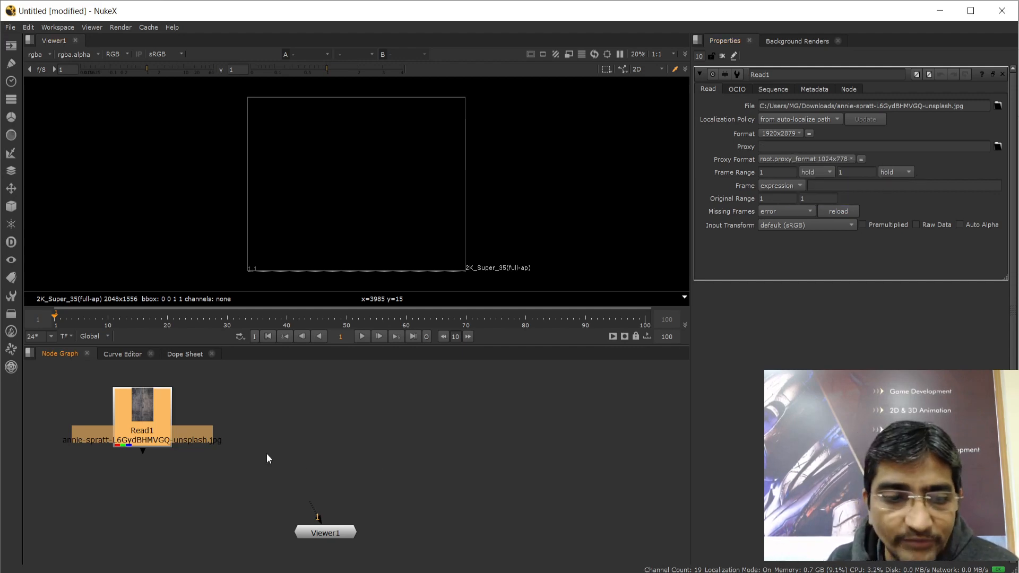
Reposition Read1 just above and left of Viewer1, leaving them unconnected
left_click_drag(145, 417, 211, 409)
left_click(260, 431)
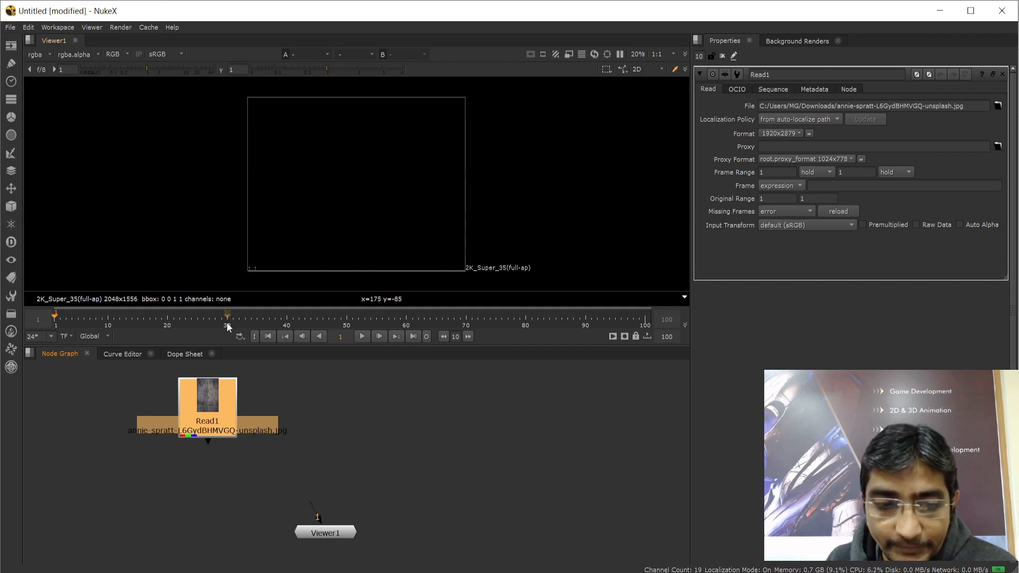
mouse_move(201, 409)
left_mouse_down()
mouse_move(339, 425)
mouse_move(458, 416)
mouse_move(206, 418)
left_mouse_up()
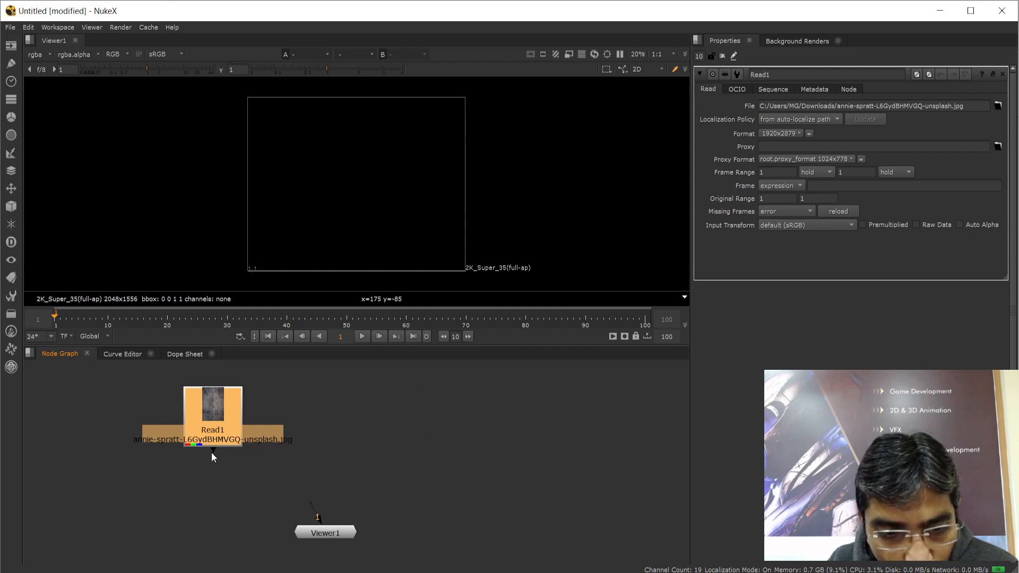
scroll(206, 454, "up", 6)
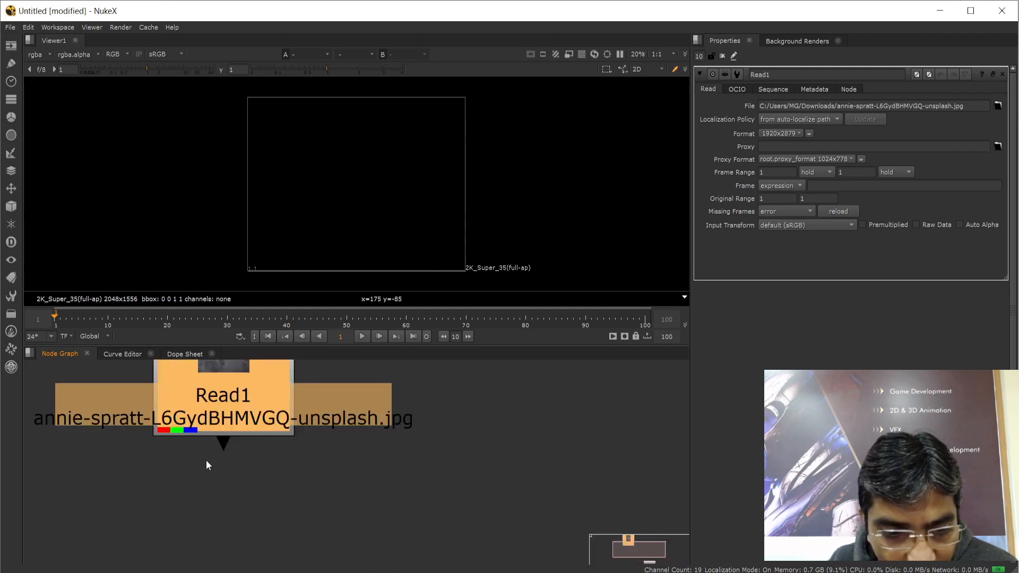
scroll(231, 447, "down", 5)
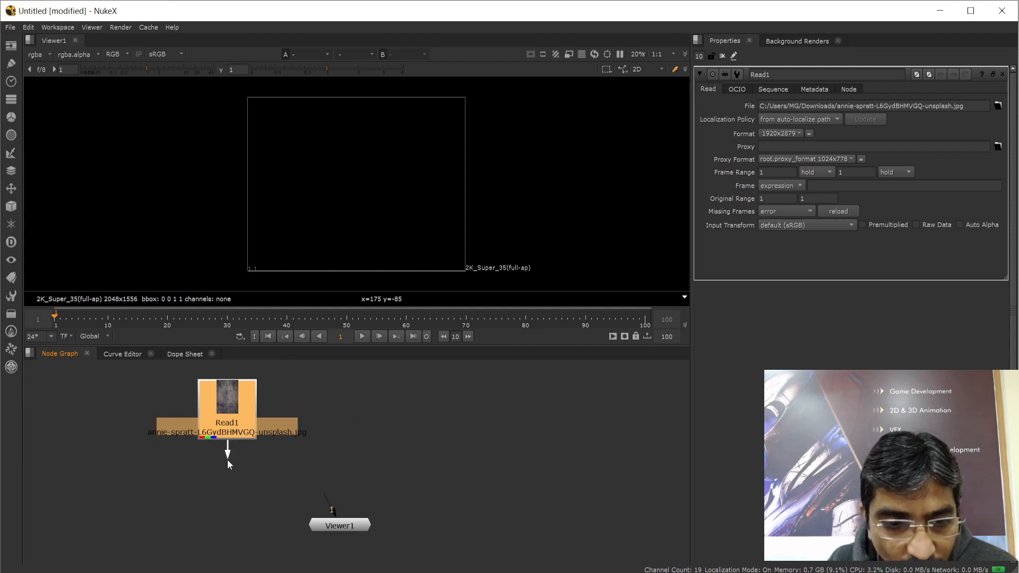
mouse_move(238, 482)
left_mouse_down()
mouse_move(234, 503)
mouse_move(227, 488)
left_mouse_up()
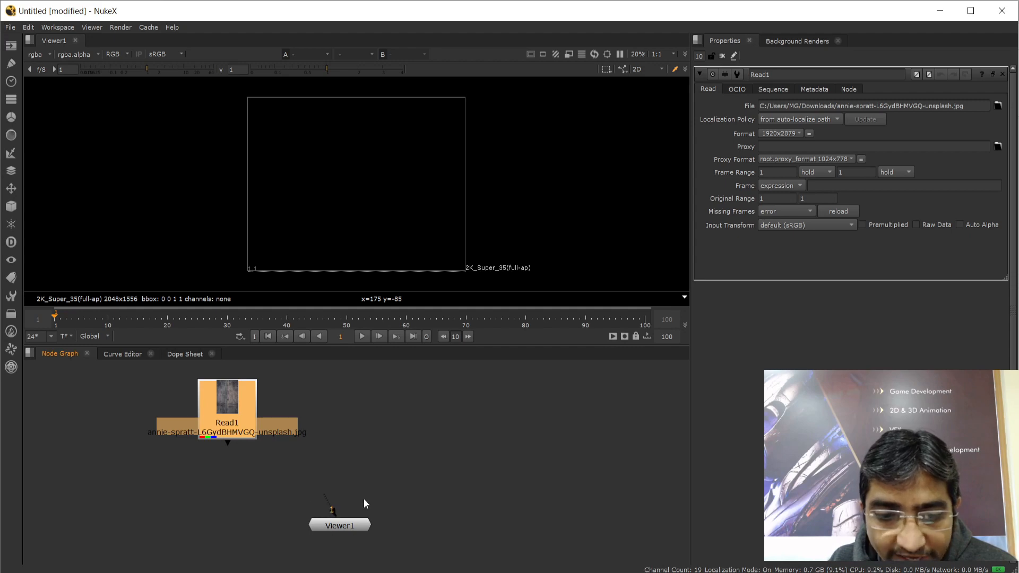
scroll(341, 531, "up", 4)
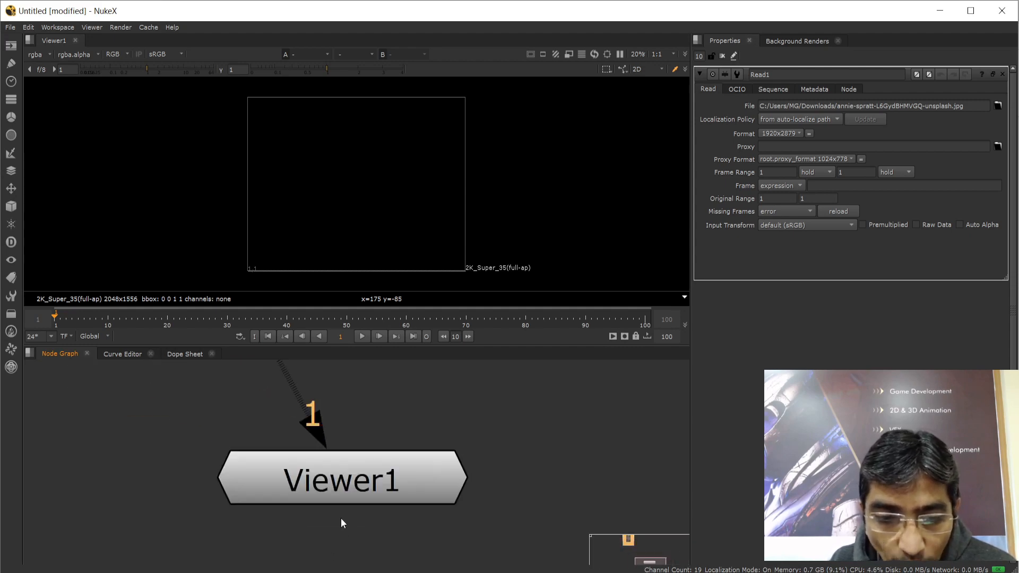
scroll(341, 520, "down", 1)
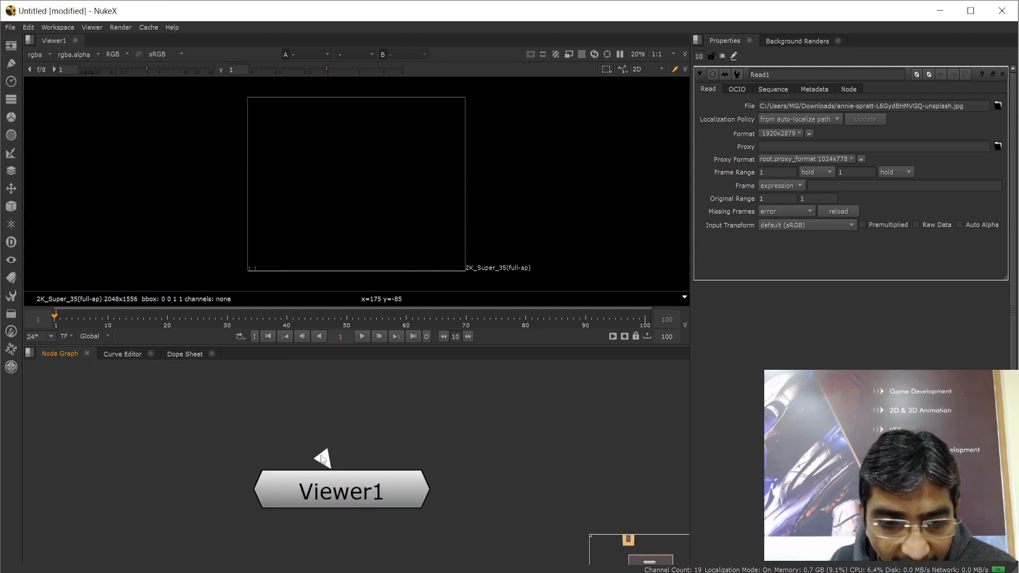
scroll(379, 479, "down", 5)
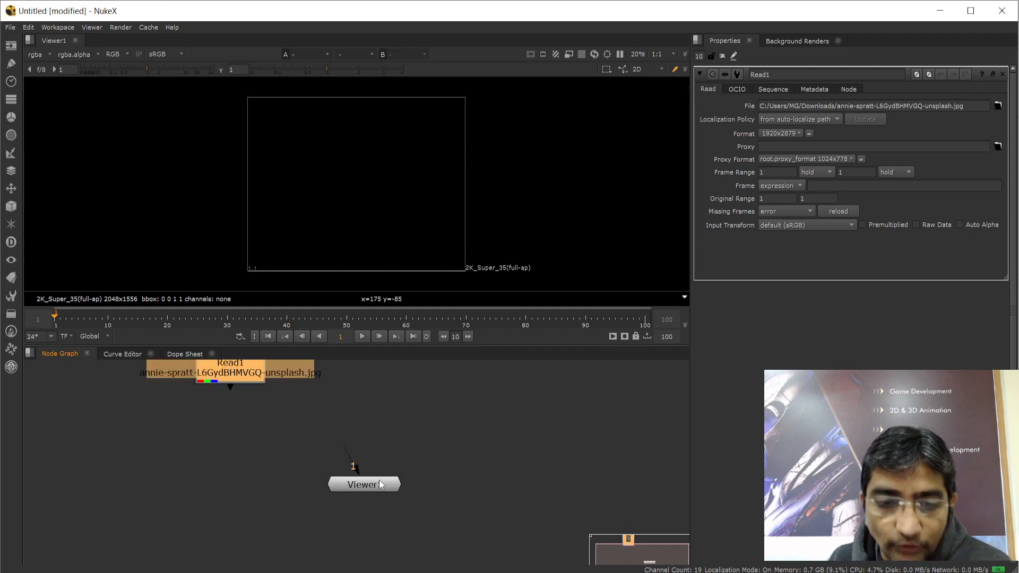
middle_click_drag(426, 460, 481, 496)
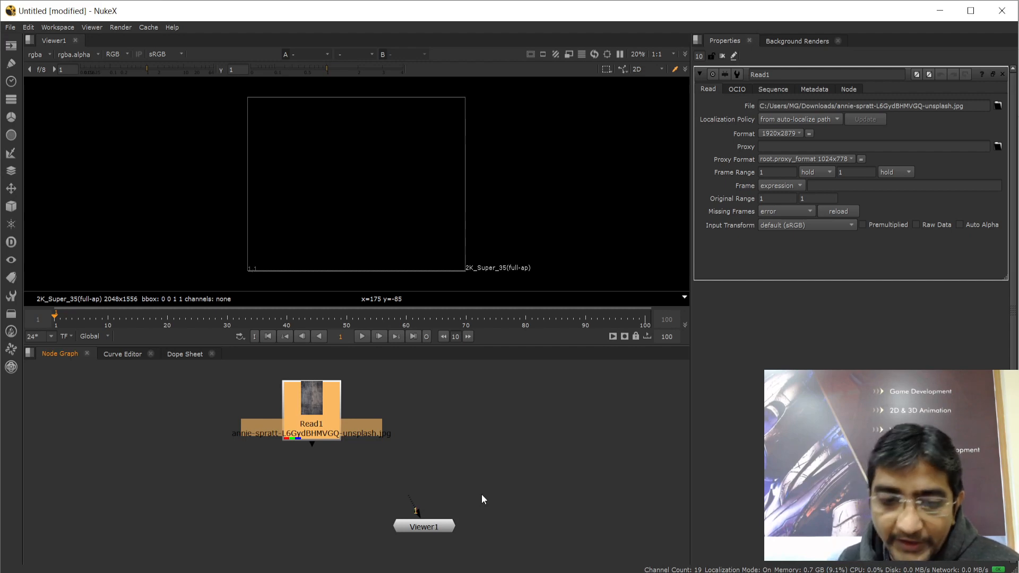
left_click_drag(314, 407, 263, 405)
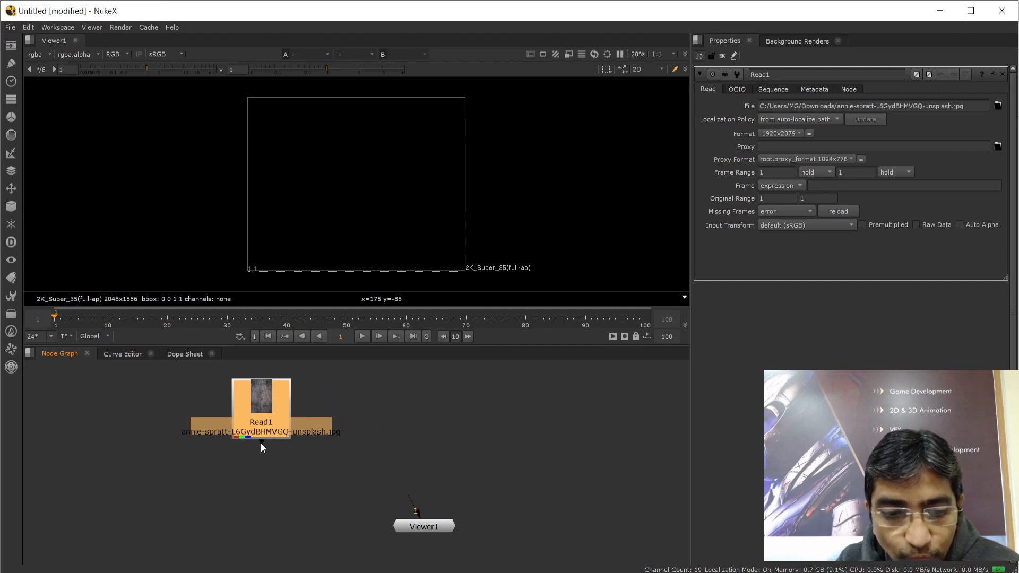
left_click_drag(327, 468, 431, 529)
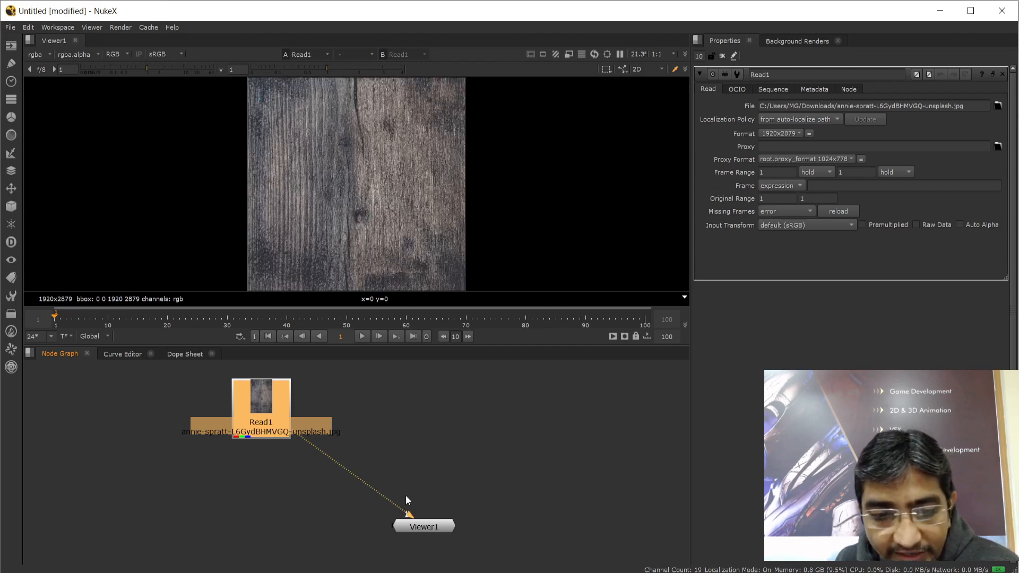
left_click(428, 527)
scroll(316, 160, "down", 3)
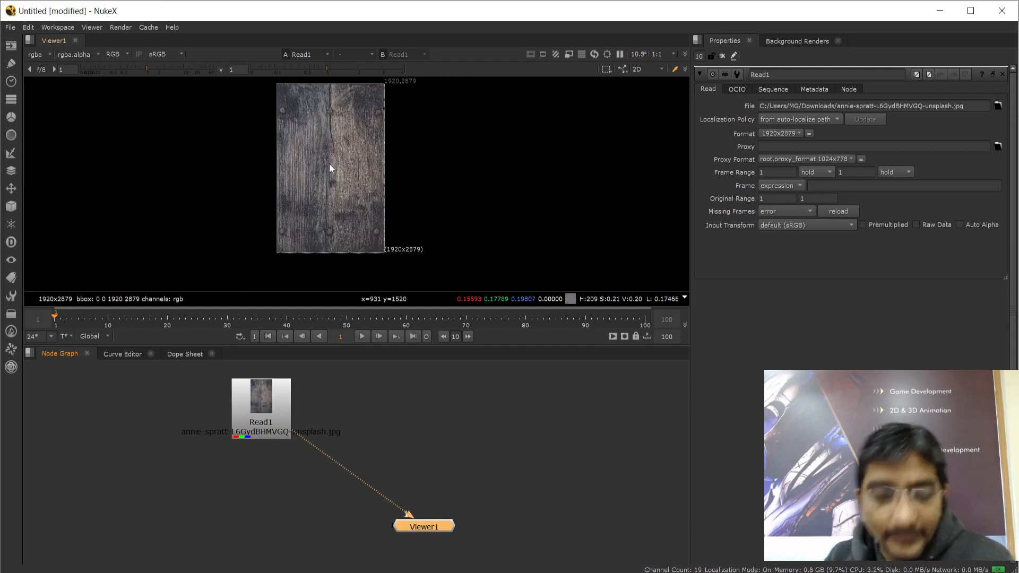
middle_click_drag(349, 170, 357, 193)
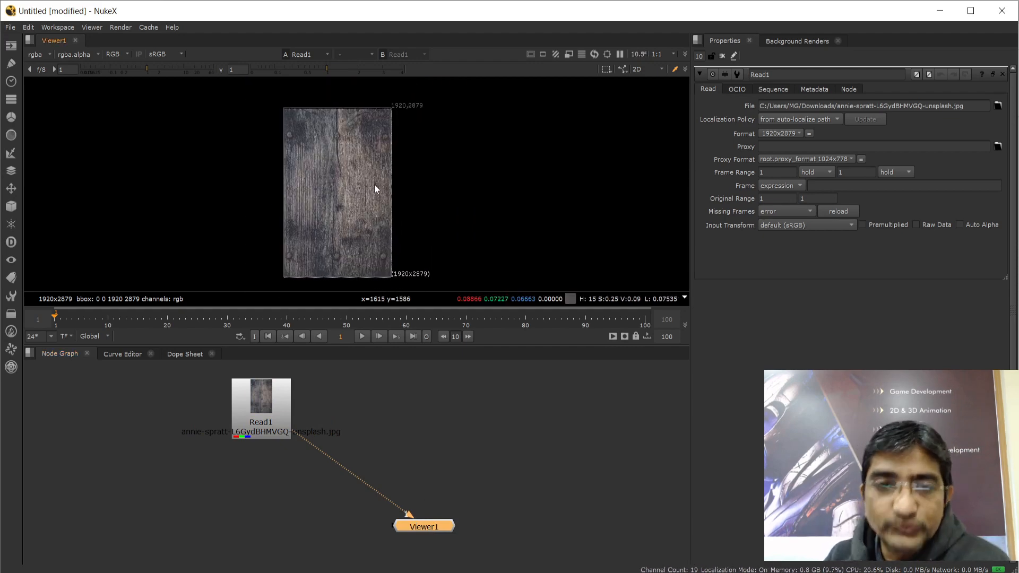
scroll(401, 111, "up", 1)
scroll(401, 107, "up", 3)
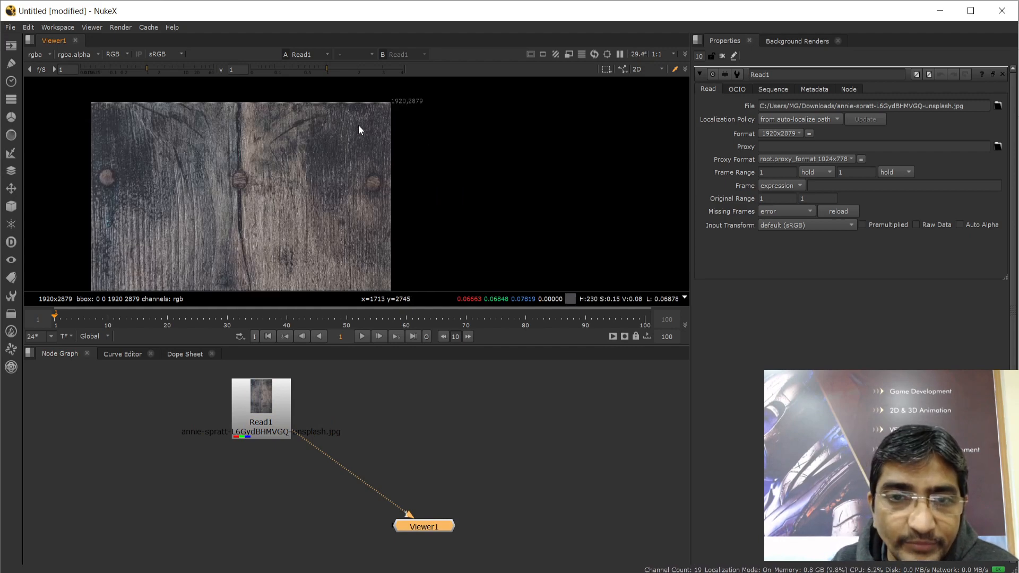
scroll(374, 168, "down", 4)
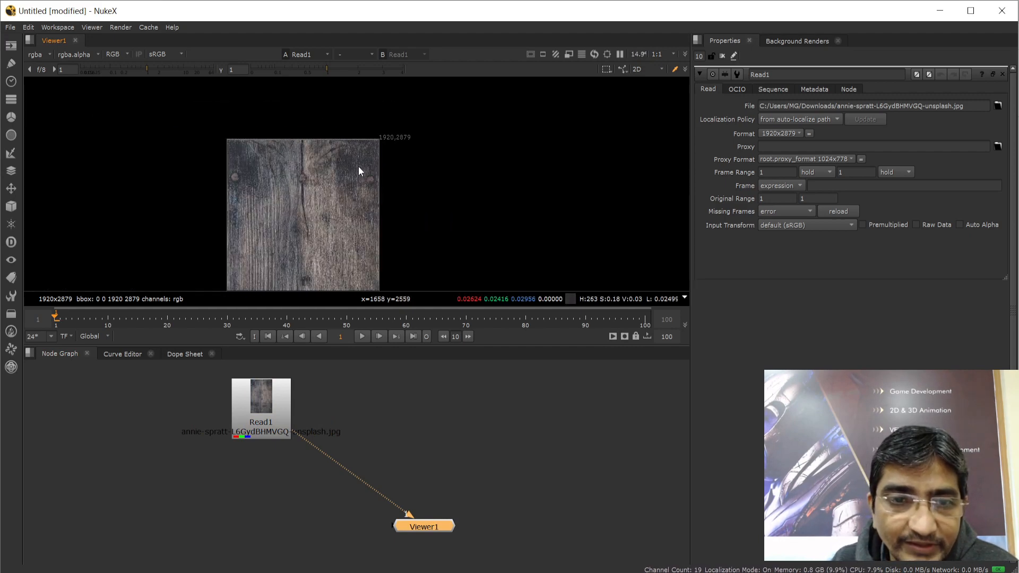
middle_click_drag(384, 189, 416, 152)
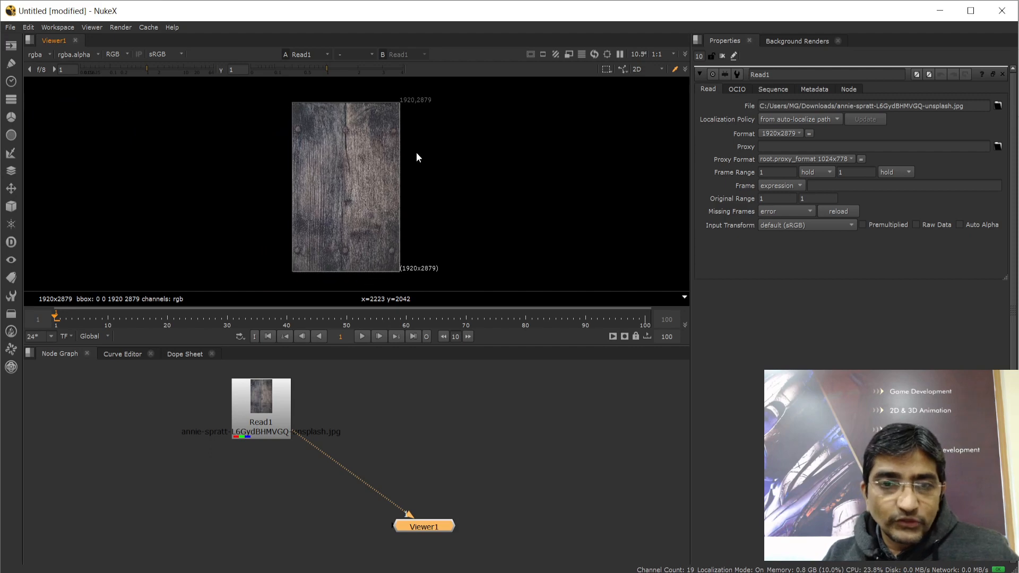
left_click(487, 437)
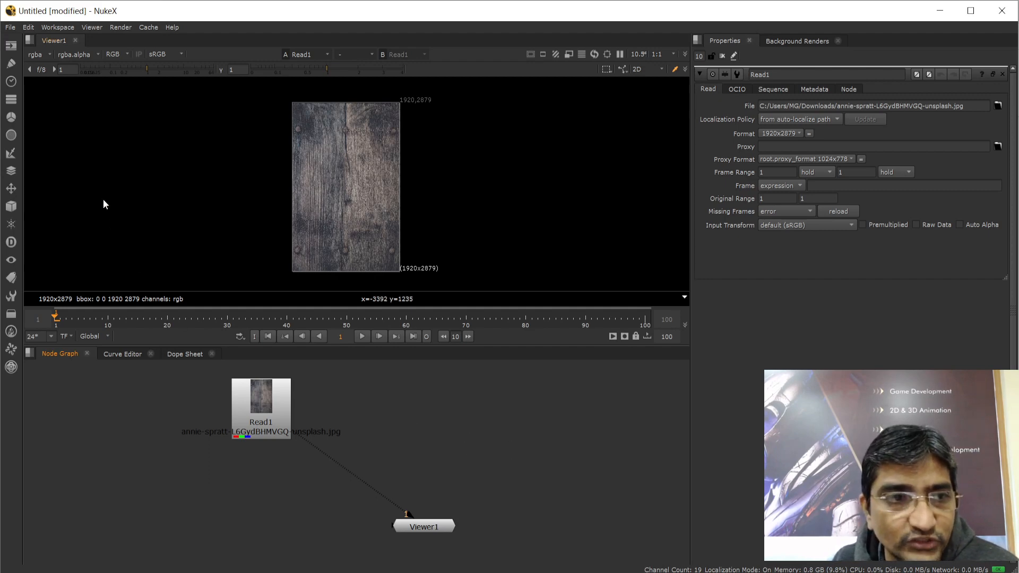
Load jake-nackos-C2PCa6DhlYE-unsplash.jpg from Downloads as a new Read2 node (1920x2880)
left_click(11, 48)
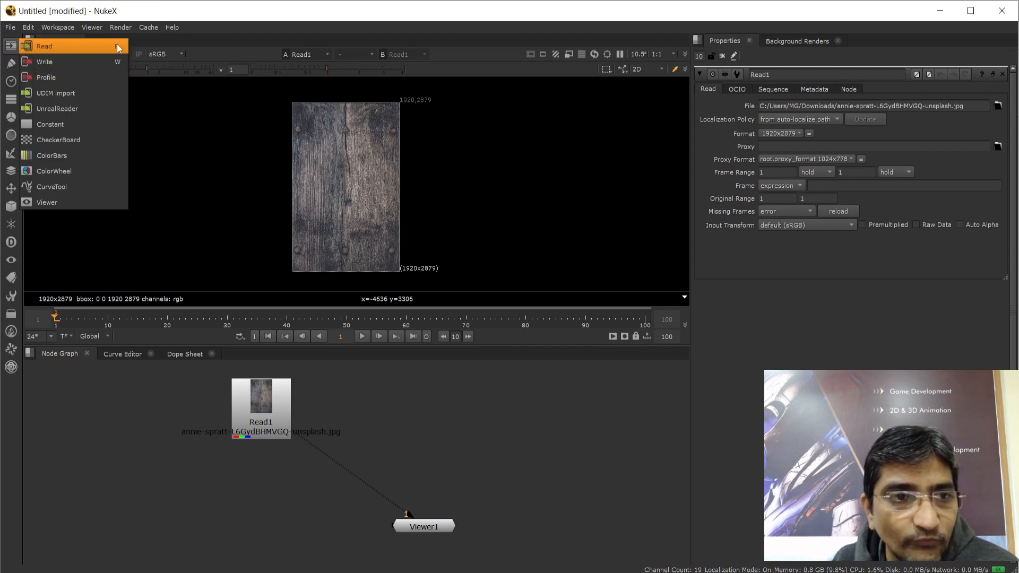
left_click(416, 408)
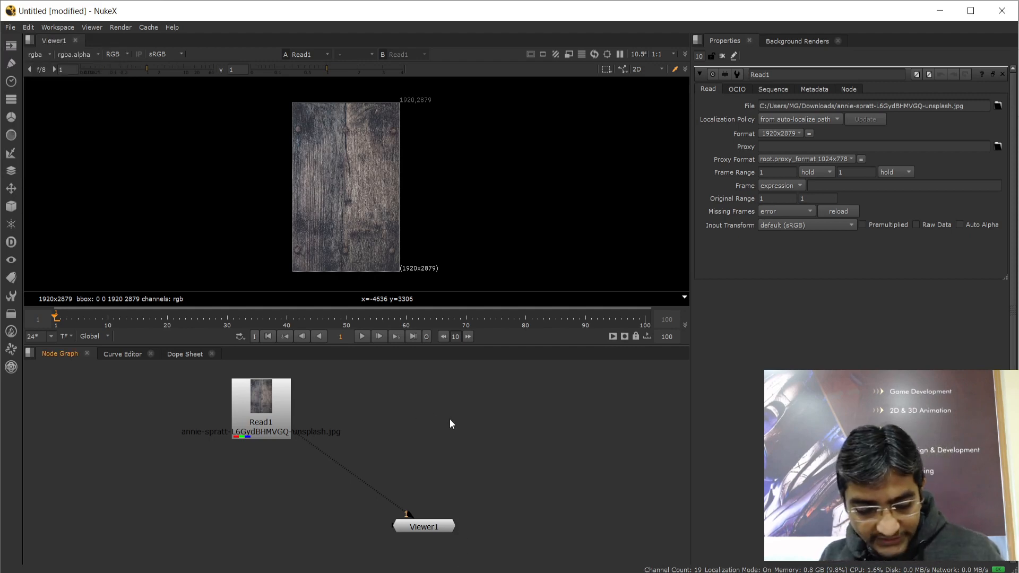
key("r")
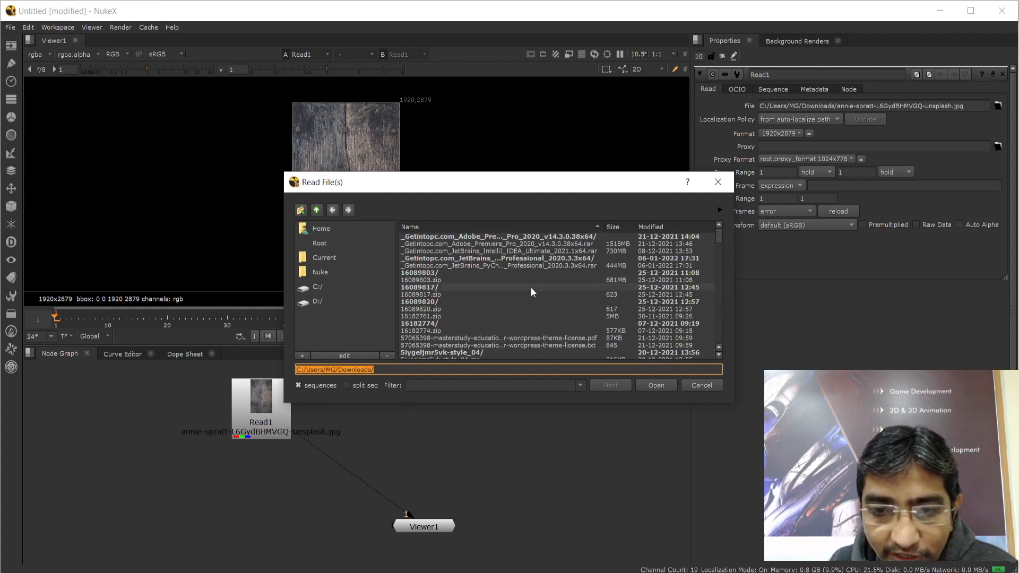
scroll(493, 291, "down", 15)
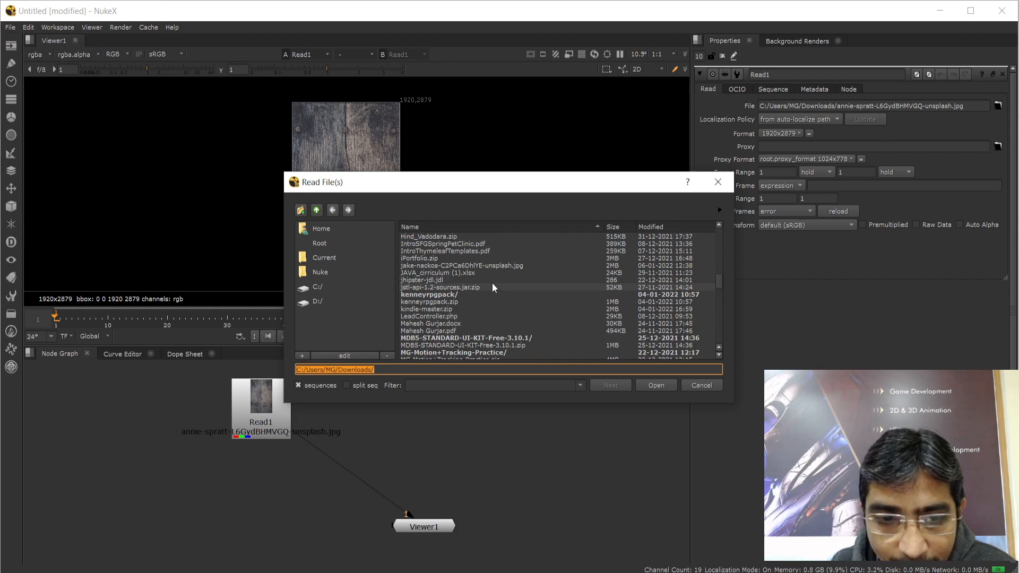
left_click(466, 266)
left_click(656, 387)
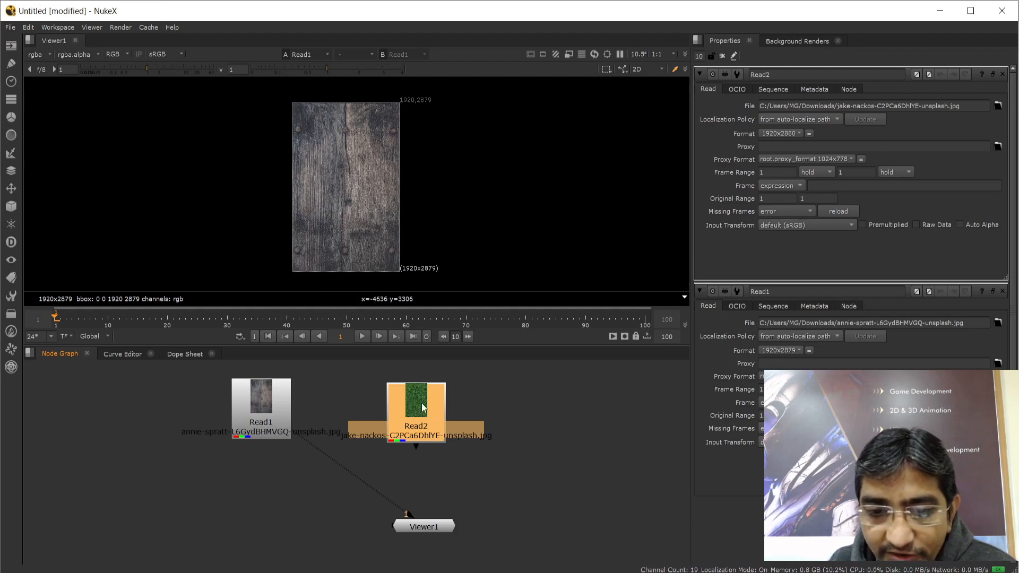
Move Read2 to the right of Read1, level with it
left_click_drag(422, 408, 472, 408)
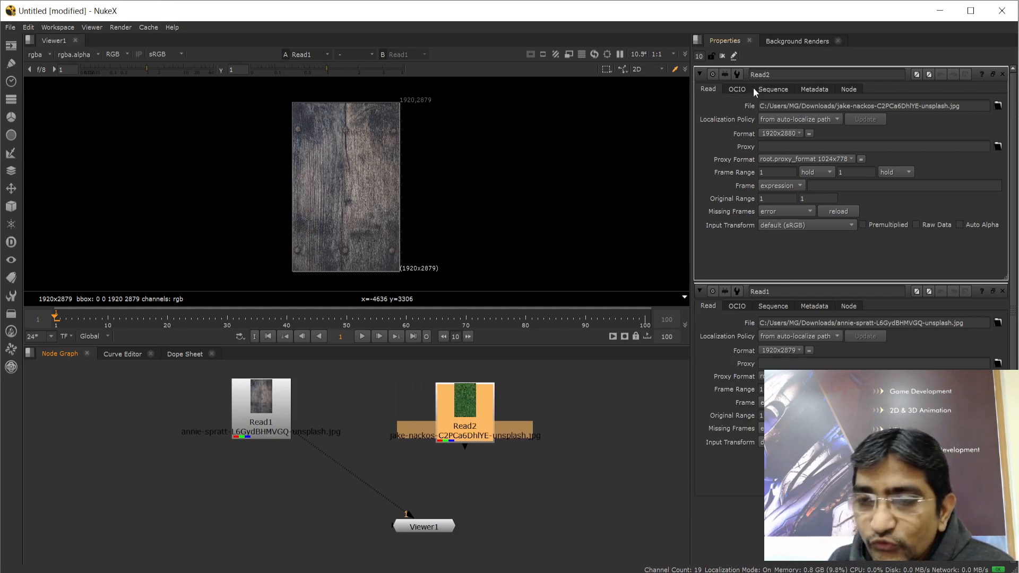
double_click(781, 74)
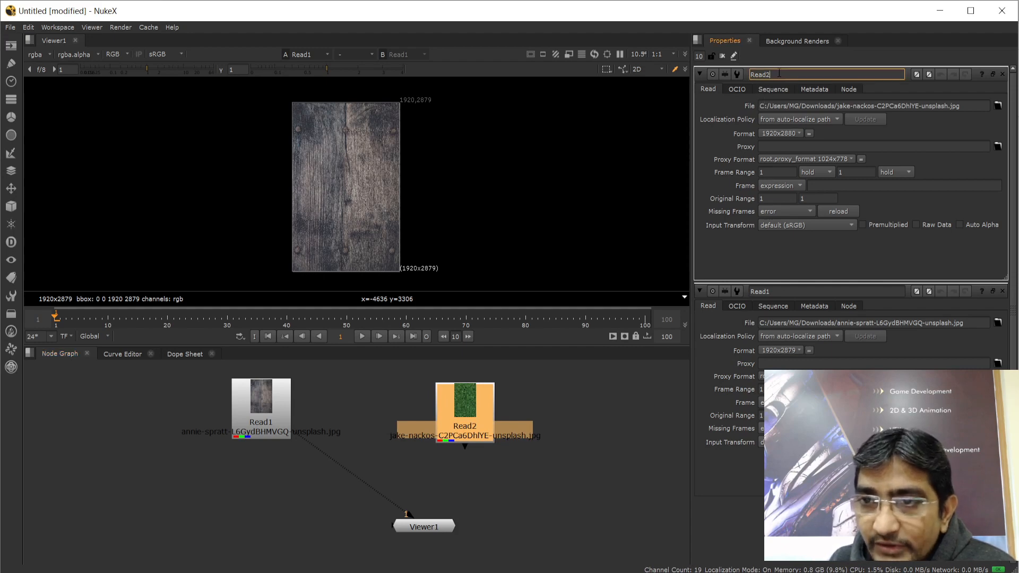
double_click(773, 292)
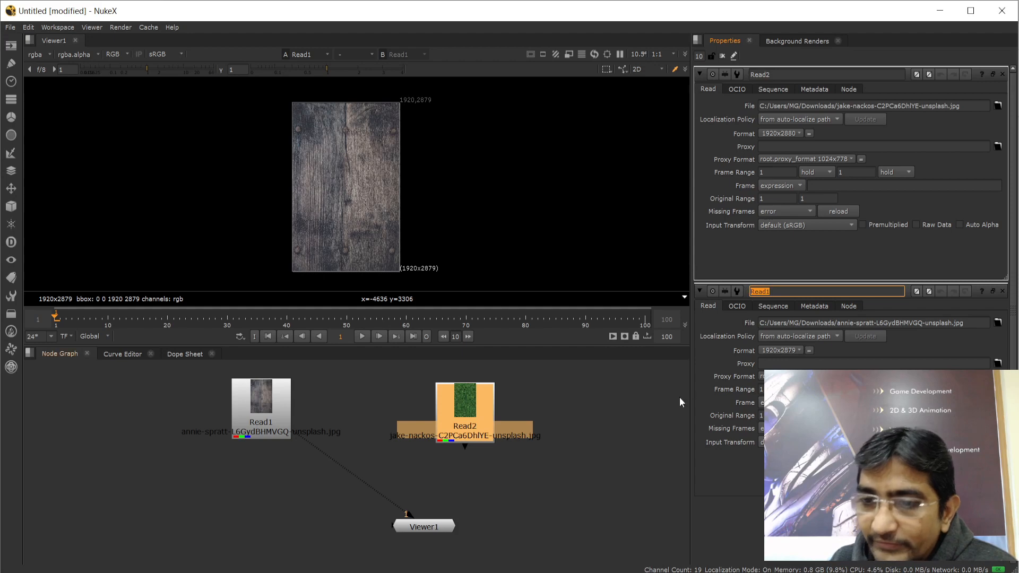
left_click(608, 399)
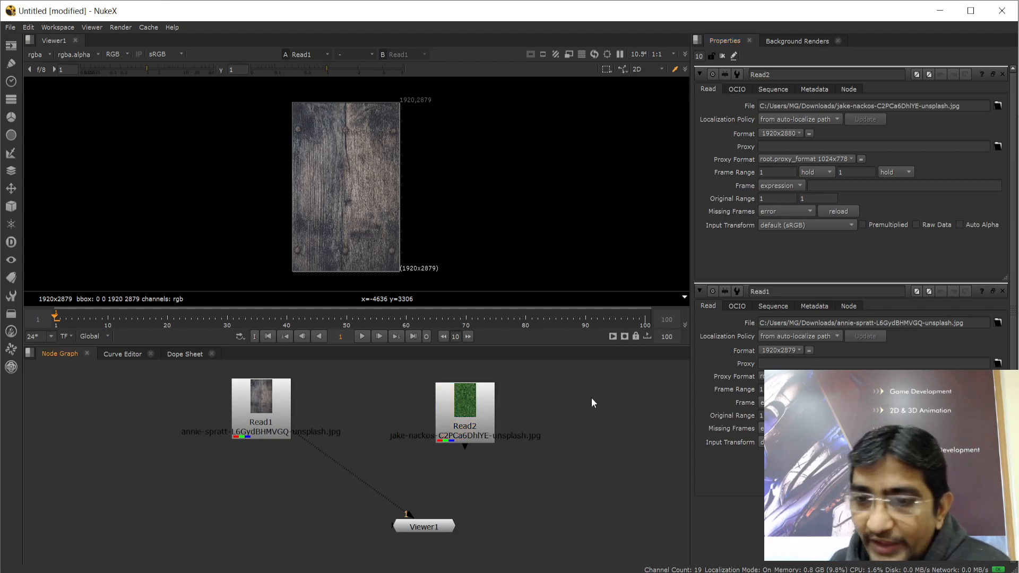
left_click(465, 415)
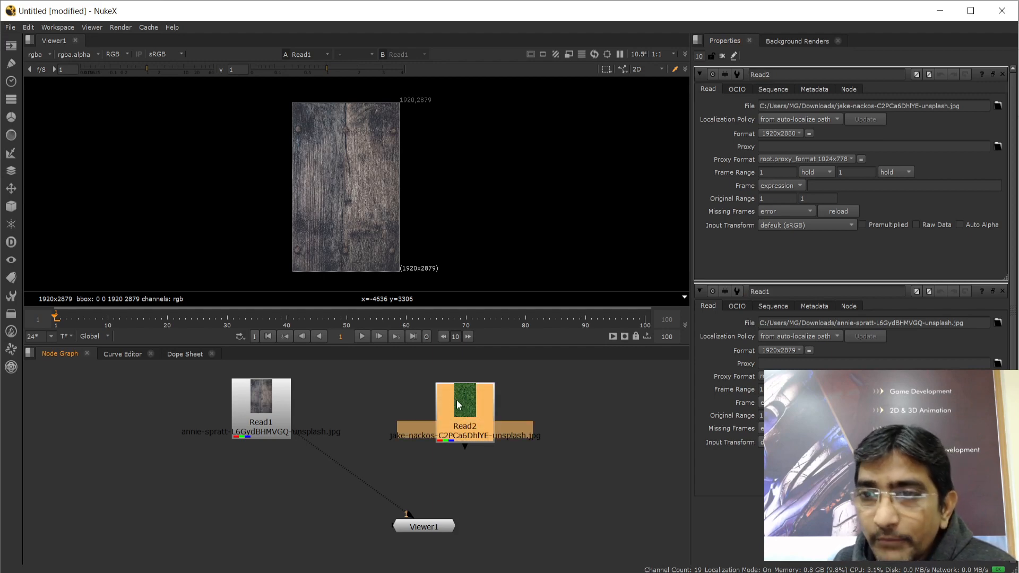
left_click(550, 504)
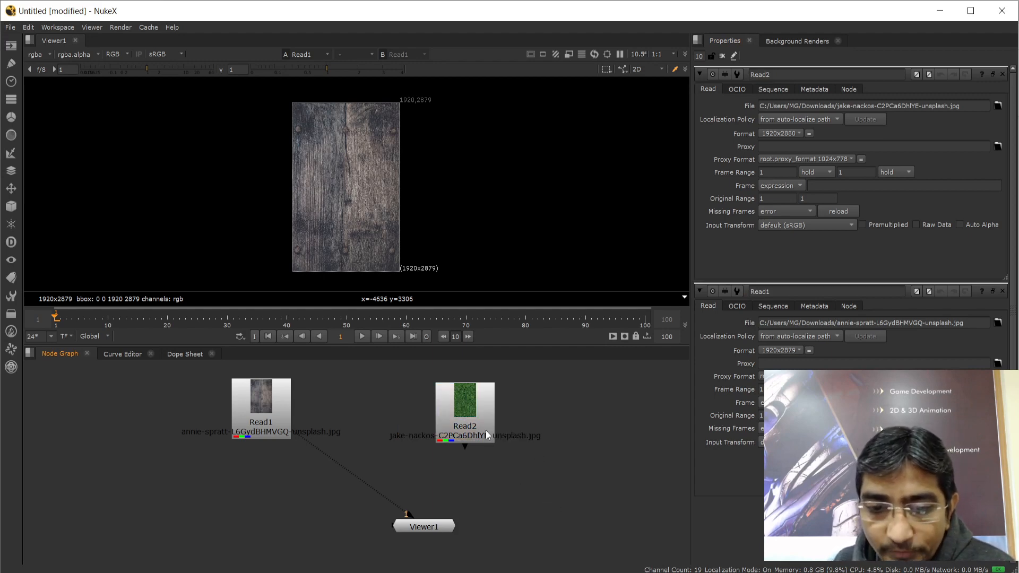
left_click(472, 408)
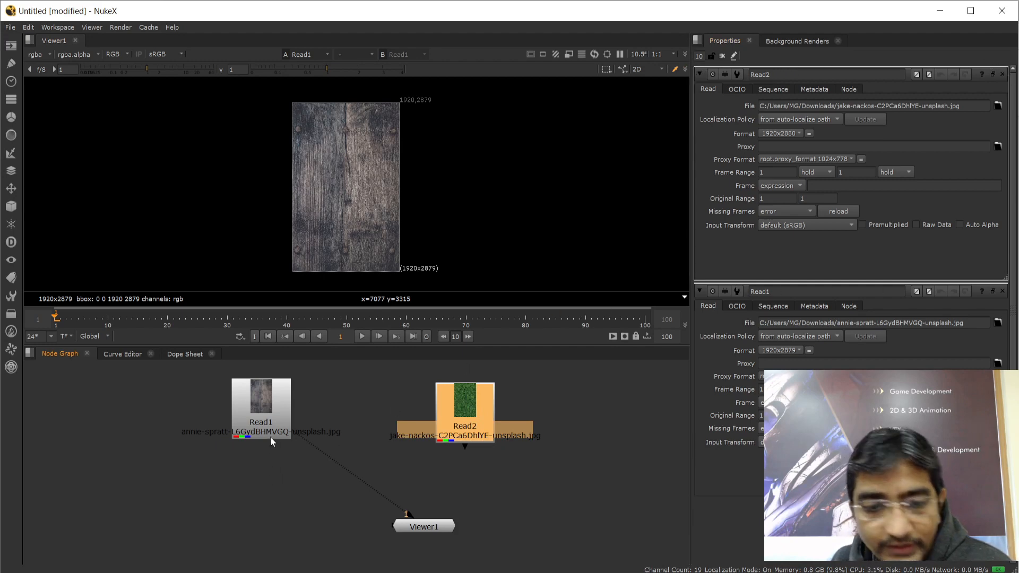
Close the Read2 and Read1 properties panels
left_click(253, 400)
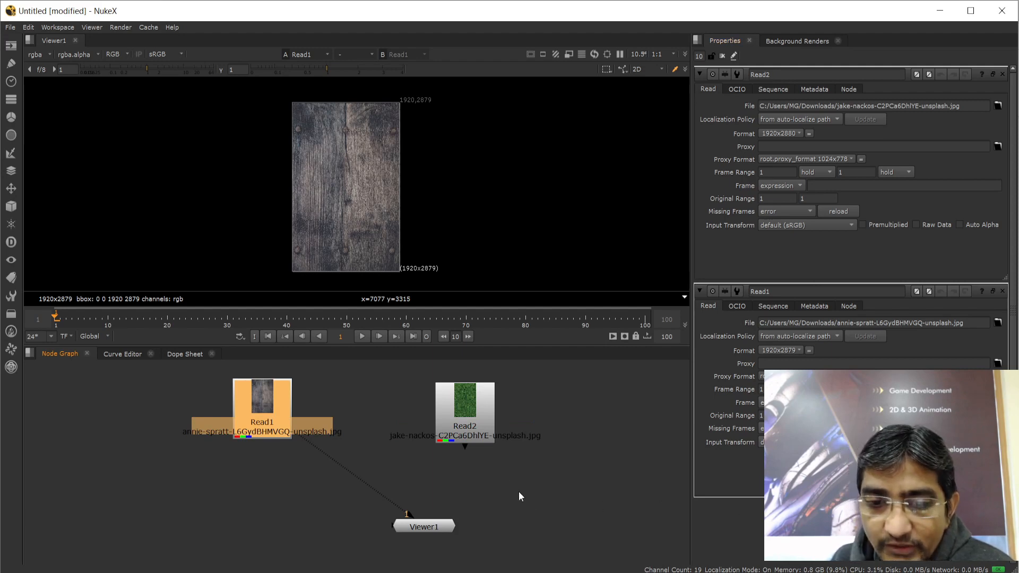
left_click(467, 403)
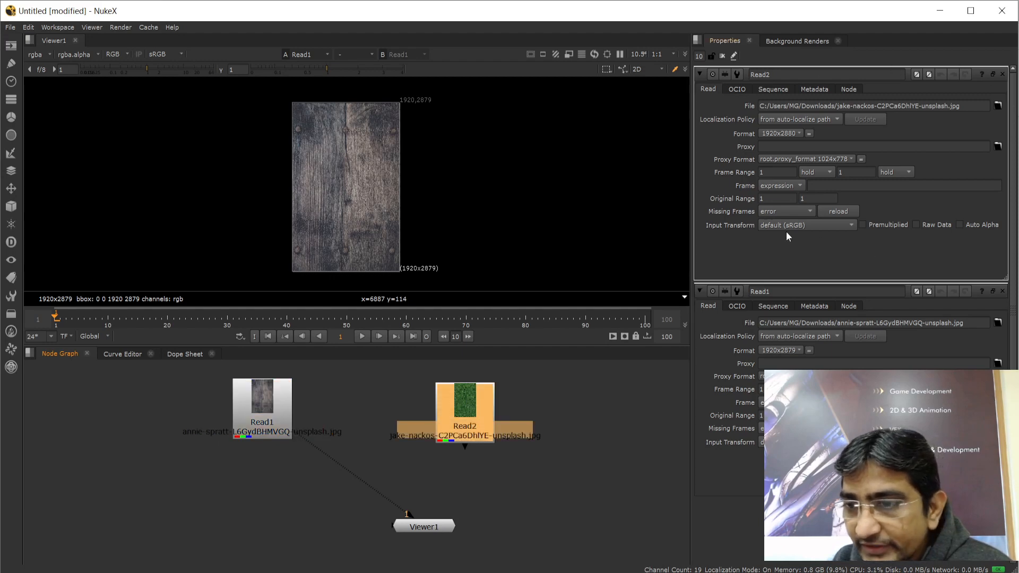
left_click(1003, 74)
left_click(1002, 75)
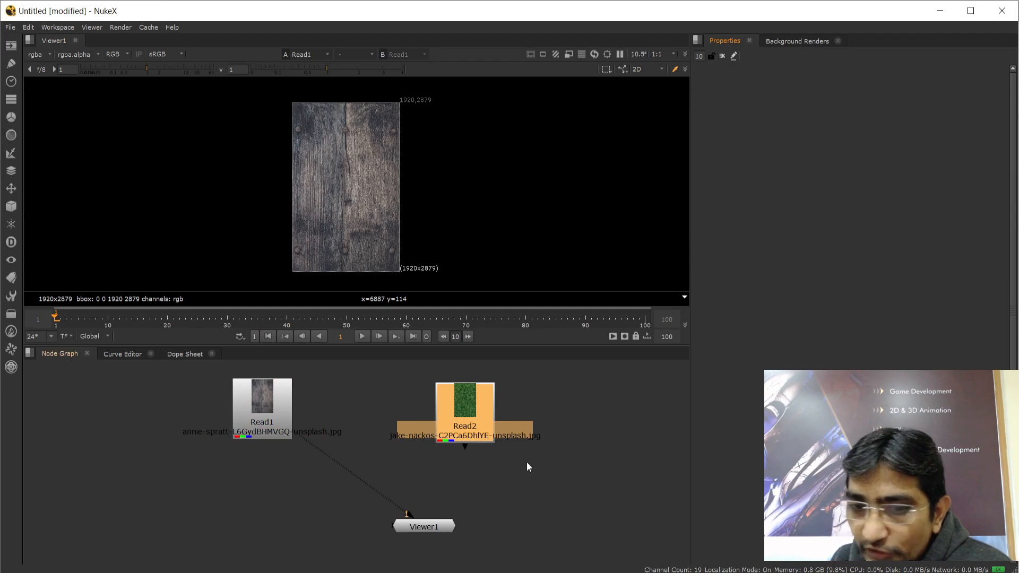
Reopen Read2's properties and select its name text, leaving it unchanged
double_click(458, 429)
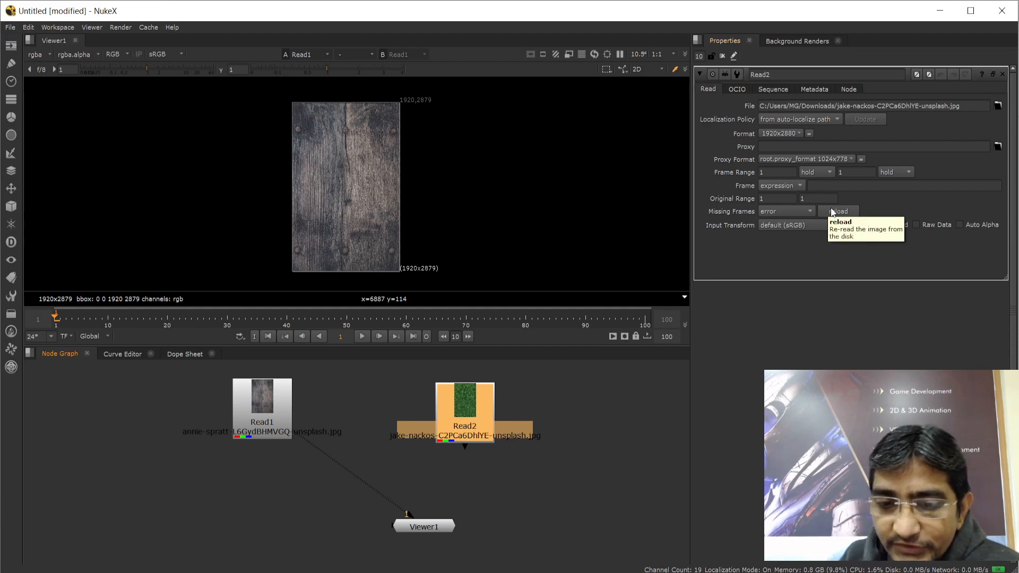
left_click_drag(770, 74, 748, 73)
left_click(782, 75)
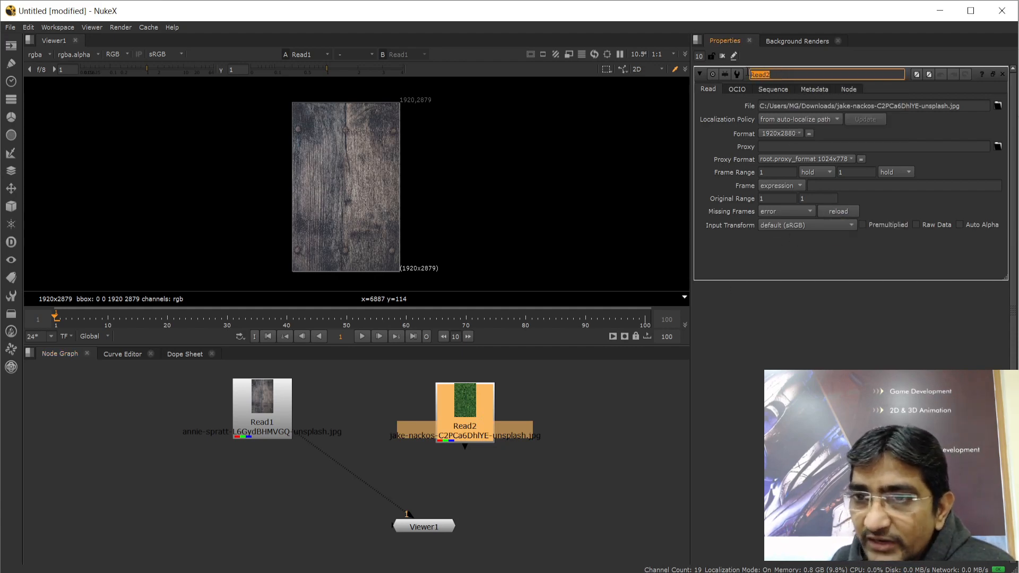
left_click(781, 73)
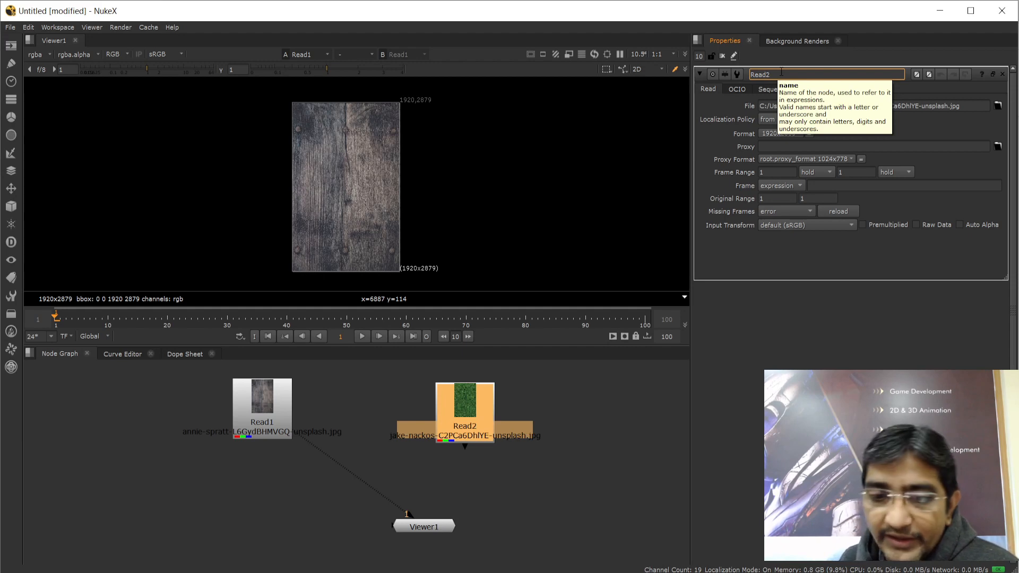
left_click(573, 475)
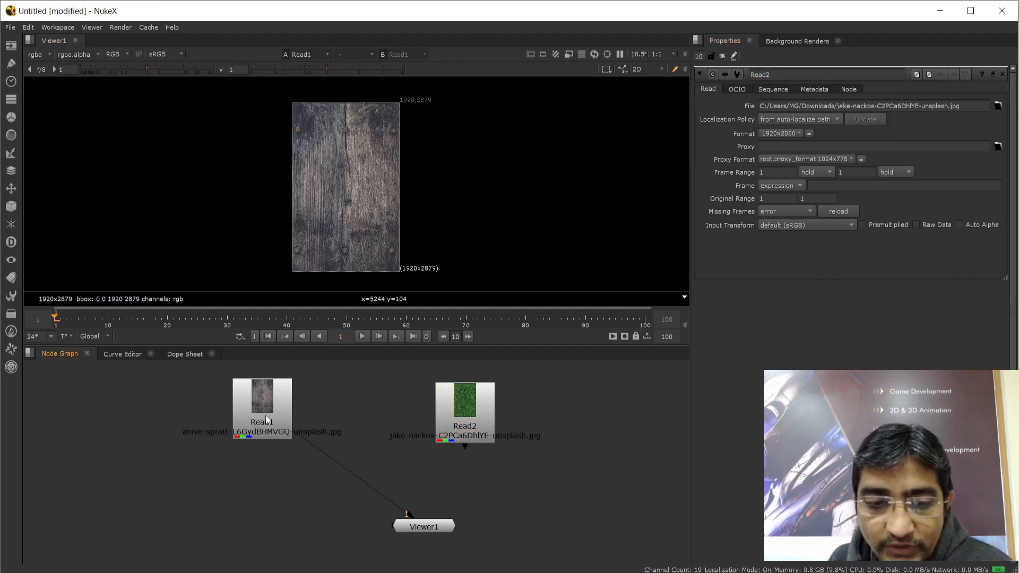
Arrange Read1 and Read2 side by side and wire Read2 into Viewer1's second input
left_click_drag(265, 415, 247, 444)
left_click_drag(457, 413, 424, 430)
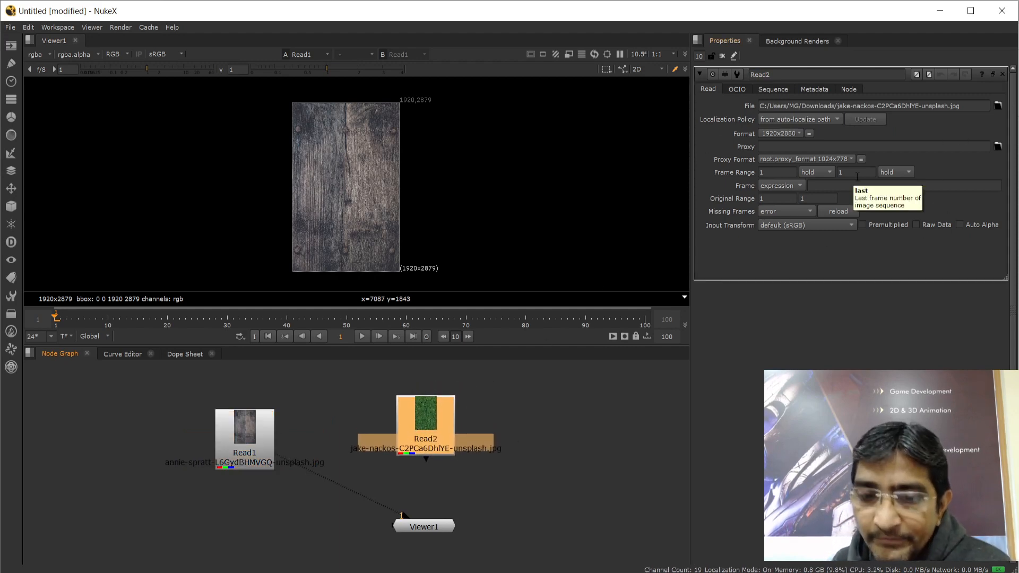
left_click_drag(450, 412, 512, 401)
left_click_drag(265, 439, 297, 412)
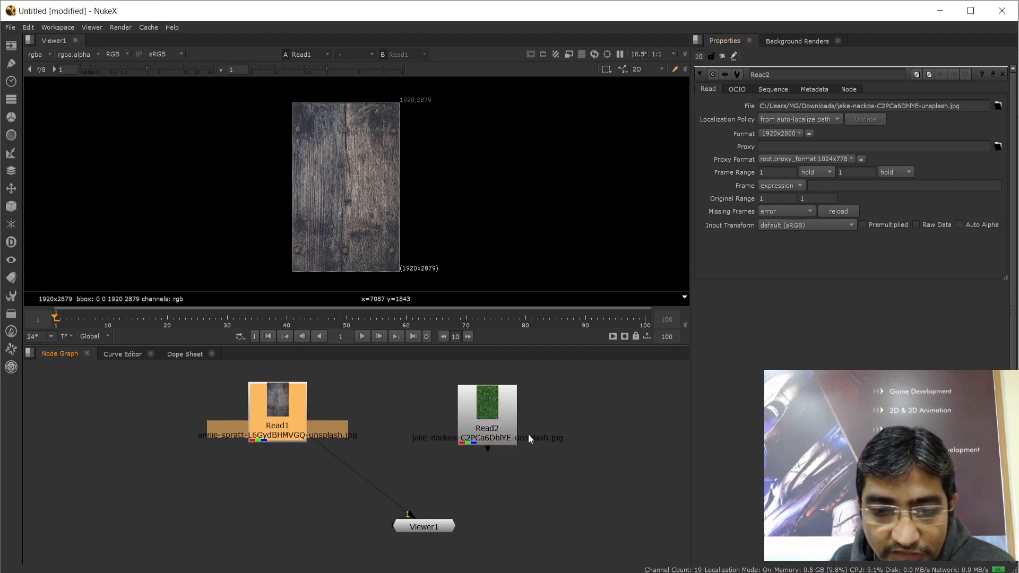
left_click_drag(500, 415, 523, 408)
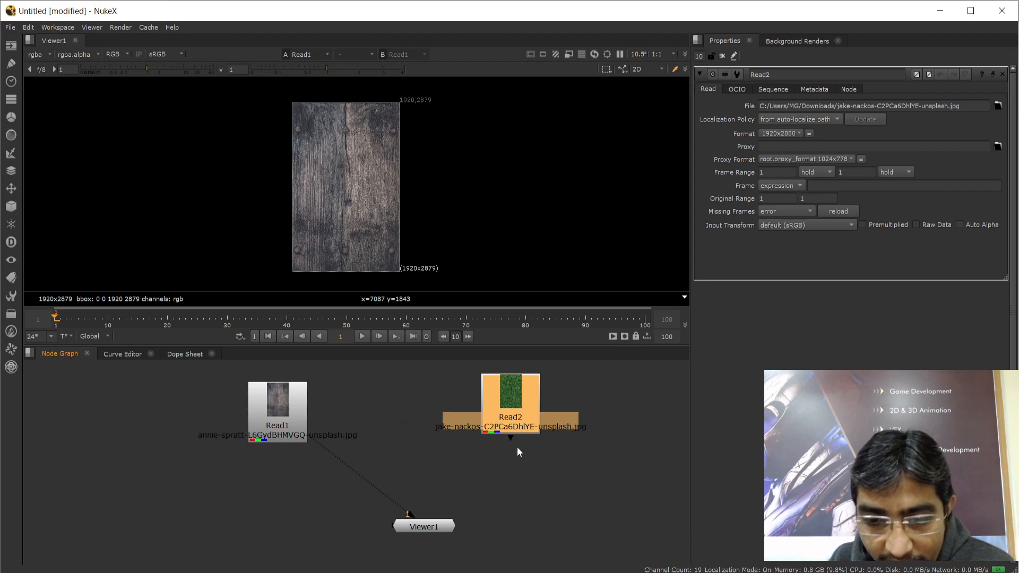
left_click_drag(502, 454, 421, 530)
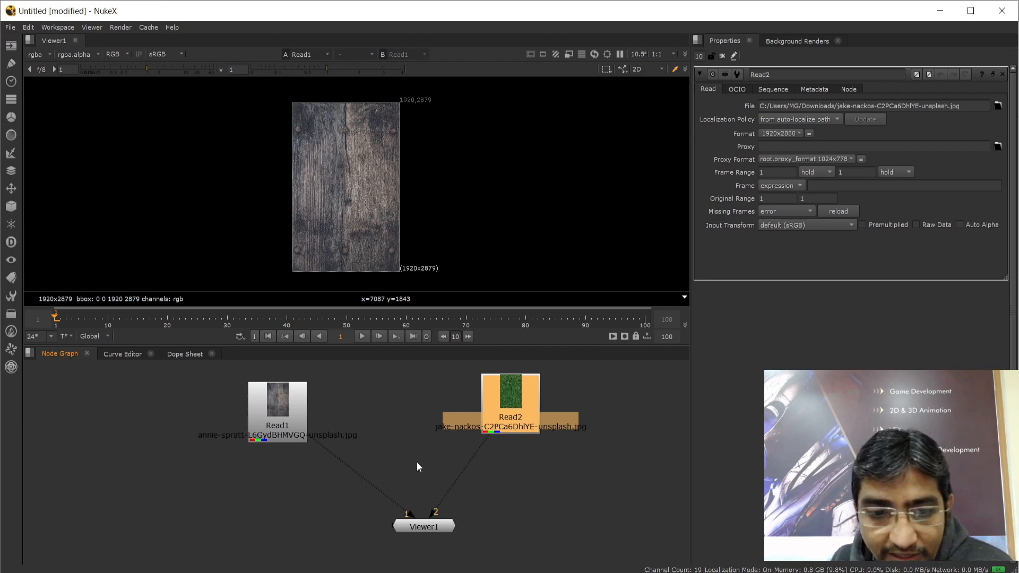
Connect Read2's output to Viewer1's second input
left_click(291, 425)
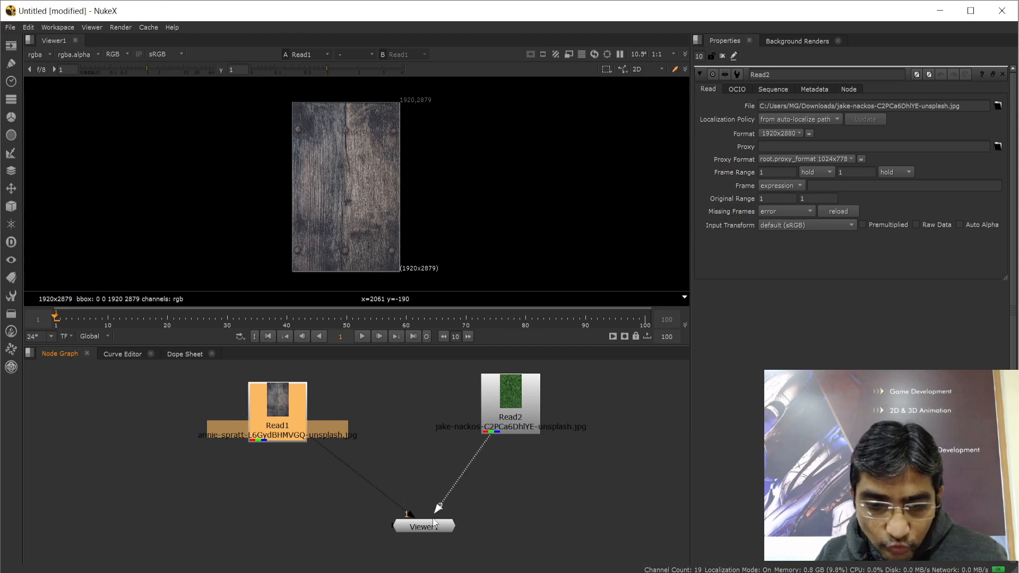
key("ctrl+z")
key("ctrl+z")
key("ctrl+z")
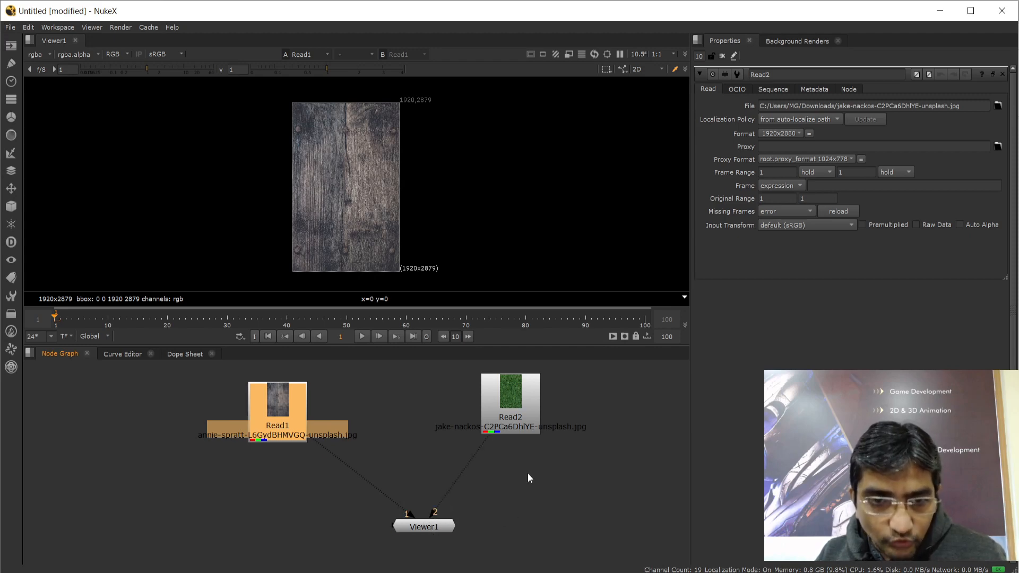
left_click_drag(508, 438, 443, 520)
left_click_drag(515, 433, 515, 432)
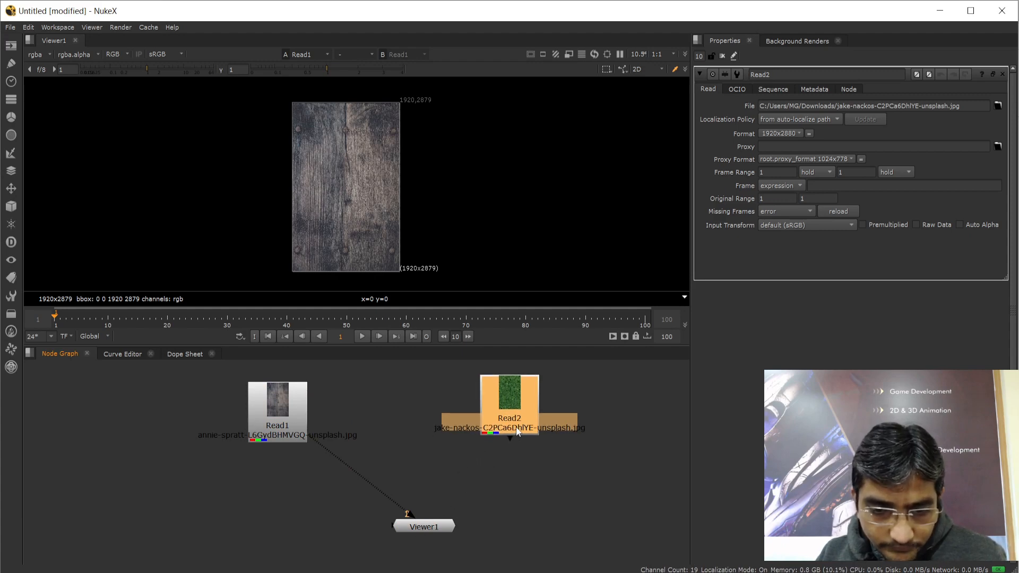
key("ctrl+z")
key("ctrl+z")
key("ctrl+z")
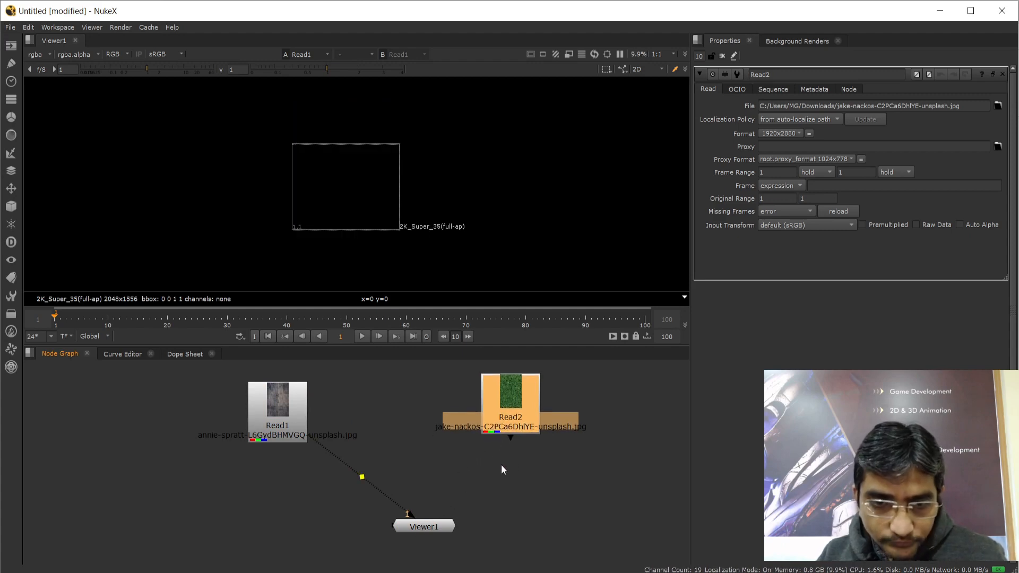
left_click_drag(508, 437, 424, 527)
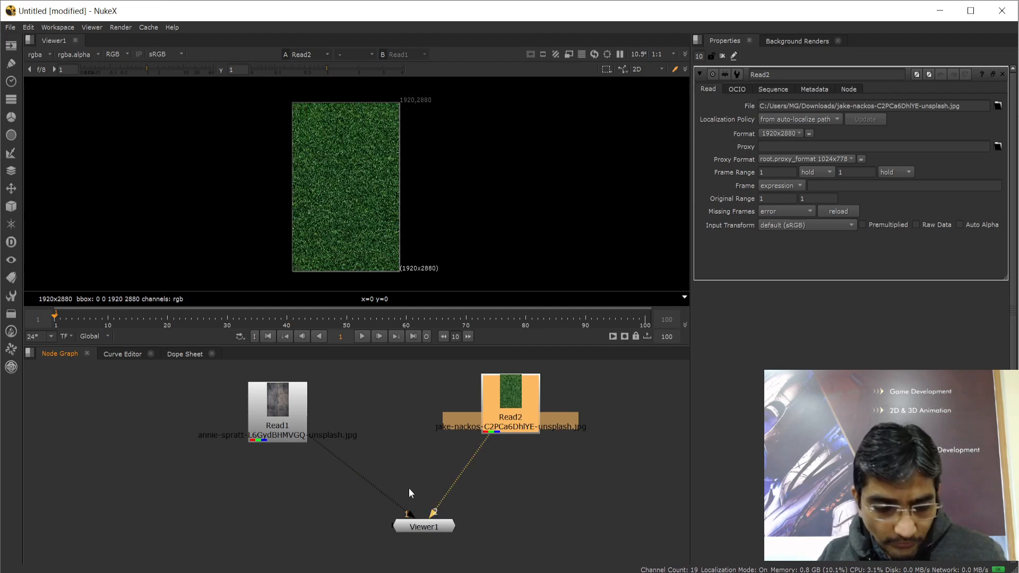
left_click(508, 473)
Toggle the viewer between the wood image (1) and the green grass image (2)
key("1")
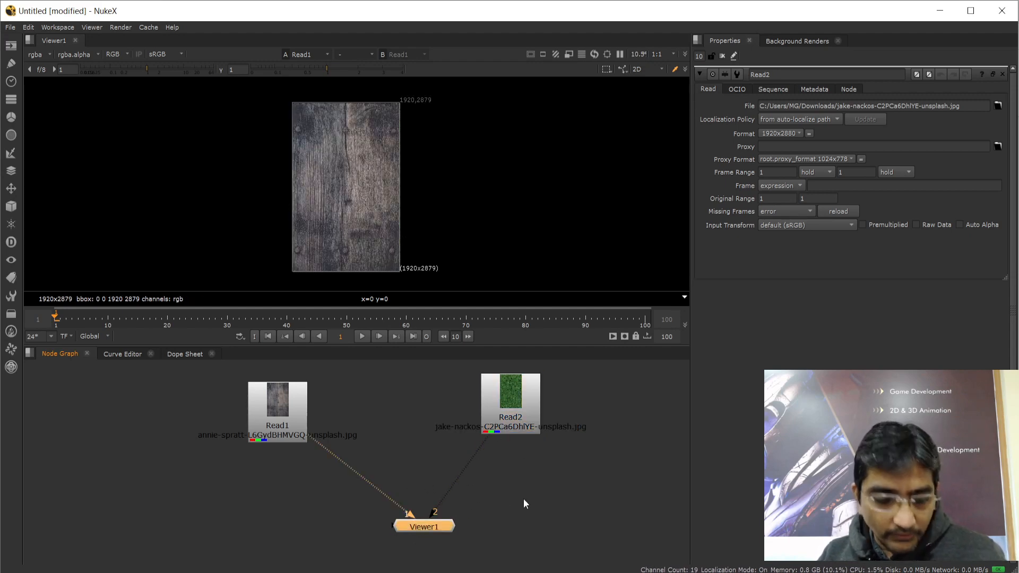
key("2")
key("1")
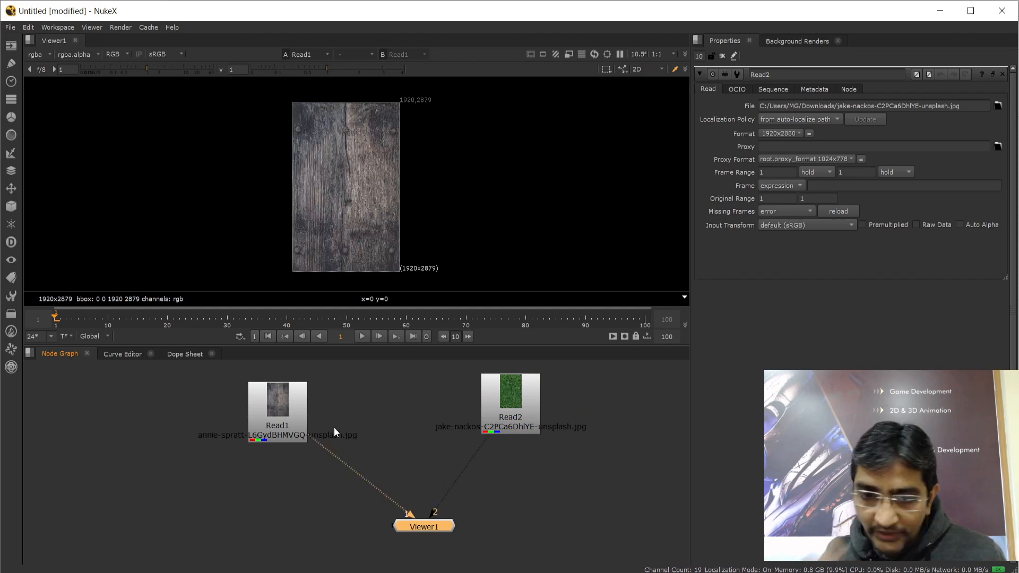
key("2")
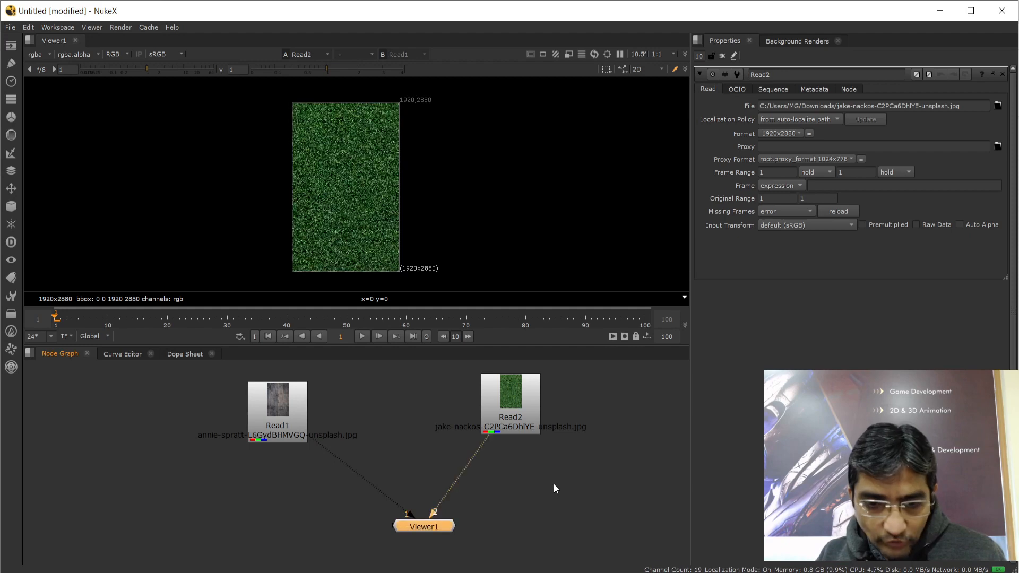
Move the Read1 and Read2 nodes further left in the node graph
scroll(384, 184, "up", 3)
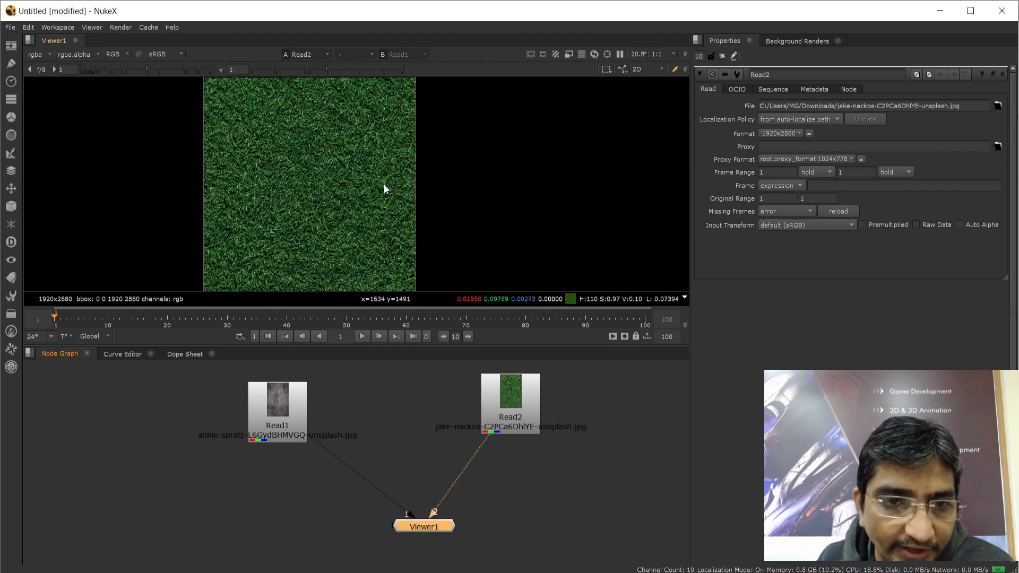
scroll(384, 184, "down", 2)
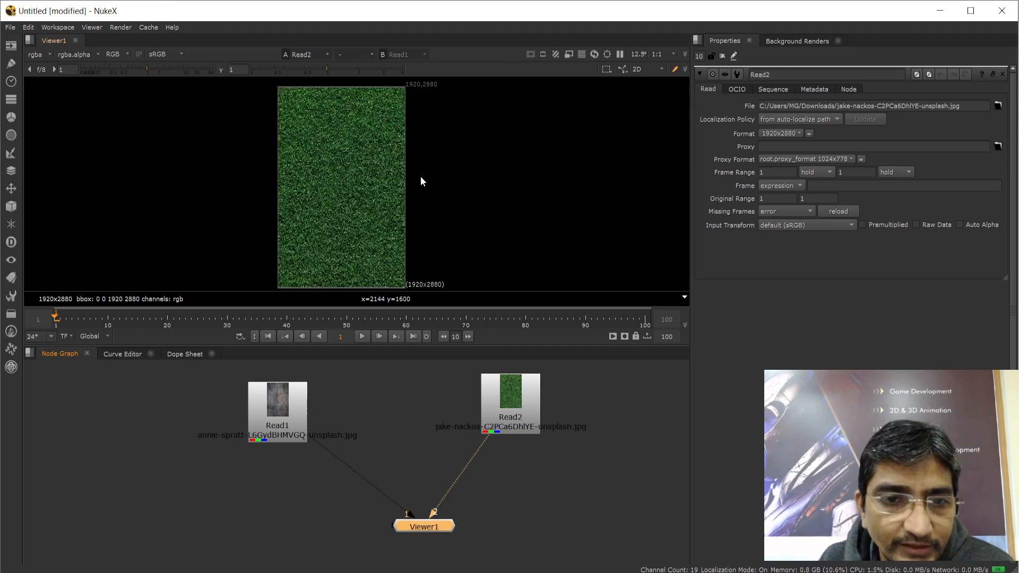
left_click_drag(267, 411, 154, 416)
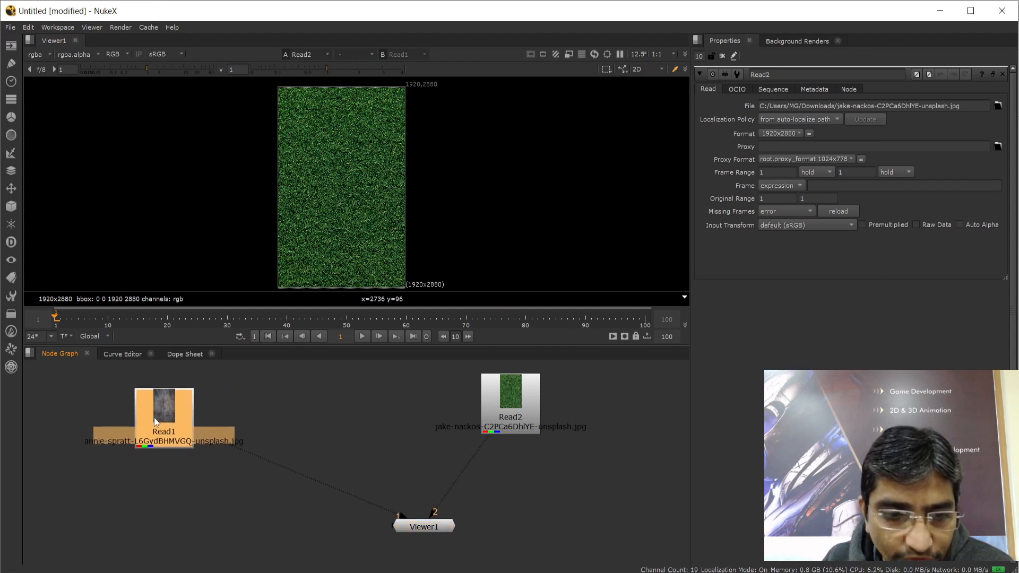
left_click_drag(479, 425, 290, 425)
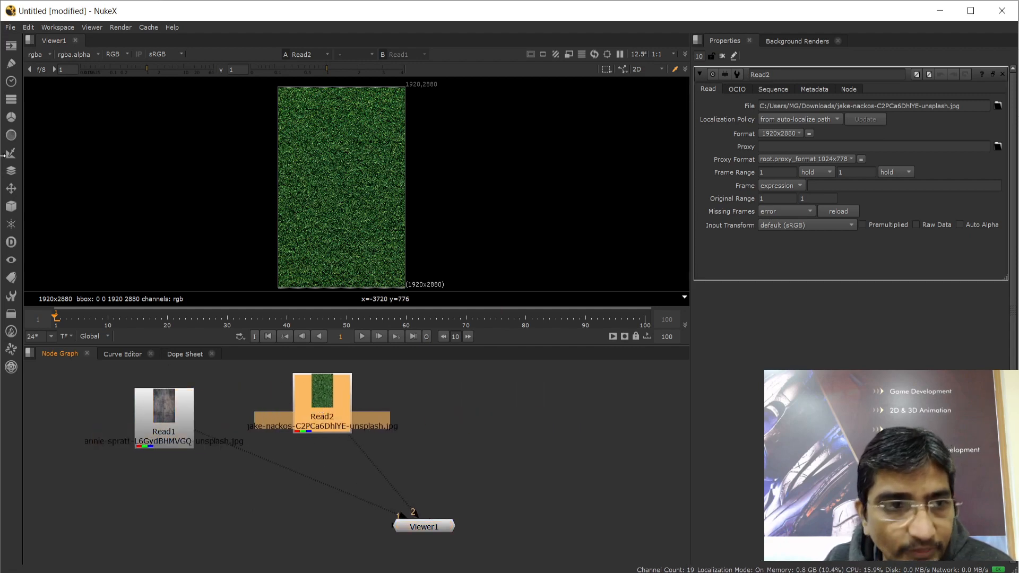
left_click(10, 47)
Create a Read node via the Tab search that loads VFX.png from Downloads
left_click(196, 508)
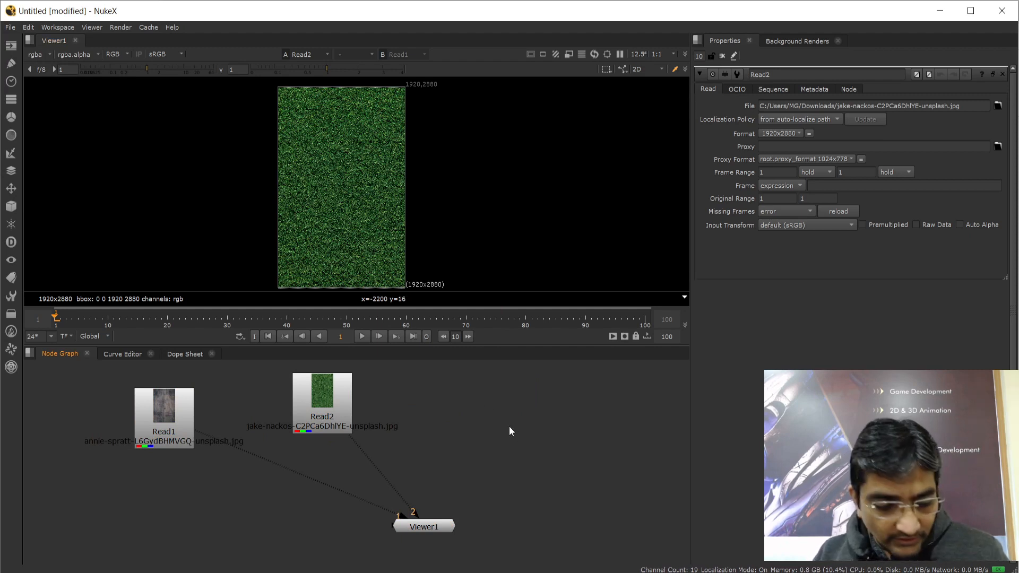
key("Tab")
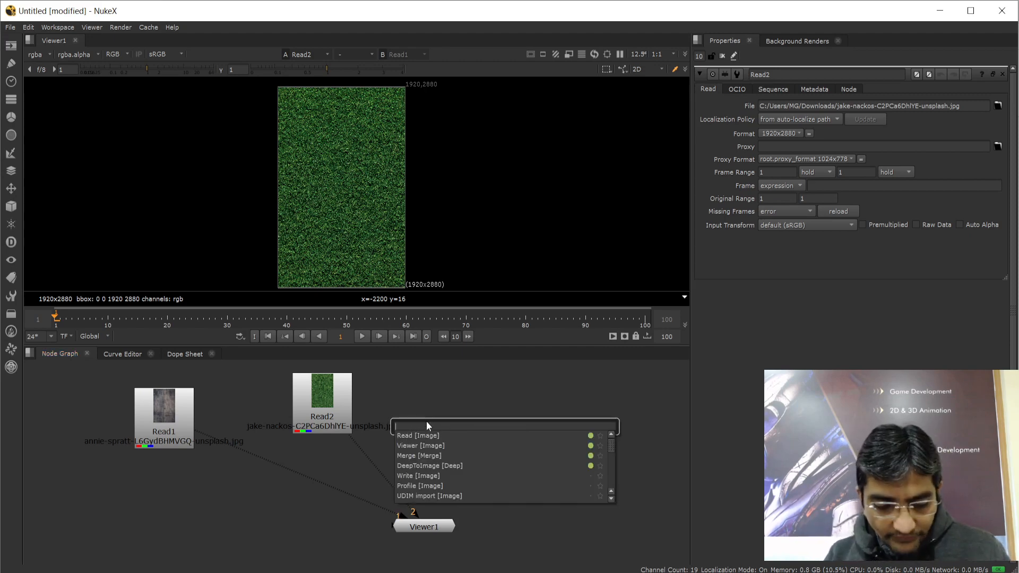
type("Read")
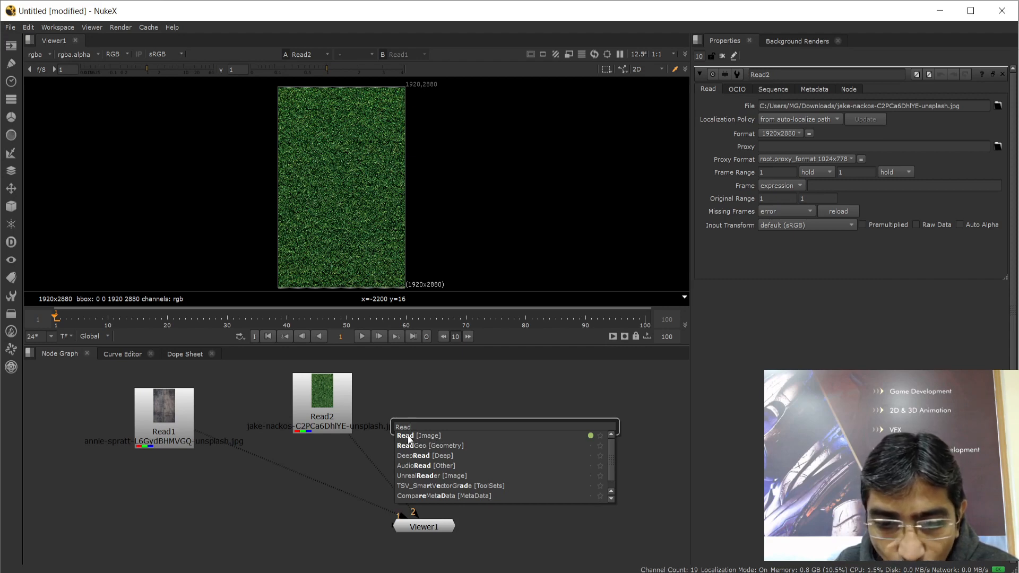
left_click(409, 439)
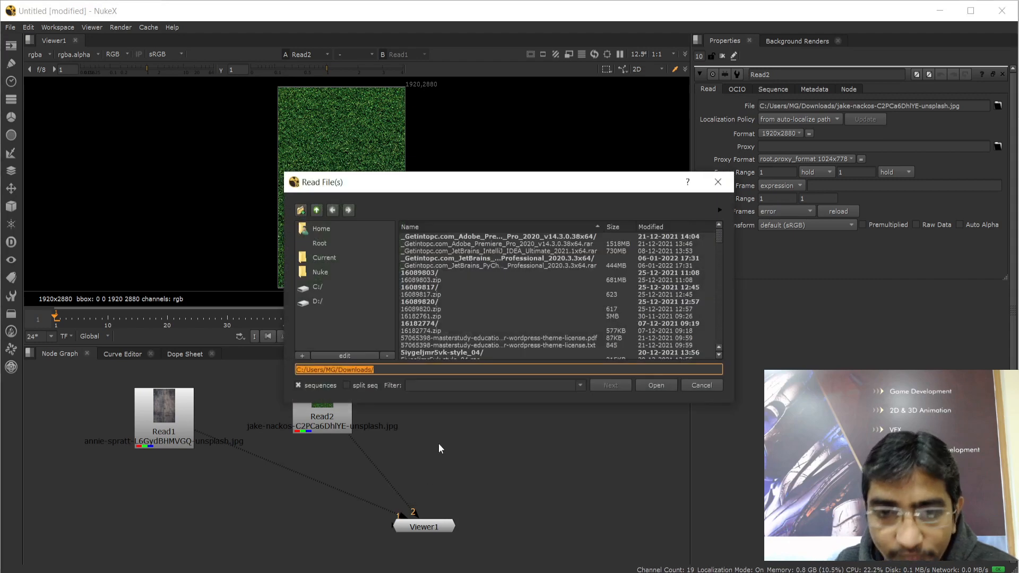
scroll(539, 298, "down", 15)
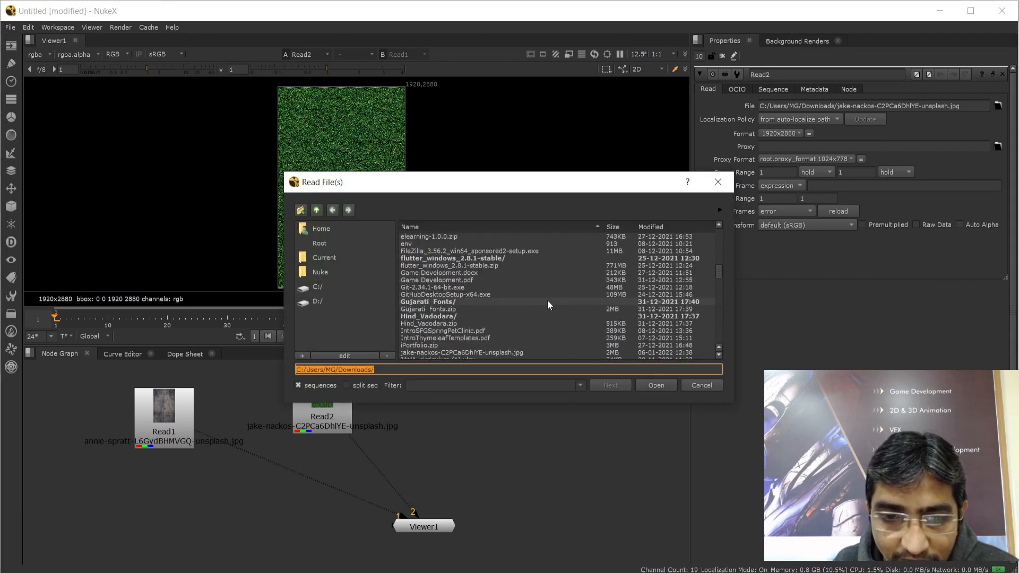
scroll(530, 300, "up", 5)
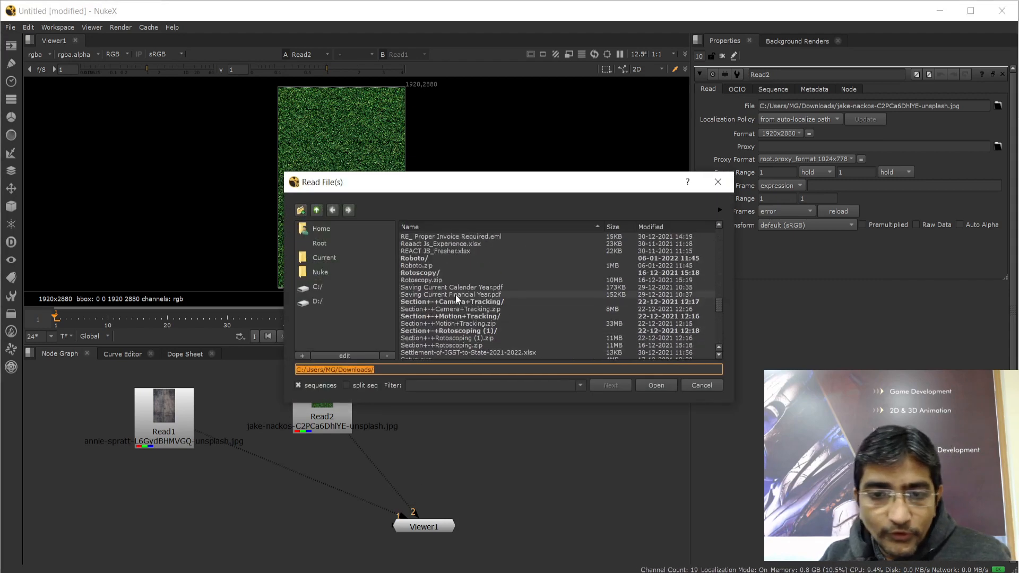
scroll(458, 305, "down", 5)
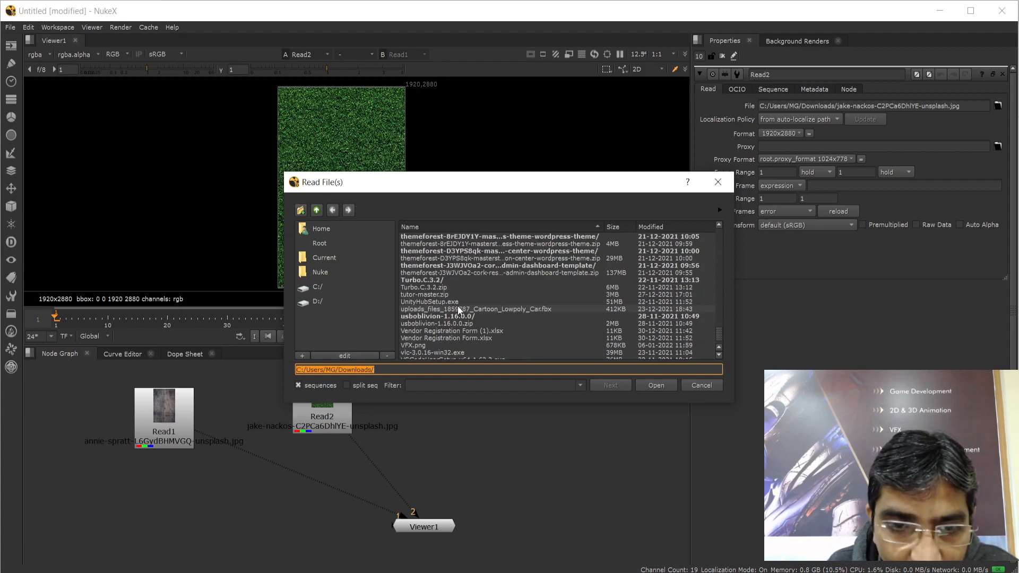
left_click(410, 323)
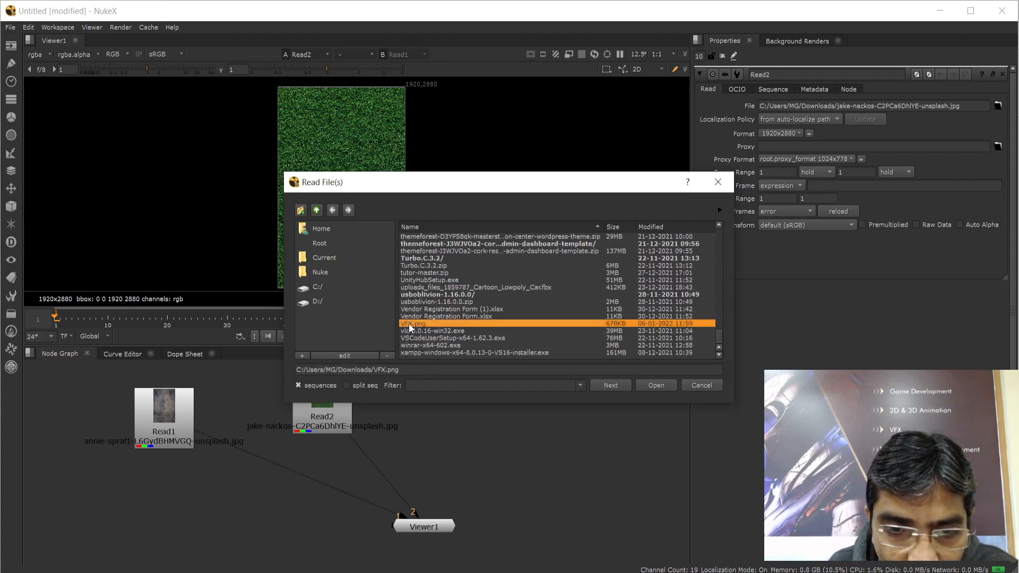
left_click(657, 386)
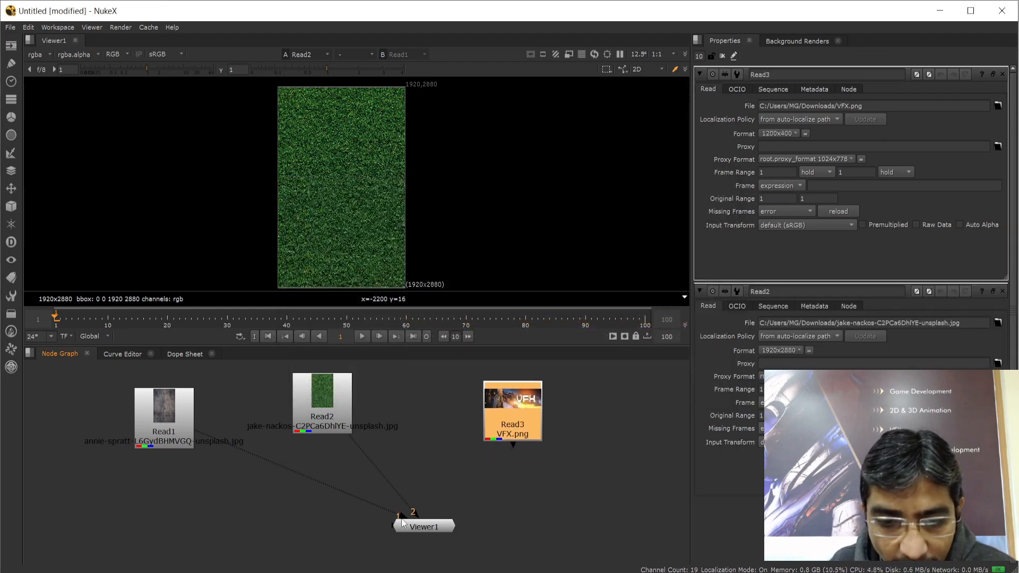
Detach the Read1 and Read2 pipes from Viewer1 and nudge the viewer node left
left_click_drag(402, 523, 313, 481)
left_click_drag(414, 513, 286, 482)
left_click_drag(423, 528, 403, 528)
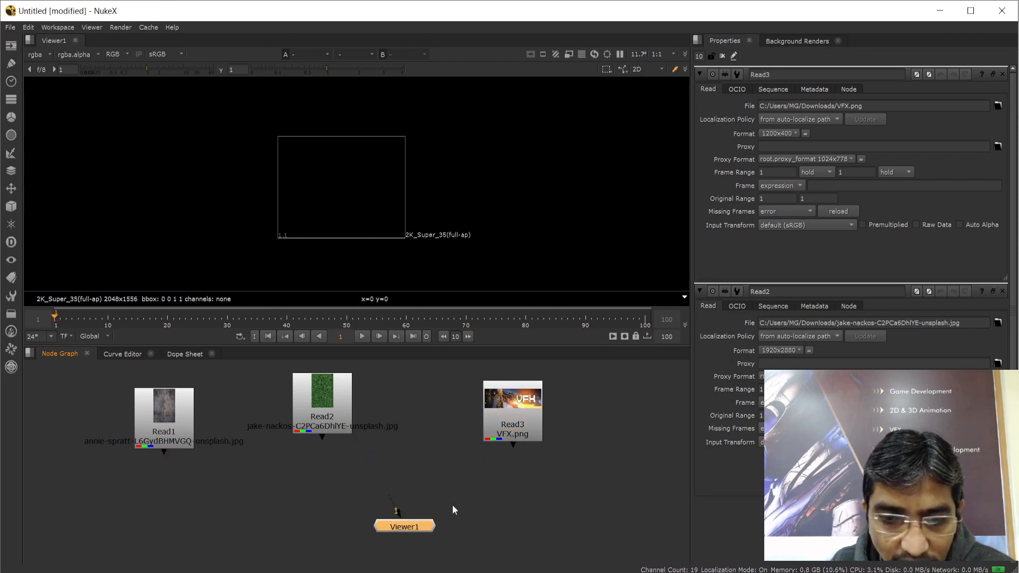
Connect Read3 to Viewer1's first input and display it with key 1
left_click(512, 408)
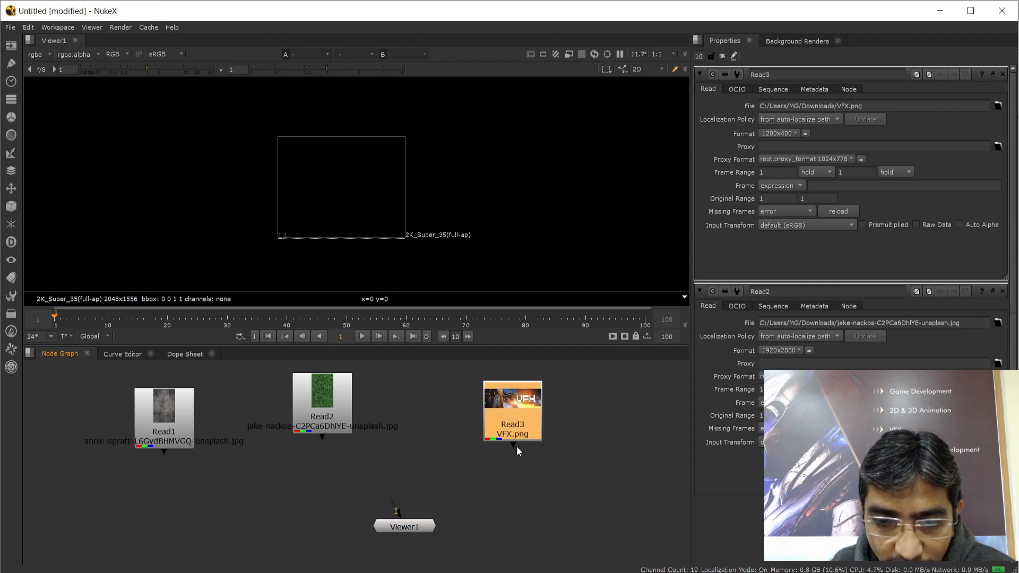
left_click_drag(513, 445, 390, 528)
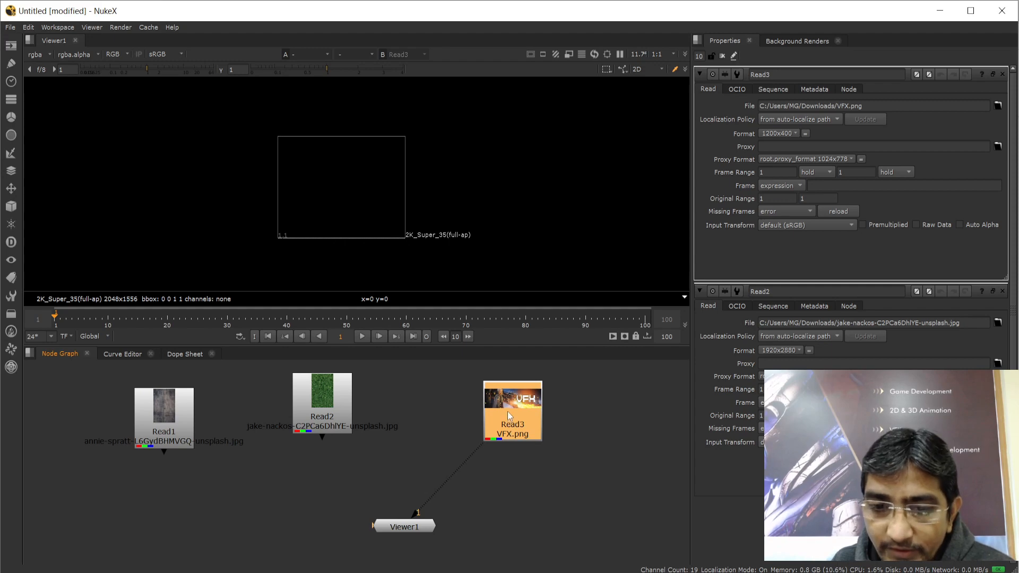
left_click(409, 526)
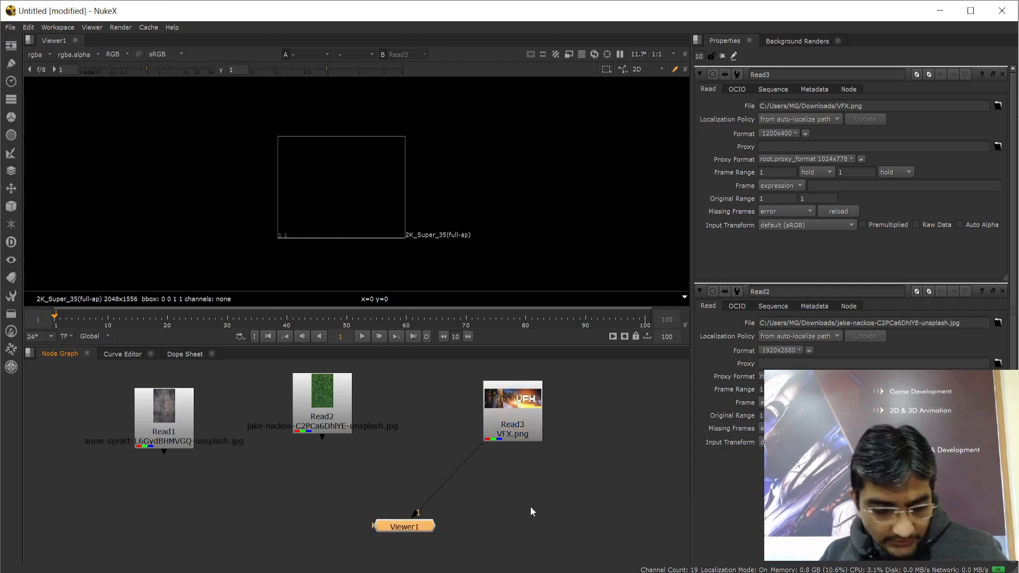
left_click(568, 499)
key("1")
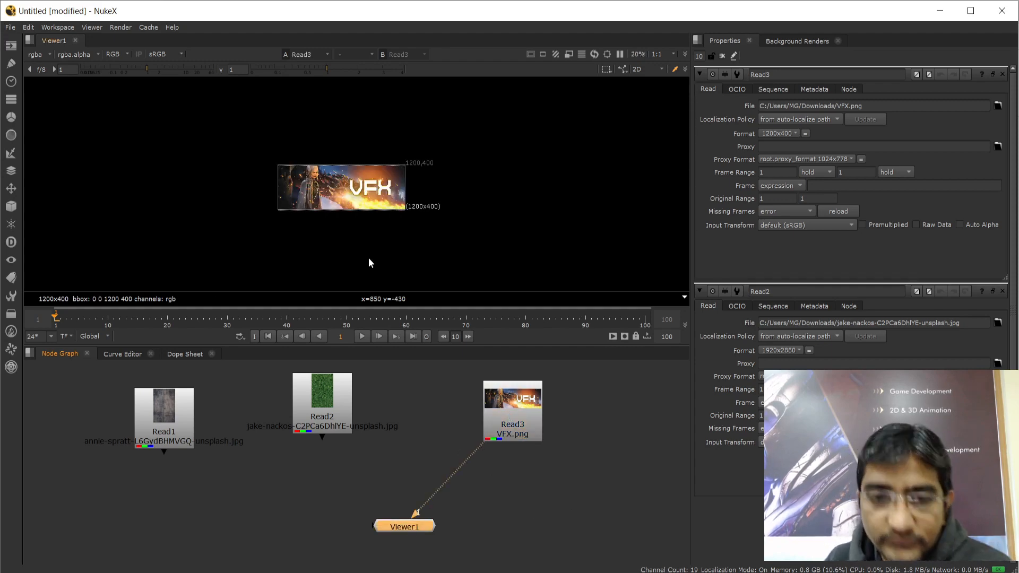
Zoom and pan the viewer to centre the 1200x400 VFX banner, then select Read3
scroll(355, 212, "up", 5)
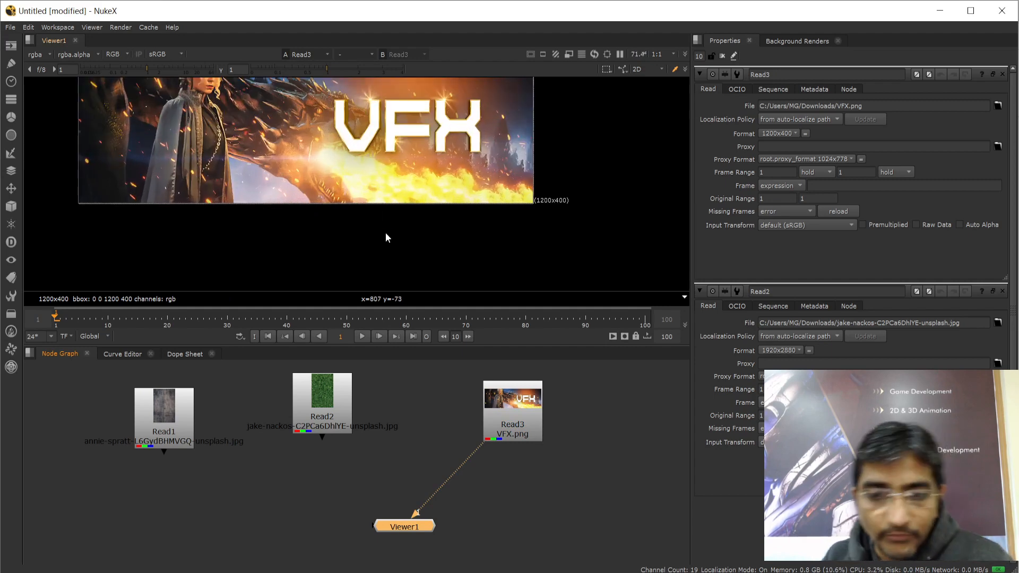
middle_click_drag(605, 200, 631, 272)
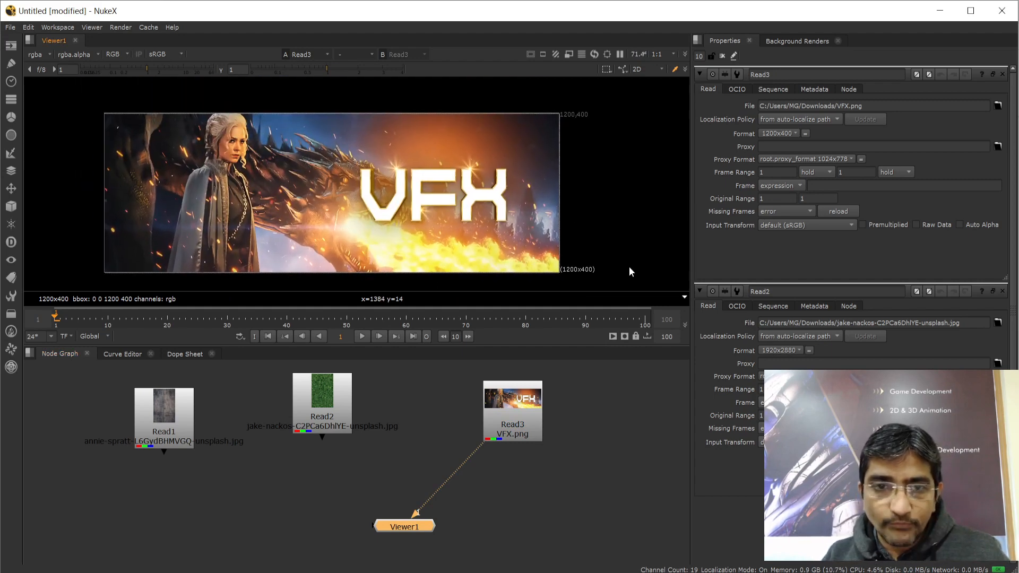
middle_click_drag(619, 179, 587, 188)
scroll(584, 144, "up", 3)
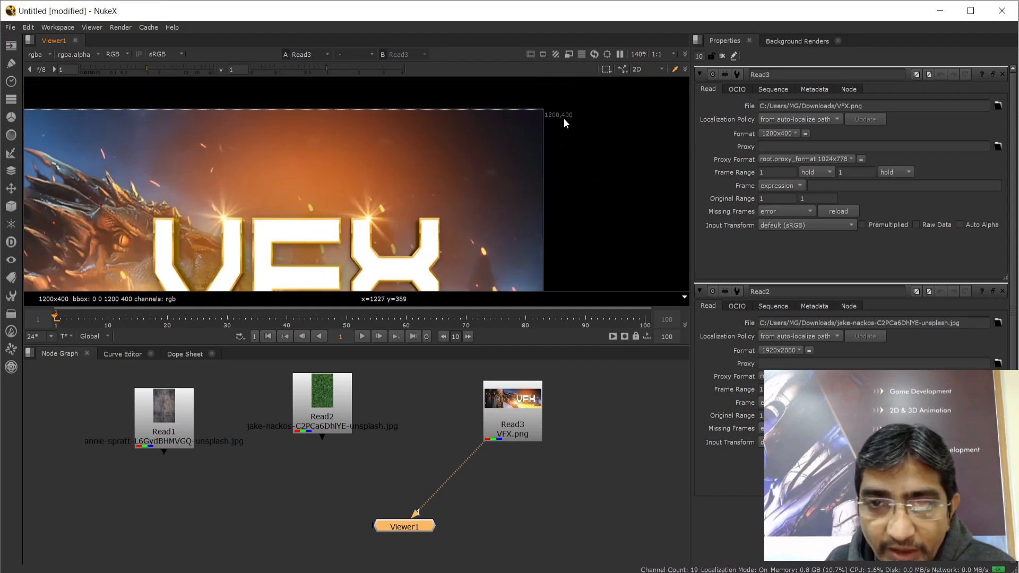
scroll(584, 171, "down", 5)
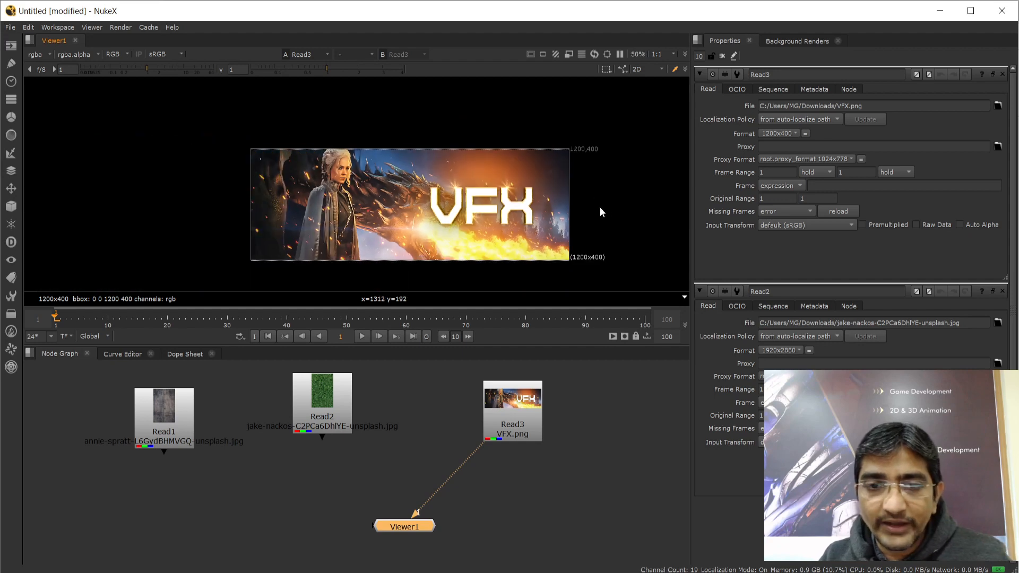
scroll(602, 207, "up", 2)
middle_click_drag(588, 196, 589, 179)
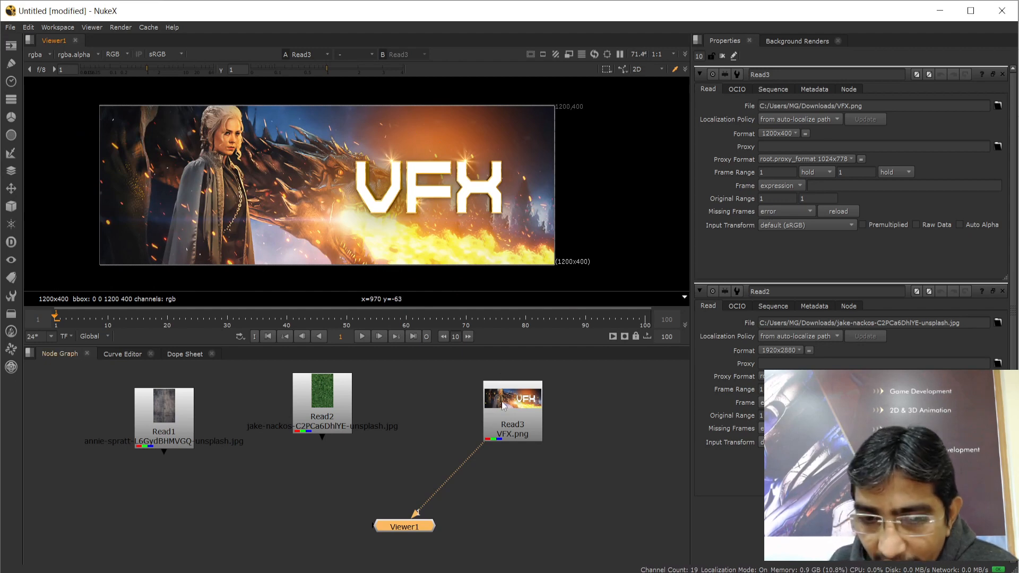
left_click(521, 399)
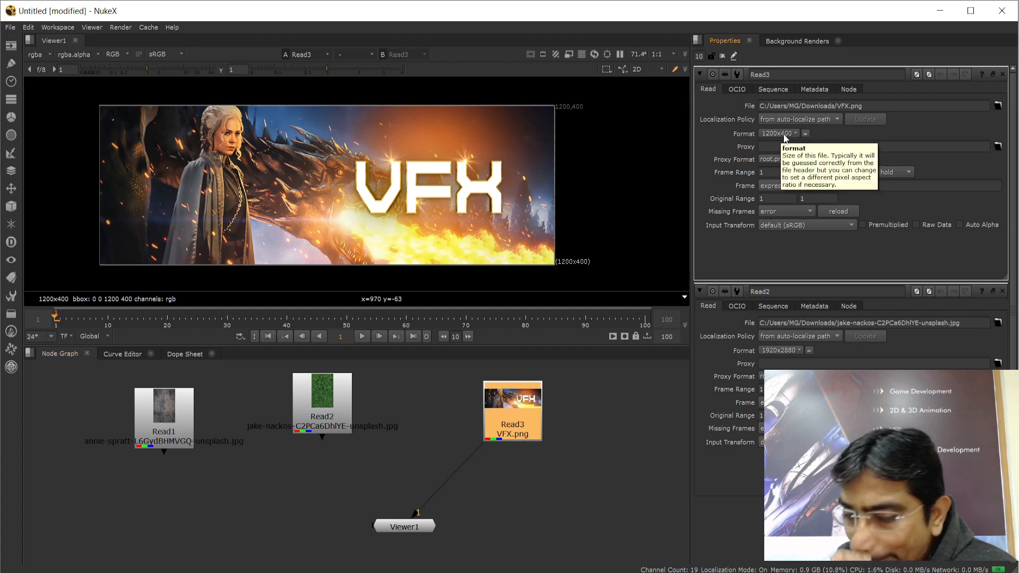
Rearrange the graph with Read2 placed underneath Read1 and Read3 moved left
left_click_drag(514, 400, 458, 398)
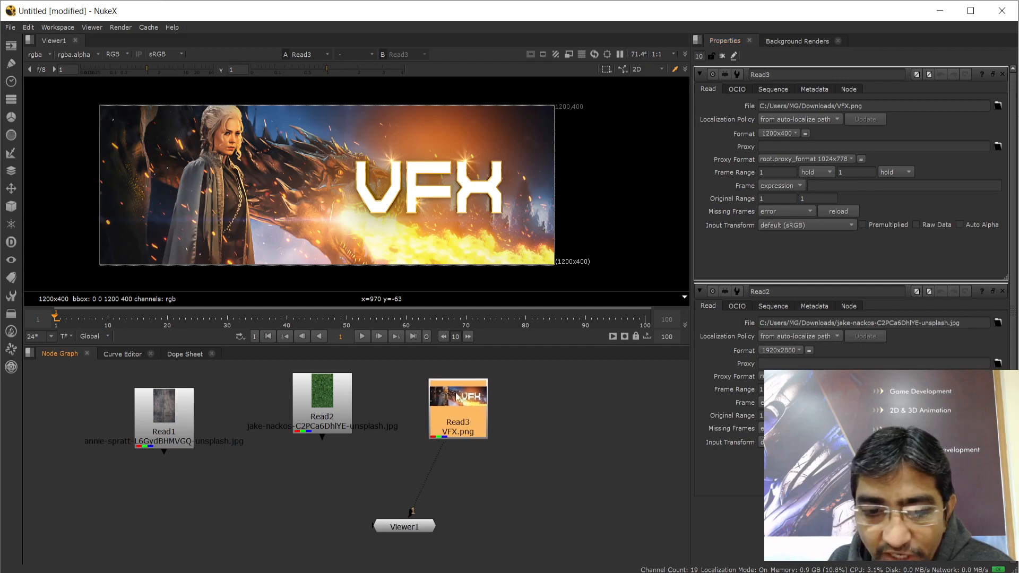
left_click_drag(171, 419, 151, 415)
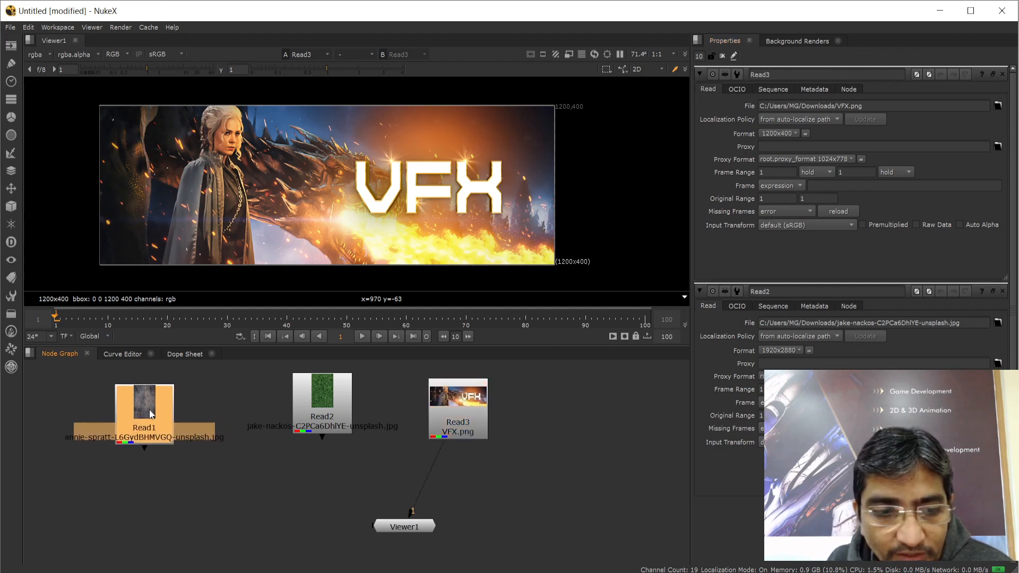
left_click_drag(325, 400, 135, 504)
left_click_drag(465, 400, 320, 432)
left_click(517, 483)
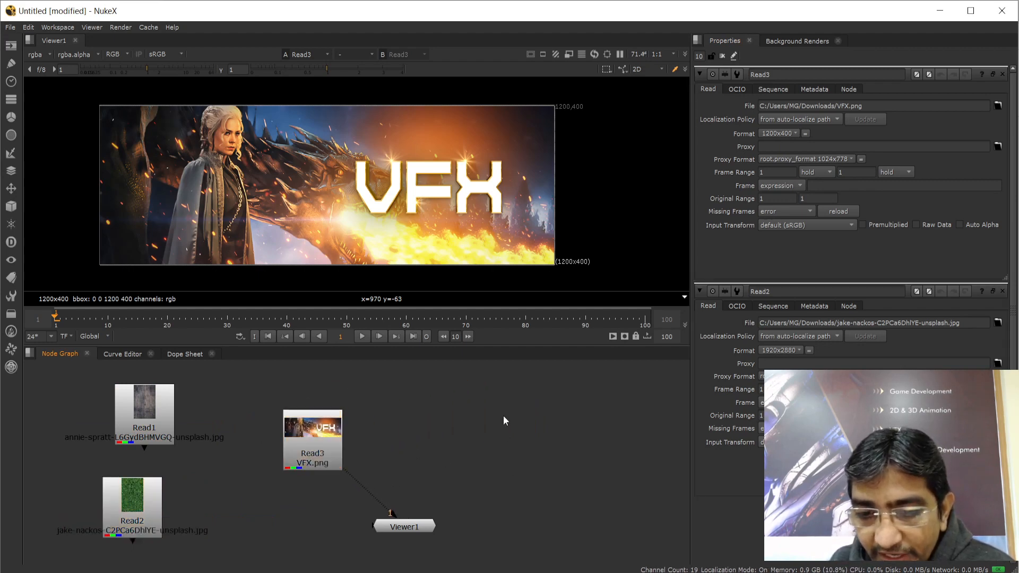
Add a Read node from the right-click Image menu, then cancel its file browser
right_click(556, 482)
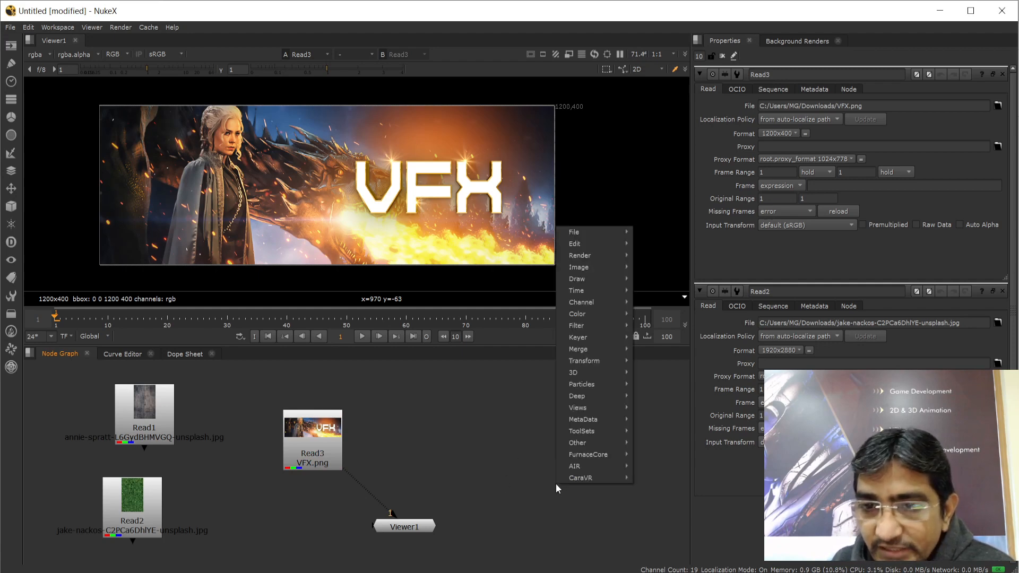
mouse_move(589, 274)
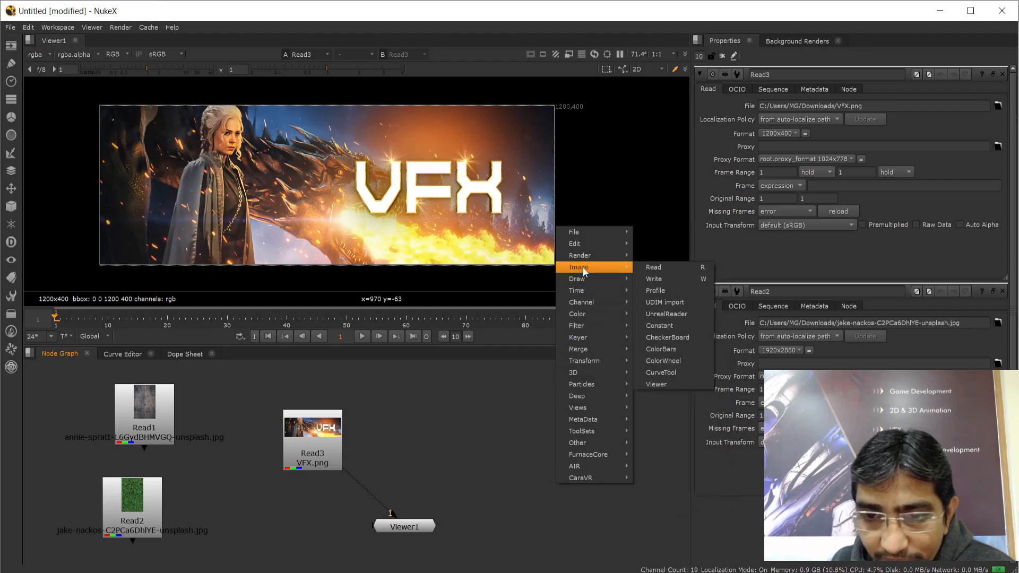
left_click(653, 267)
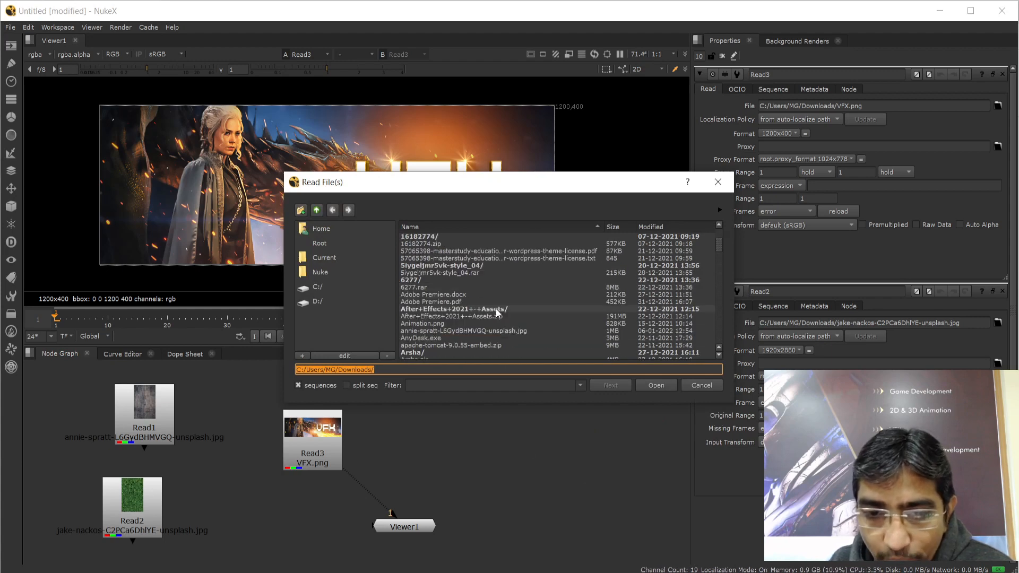
scroll(497, 313, "down", 10)
left_click(708, 385)
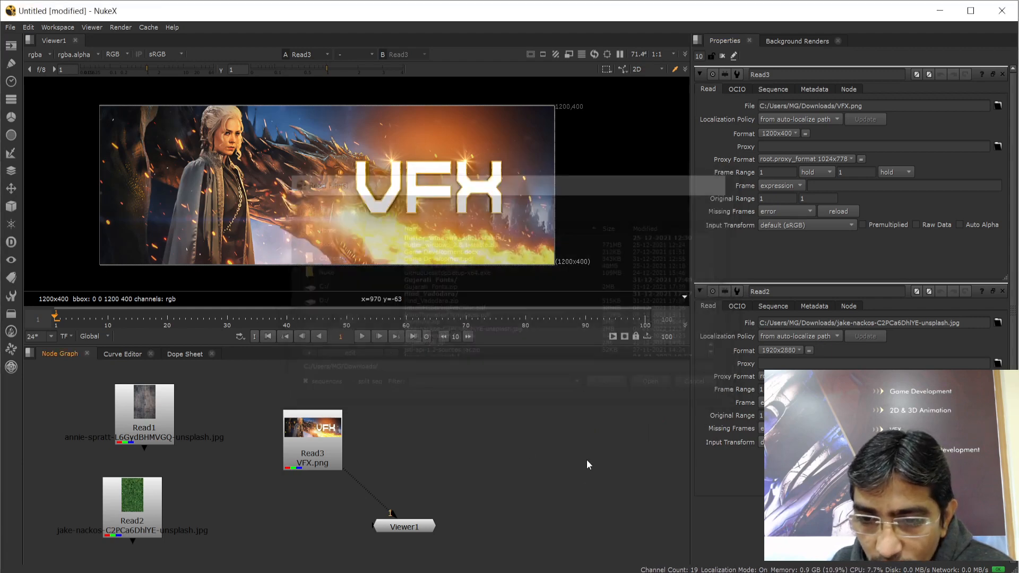
Position Read3 directly above Viewer1 in the node graph
left_click_drag(307, 429, 466, 420)
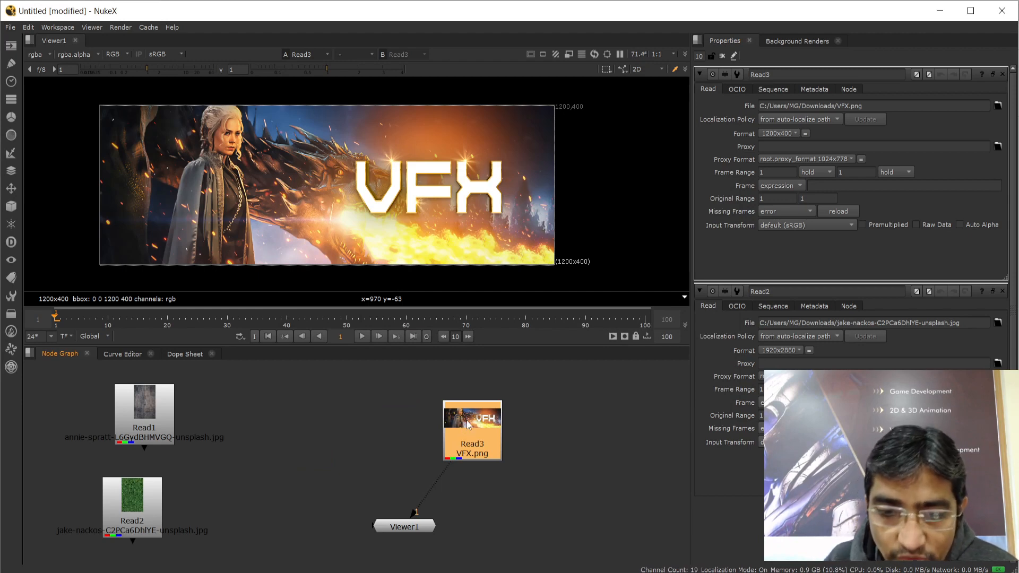
left_click_drag(467, 419, 429, 422)
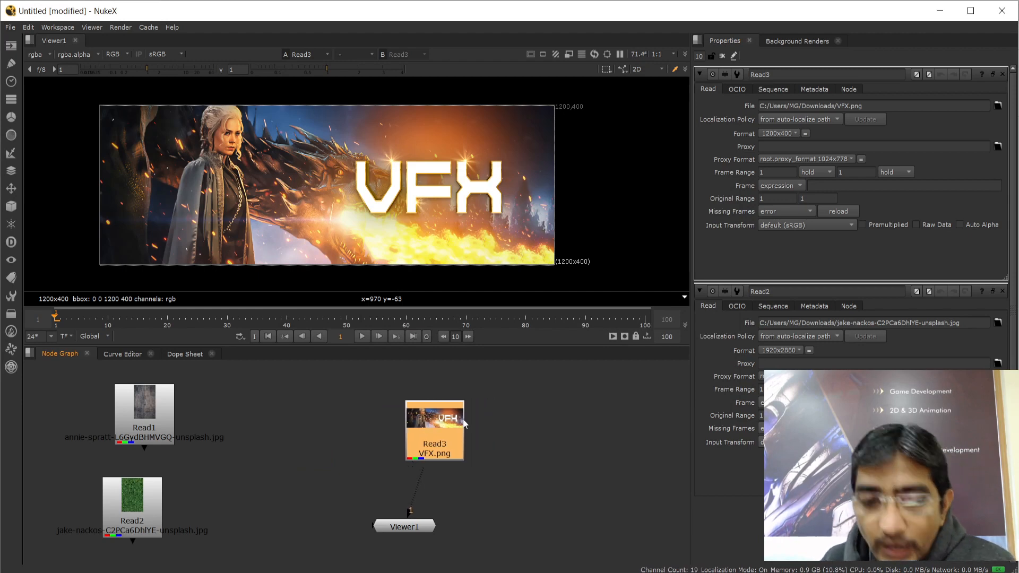
left_click_drag(430, 423, 326, 418)
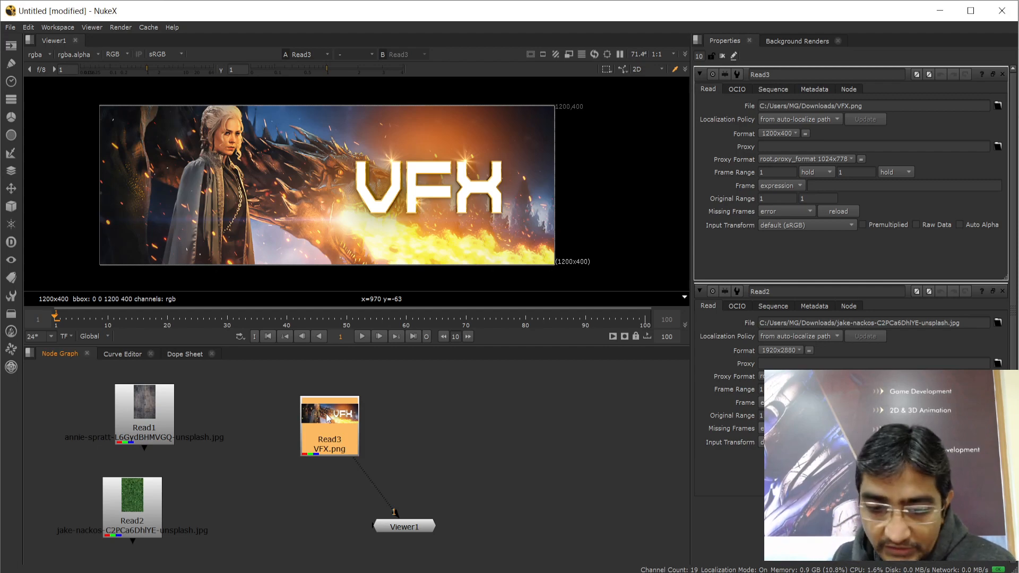
key("super+e")
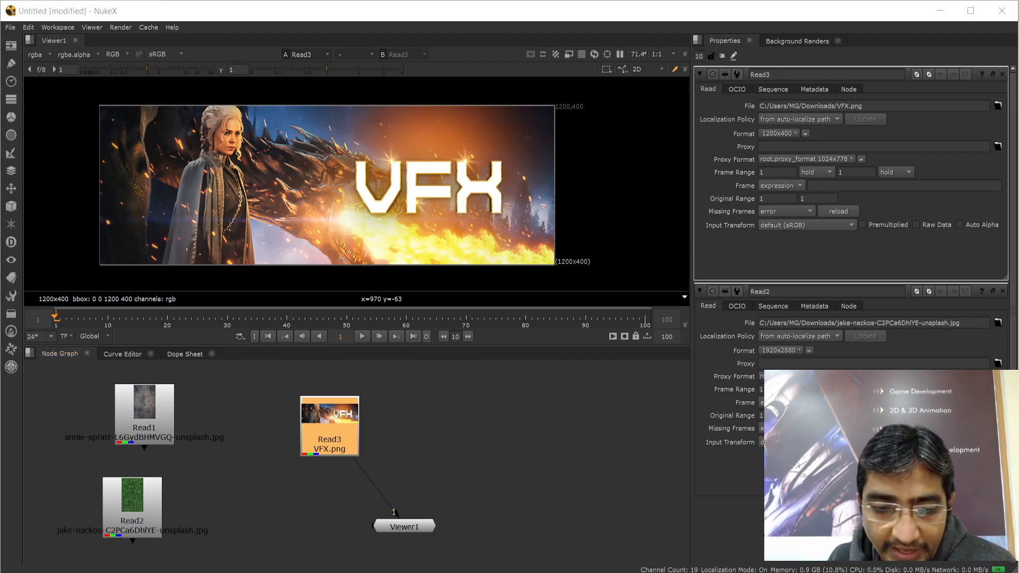
Open the Footage folder at Storage (D:) > Student > Nuke Batch in File Explorer
left_click(56, 410)
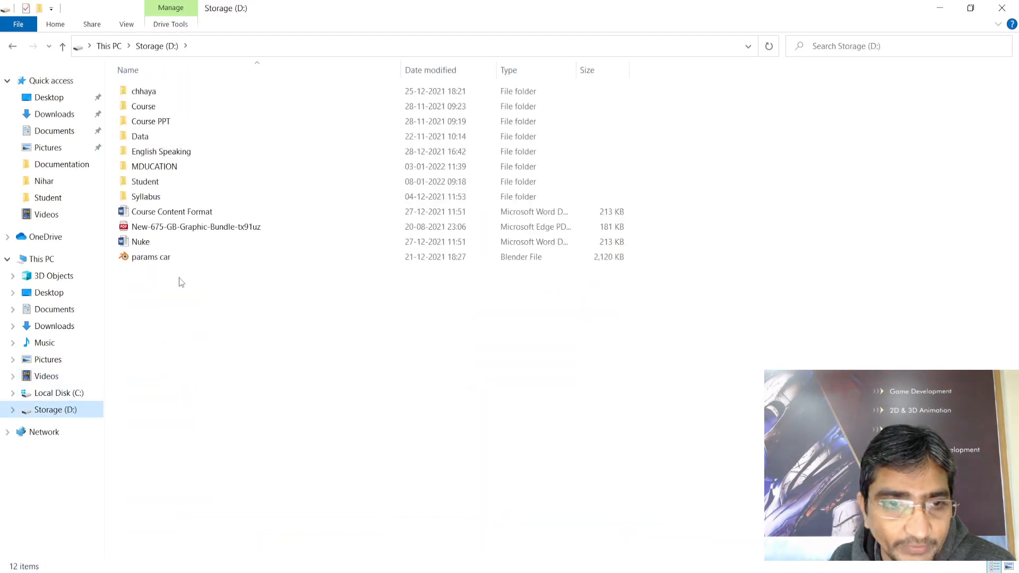
double_click(144, 181)
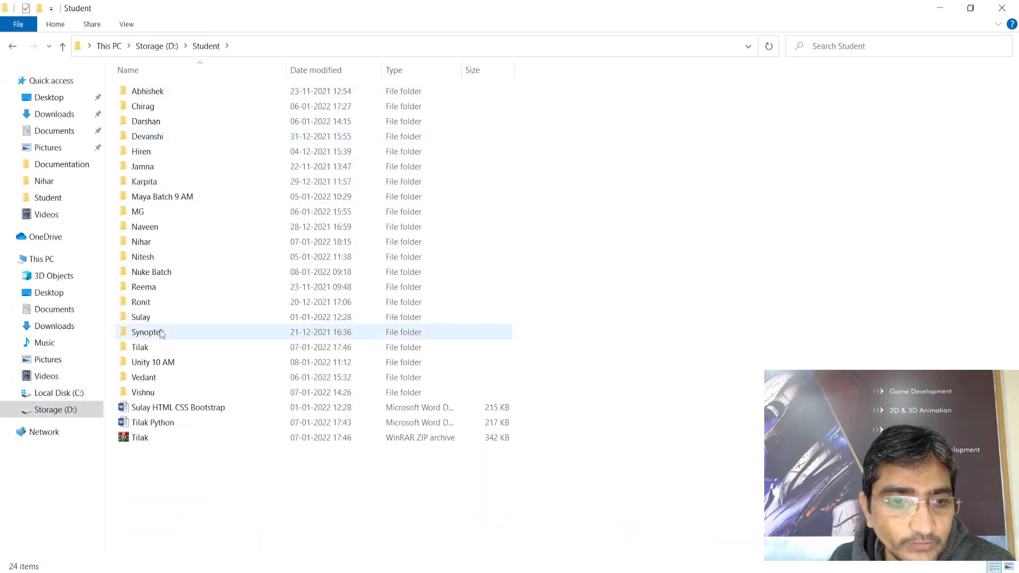
double_click(159, 277)
double_click(157, 93)
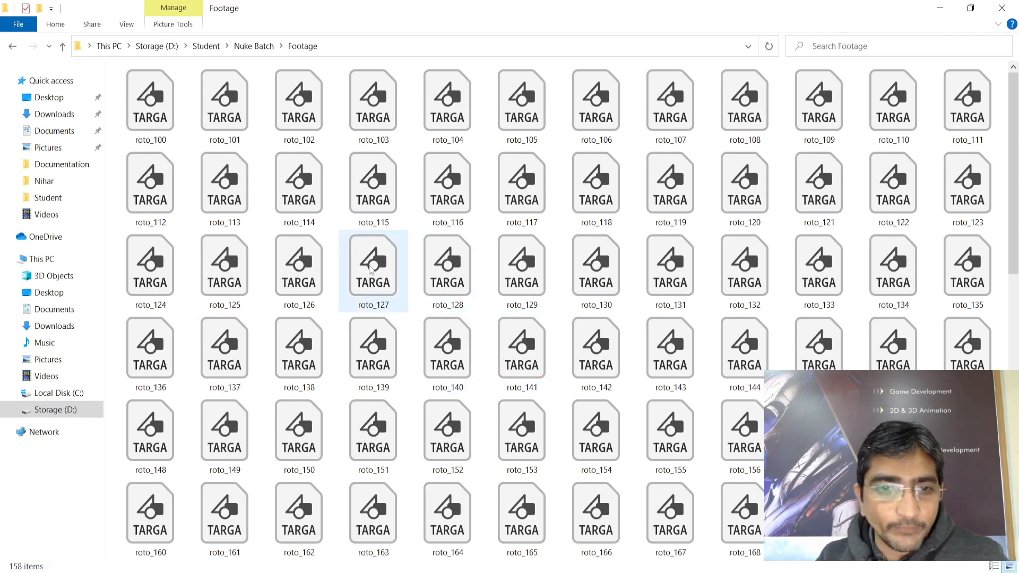
Select the frames from roto_100 to roto_257 to inspect the 158-frame sequence
left_click(152, 130)
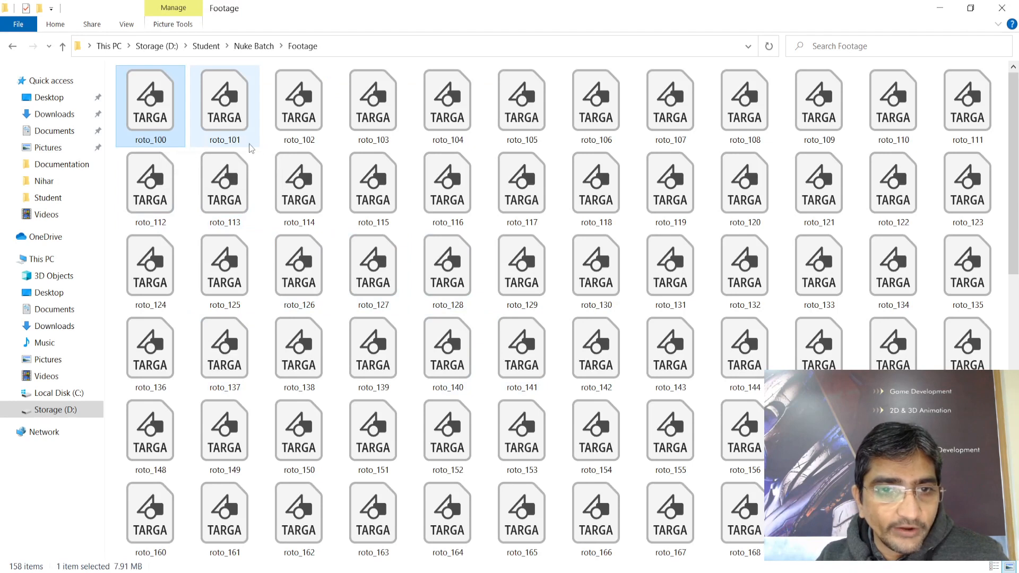
scroll(710, 338, "down", 8)
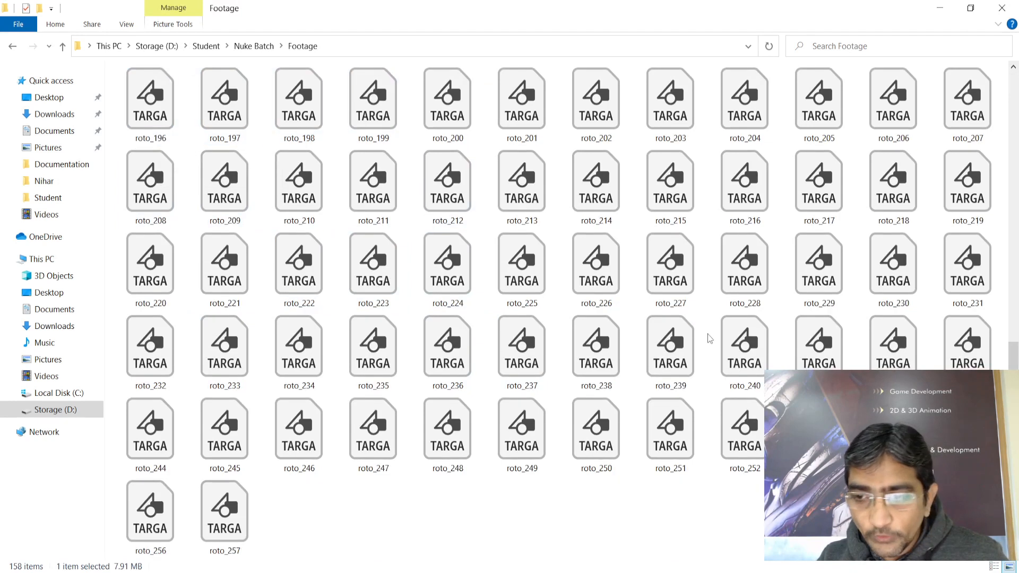
left_click(229, 525)
left_click(373, 534)
scroll(416, 526, "up", 8)
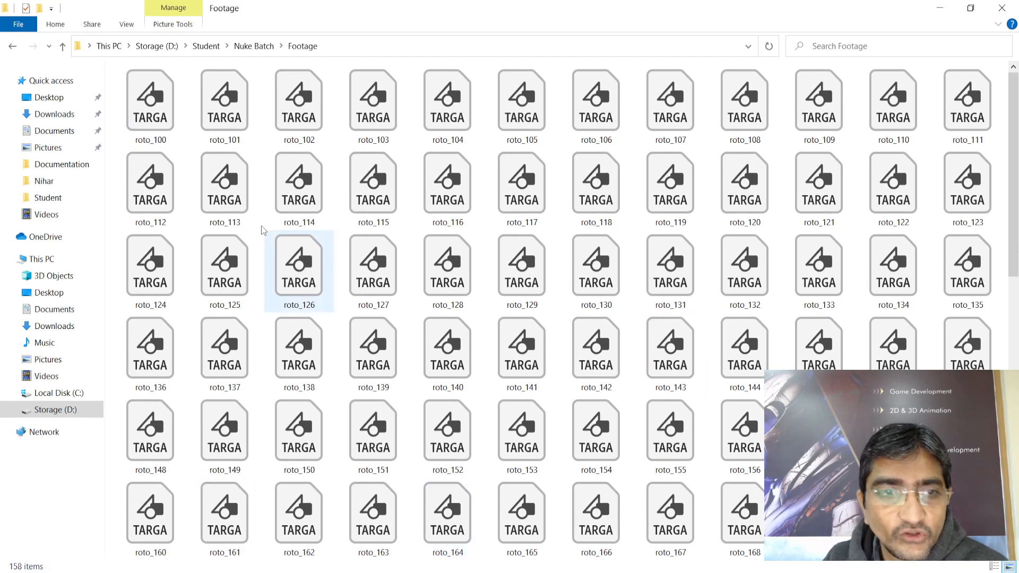
left_click(163, 120)
scroll(296, 276, "down", 8)
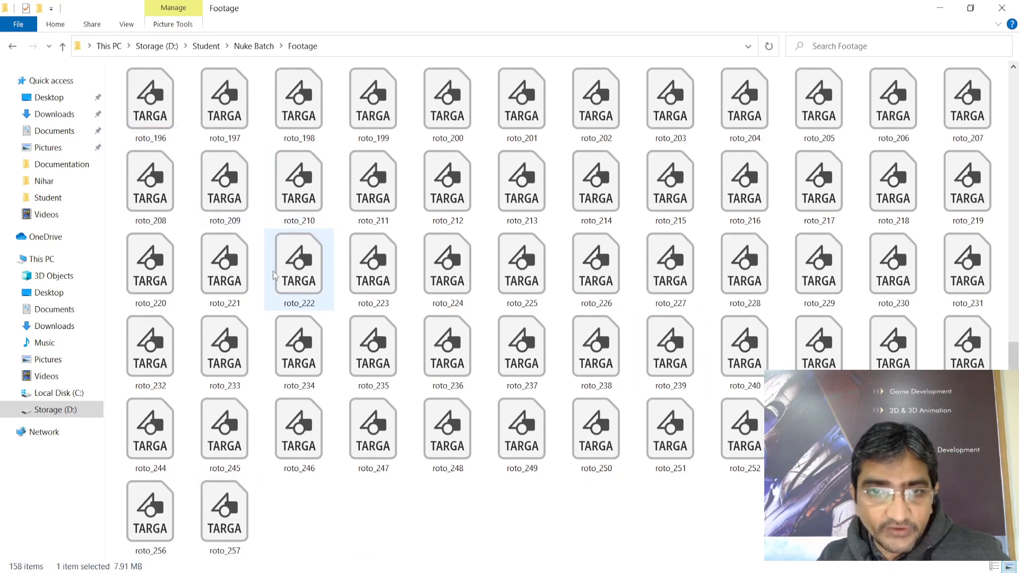
left_click(249, 302)
left_click(231, 513, "shift")
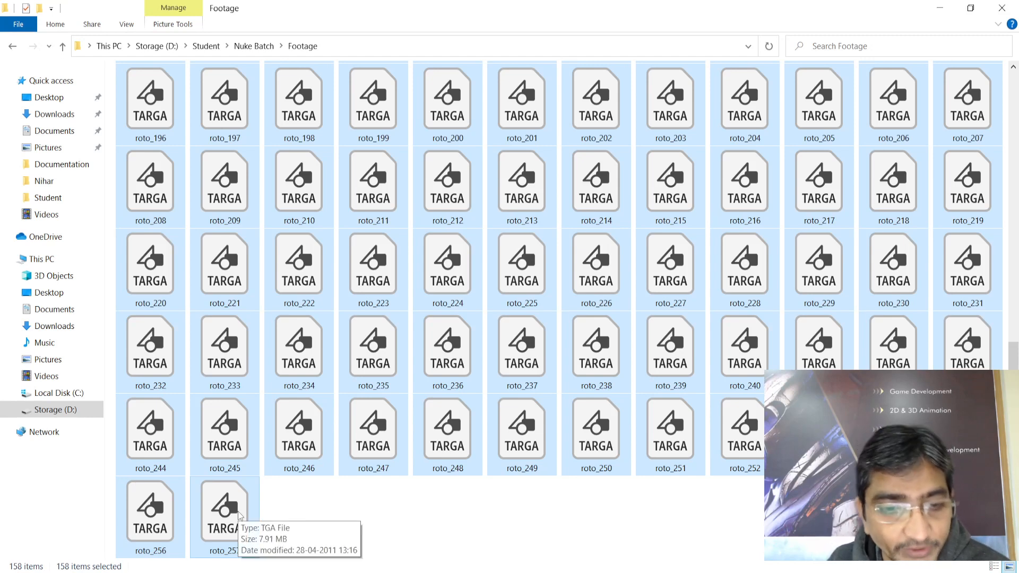
left_click(388, 524)
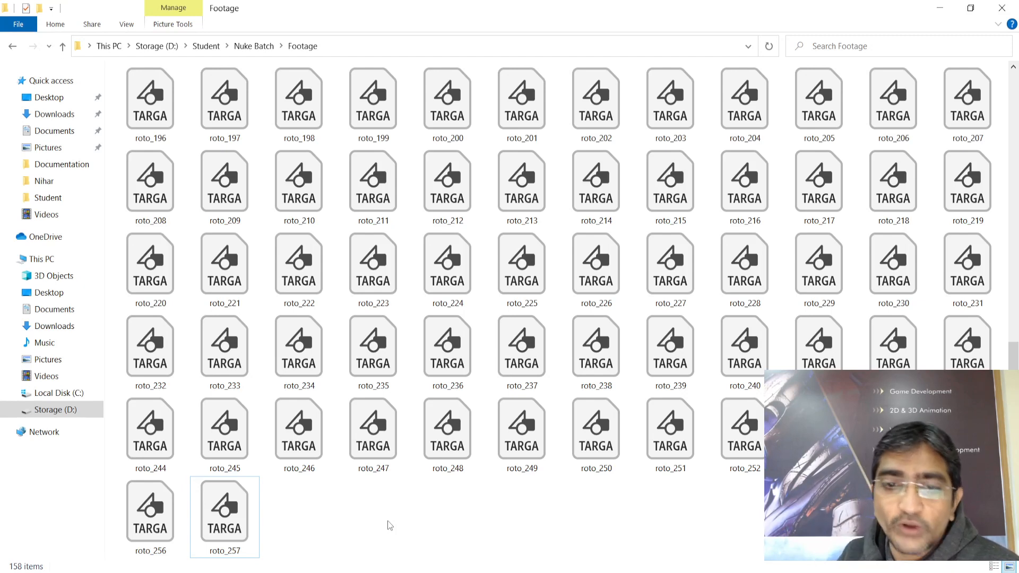
Reselect roto_100 through roto_257, select all files, then leave roto_100 selected
scroll(394, 520, "up", 8)
left_click(150, 106)
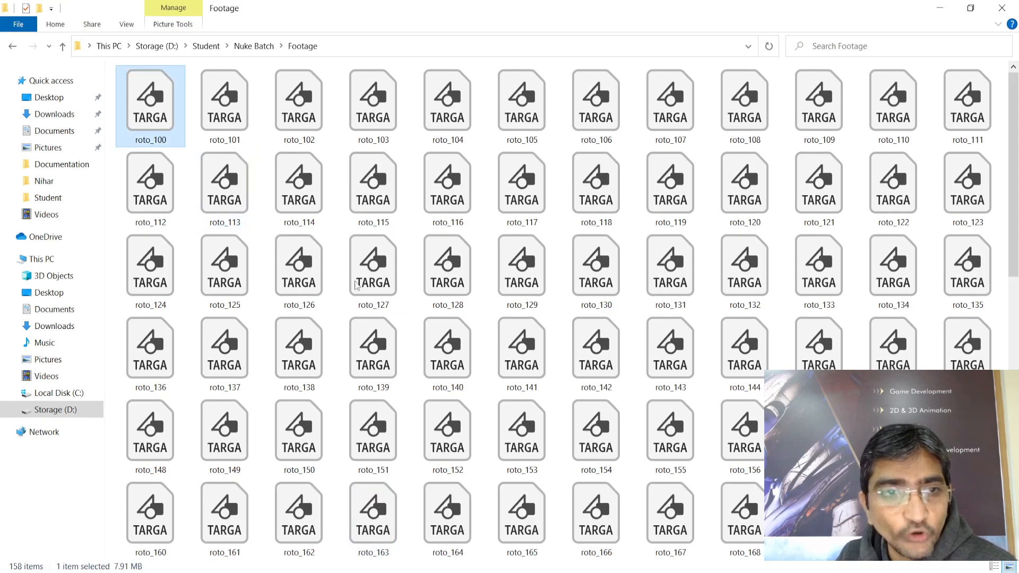
scroll(364, 352, "down", 8)
left_click(225, 517)
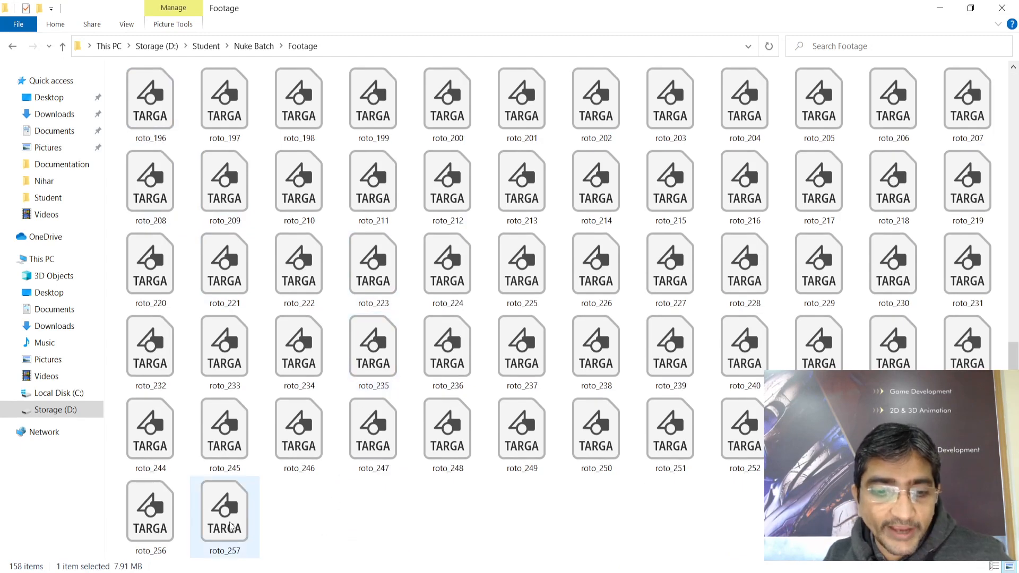
key("ctrl+a")
left_click(414, 532)
scroll(419, 531, "up", 8)
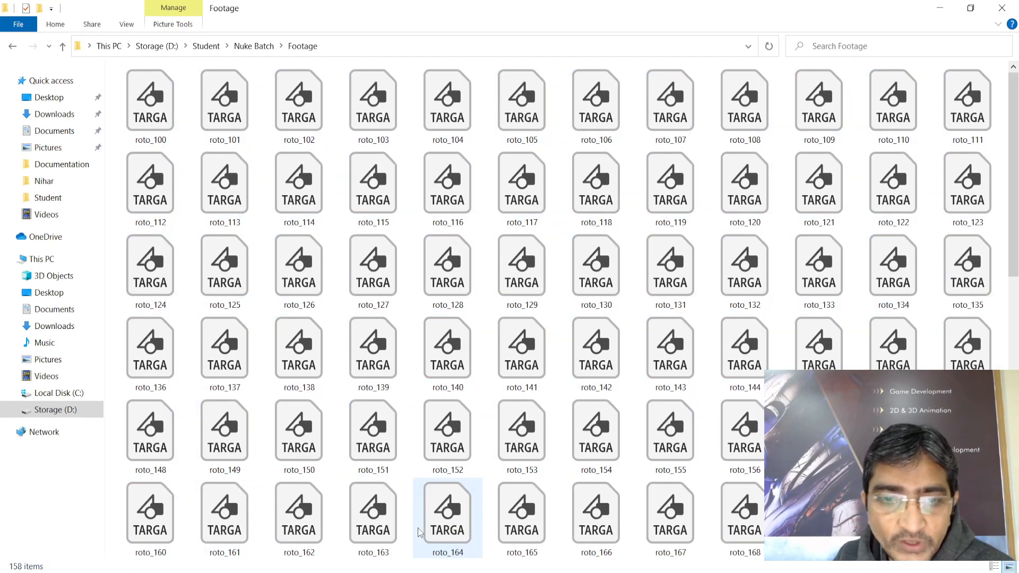
left_click(152, 106)
Back in NukeX, disconnect Viewer1's input from Read3 and reposition Read3
mouse_move(540, 570)
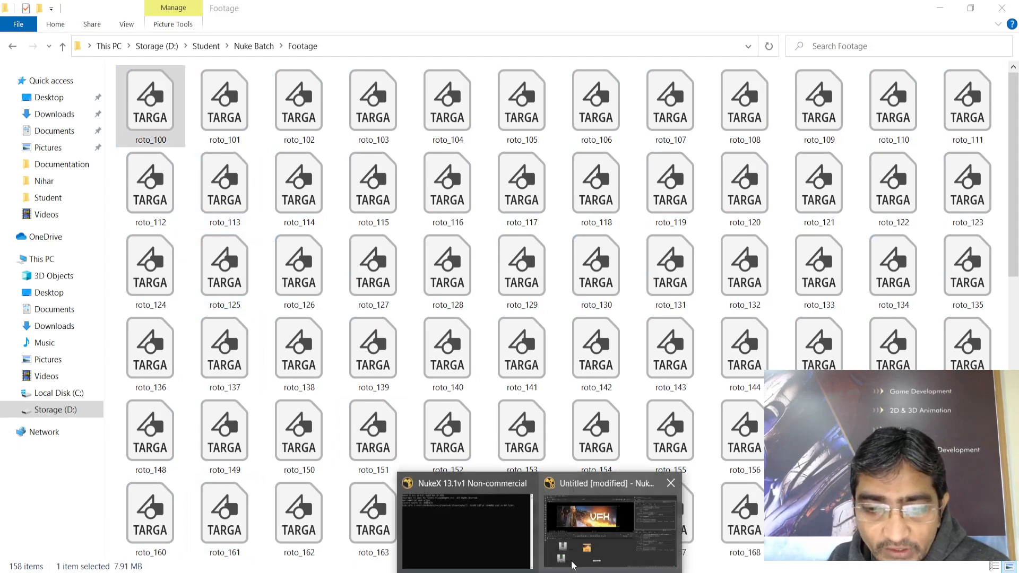
left_click(596, 525)
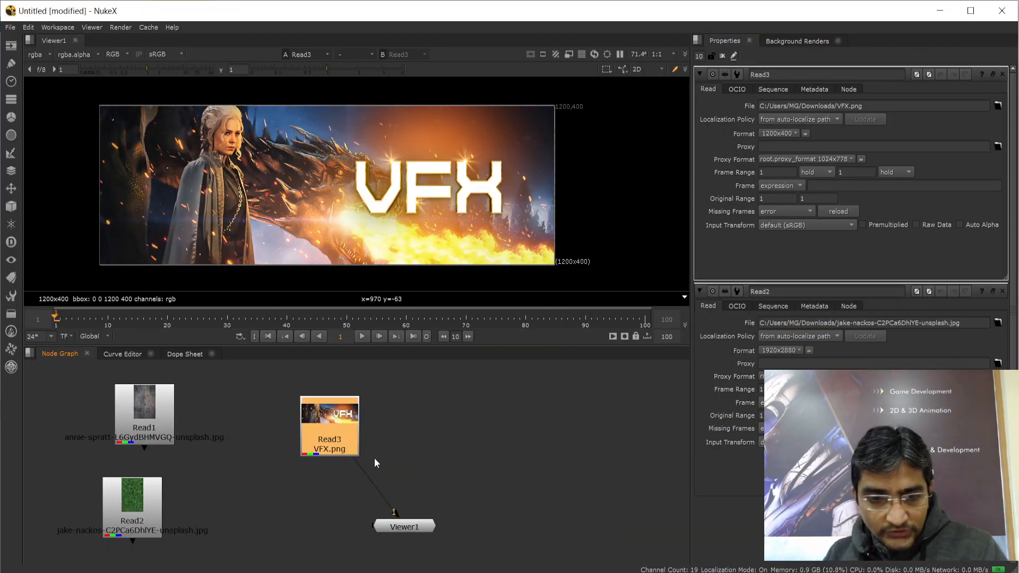
left_click_drag(333, 419, 308, 405)
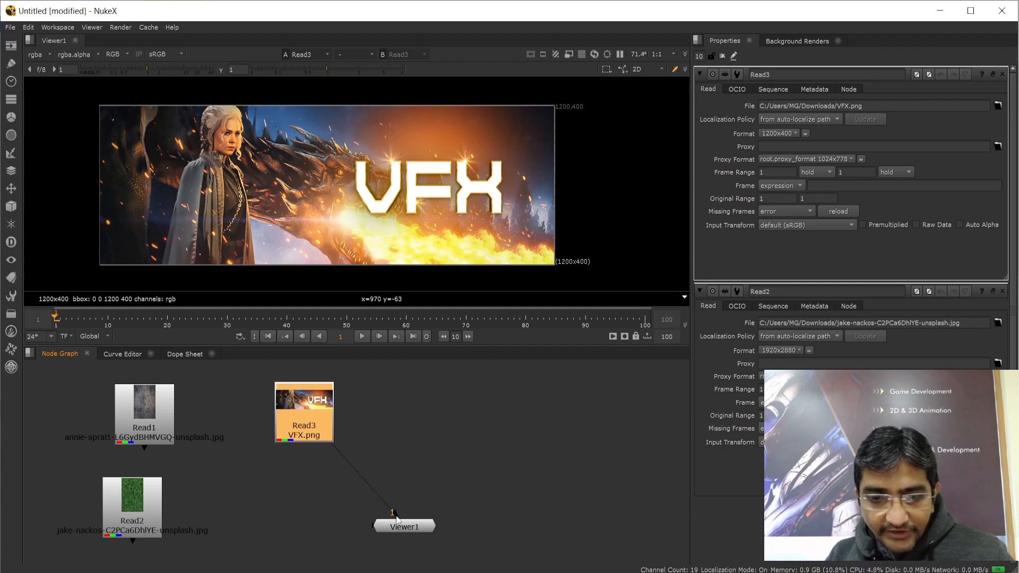
left_click_drag(384, 504, 310, 488)
left_click_drag(304, 419, 260, 440)
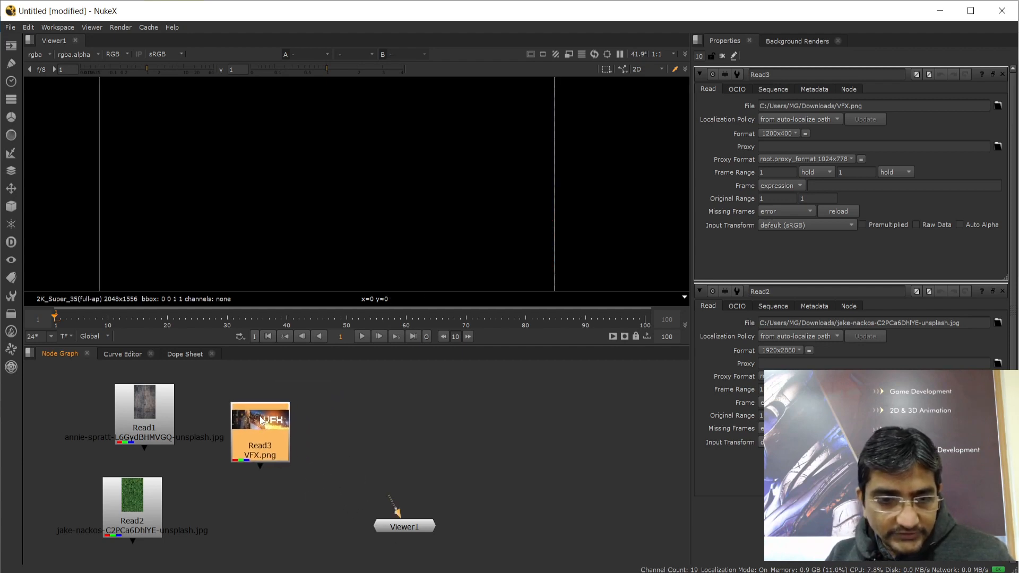
left_click(394, 414)
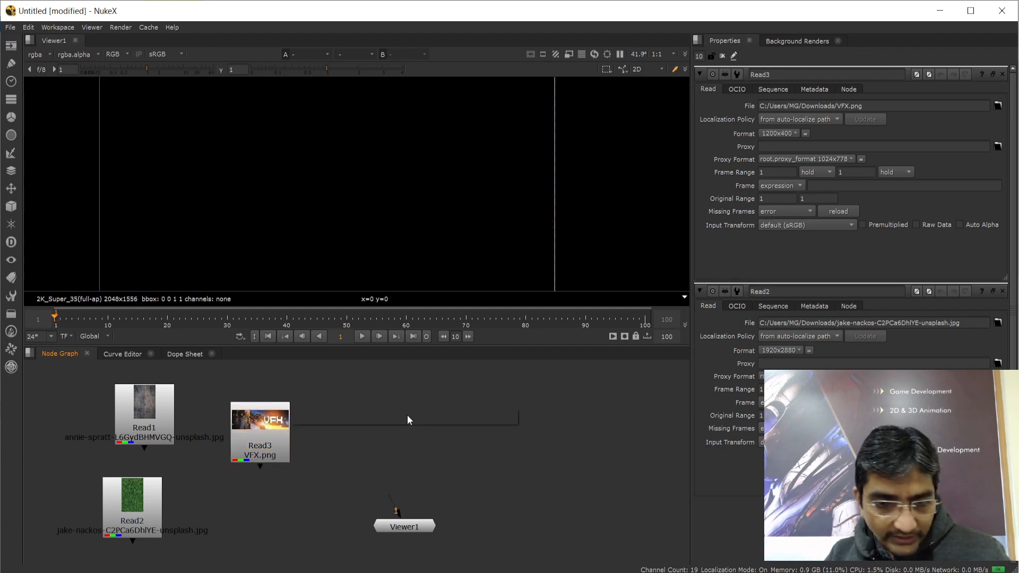
Add a new Read [Image] node through the Tab search using 'rea'
key("Tab")
type("rea")
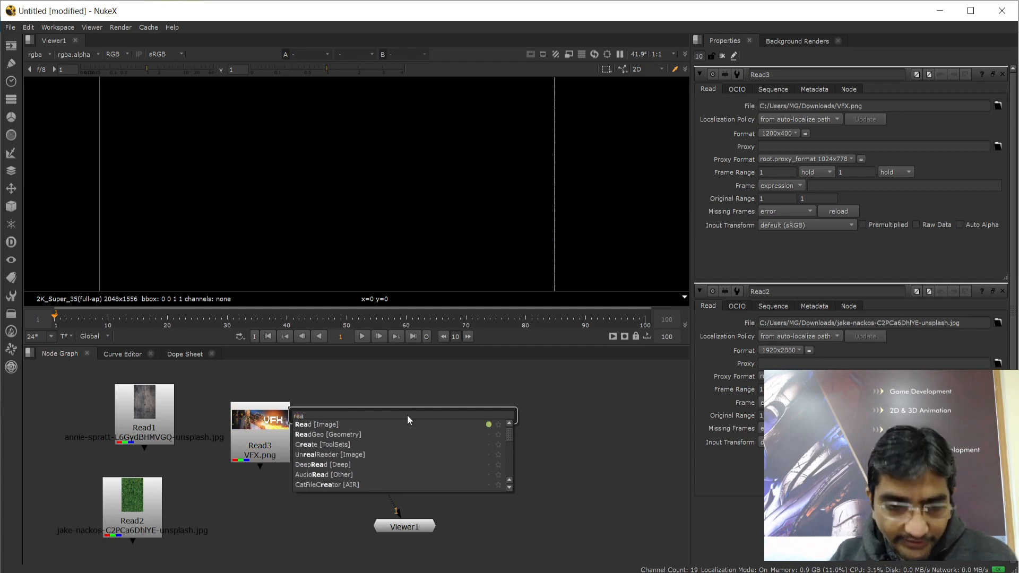
left_click(324, 424)
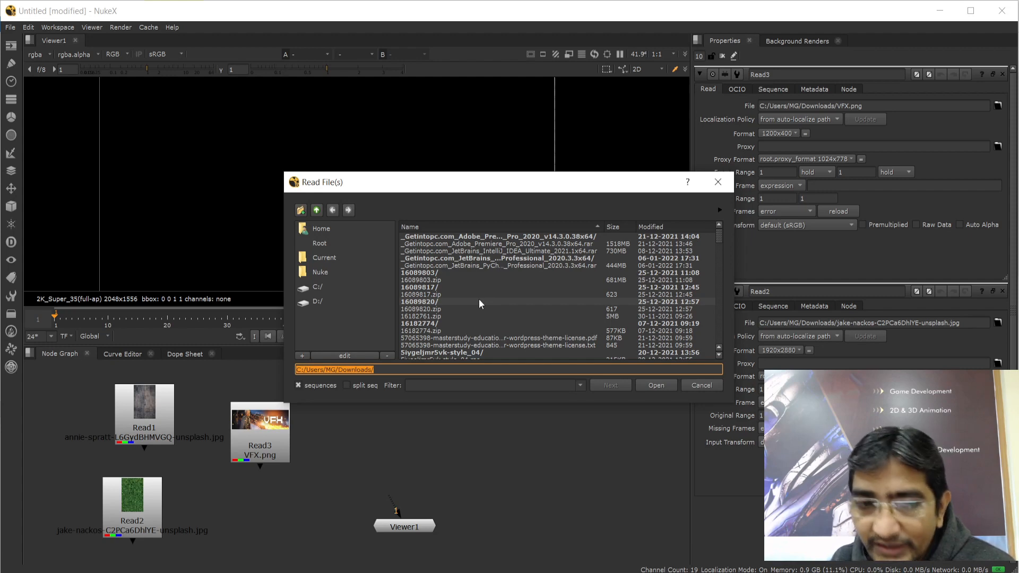
Browse the Read File(s) dialog to D:/Student/Nuke Batch/Footage
left_click(308, 300)
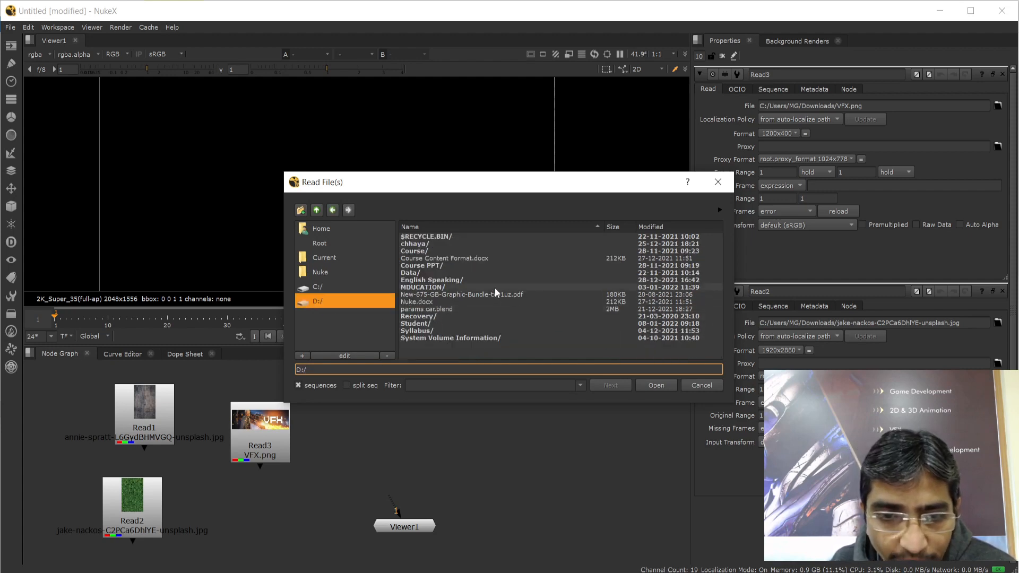
double_click(425, 323)
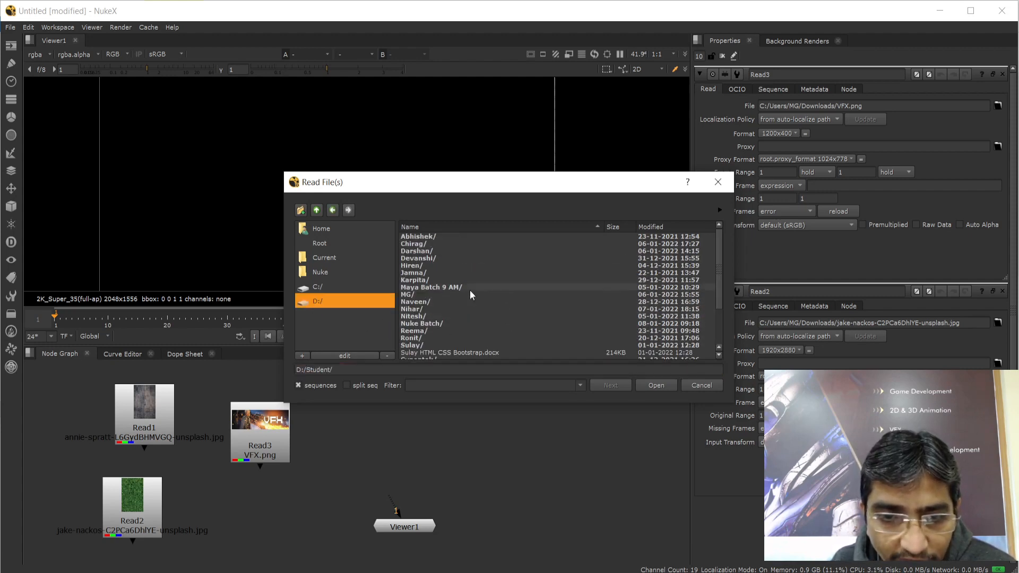
double_click(420, 323)
double_click(416, 237)
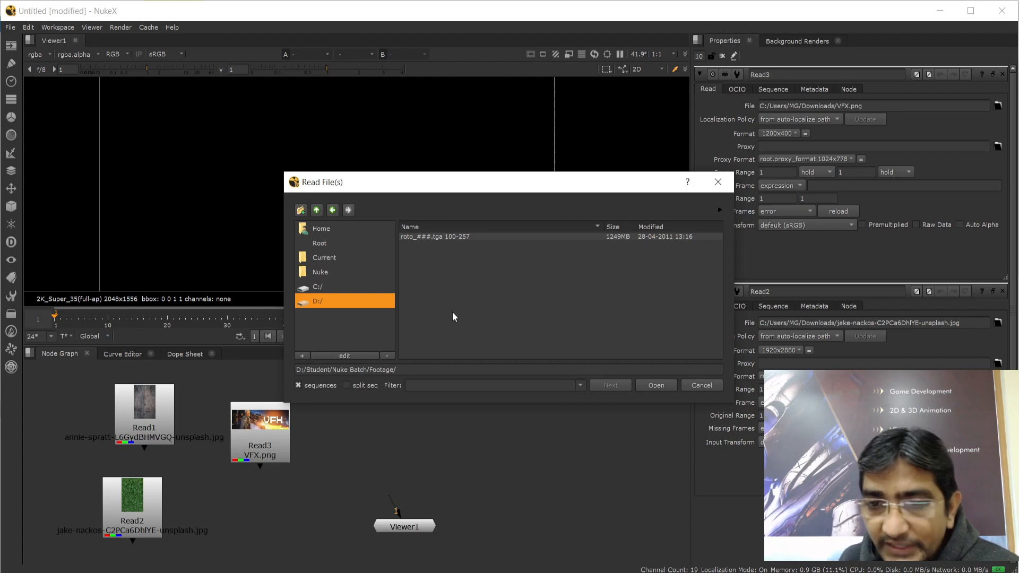
Select the roto_###.tga 100-257 sequence entry and raise the file browser window
left_click(410, 237)
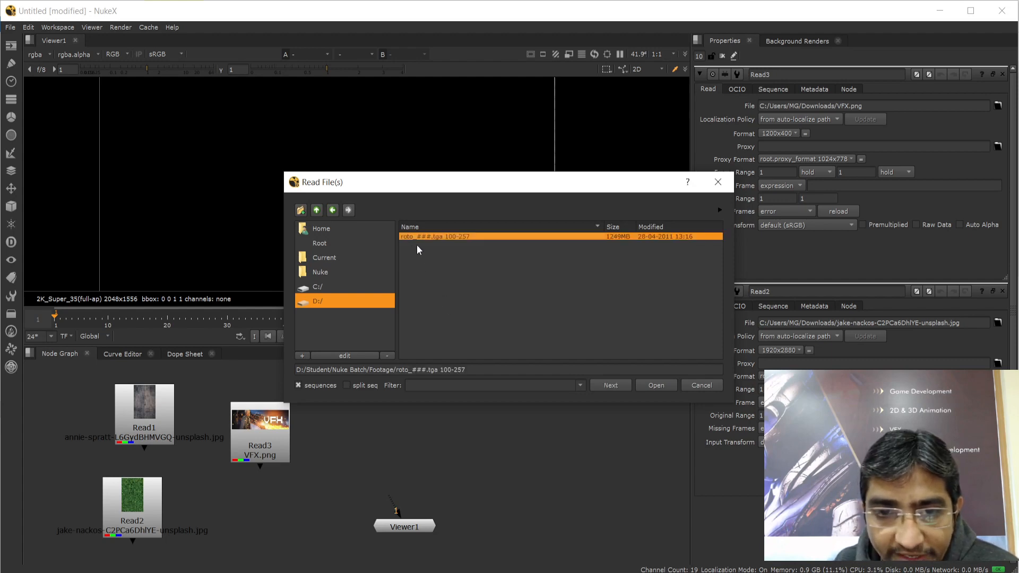
left_click(432, 266)
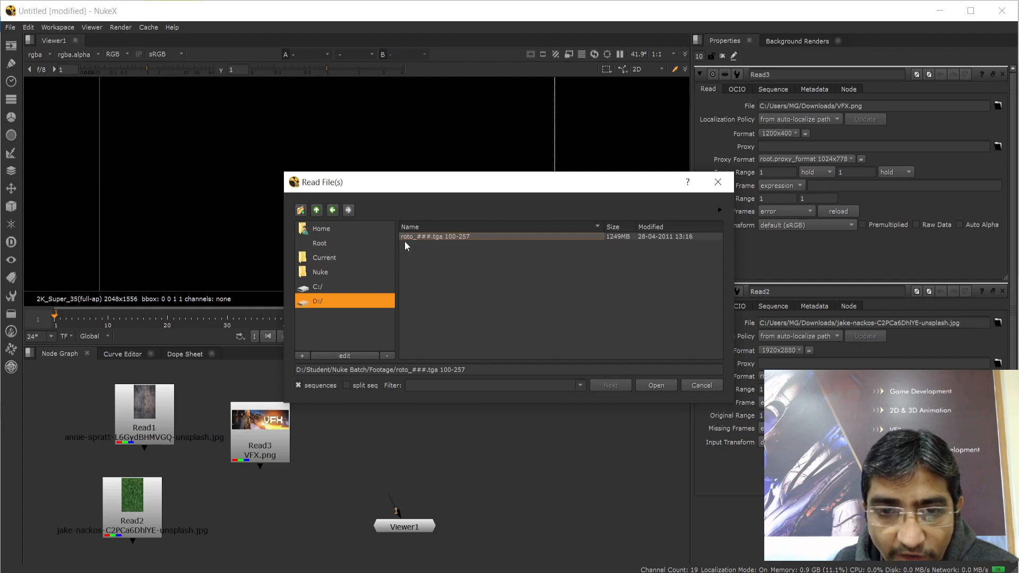
left_click(451, 237)
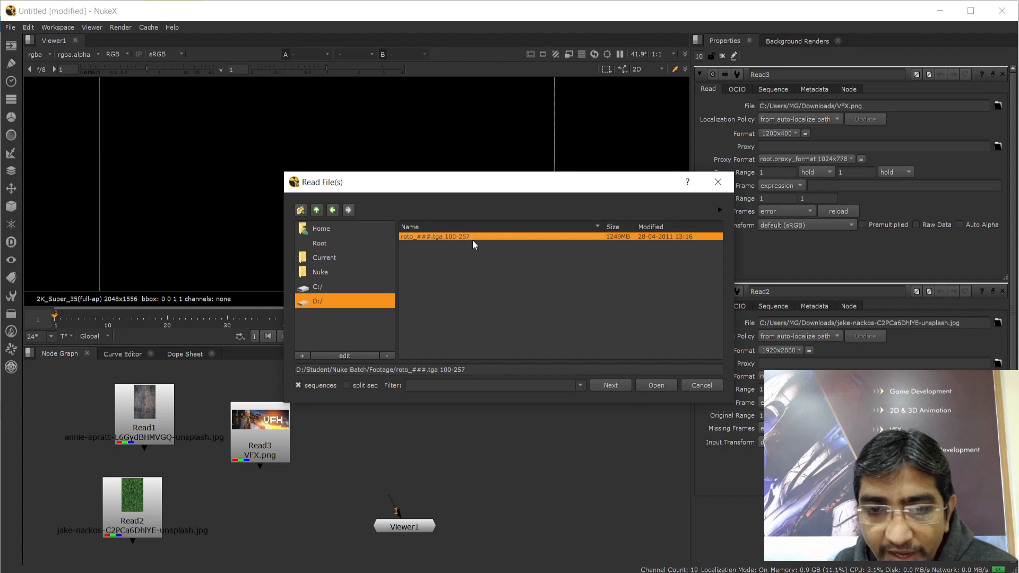
left_click(463, 259)
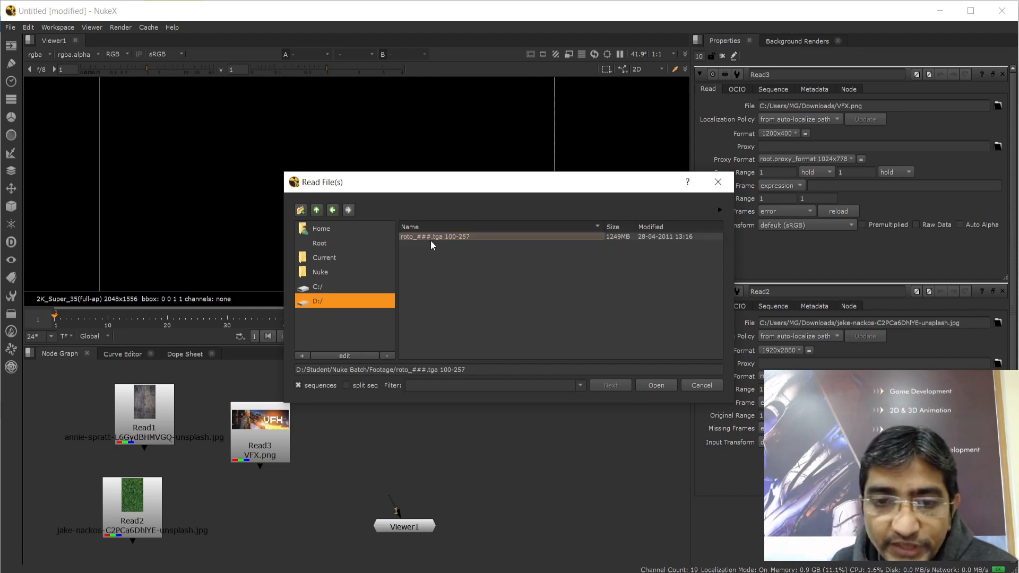
left_click(471, 240)
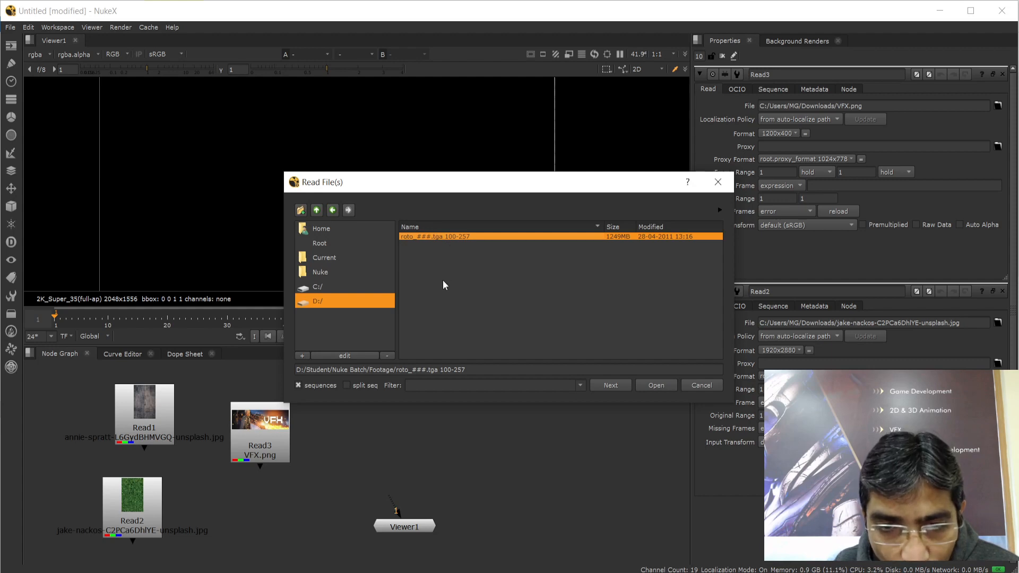
left_click_drag(406, 185, 406, 128)
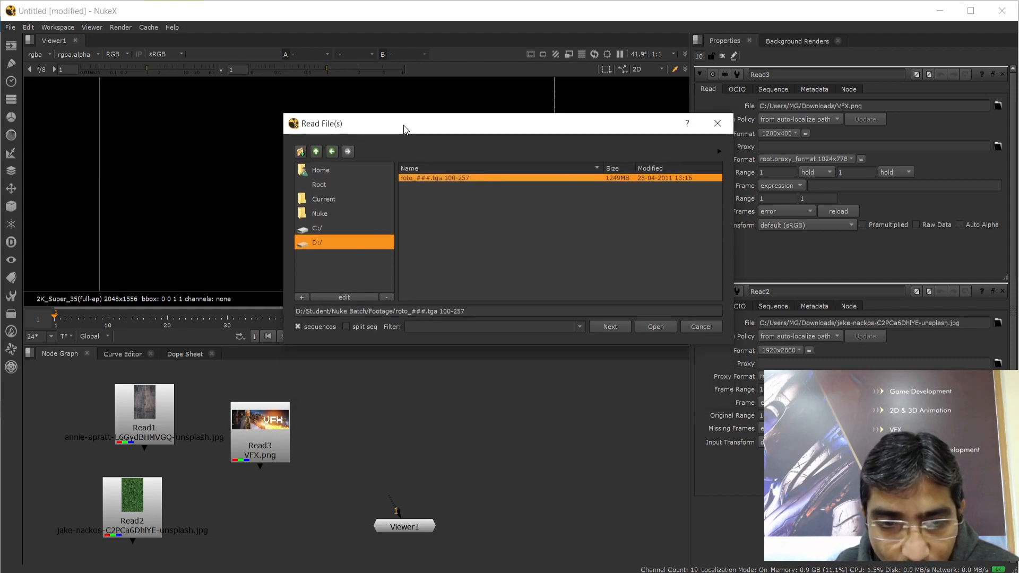
Untick 'sequences' and load the single frame roto_102.tga as Read4
left_click(297, 327)
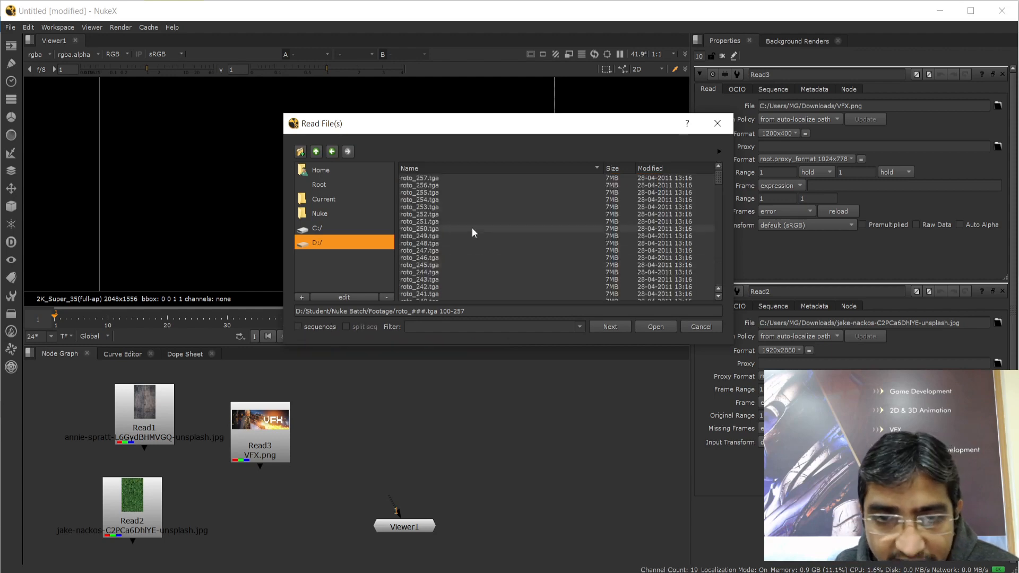
scroll(456, 211, "down", 10)
scroll(457, 211, "down", 20)
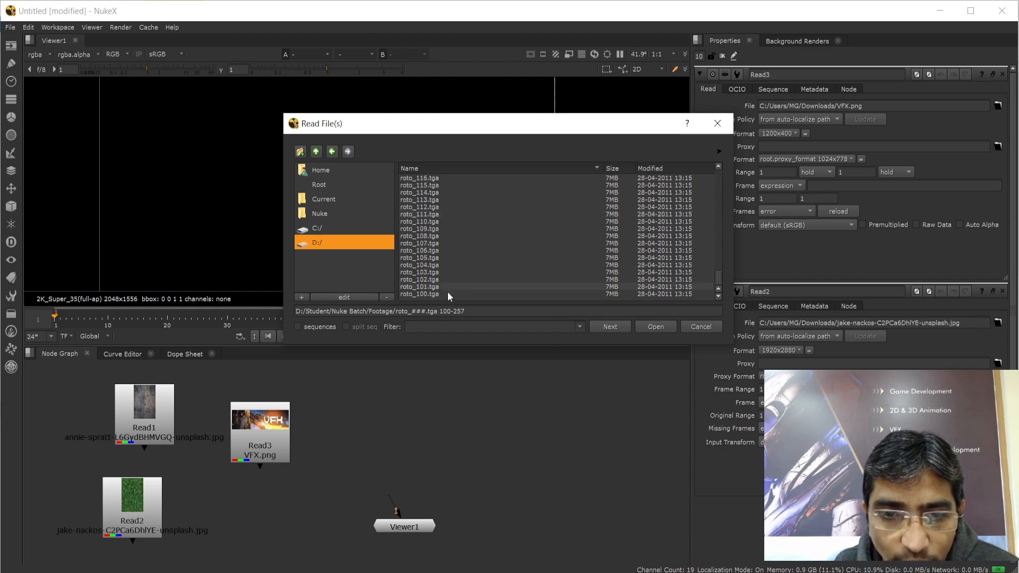
left_click(420, 294)
left_click(422, 287)
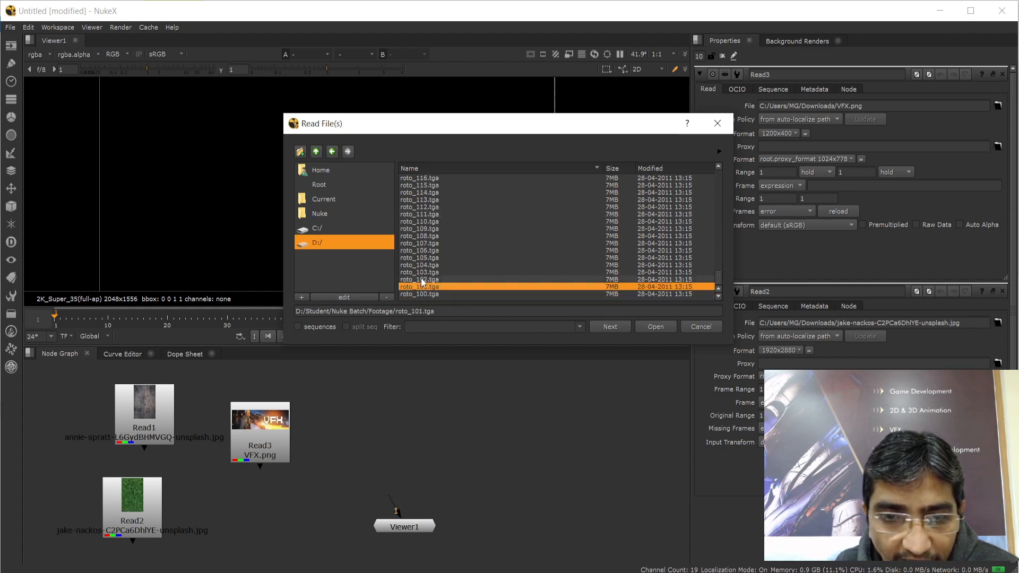
double_click(421, 279)
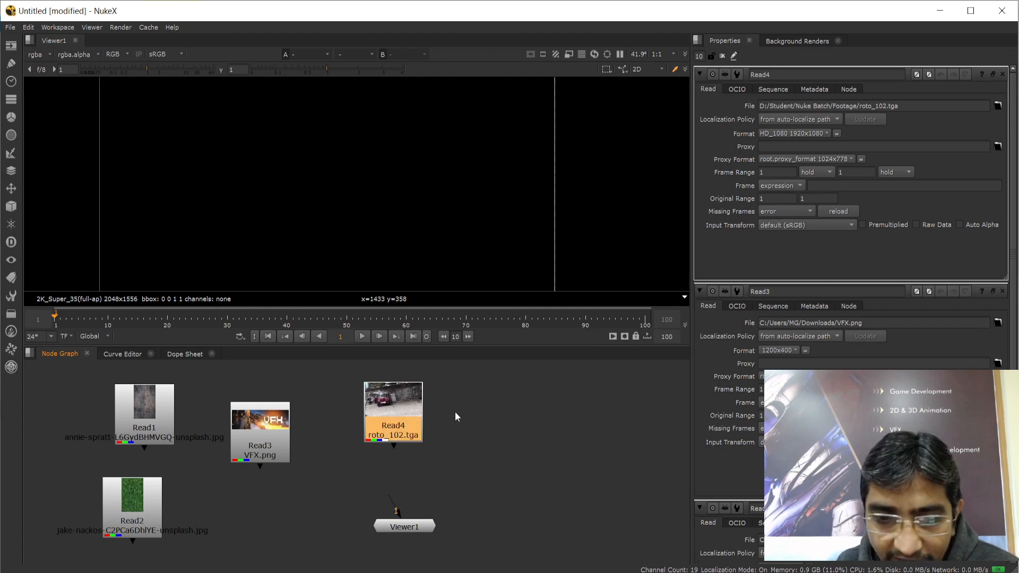
left_click(467, 433)
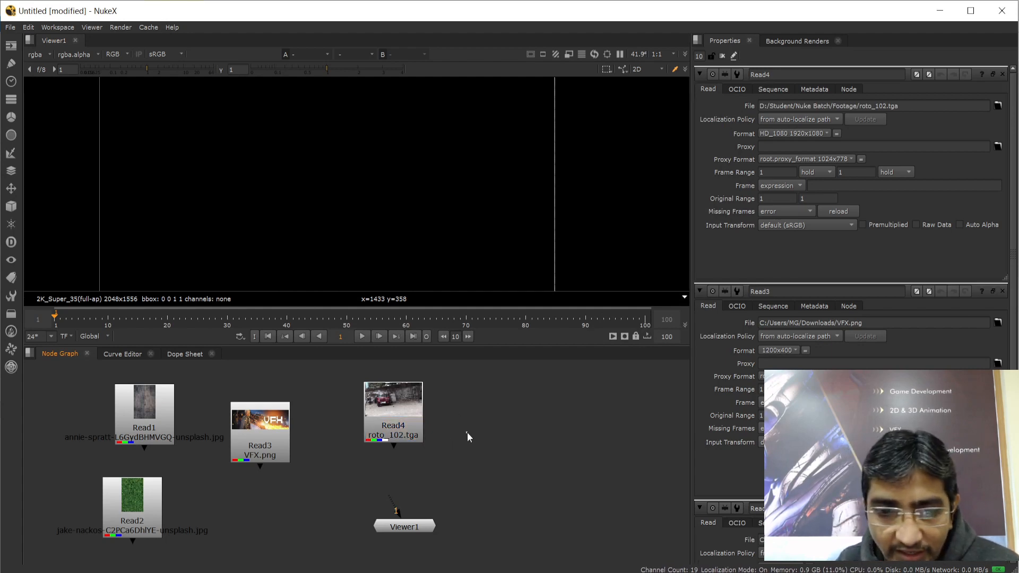
left_click(400, 404)
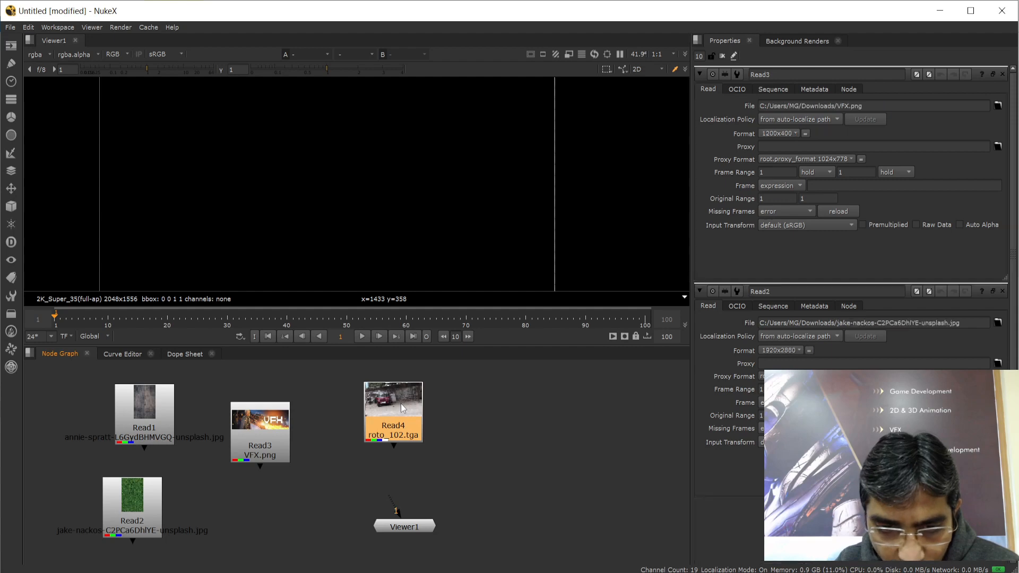
Delete Read4 and recreate it loading the full roto_###.tga sequence, frames 100–257
key("Delete")
key("Tab")
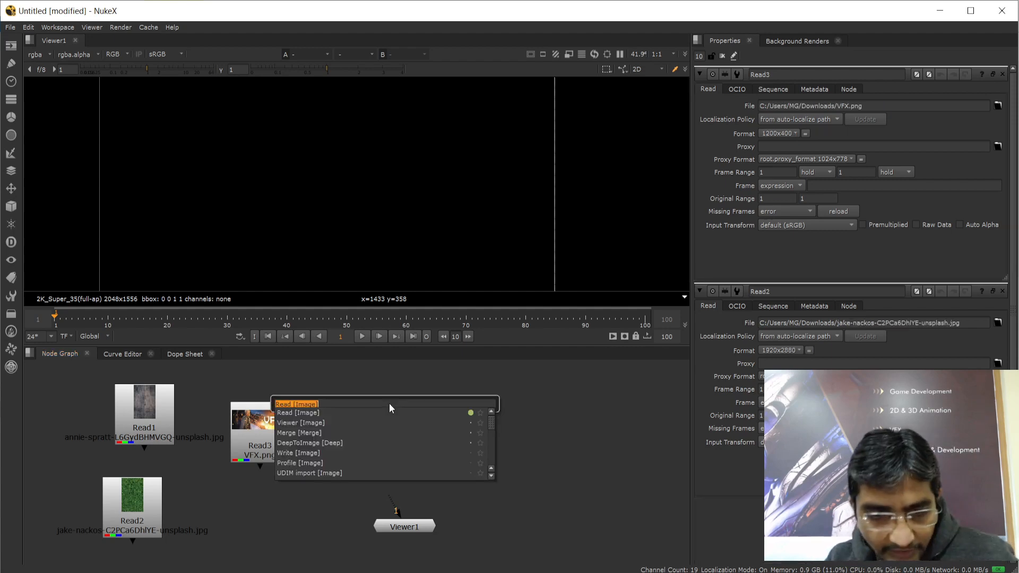
left_click(395, 414)
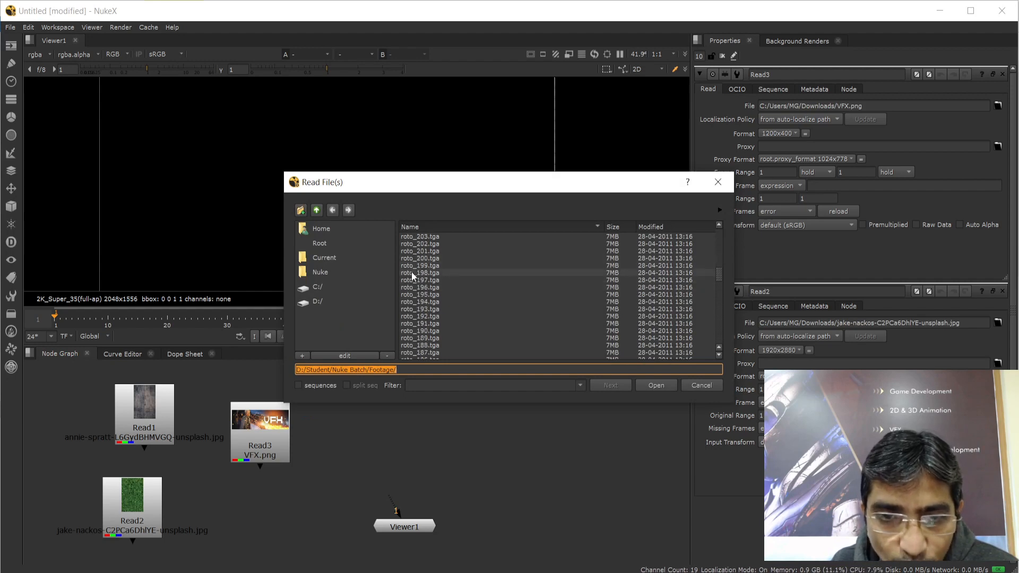
scroll(416, 291, "down", 20)
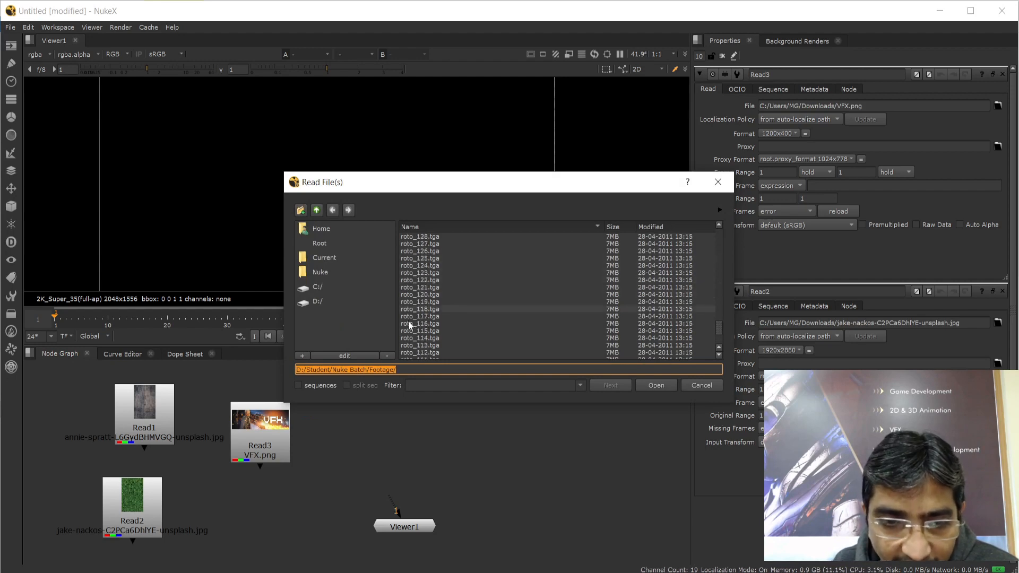
left_click(298, 385)
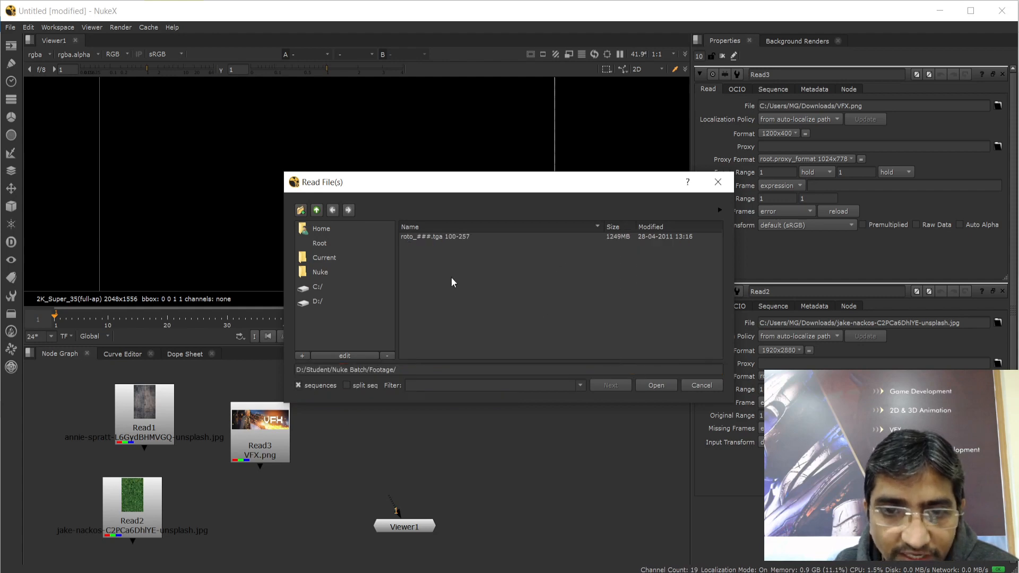
left_click(412, 236)
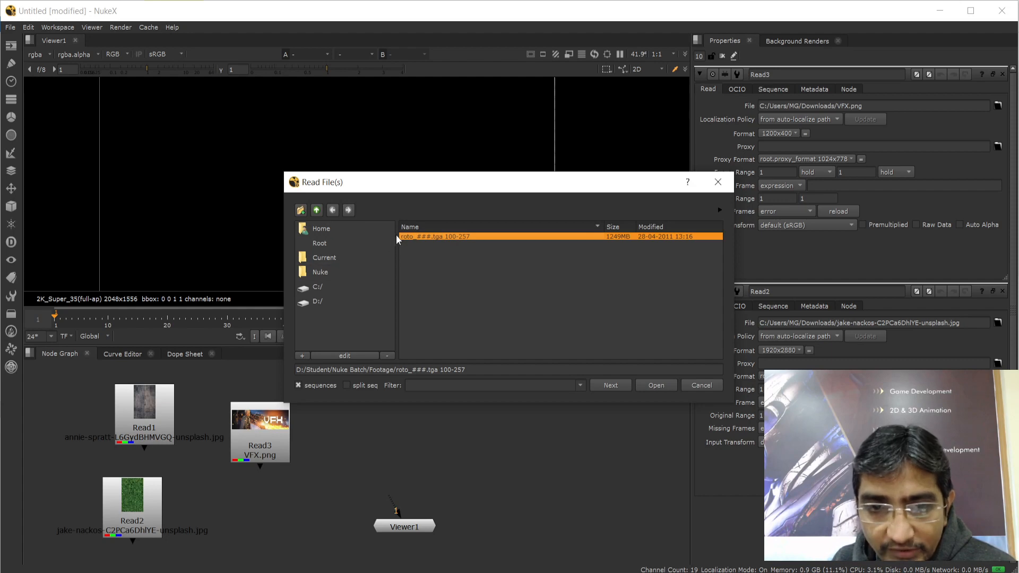
left_click(656, 385)
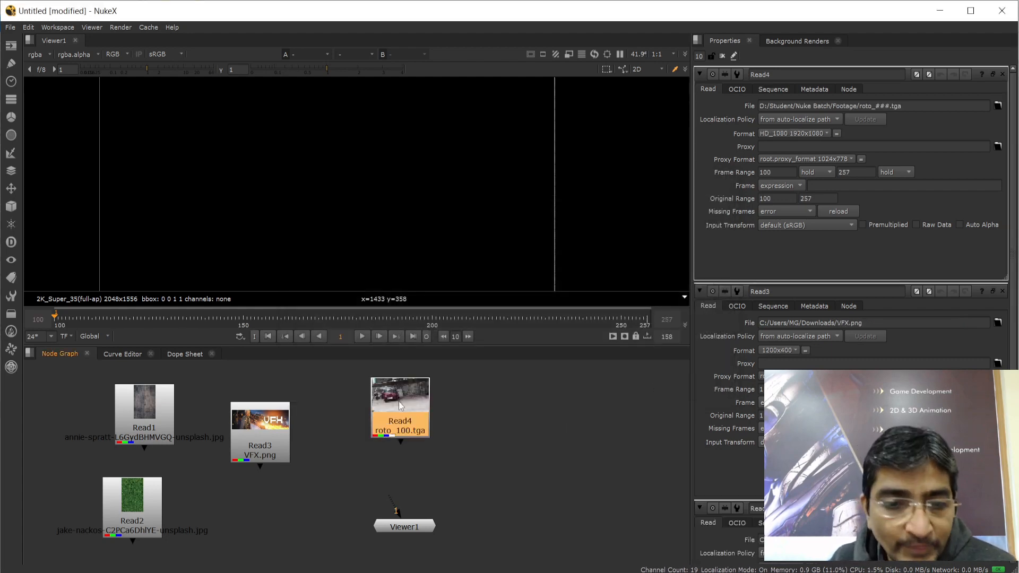
Connect Read4 to Viewer1 and frame the red car footage in the viewer
mouse_move(399, 401)
left_mouse_down()
mouse_move(419, 417)
mouse_move(398, 405)
left_mouse_up()
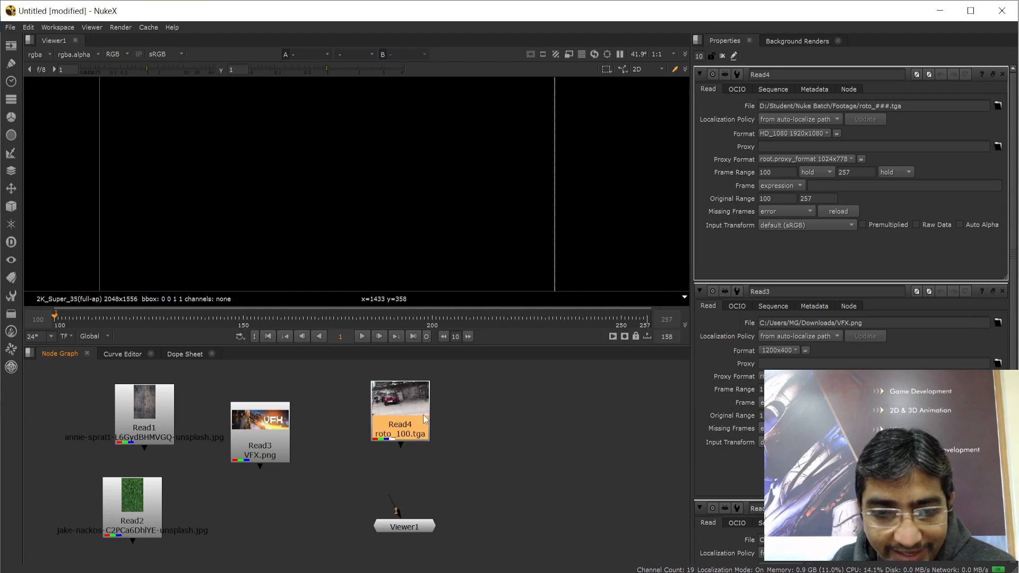
scroll(426, 178, "down", 3)
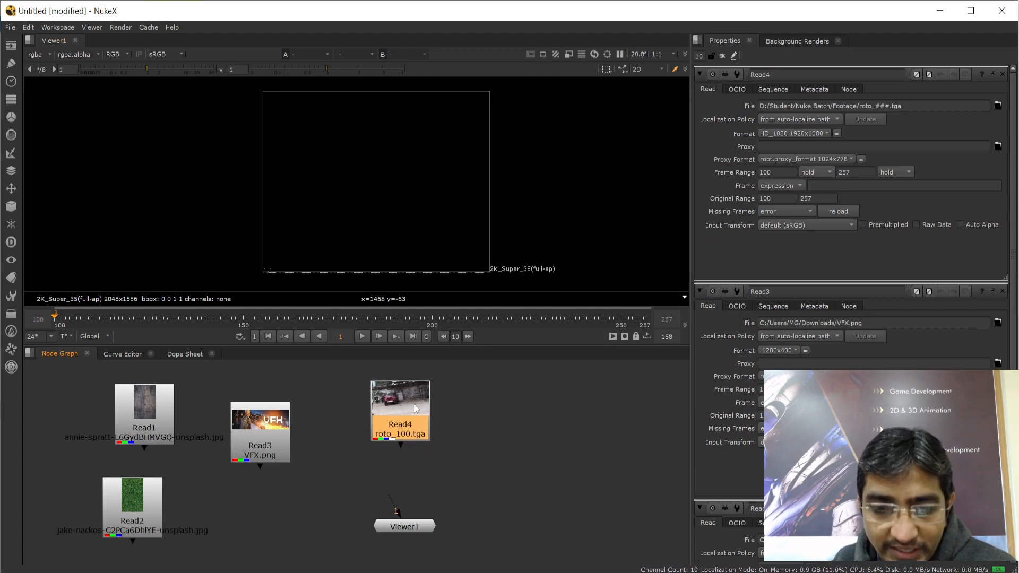
left_click_drag(407, 410, 419, 408)
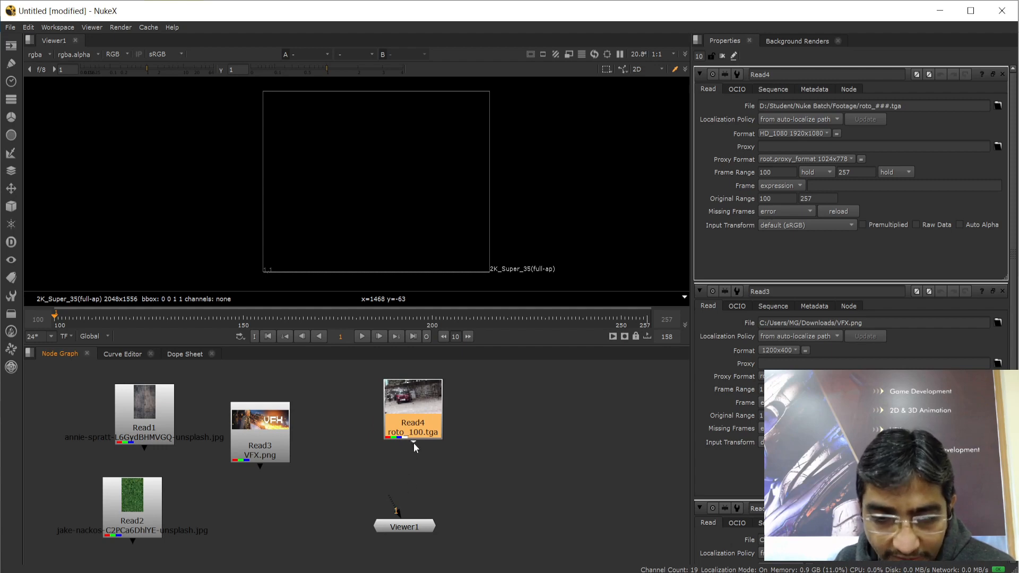
left_click_drag(400, 504, 399, 526)
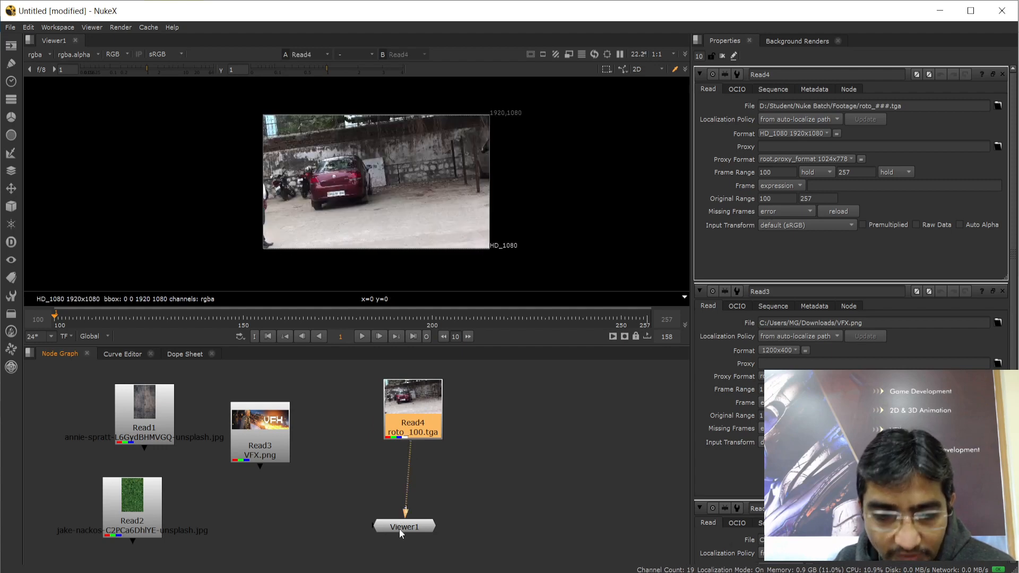
scroll(528, 152, "up", 3)
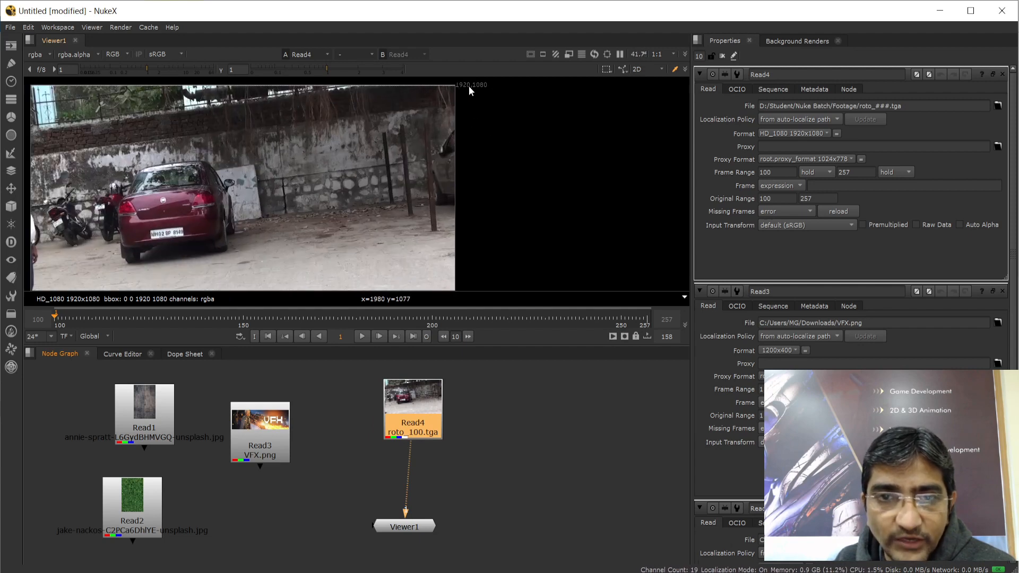
scroll(501, 132, "down", 3)
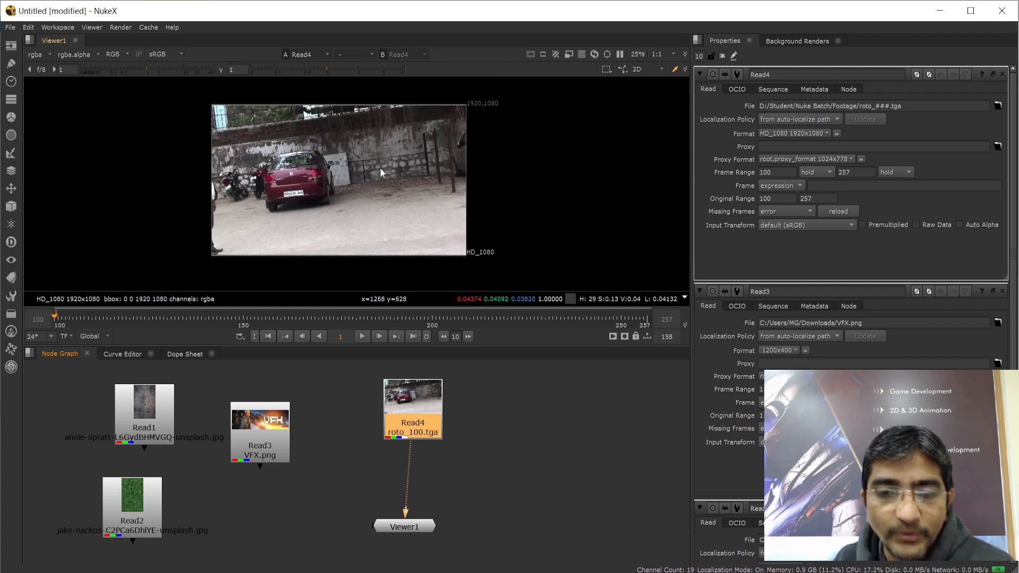
middle_click_drag(492, 180, 538, 165)
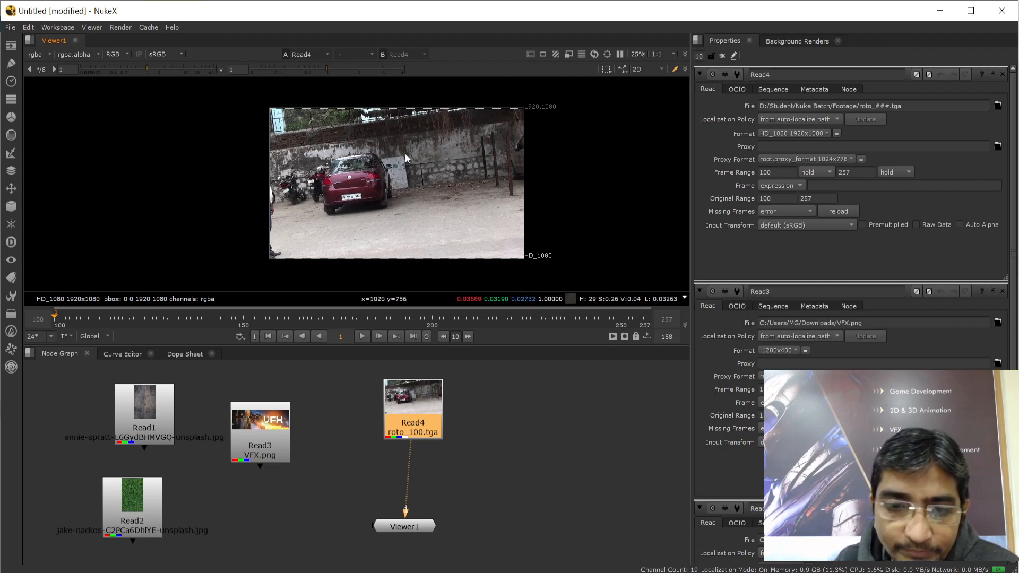
Play and stop the roto footage, closing the Cache menu without changes
left_click(361, 336)
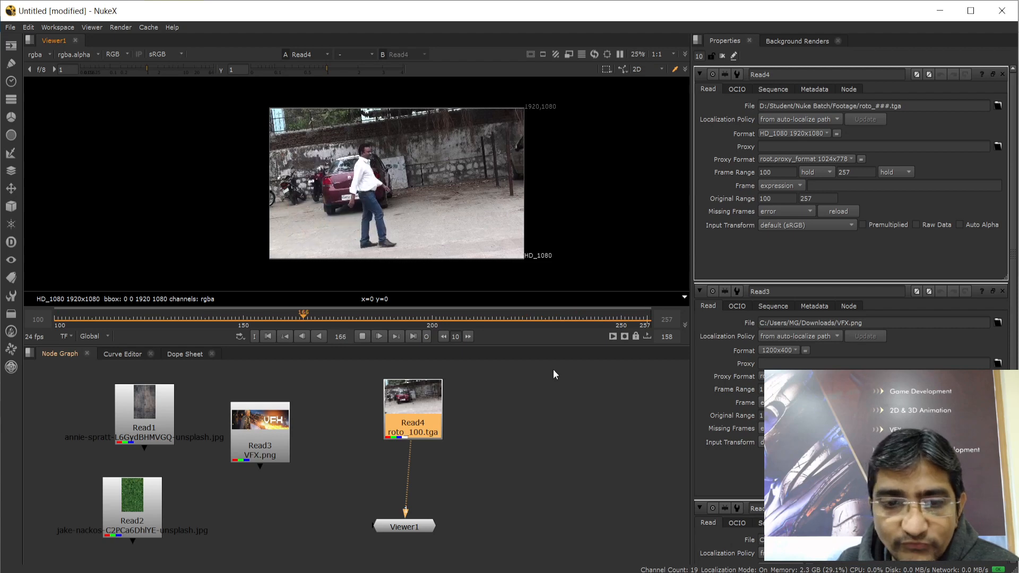
left_click(362, 336)
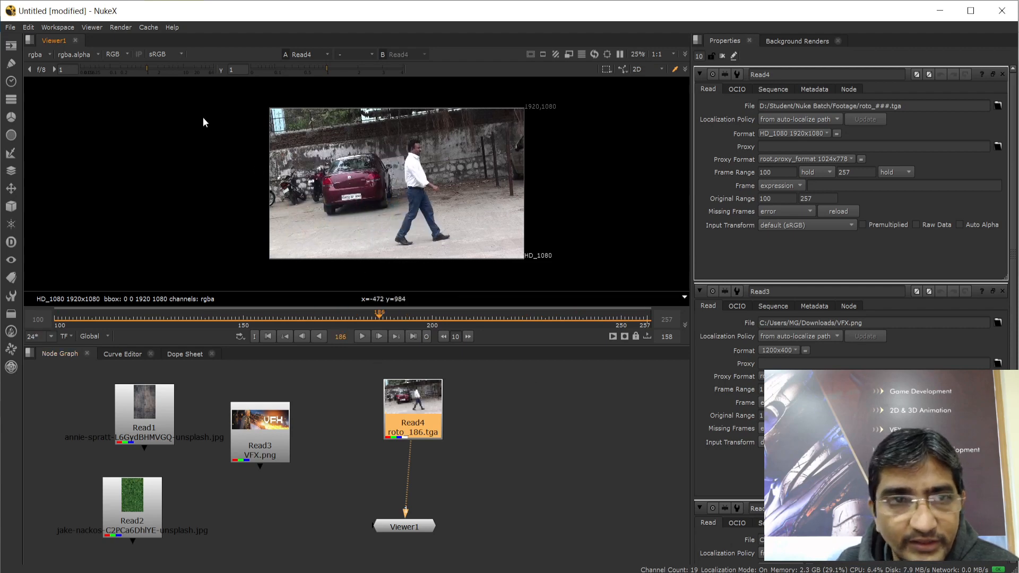
left_click(146, 27)
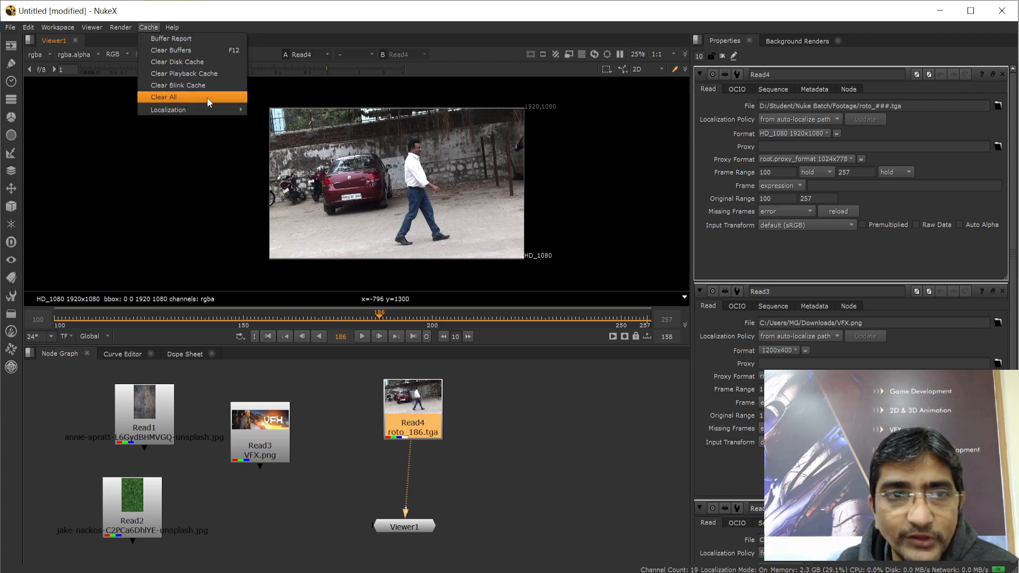
left_click(283, 19)
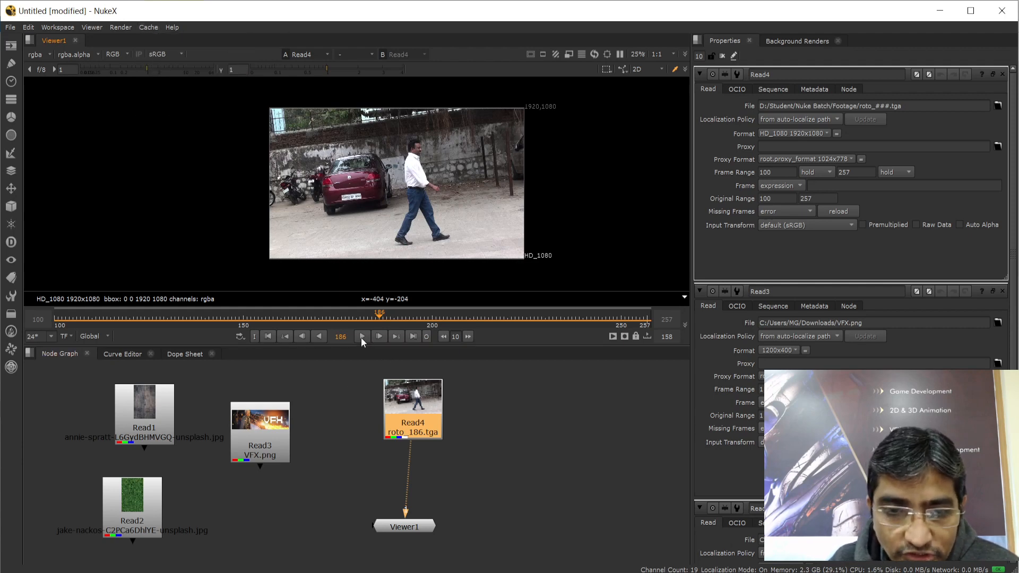
left_click(361, 337)
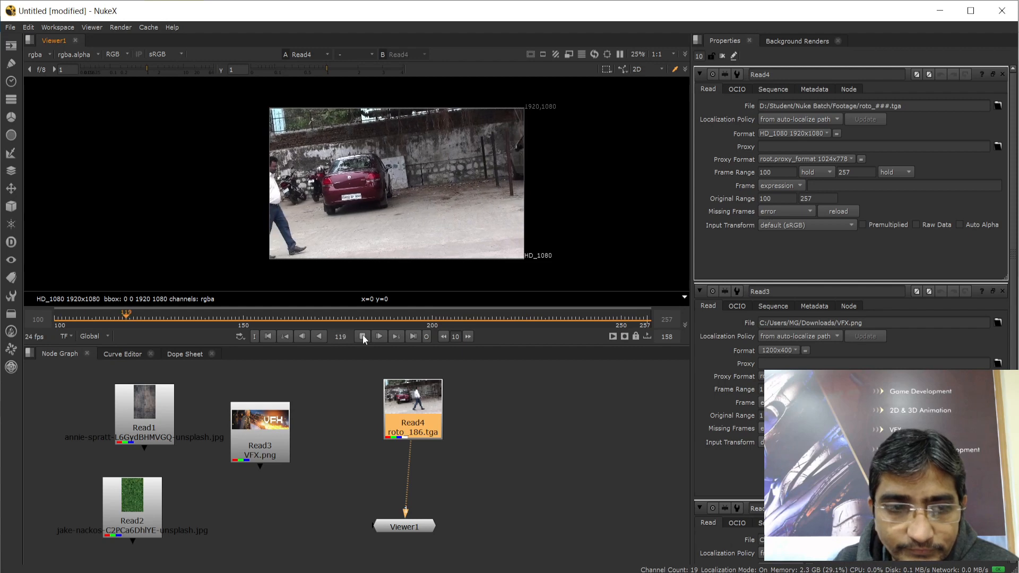
left_click(361, 336)
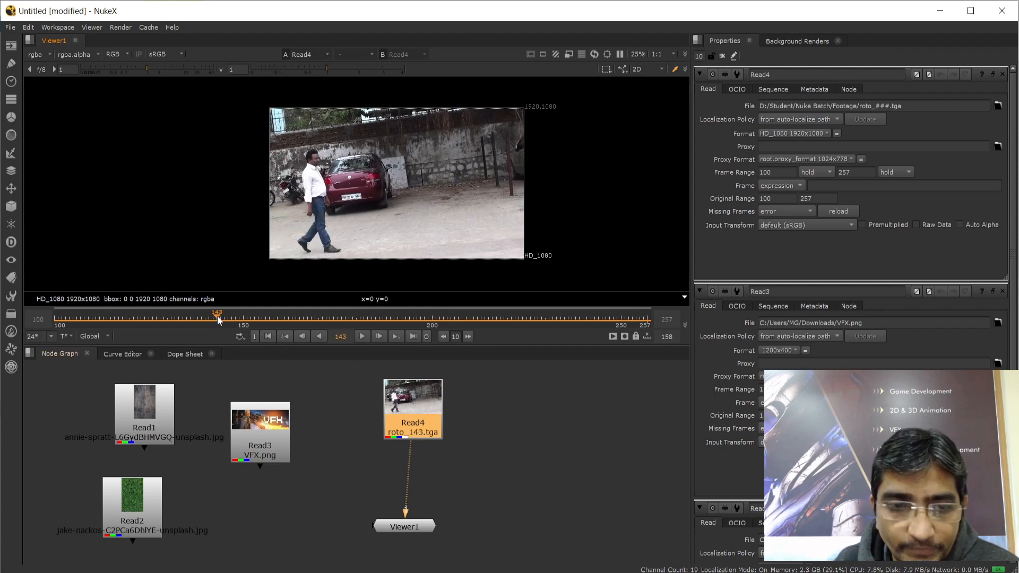
Scrub the timeline between frames 100 and 257 to watch the man walk past
left_click_drag(218, 316, 52, 317)
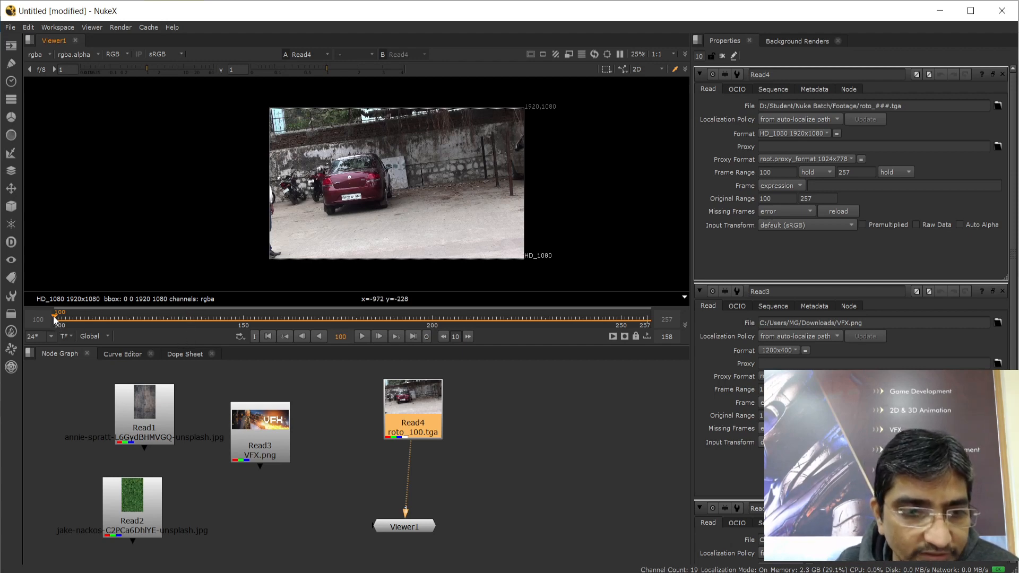
left_click_drag(53, 316, 647, 319)
double_click(666, 320)
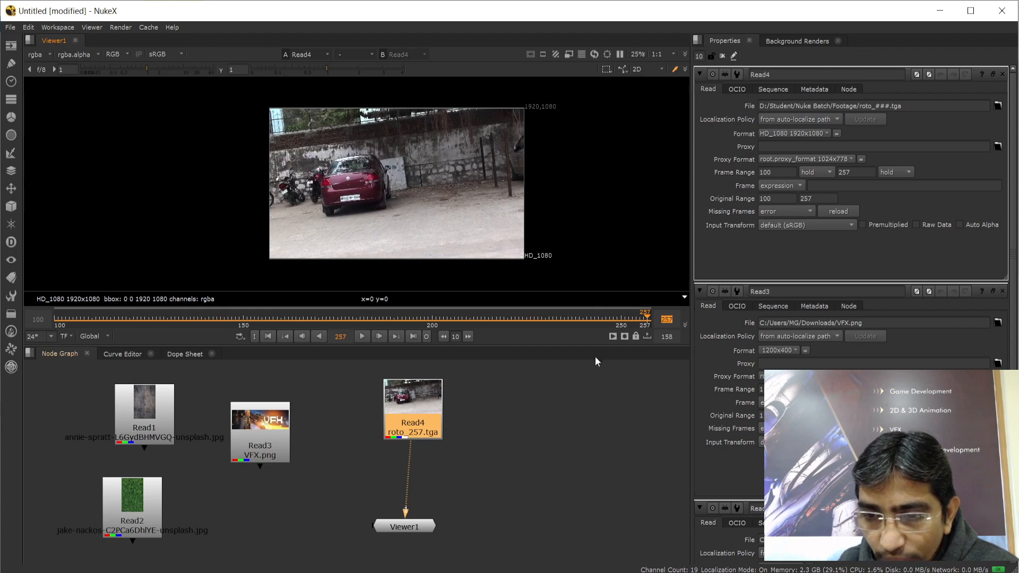
double_click(37, 320)
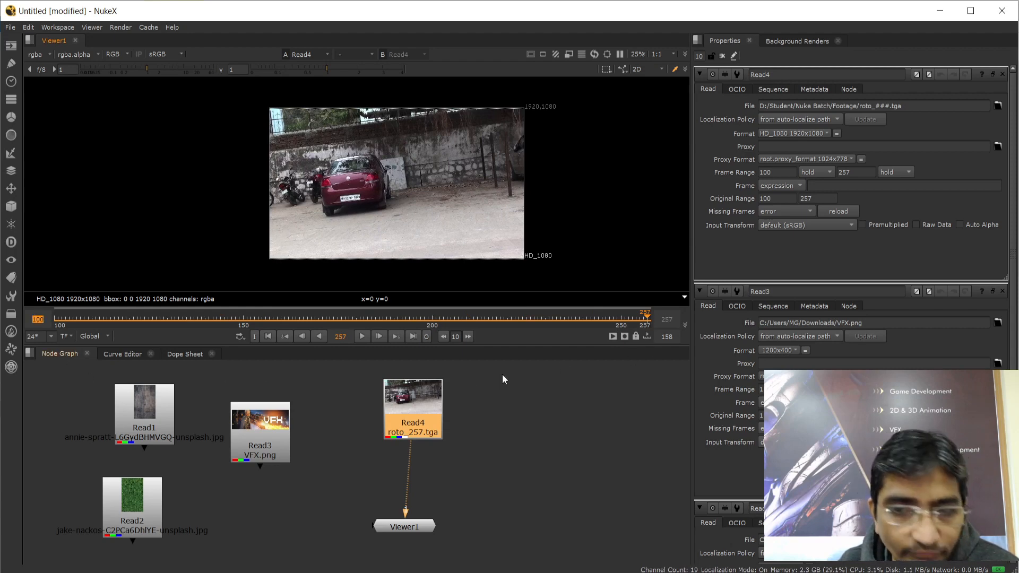
left_click_drag(647, 318, 64, 338)
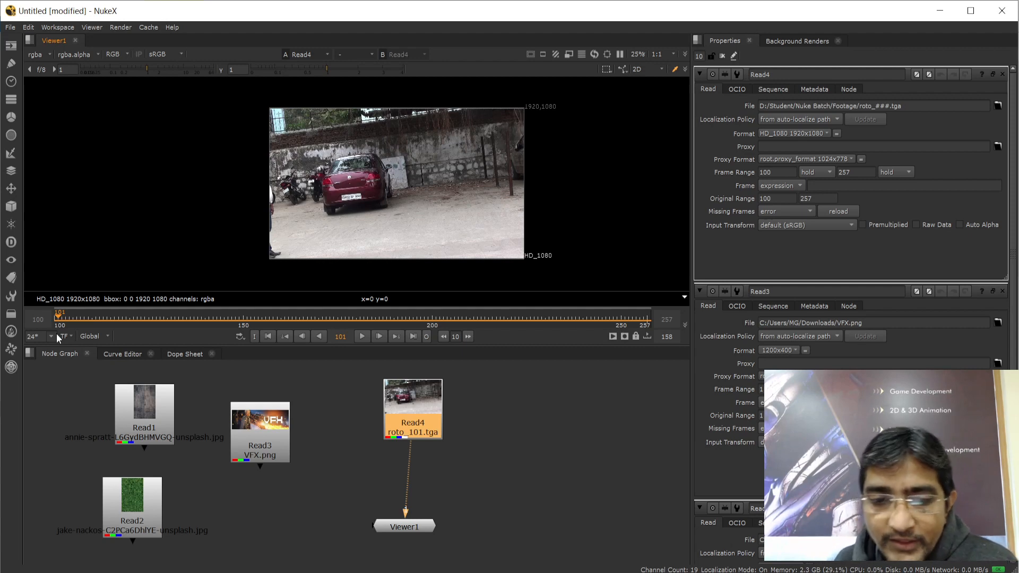
Close the Read3, Read2 and Read4 property panels, deselect Read4, and return to the Nuke notes
left_click(1002, 292)
left_click(1001, 291)
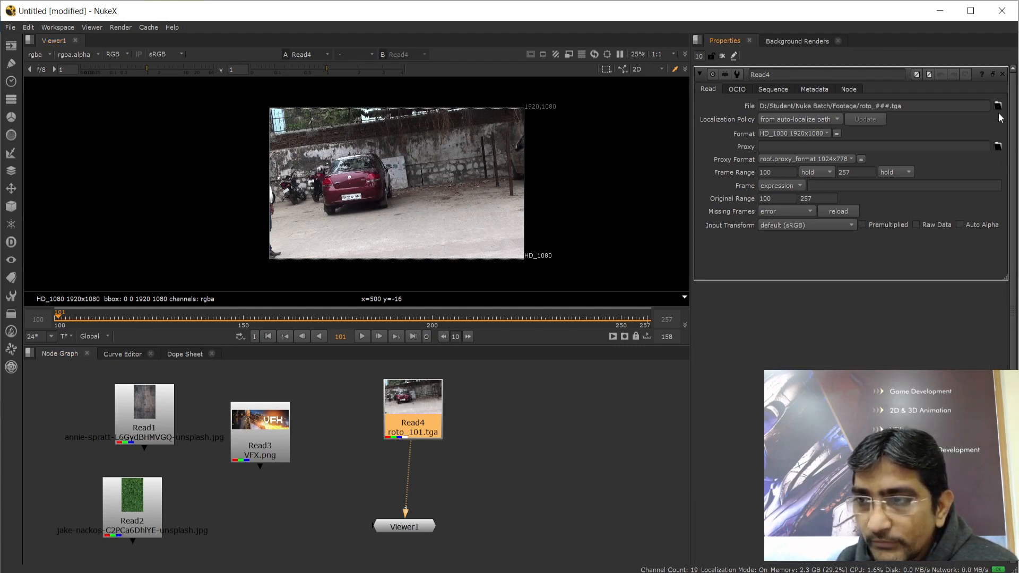
left_click(1002, 74)
left_click(491, 458)
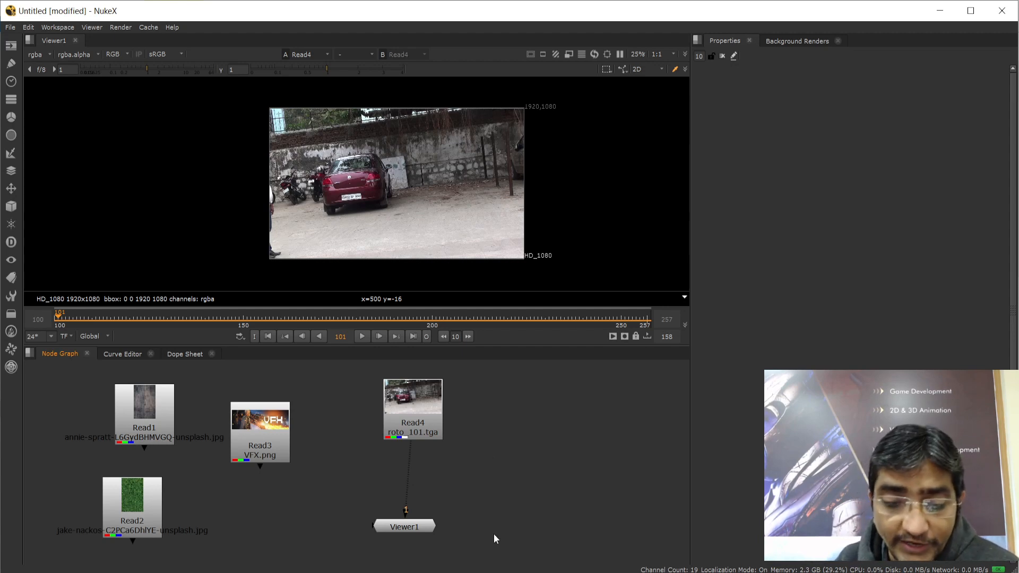
left_click(473, 572)
Highlight the full 'Write Node' entry under Session 2 in the Nuke notes
left_click(319, 245)
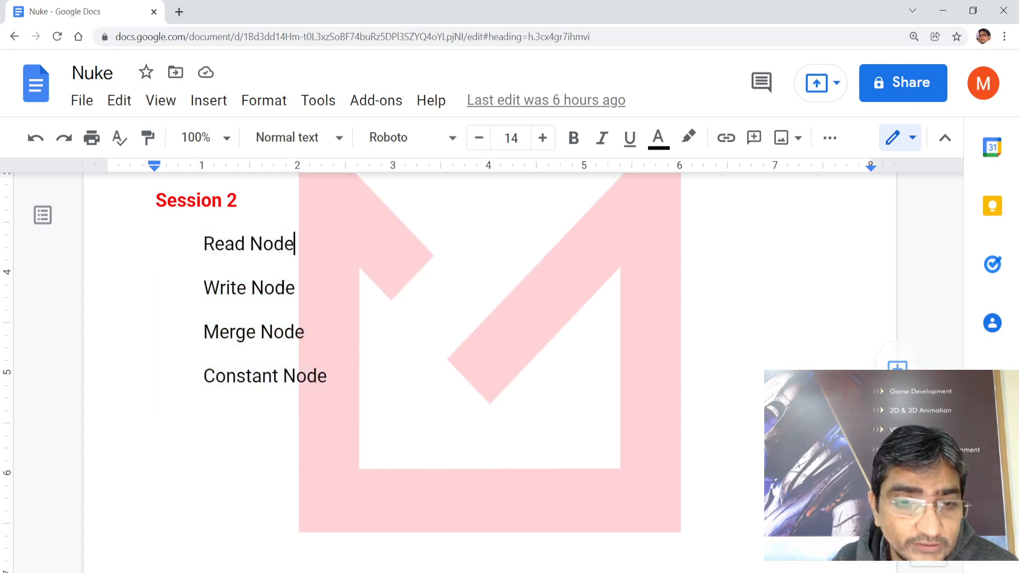
left_click_drag(203, 287, 296, 283)
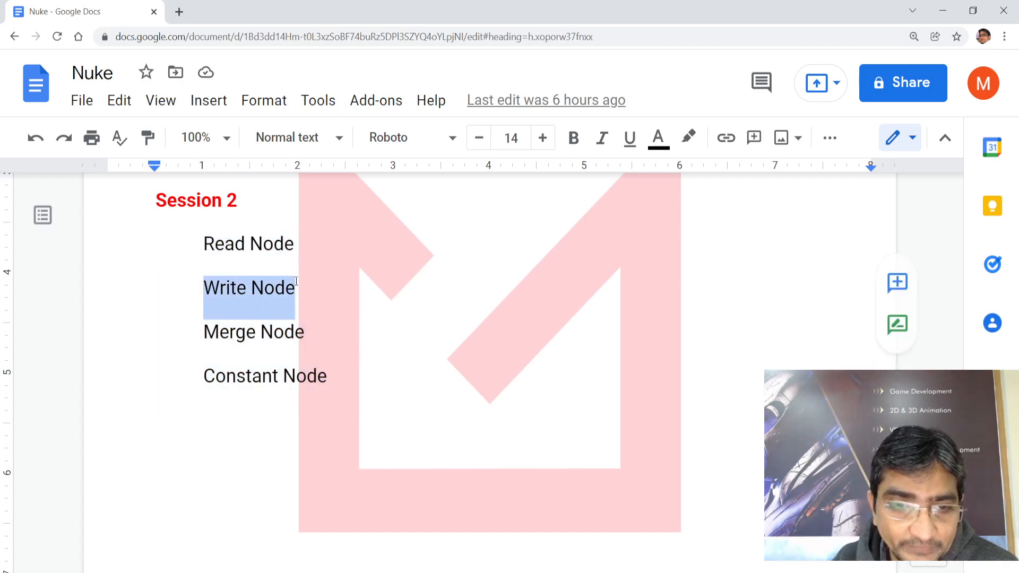
left_click(220, 289)
left_click_drag(204, 287, 296, 284)
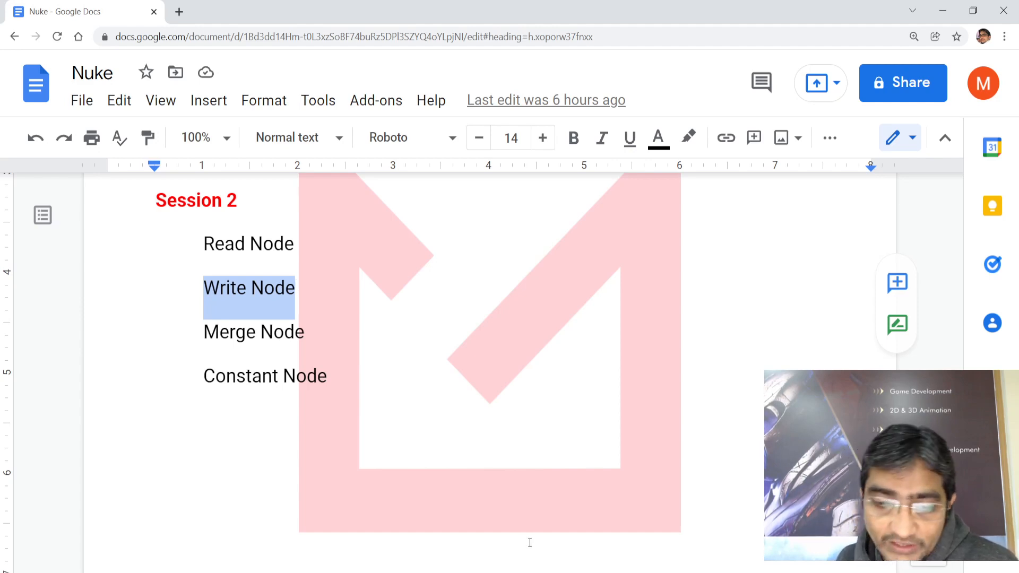
In NukeX, move Read3 and Read1 to the far left and shift Read4 left
mouse_move(540, 570)
left_click(584, 536)
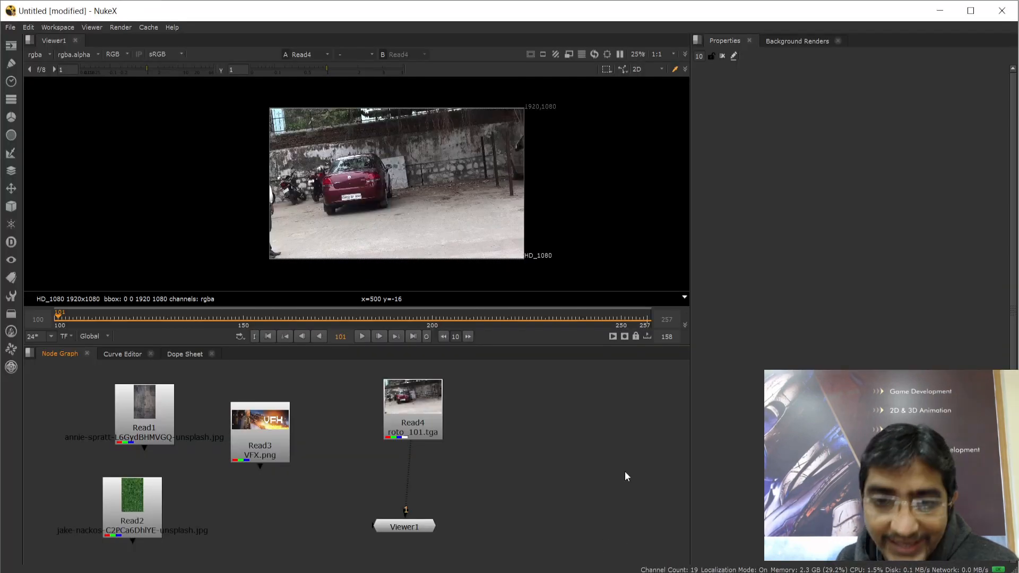
left_click_drag(259, 431, 65, 412)
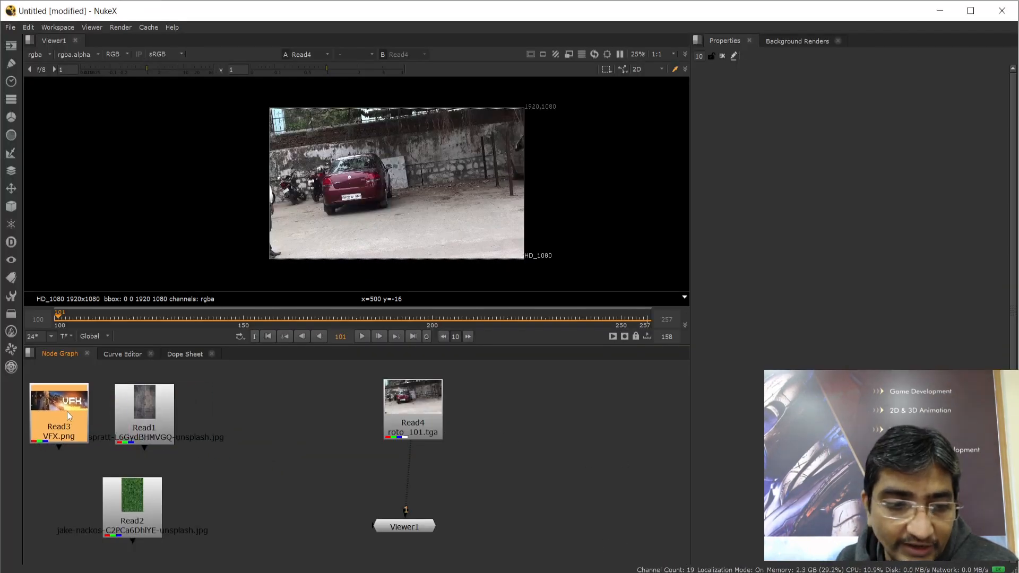
left_click_drag(142, 420, 136, 417)
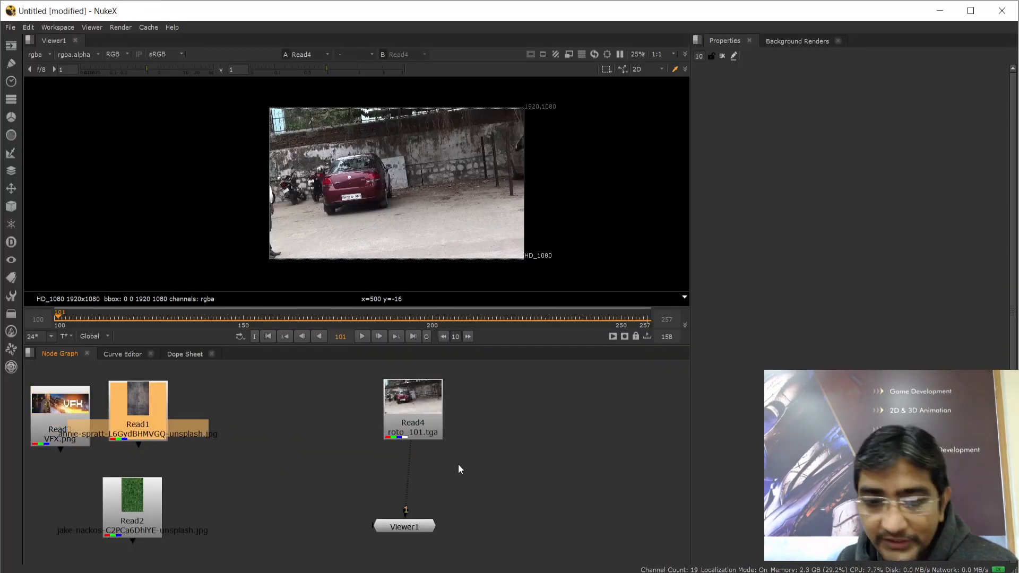
left_click_drag(402, 389, 305, 391)
left_click(513, 426)
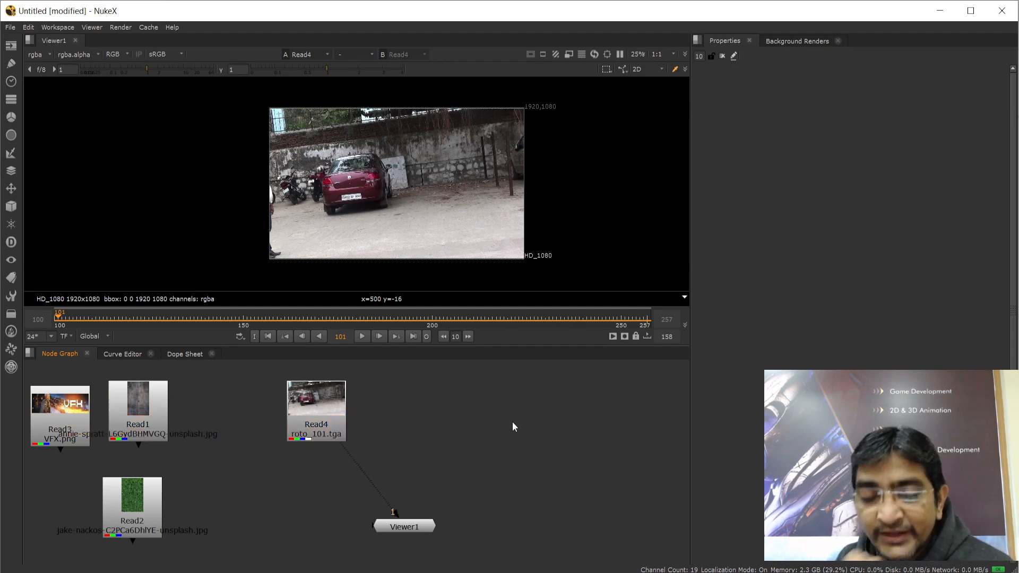
Try the Image menu, Read browser and Write node shortcut, then remove the test Write node
left_click(8, 50)
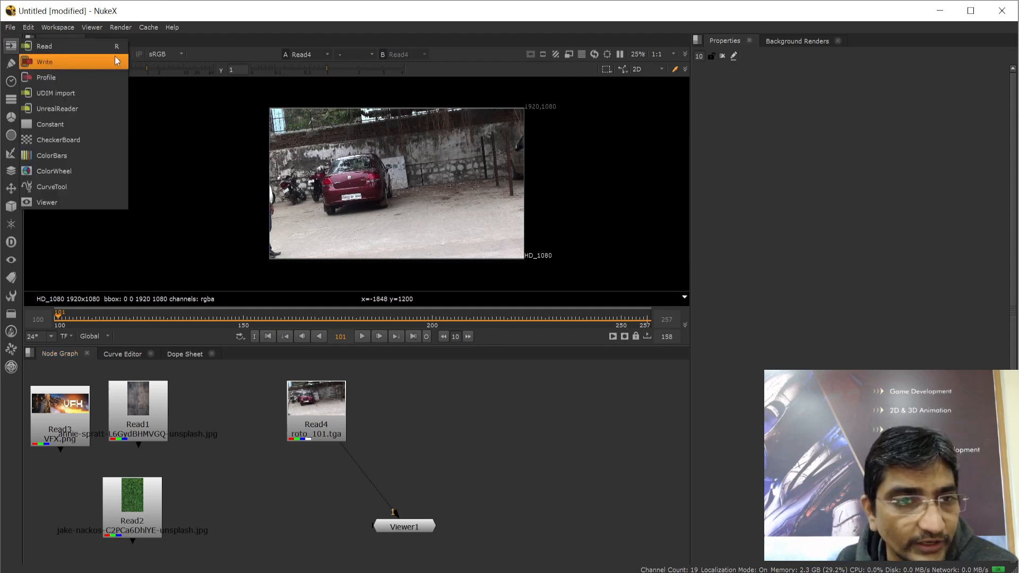
left_click(498, 420)
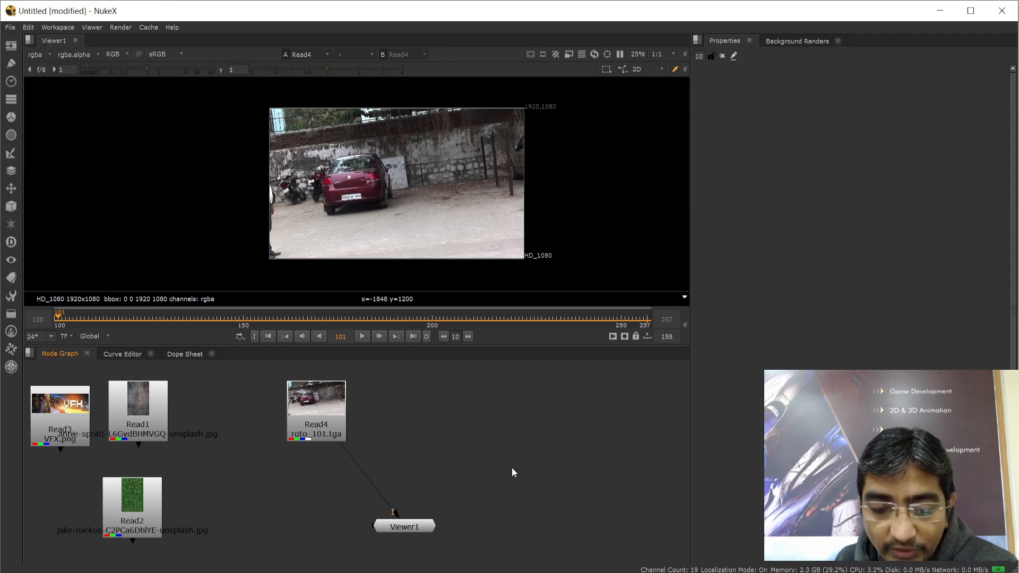
key("r")
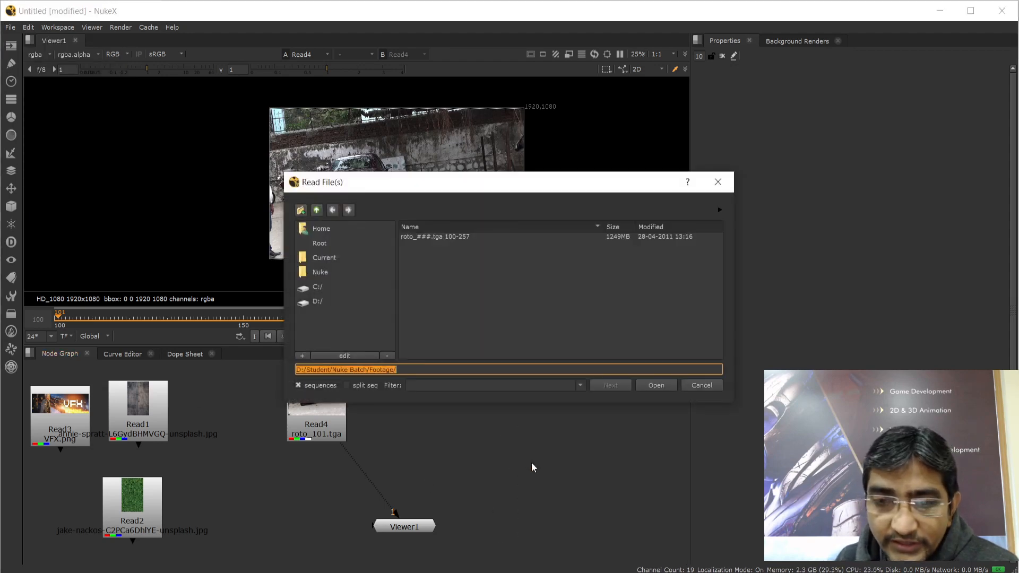
left_click(699, 387)
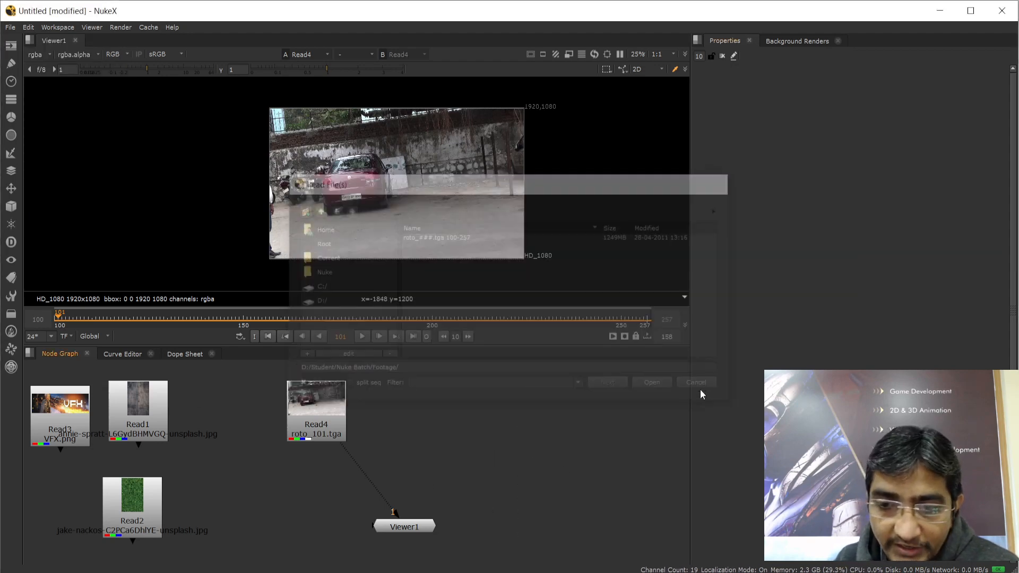
key("w")
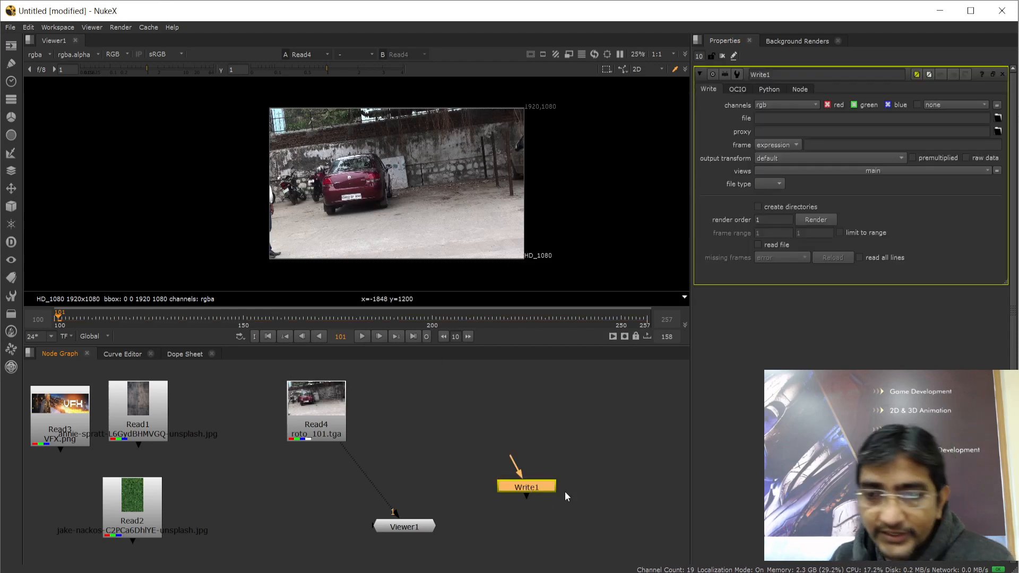
key("Delete")
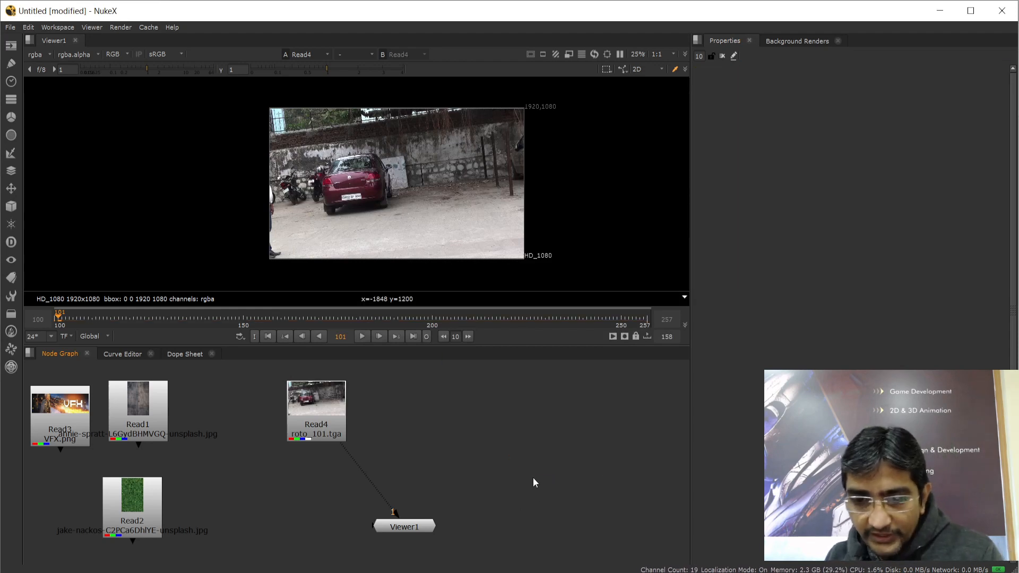
key("w")
right_click(530, 471)
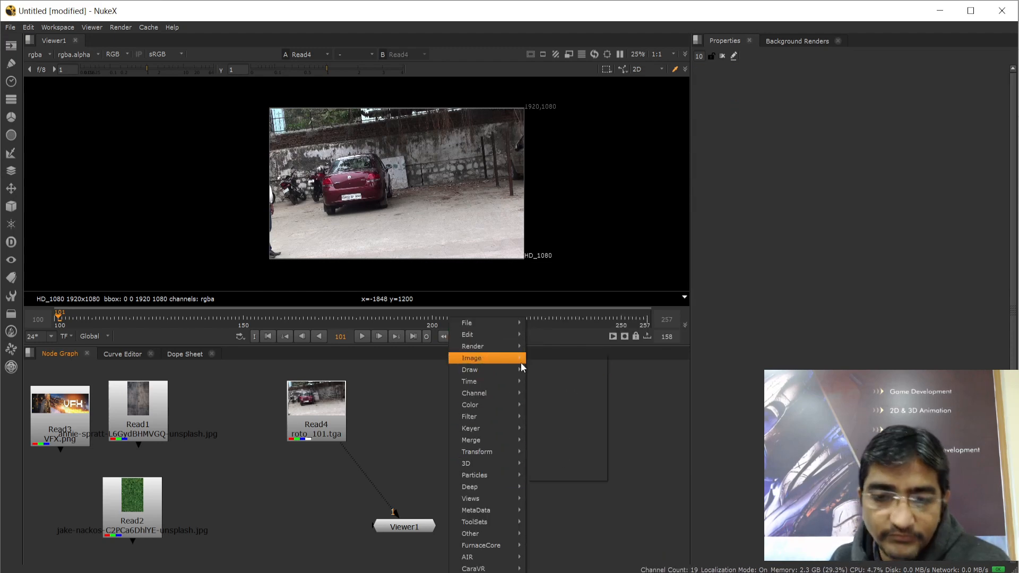
key("Escape")
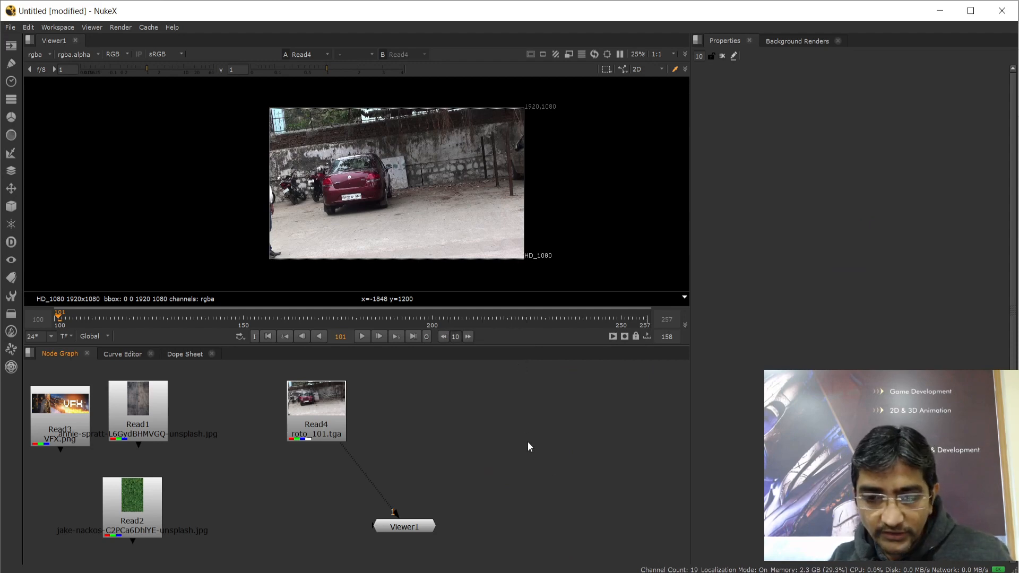
Add a Write1 node, disconnect Read4 from Viewer1, and wire Read4 into Write1's input
key("w")
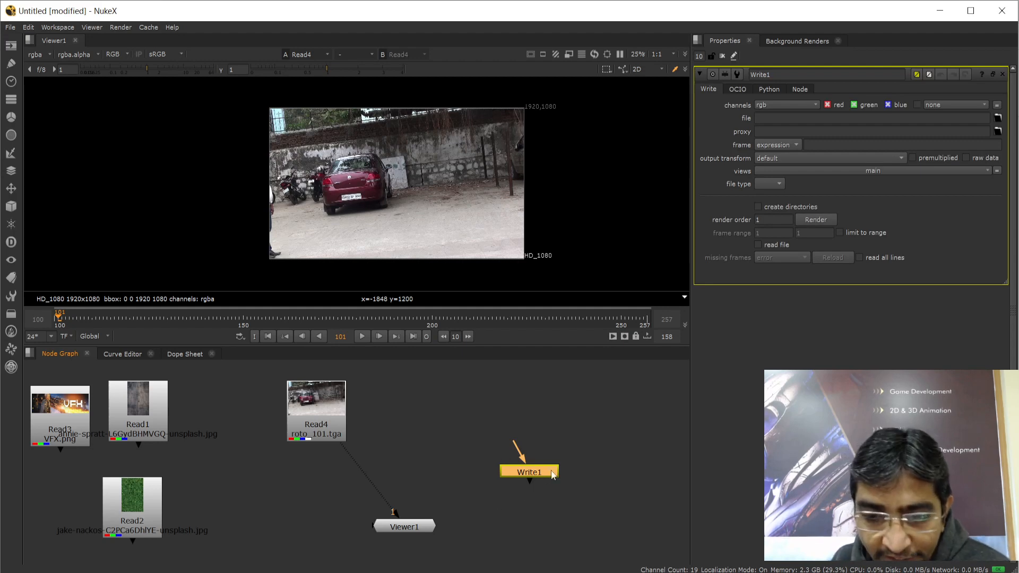
left_click_drag(532, 471, 511, 428)
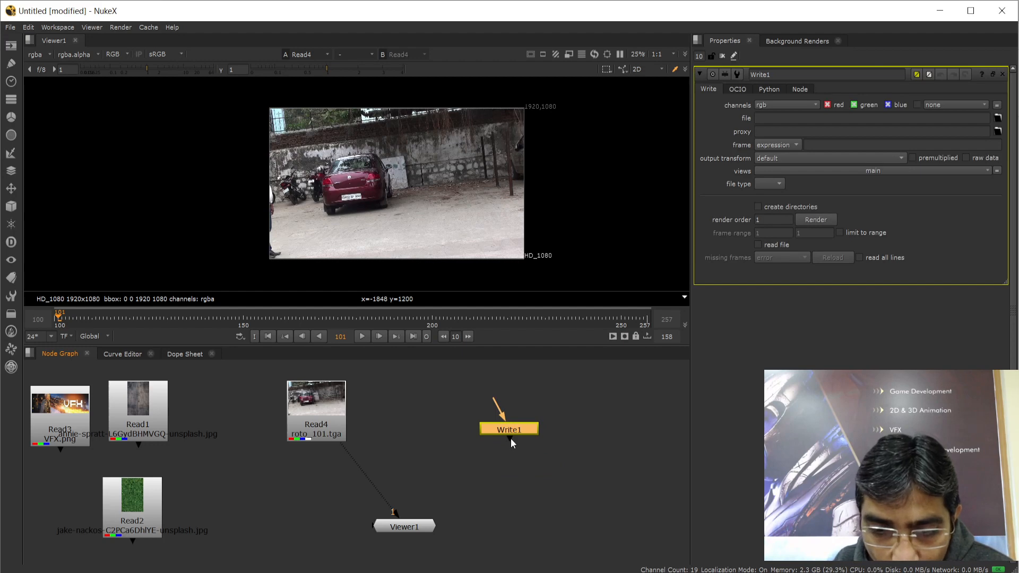
left_click_drag(512, 473, 571, 522)
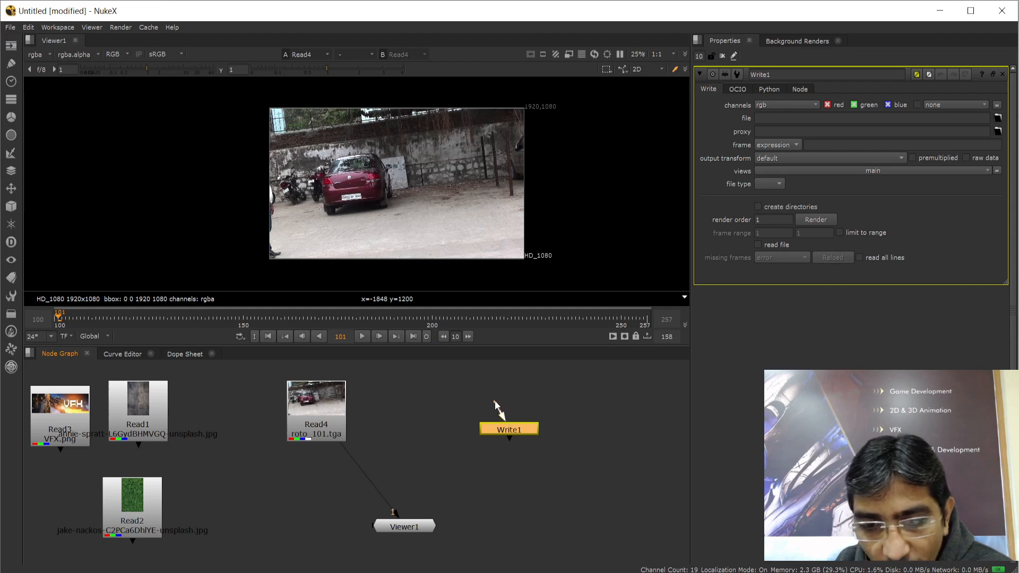
left_click_drag(491, 405, 477, 397)
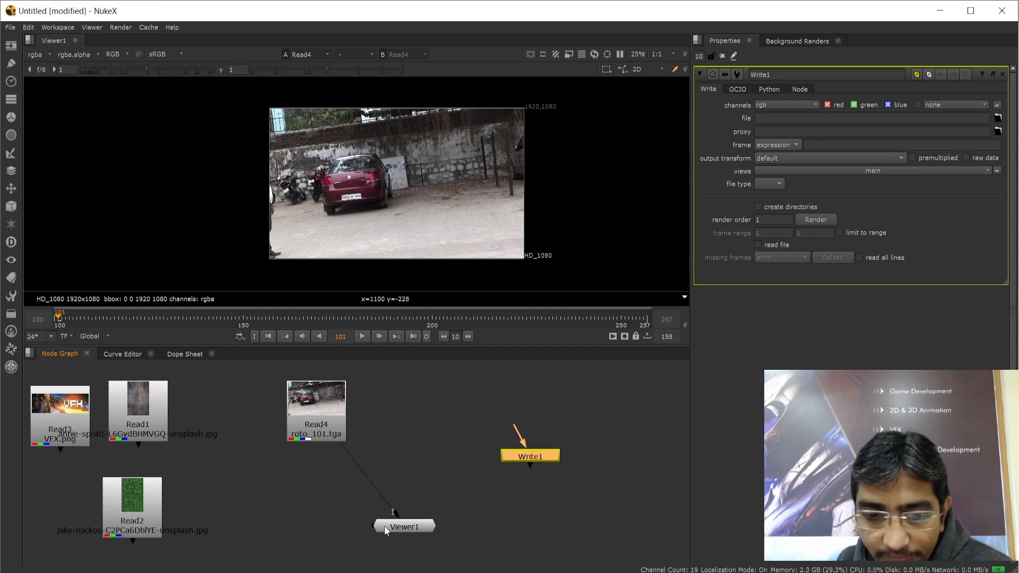
left_click_drag(397, 513, 344, 492)
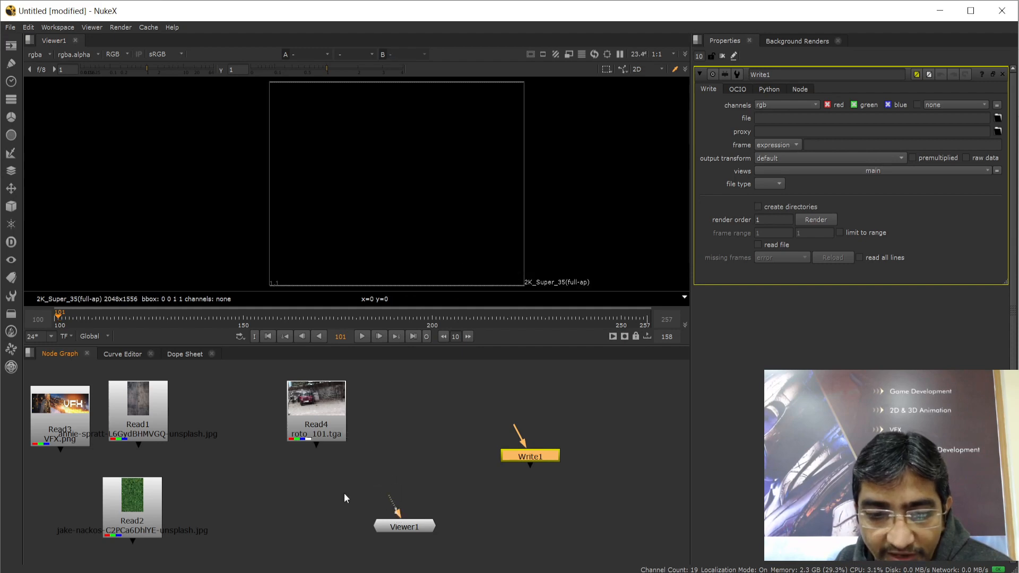
left_click_drag(319, 442, 352, 425)
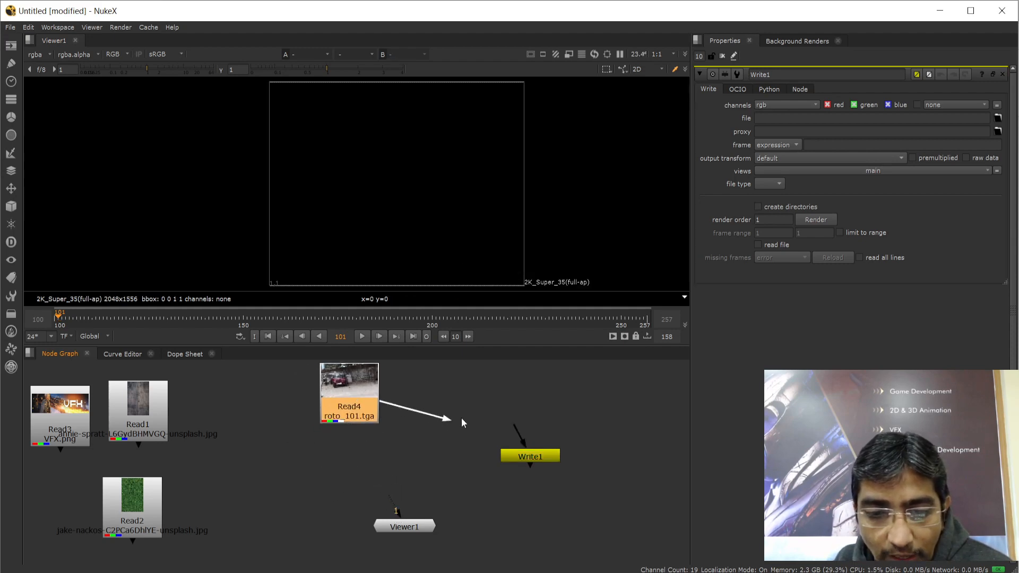
left_click_drag(461, 418, 535, 457)
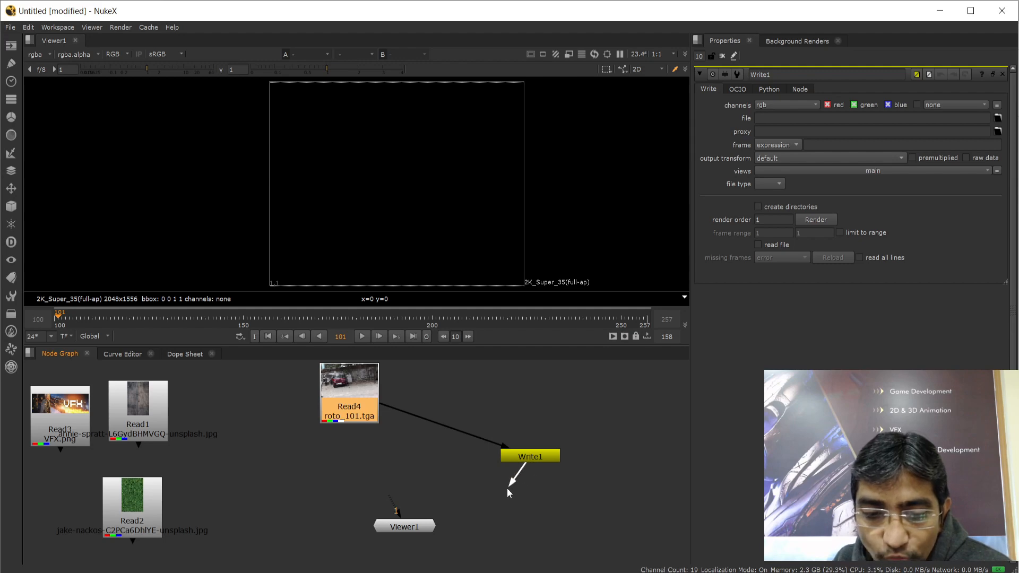
Feed Write1 into Viewer1 and arrange Read4, Write1 and Viewer1 in a vertical column
left_click_drag(508, 489, 396, 528)
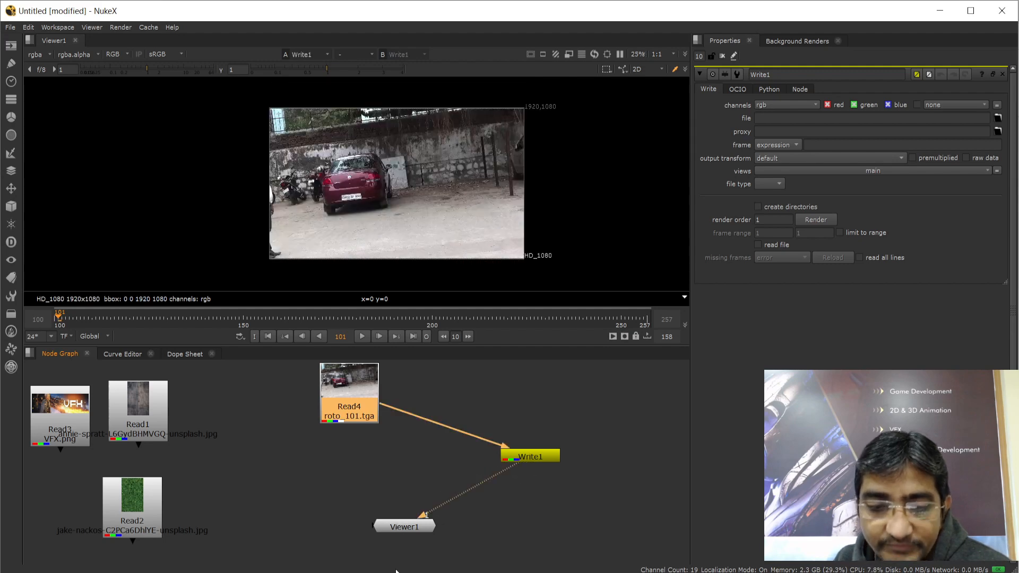
left_click_drag(527, 459, 317, 484)
left_click_drag(344, 395, 267, 401)
left_click_drag(409, 528, 394, 534)
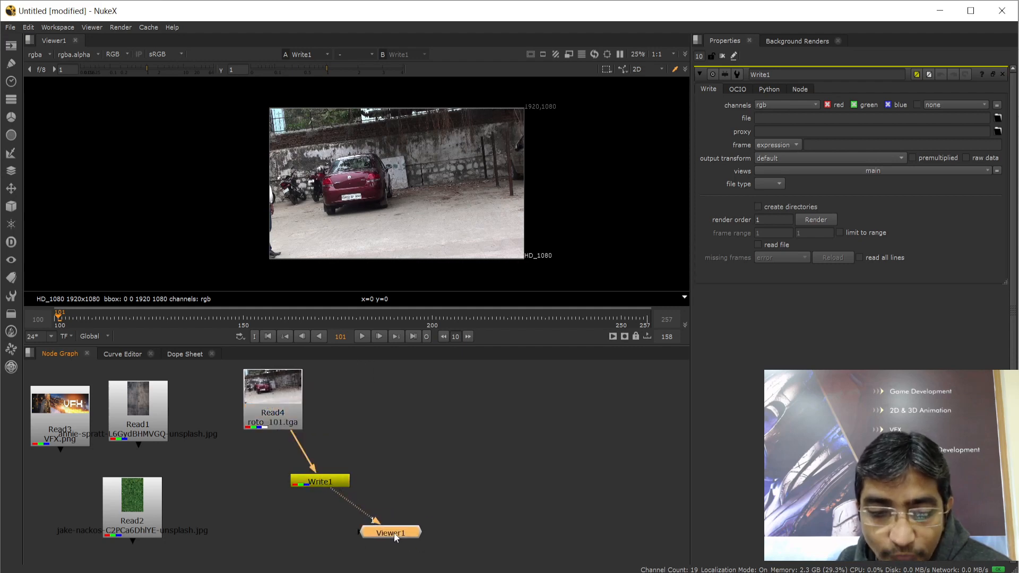
left_click_drag(323, 482, 340, 475)
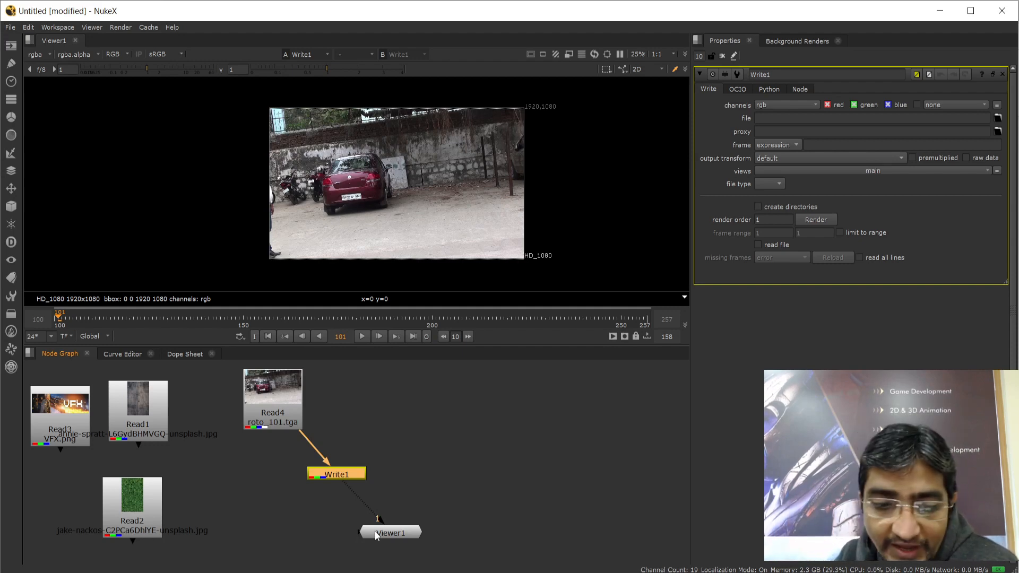
left_click(388, 467)
left_click(343, 473)
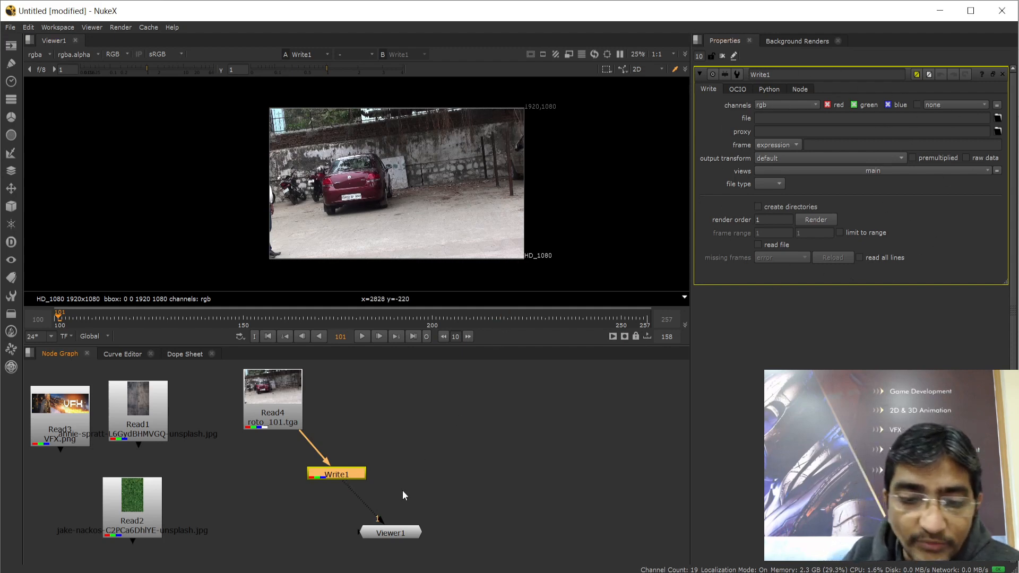
left_click_drag(394, 505, 567, 462)
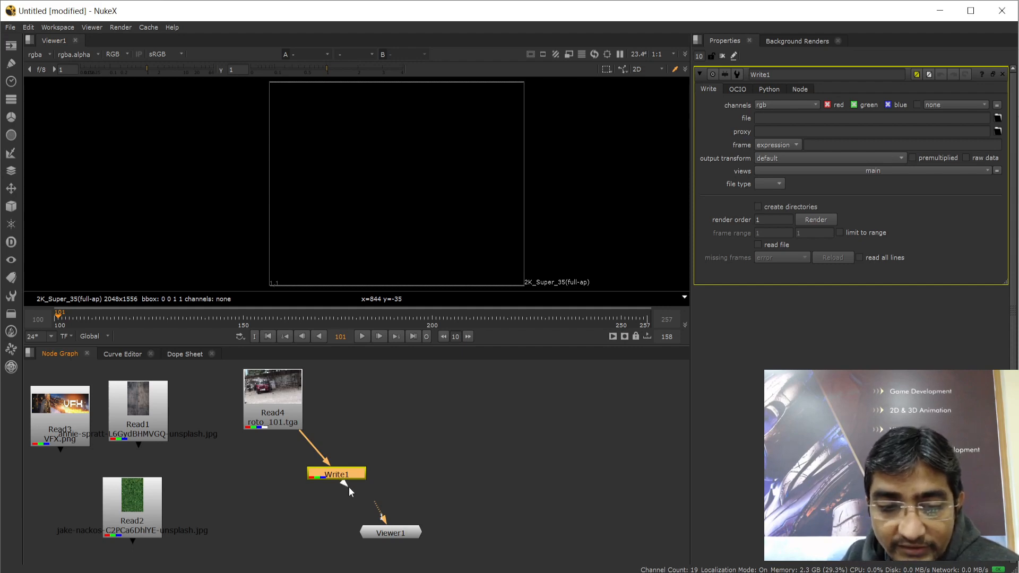
left_click_drag(384, 511, 393, 534)
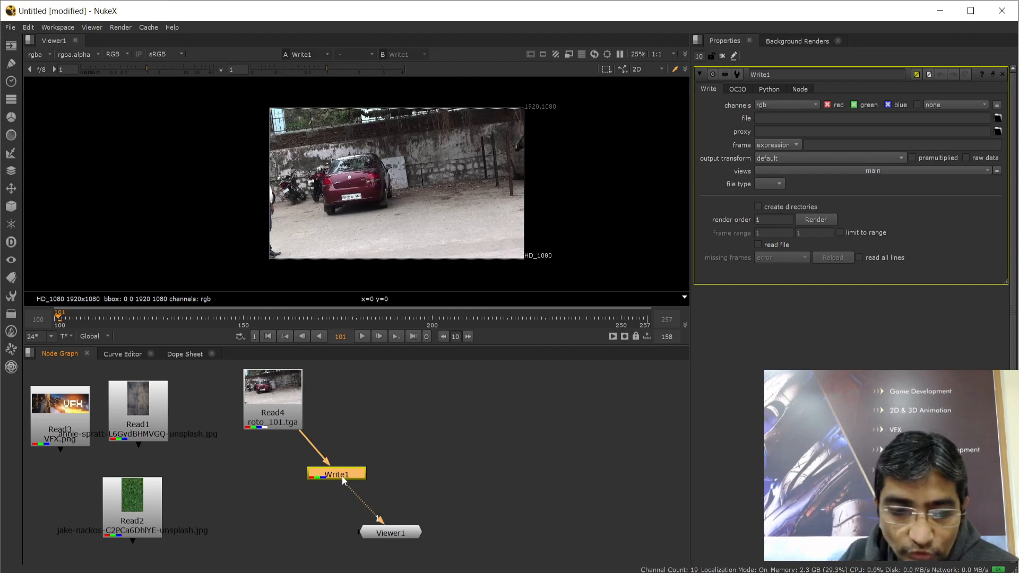
left_click_drag(342, 476, 318, 483)
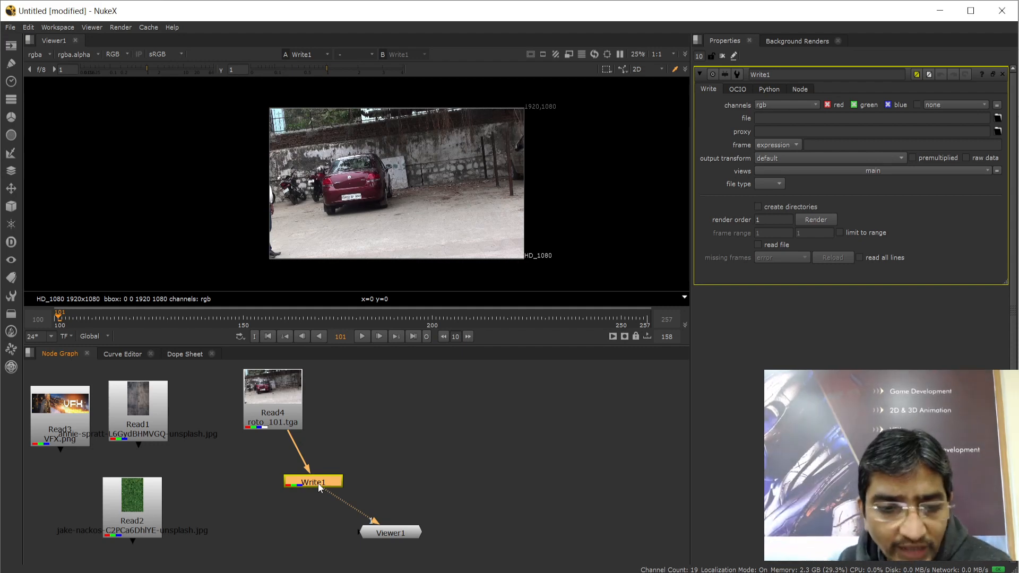
mouse_move(317, 483)
left_mouse_down()
mouse_move(335, 480)
mouse_move(320, 483)
left_mouse_up()
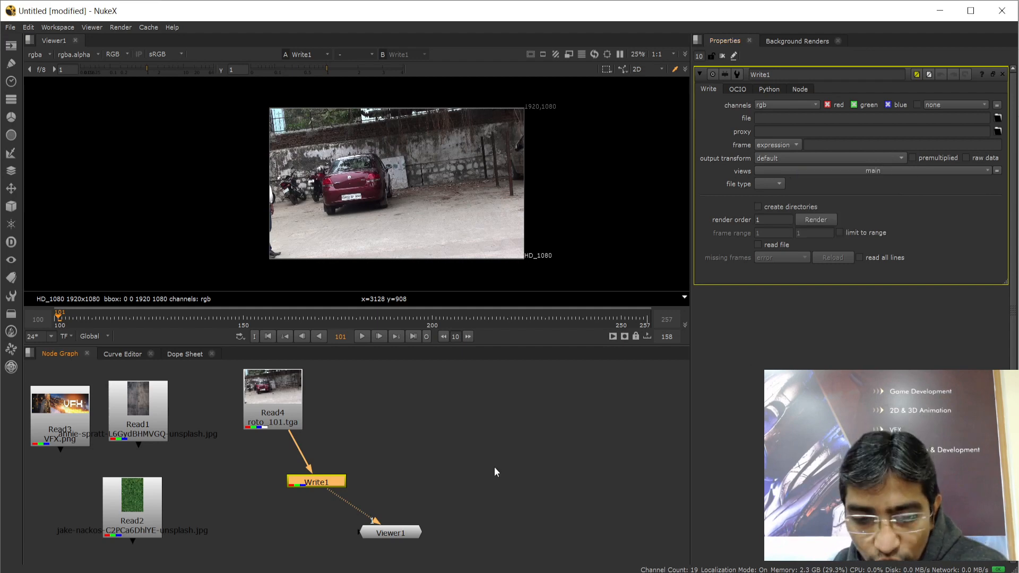
Switch to File Explorer and browse the Footage folder inside Nuke Batch
key("alt+Tab")
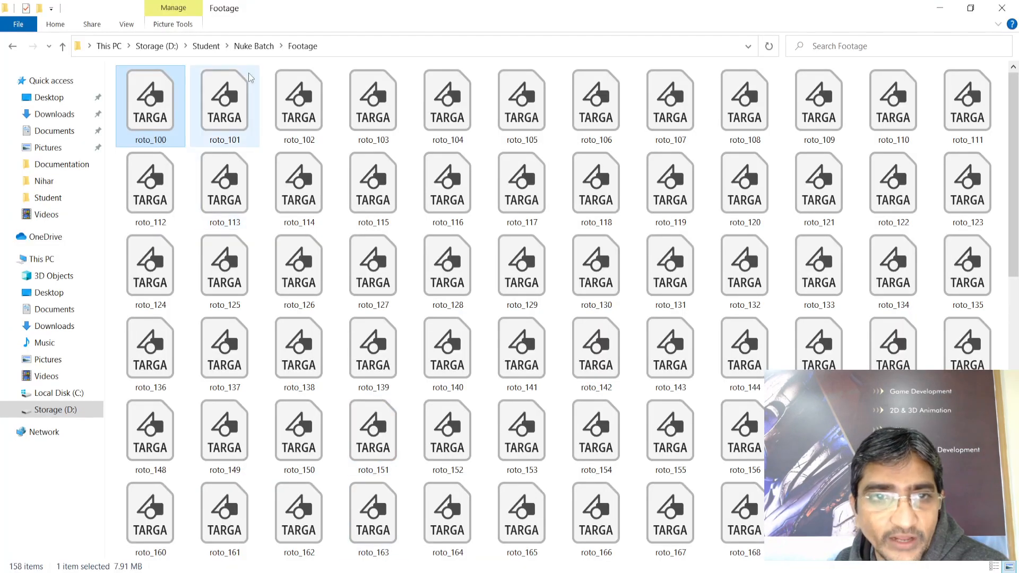
left_click(260, 49)
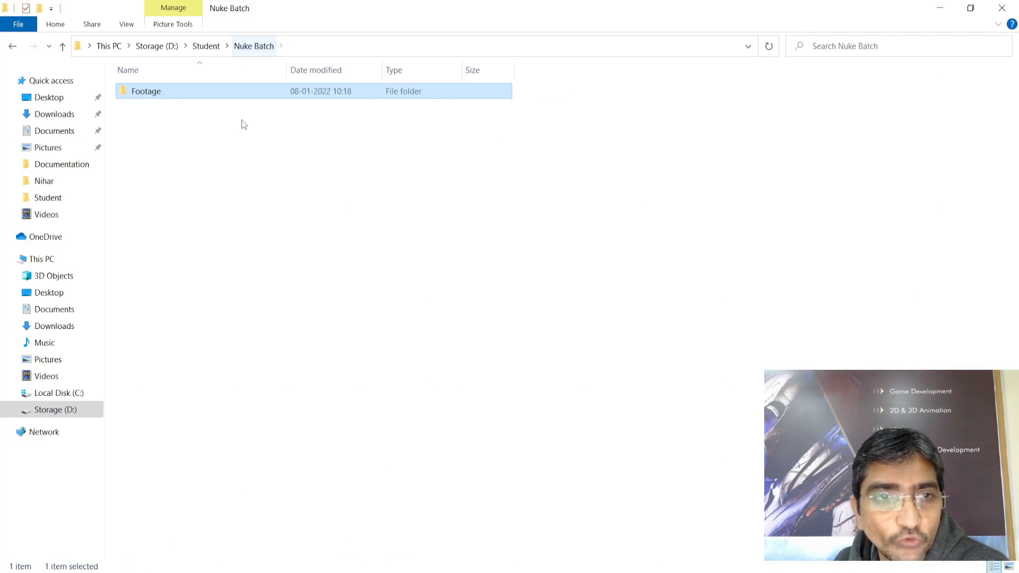
double_click(154, 95)
scroll(603, 215, "down", 6)
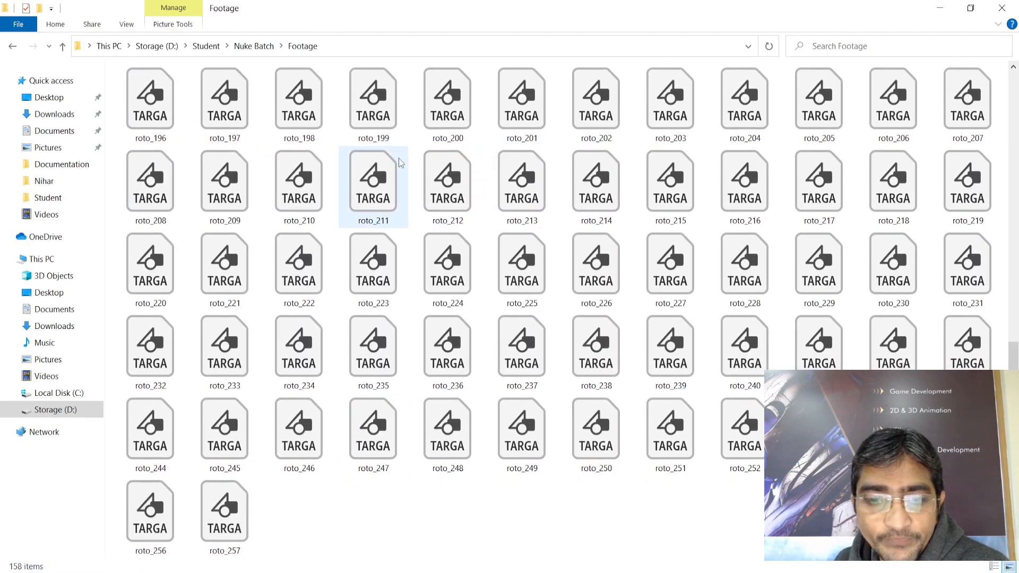
scroll(397, 156, "up", 8)
left_click(256, 49)
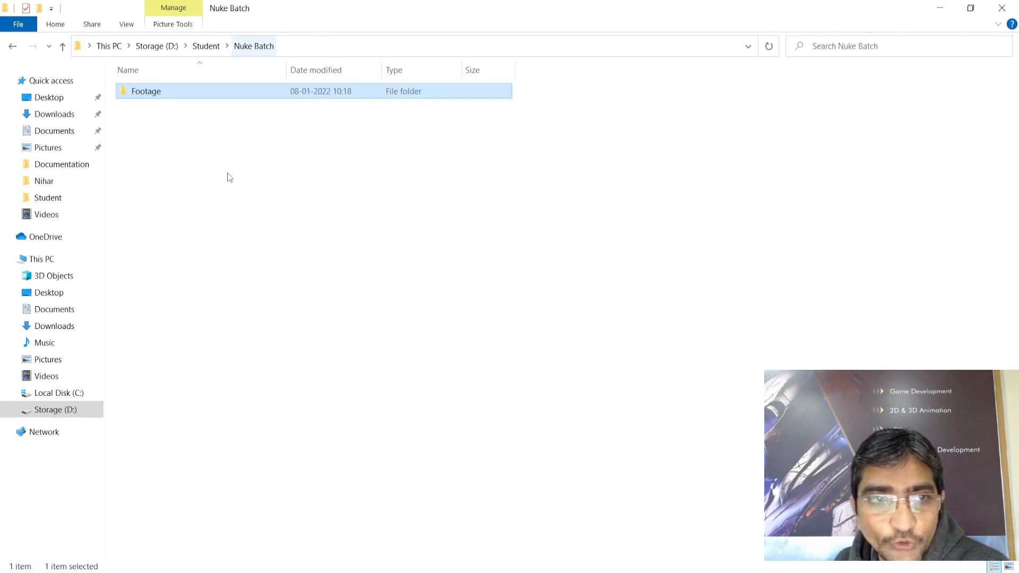
Create a new folder named 'Output' in Nuke Batch, open it, and return to NukeX
right_click(179, 166)
mouse_move(212, 367)
left_click(368, 369)
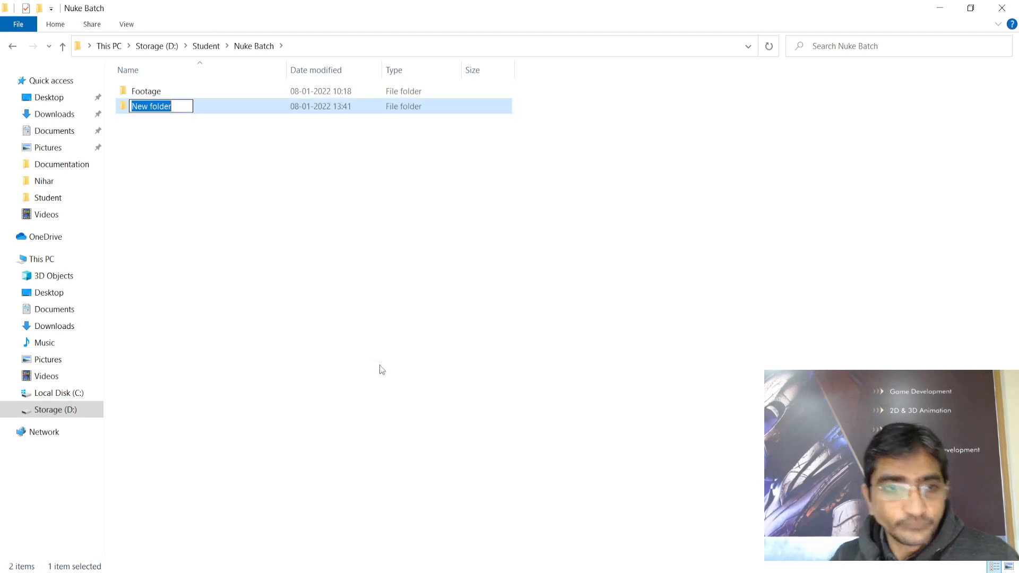
type("Output")
key("Return")
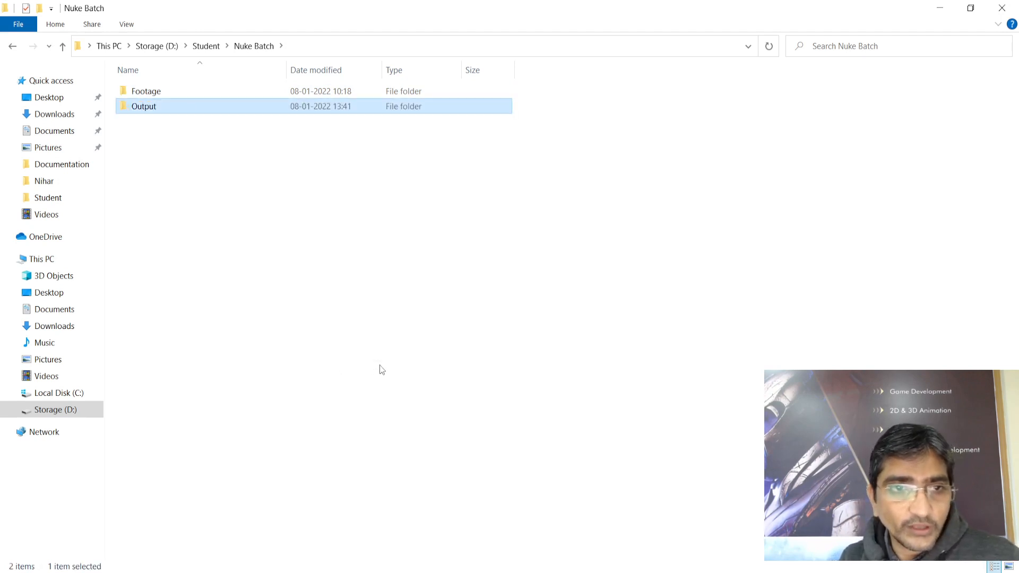
double_click(133, 108)
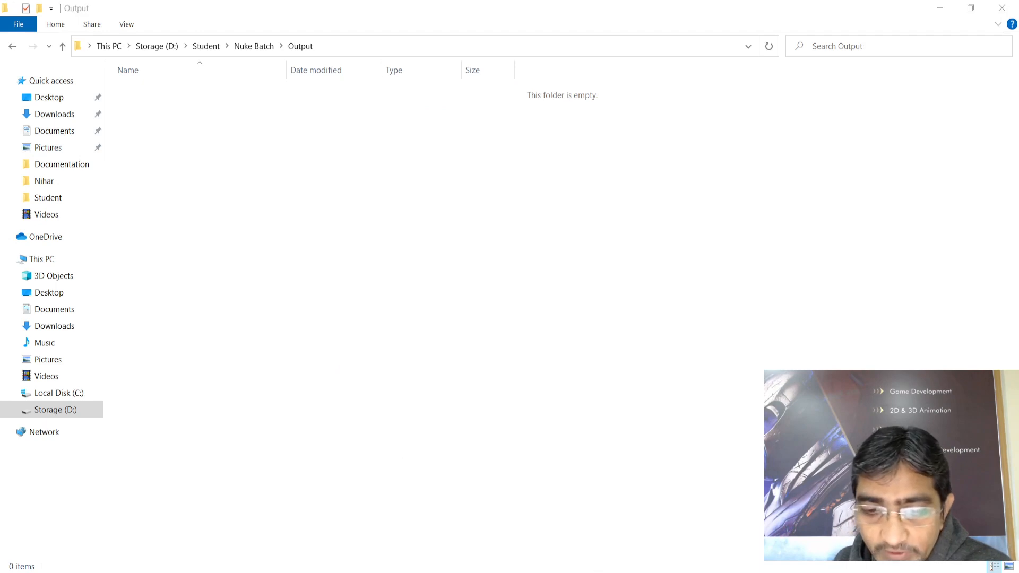
left_click(586, 494)
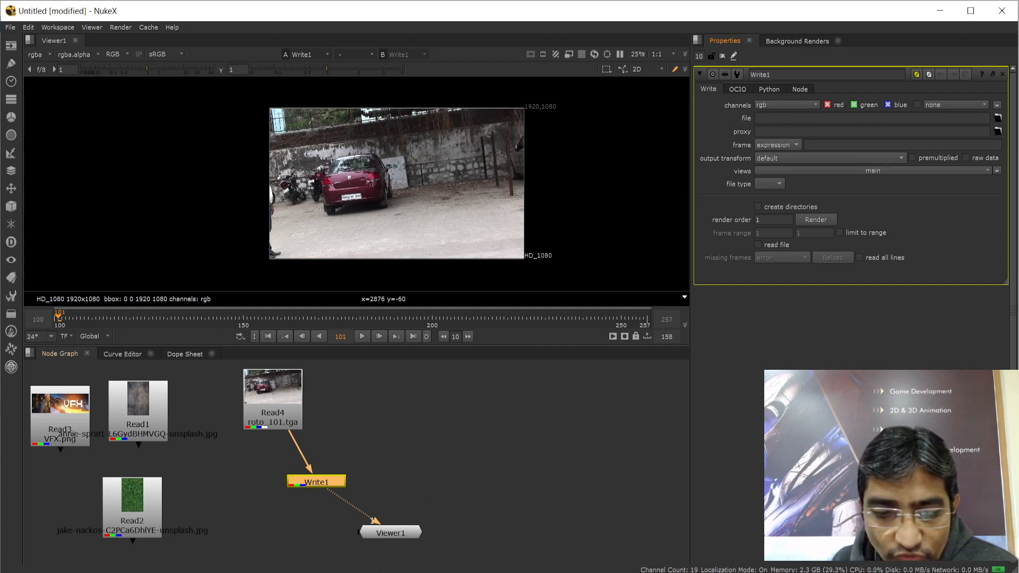
Launch Paint and place a text box on the canvas
key("super+s")
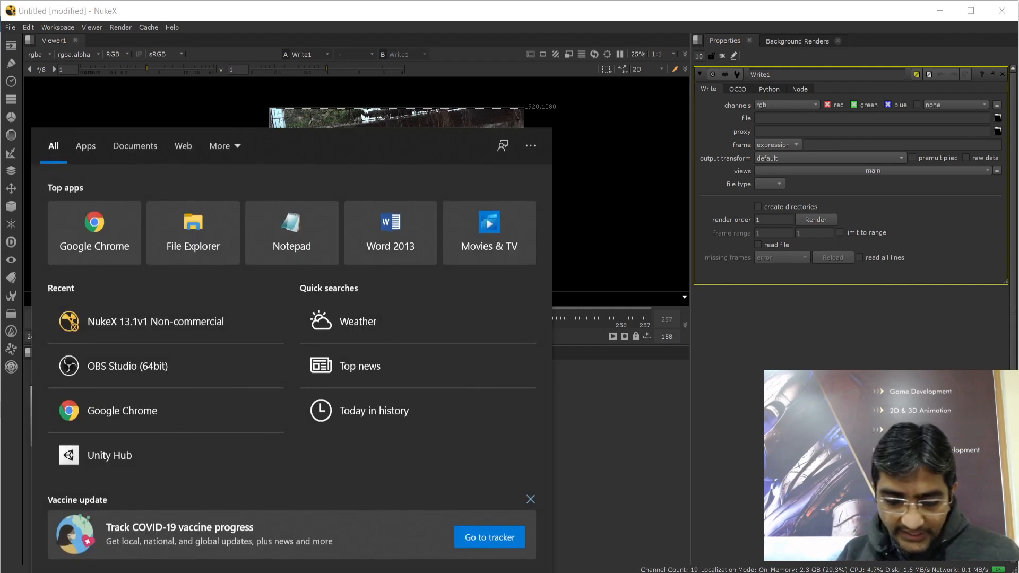
type("paint")
key("Return")
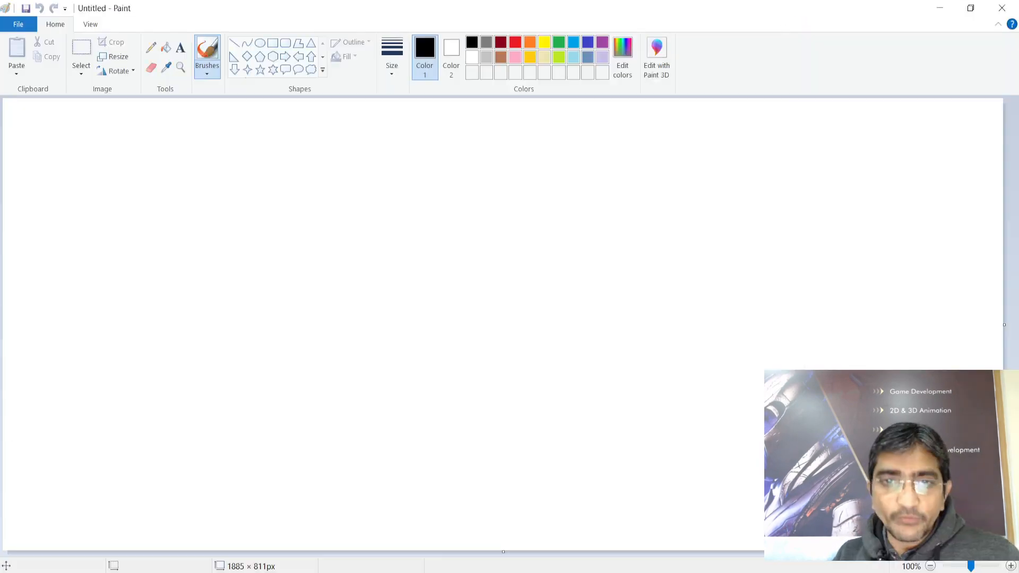
left_click(180, 48)
left_click(280, 158)
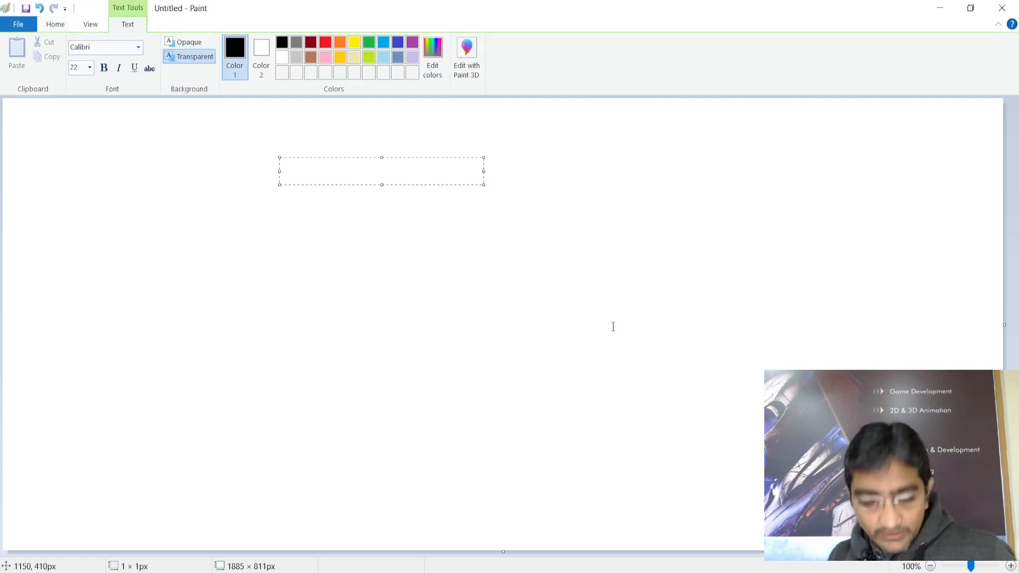
Type the channel labels Red, Green and Blue on three lines
type("R")
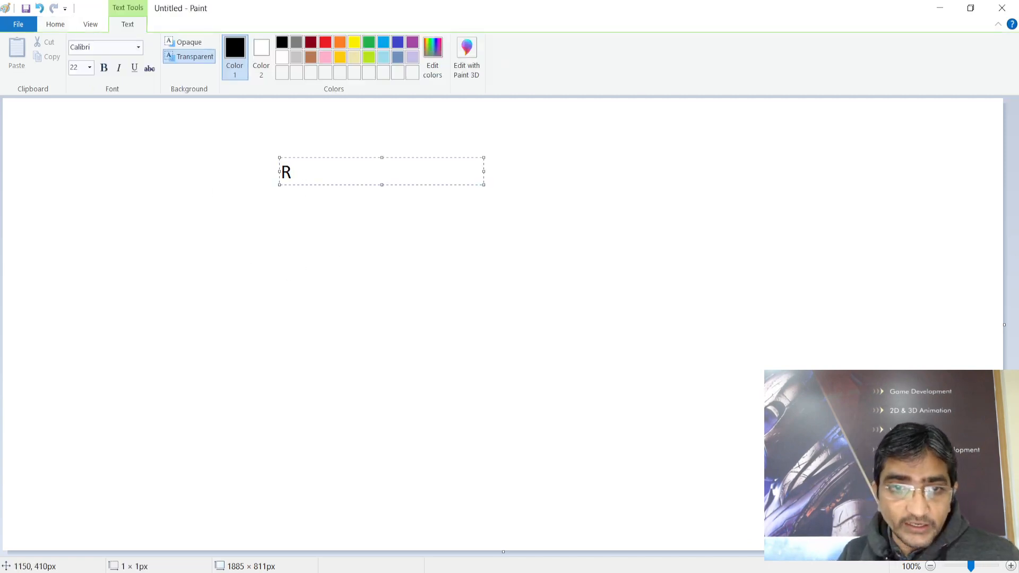
key("Return")
key("Return")
type("G")
key("Return")
key("Return")
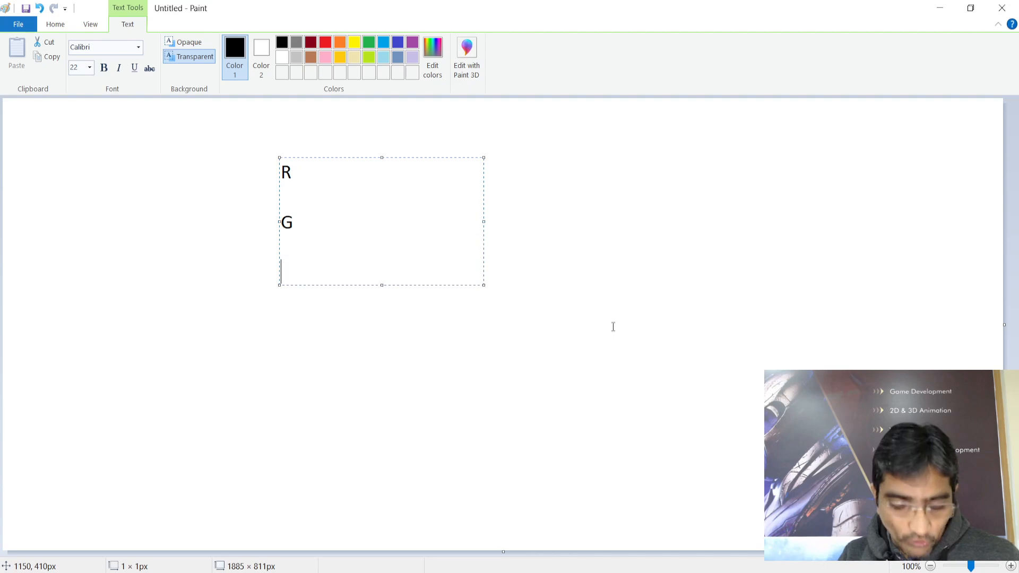
type("B")
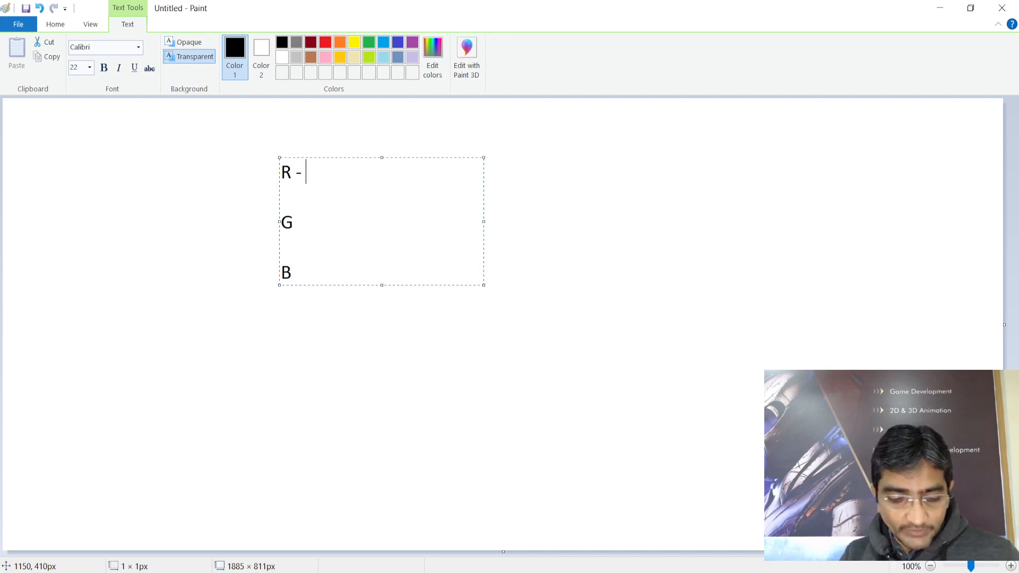
type(" Red")
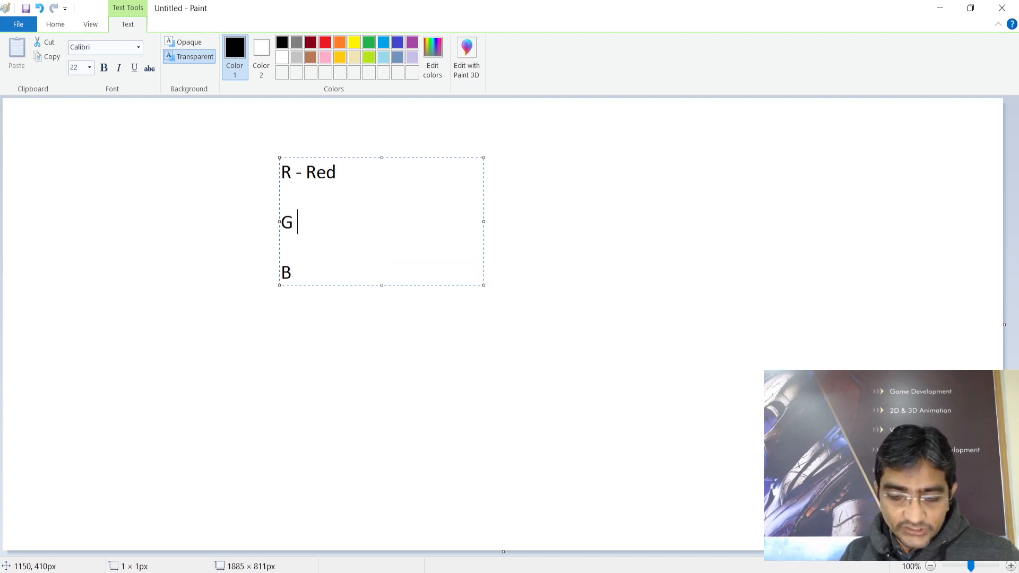
type(" - Green")
key("Return")
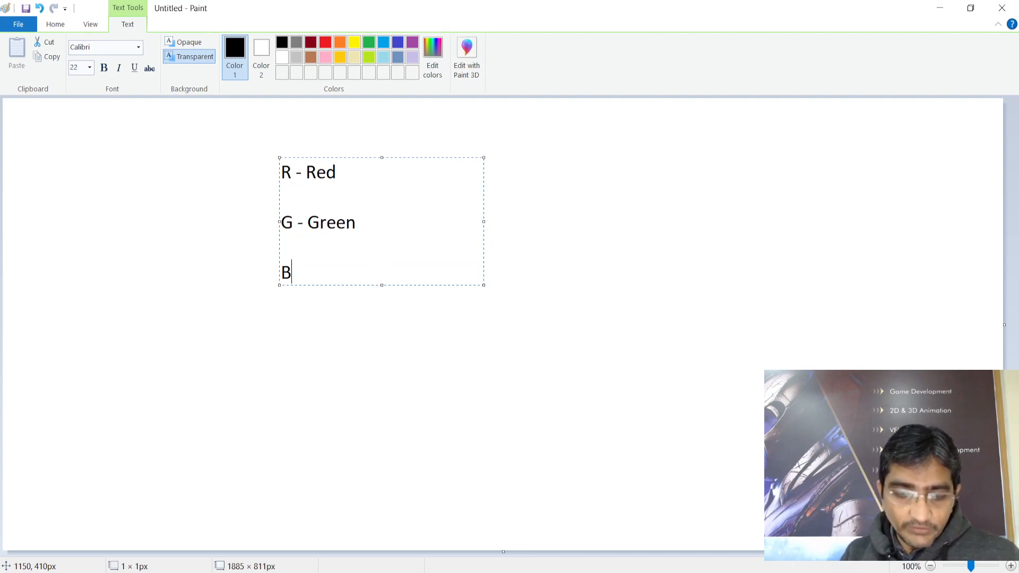
type("- B")
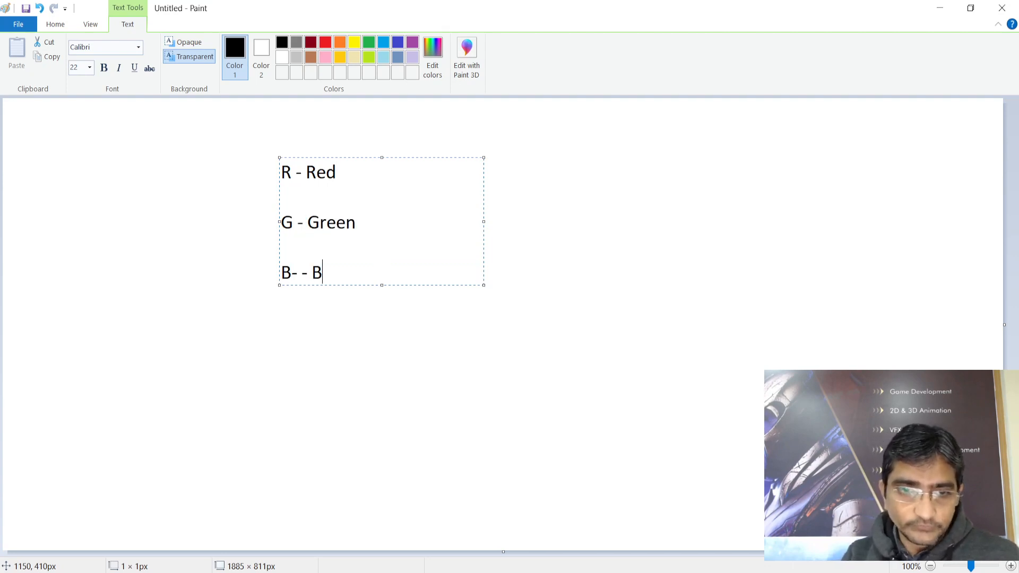
key("BackSpace")
key("BackSpace")
key("BackSpace")
key("BackSpace")
key("BackSpace")
type("- Blue")
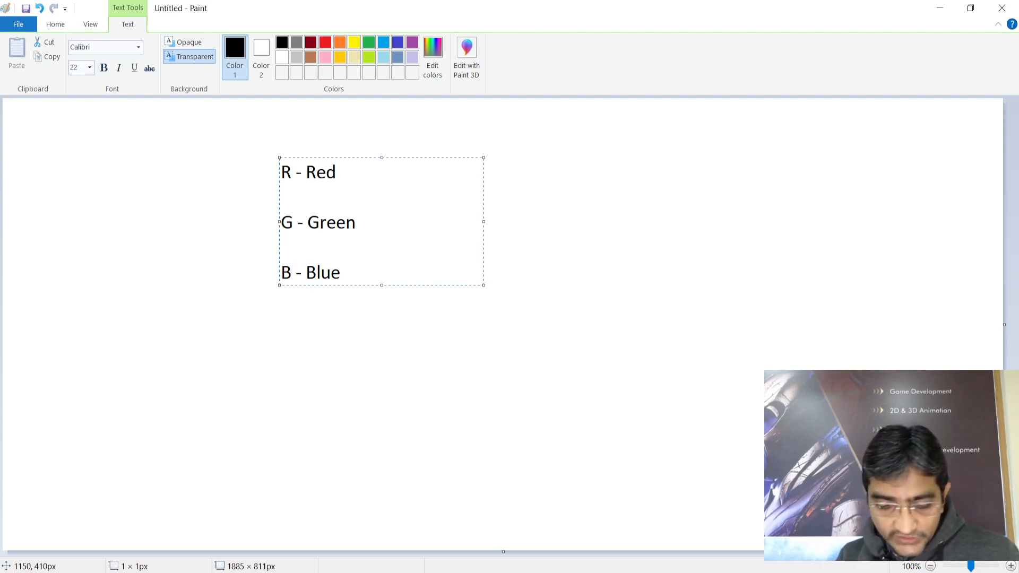
Add '0 to 255' after each of the Red, Green and Blue lines and commit the text
type("0 to 255")
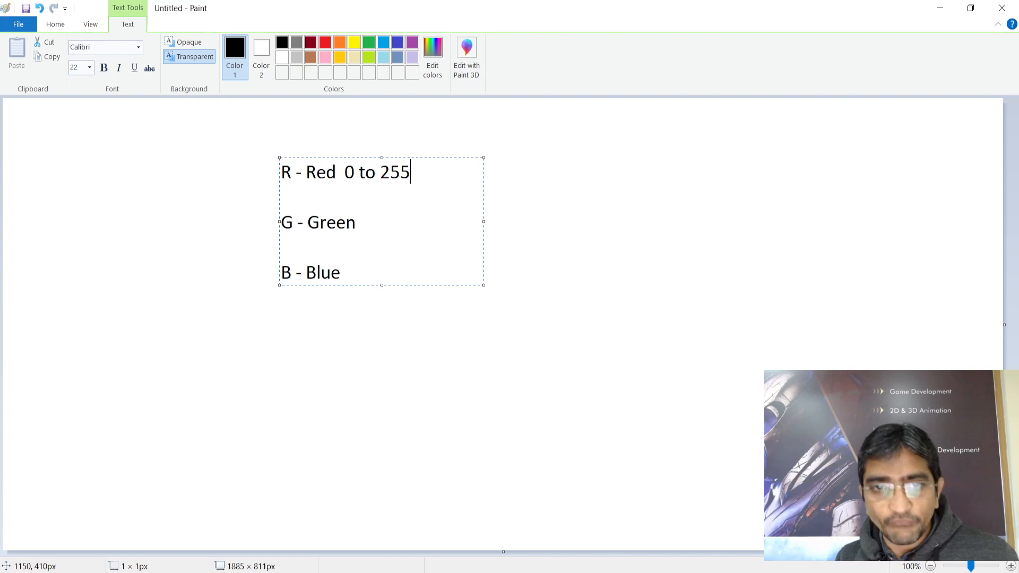
key("Return")
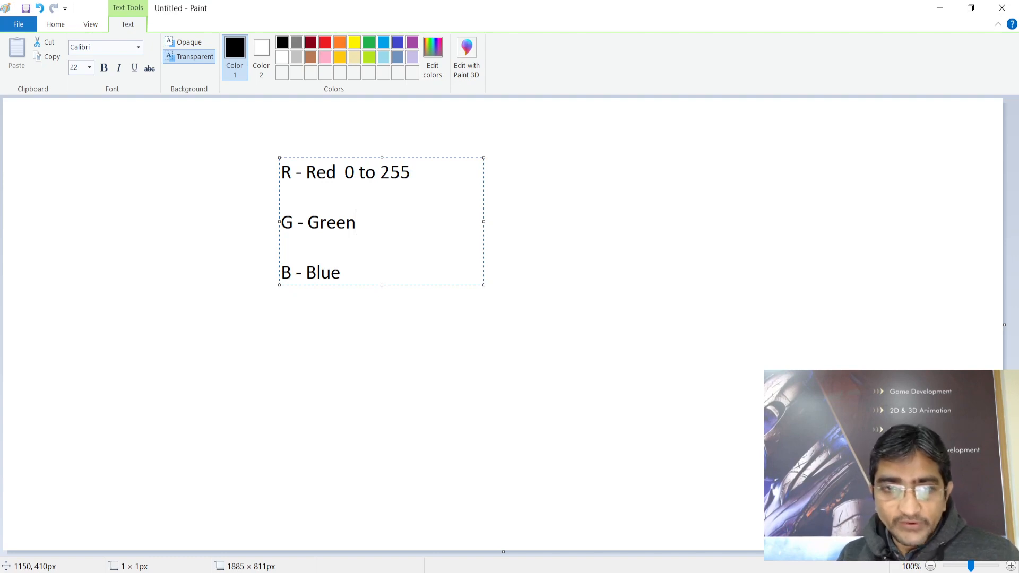
type("0 to ")
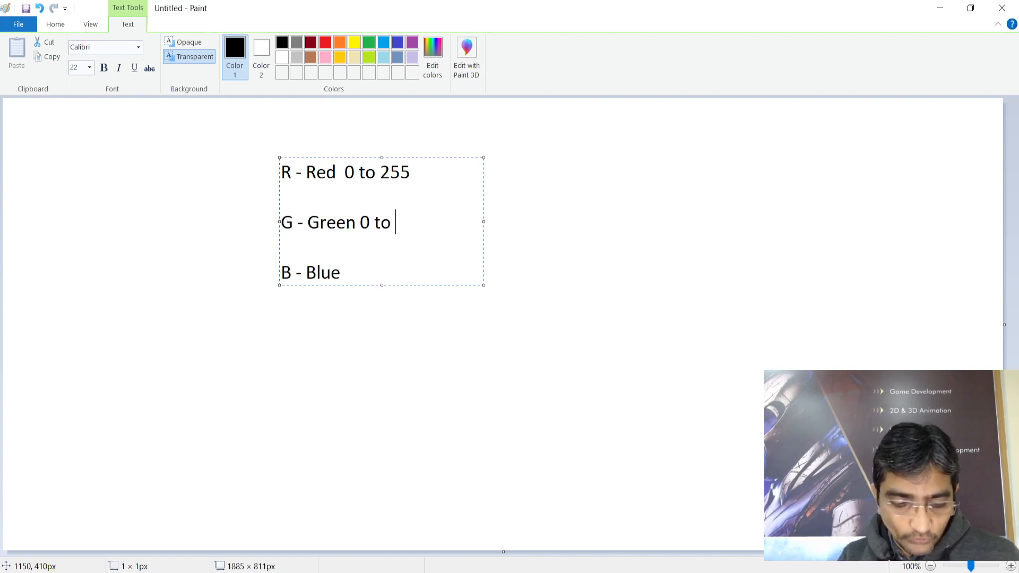
type("255")
key("Down")
type("0 to 255")
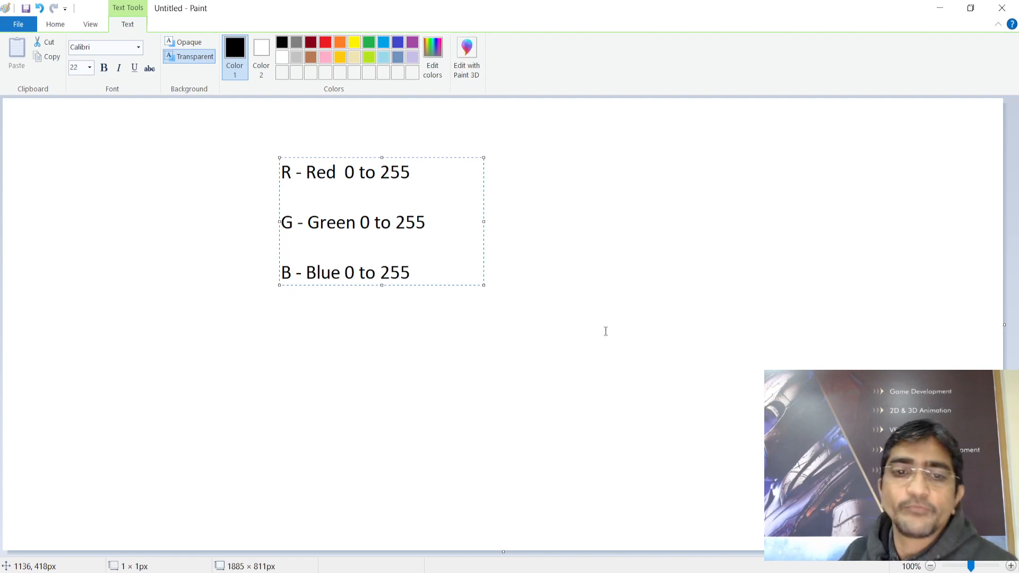
type(" -")
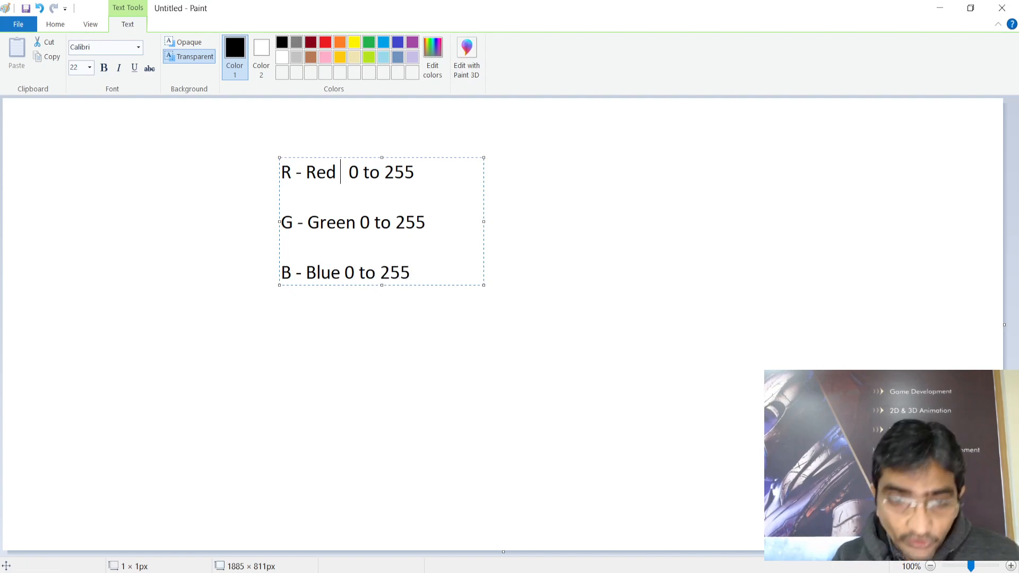
type(" -")
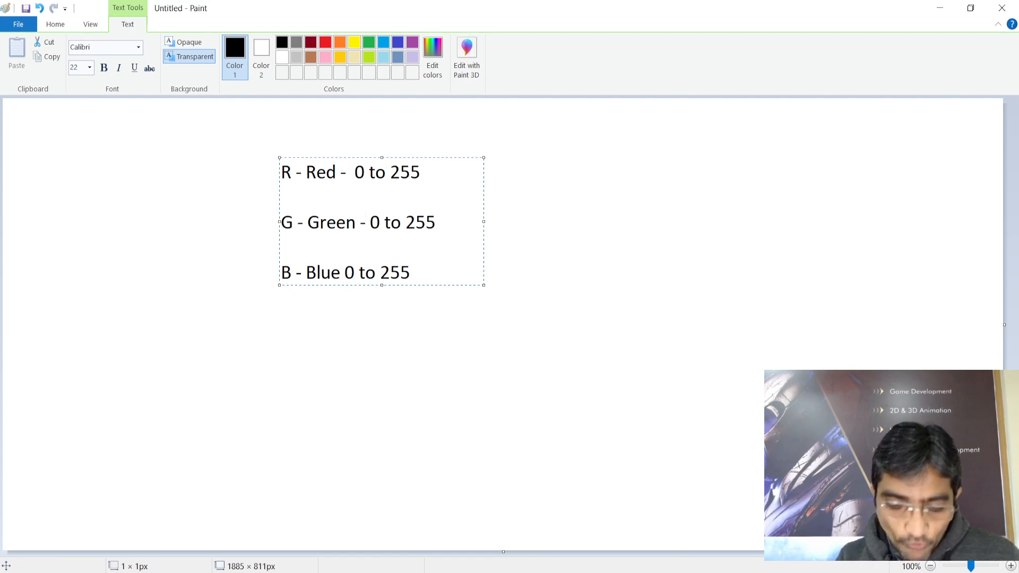
type("-")
key("BackSpace")
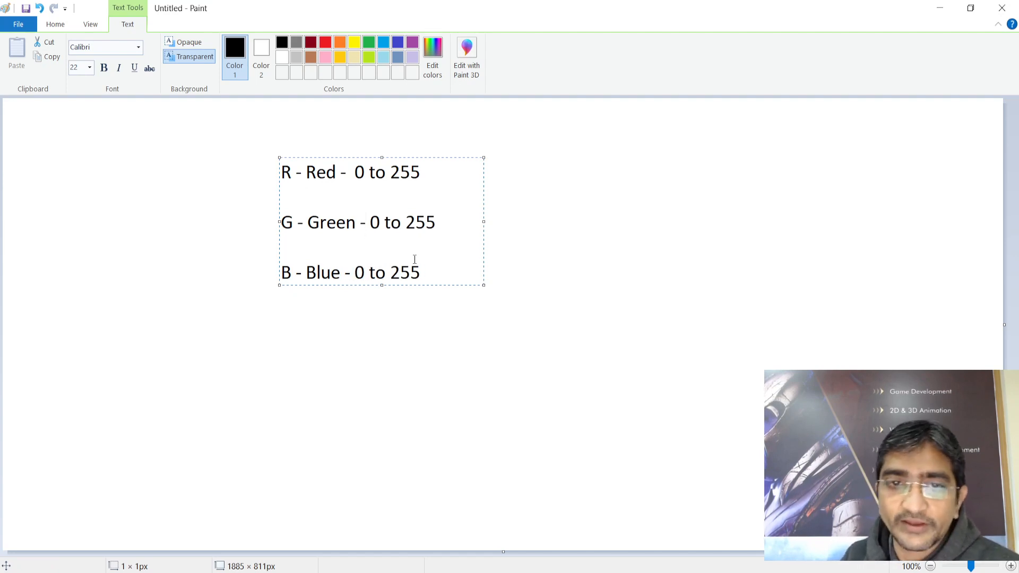
left_click(569, 213)
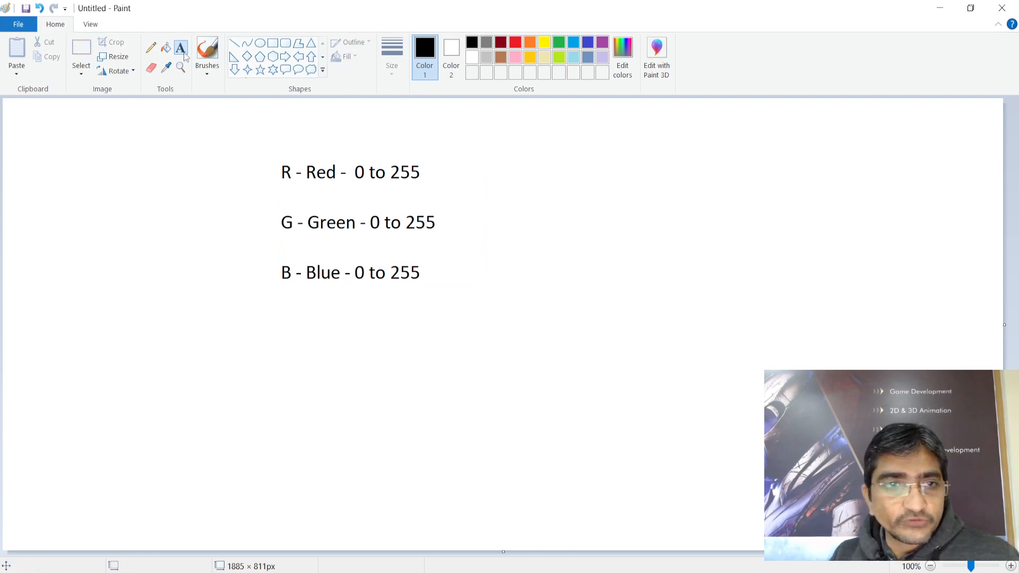
Add the text '255 , 0 , 0' beside the Red line
left_click(536, 172)
type("255")
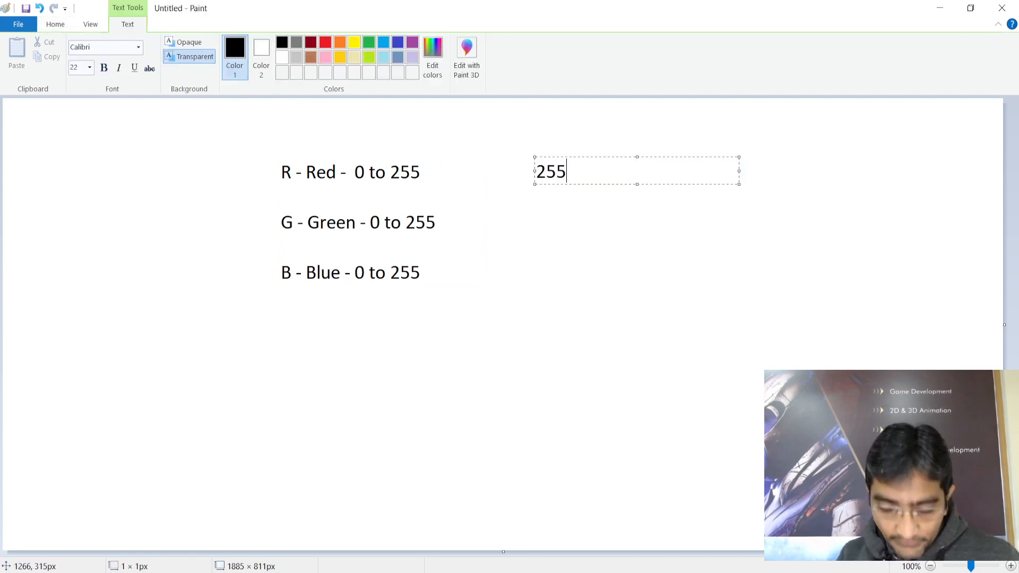
type(" , 0")
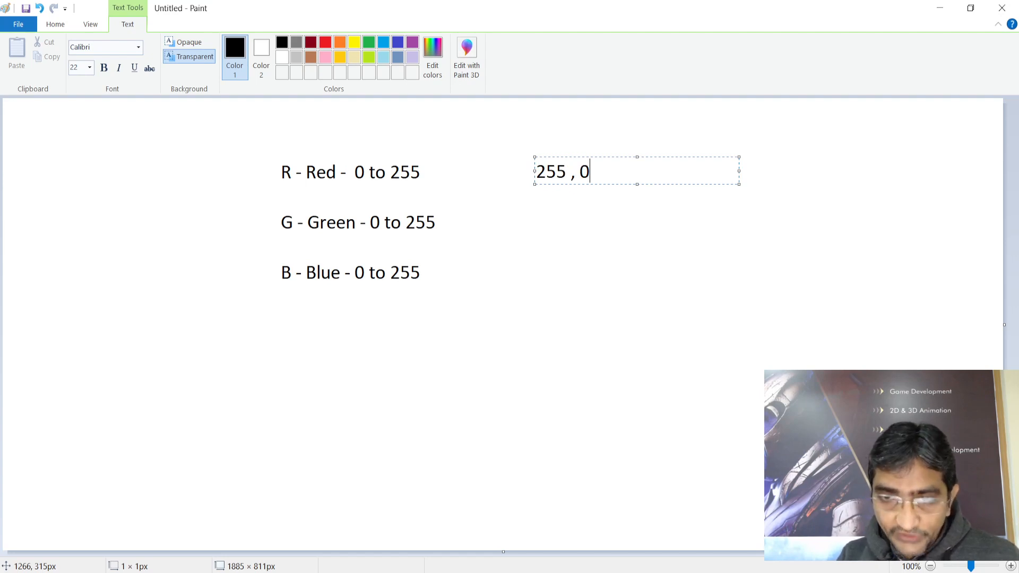
type(" , 0")
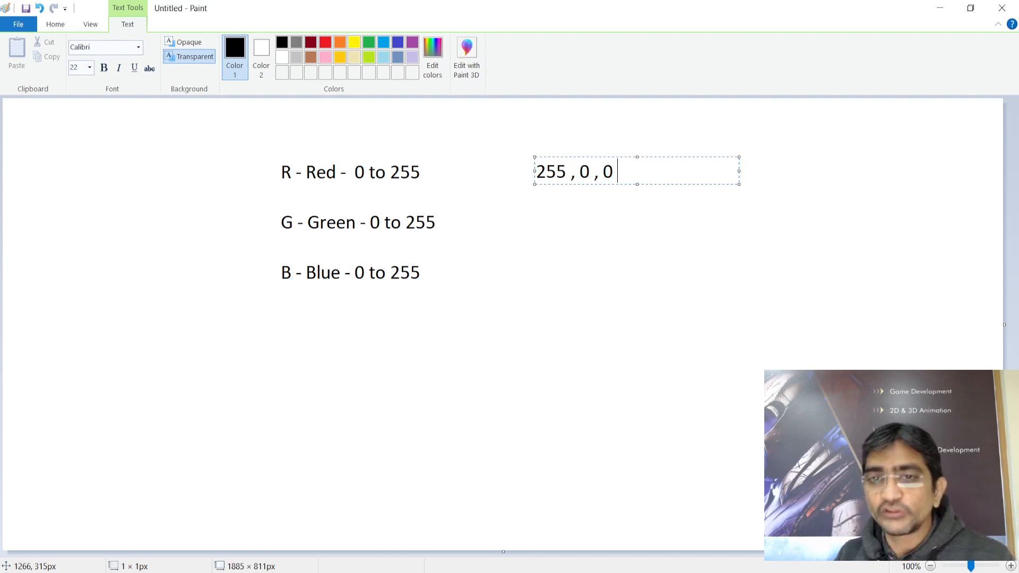
left_click(575, 259)
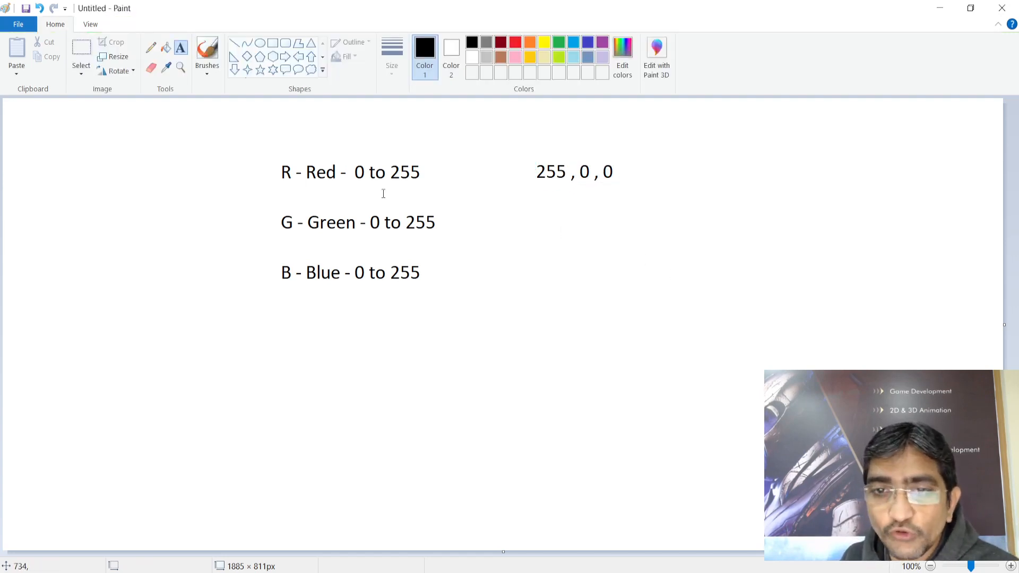
With the Pencil, circle the 255, draw an arrow, and sketch a 0-to-255 number line with ticks
left_click(150, 48)
mouse_move(534, 160)
left_mouse_down()
mouse_move(549, 186)
mouse_move(572, 166)
mouse_move(542, 155)
left_mouse_up()
mouse_move(581, 193)
left_mouse_down()
mouse_move(580, 208)
mouse_move(609, 184)
mouse_move(665, 167)
mouse_move(651, 177)
mouse_move(635, 166)
left_mouse_up()
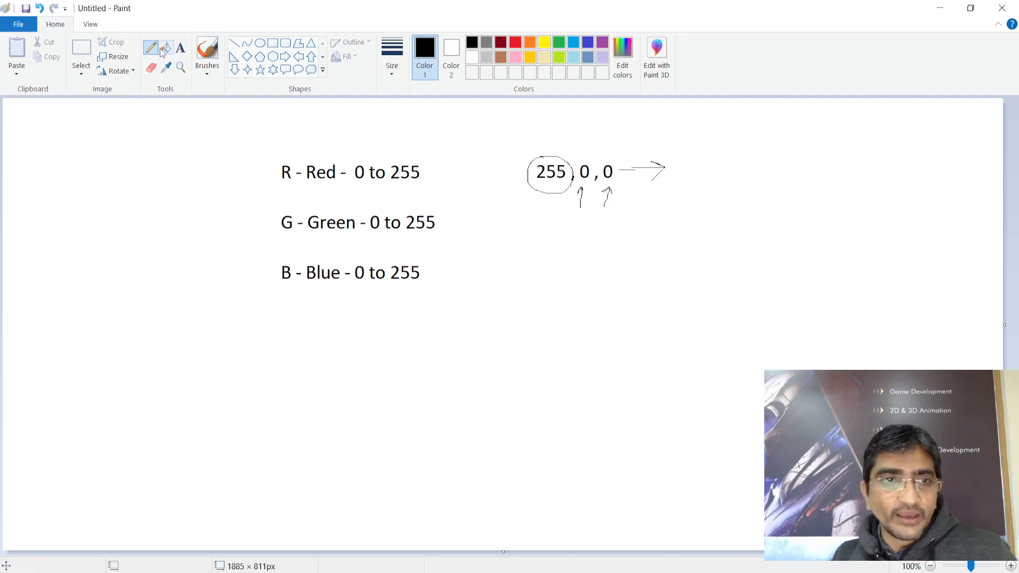
mouse_move(342, 361)
left_mouse_down()
mouse_move(603, 362)
mouse_move(608, 394)
mouse_move(627, 384)
mouse_move(633, 395)
left_mouse_up()
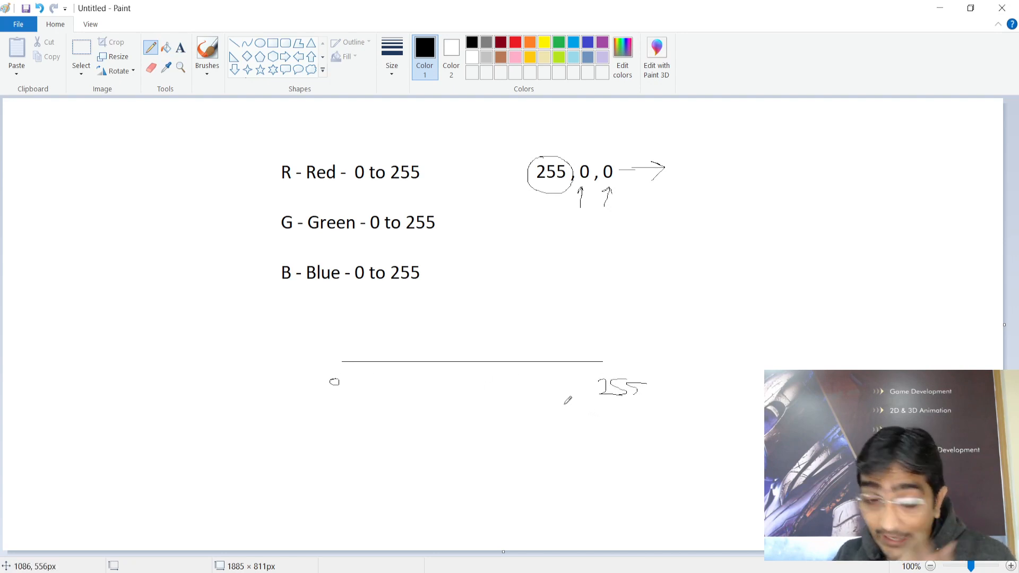
left_click_drag(601, 366, 603, 348)
mouse_move(603, 349)
left_mouse_down()
mouse_move(604, 369)
mouse_move(603, 357)
left_mouse_up()
left_click_drag(602, 357, 603, 370)
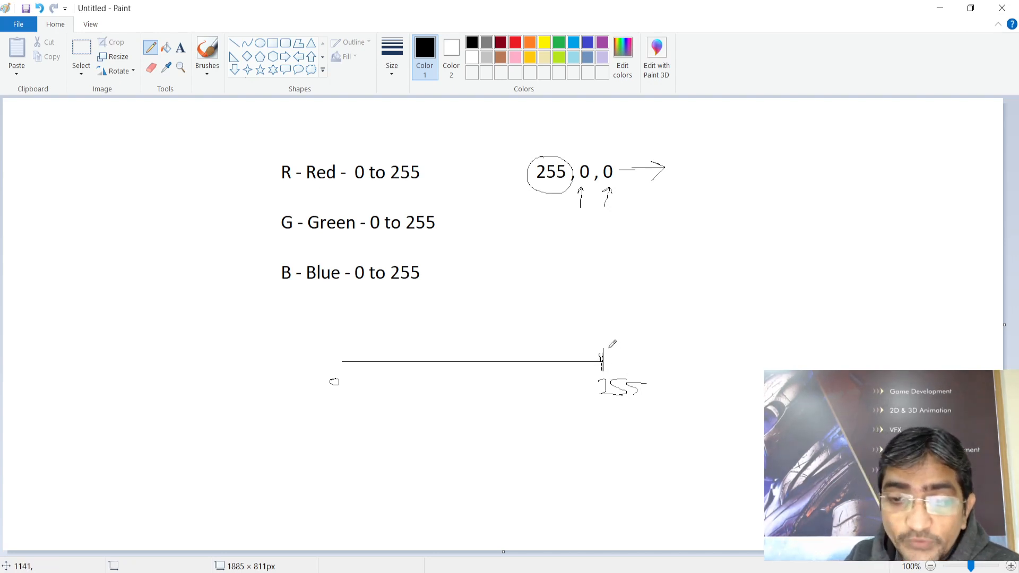
mouse_move(595, 346)
left_mouse_down()
mouse_move(465, 346)
mouse_move(461, 381)
mouse_move(462, 340)
mouse_move(391, 353)
mouse_move(346, 346)
mouse_move(346, 377)
left_mouse_up()
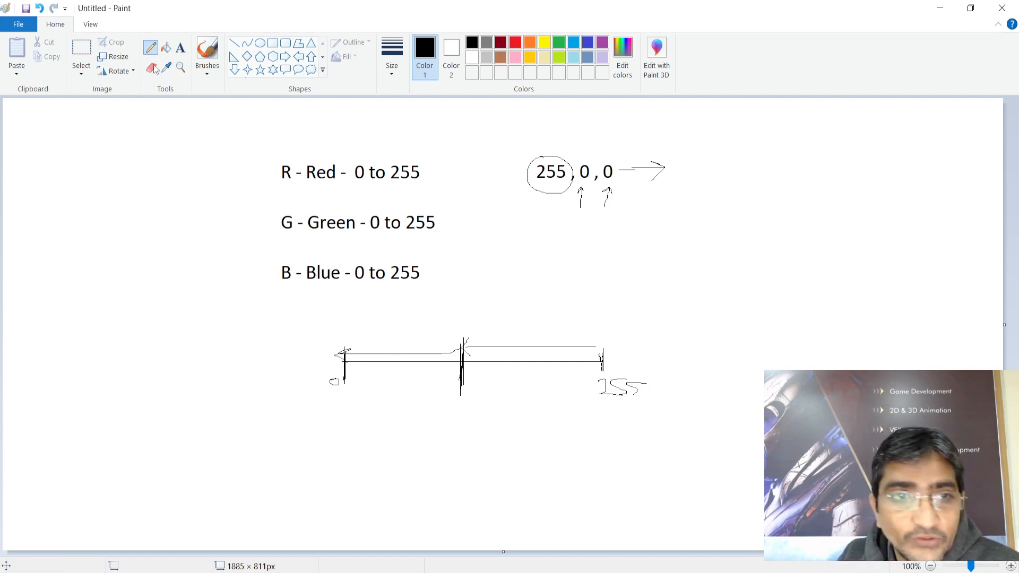
Type the green '0, 255, 0' and blue '0, 0 , 255' examples below the red one
left_click(181, 49)
left_click_drag(542, 220, 746, 249)
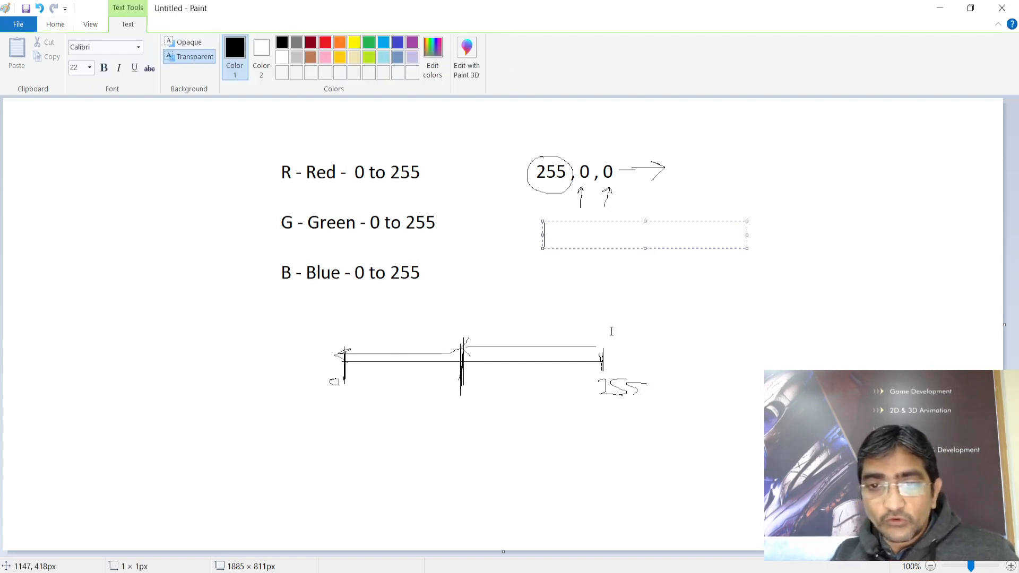
type("0, 255")
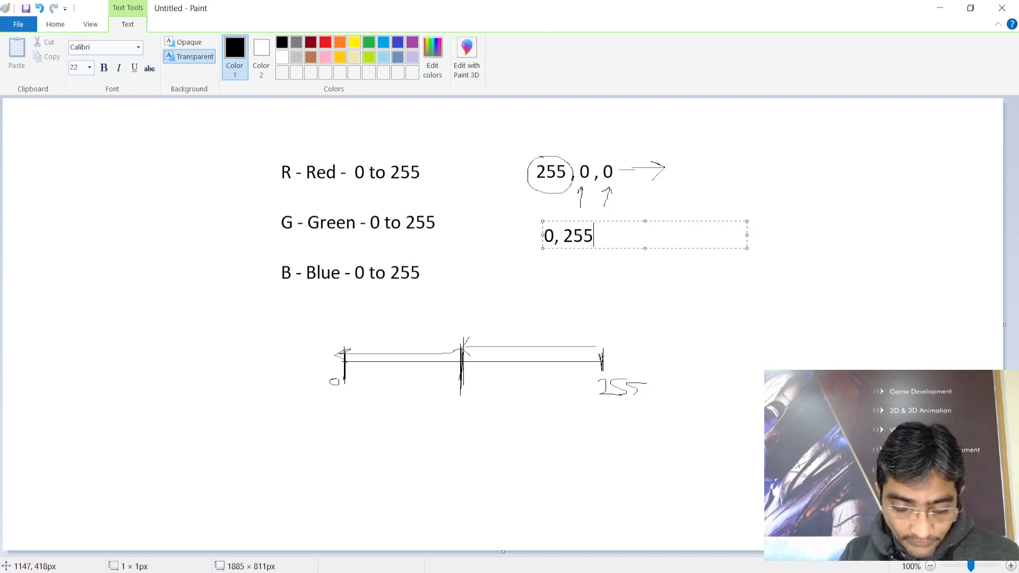
type(", 0")
key("Left")
key("Left")
key("Left")
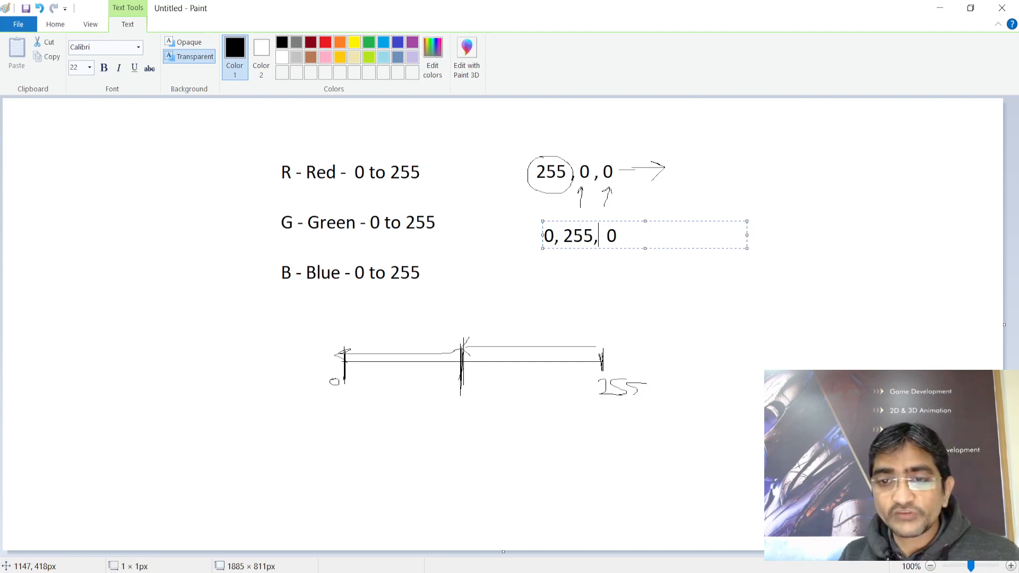
key("End")
key("Return")
key("Return")
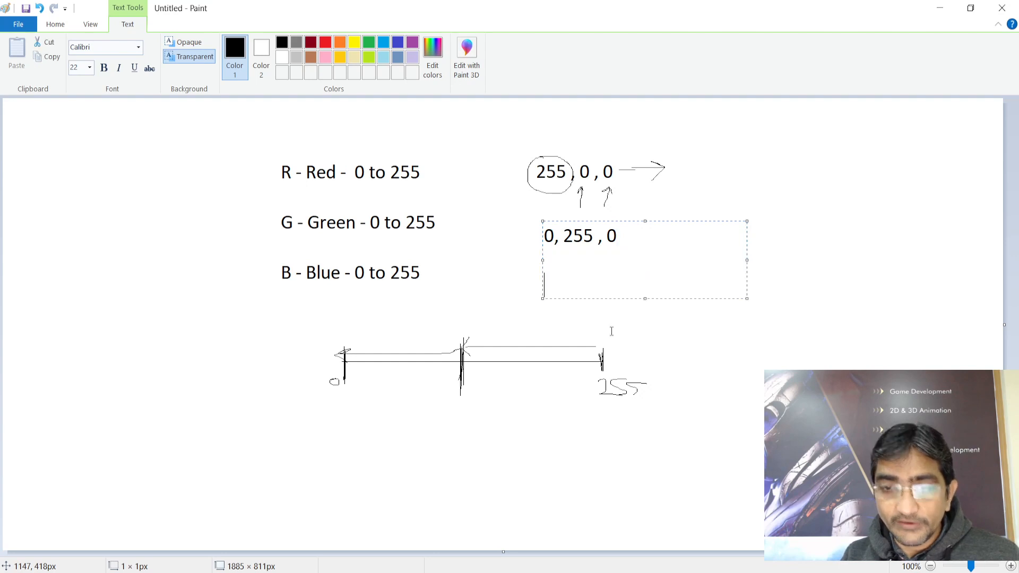
type("0, 0 , 255")
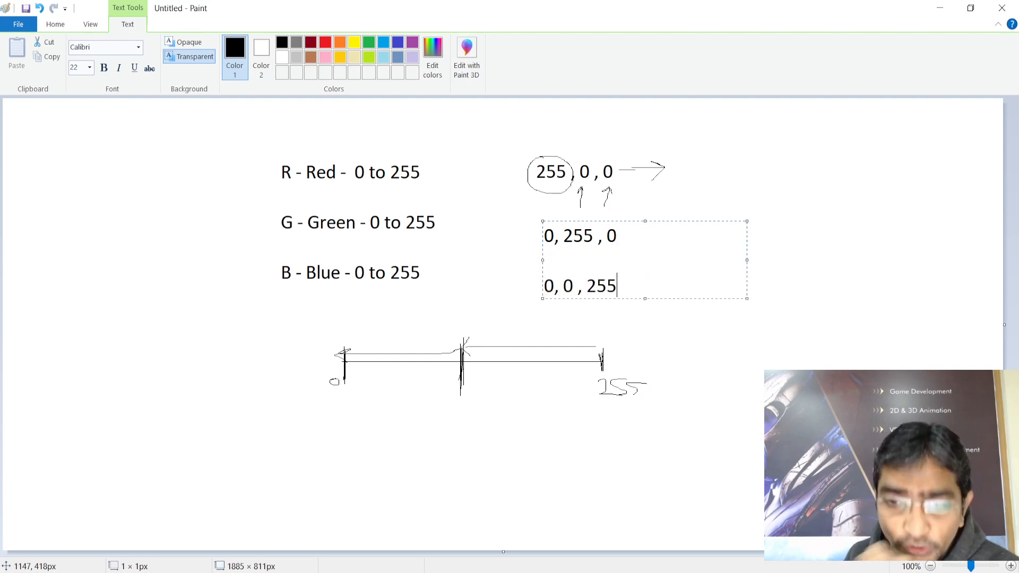
left_click(685, 332)
Add a '100 , 0 , 0' example, circle and box it, and mark 100 on the number line
left_click(711, 212)
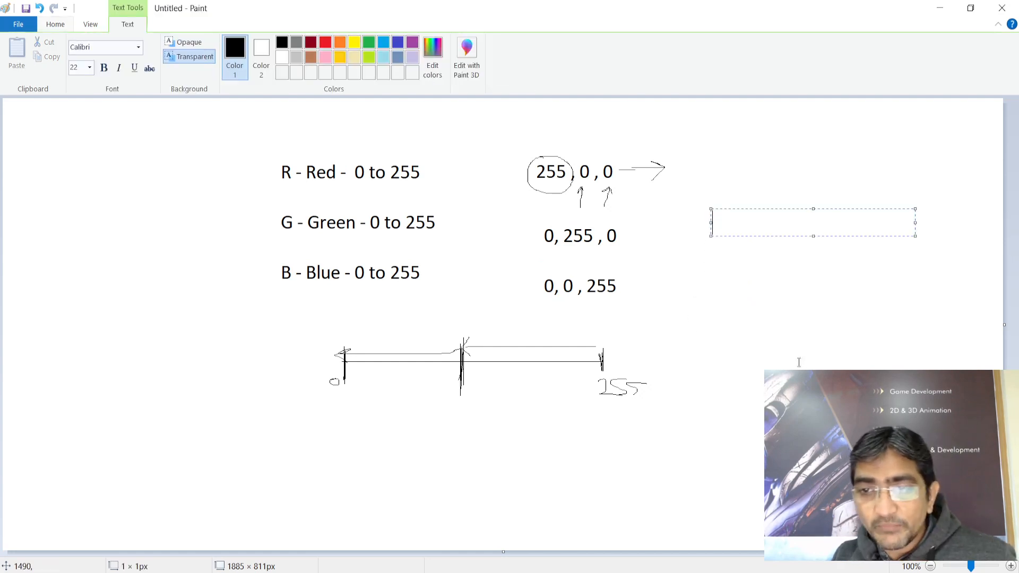
type("100 , ")
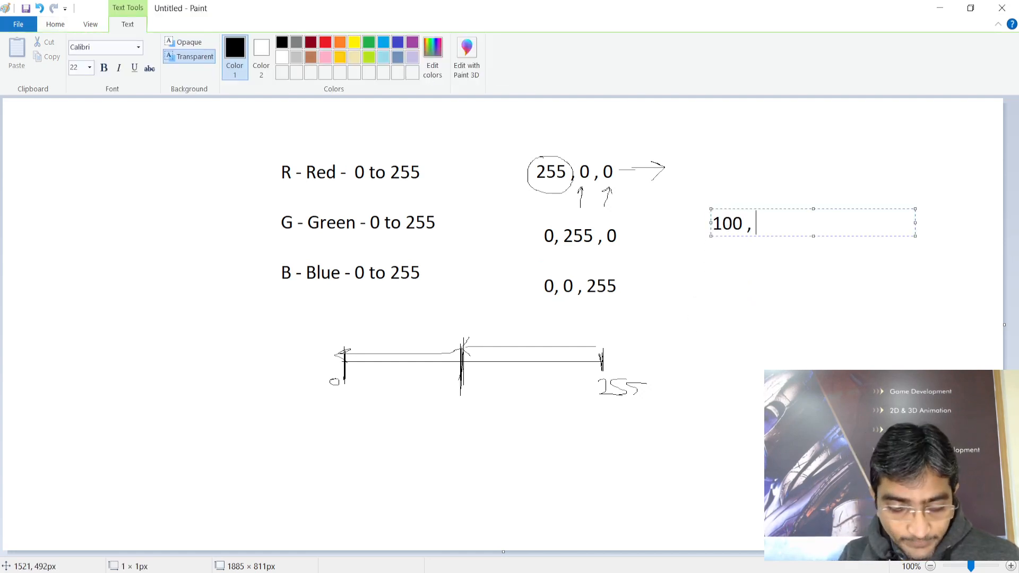
type("0 , 0")
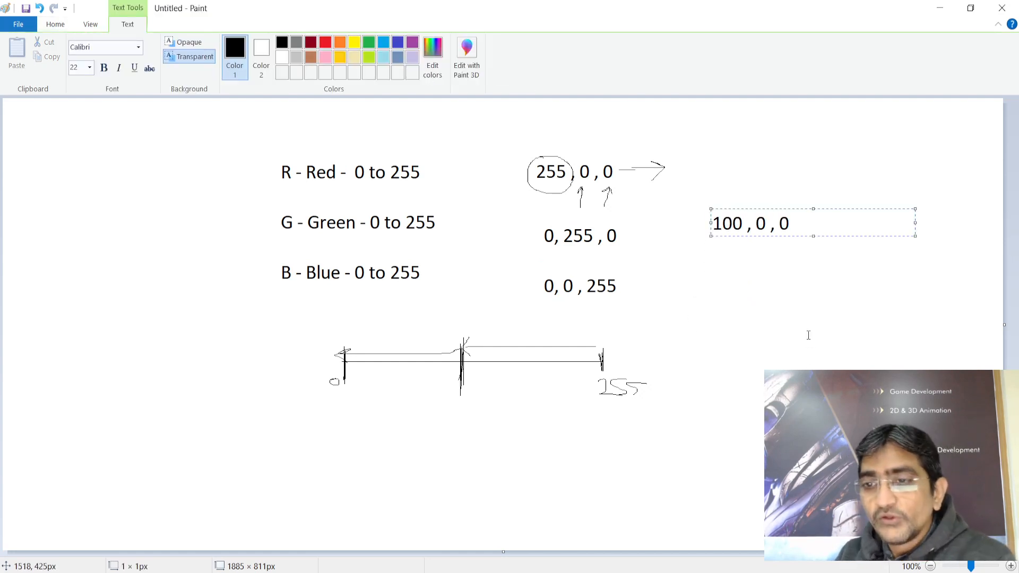
left_click(779, 250)
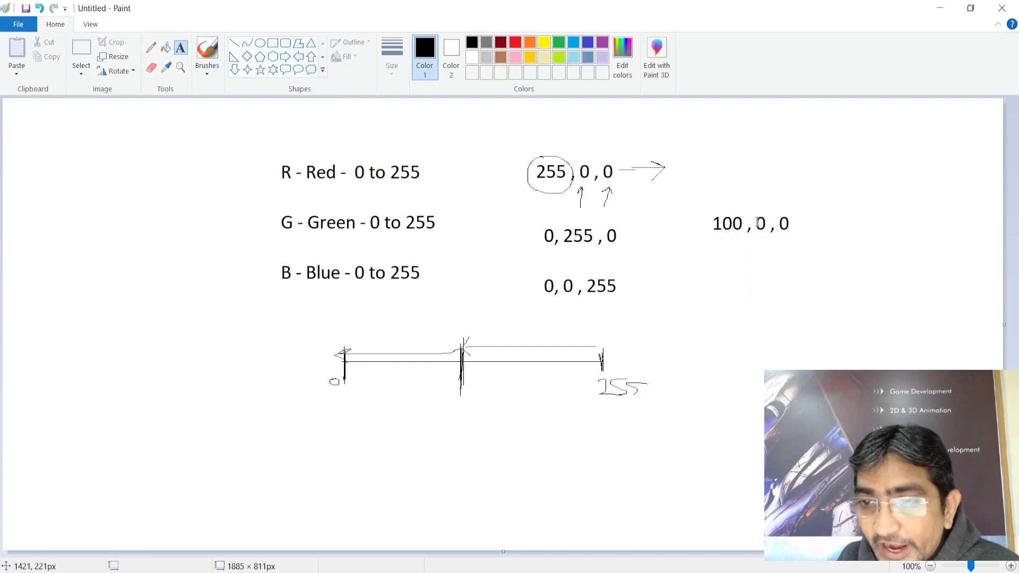
left_click(151, 48)
mouse_move(784, 205)
left_mouse_down()
mouse_move(771, 200)
mouse_move(752, 239)
mouse_move(806, 223)
mouse_move(774, 200)
mouse_move(714, 208)
mouse_move(730, 245)
mouse_move(757, 211)
mouse_move(729, 200)
left_mouse_up()
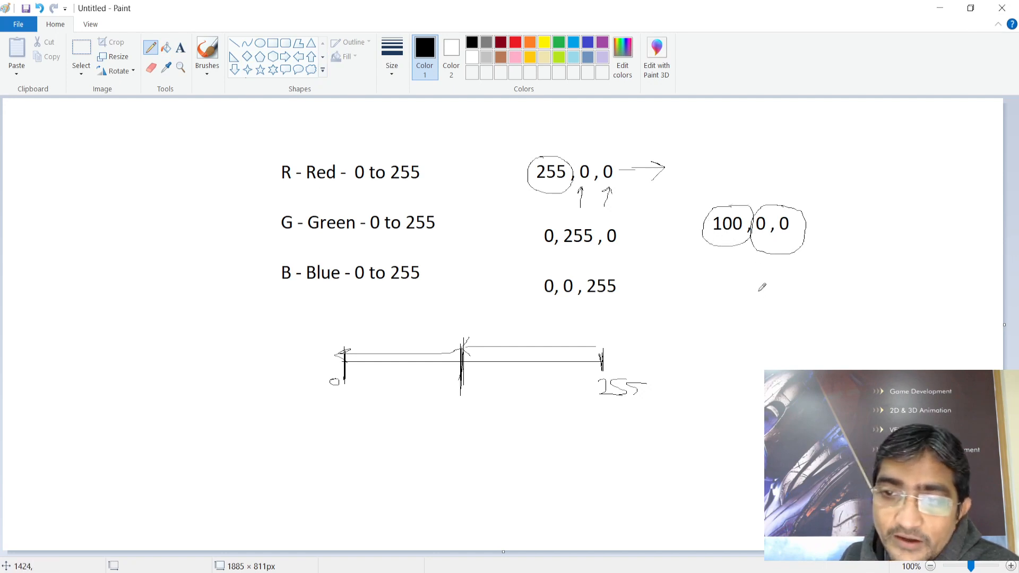
mouse_move(479, 337)
left_mouse_down()
mouse_move(484, 379)
mouse_move(483, 353)
left_mouse_up()
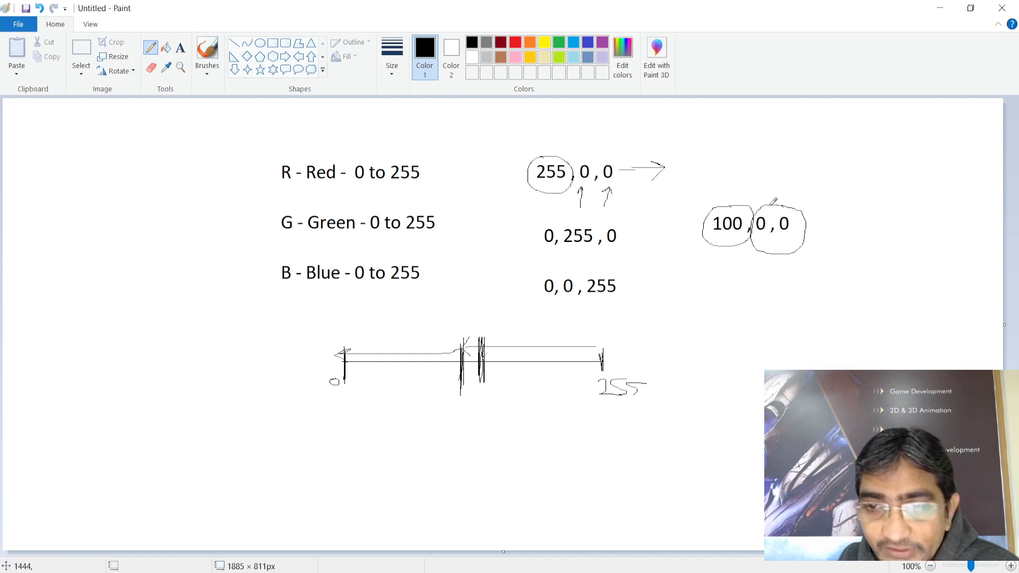
mouse_move(686, 185)
left_mouse_down()
mouse_move(781, 180)
mouse_move(829, 247)
mouse_move(713, 268)
mouse_move(695, 244)
mouse_move(686, 184)
left_mouse_up()
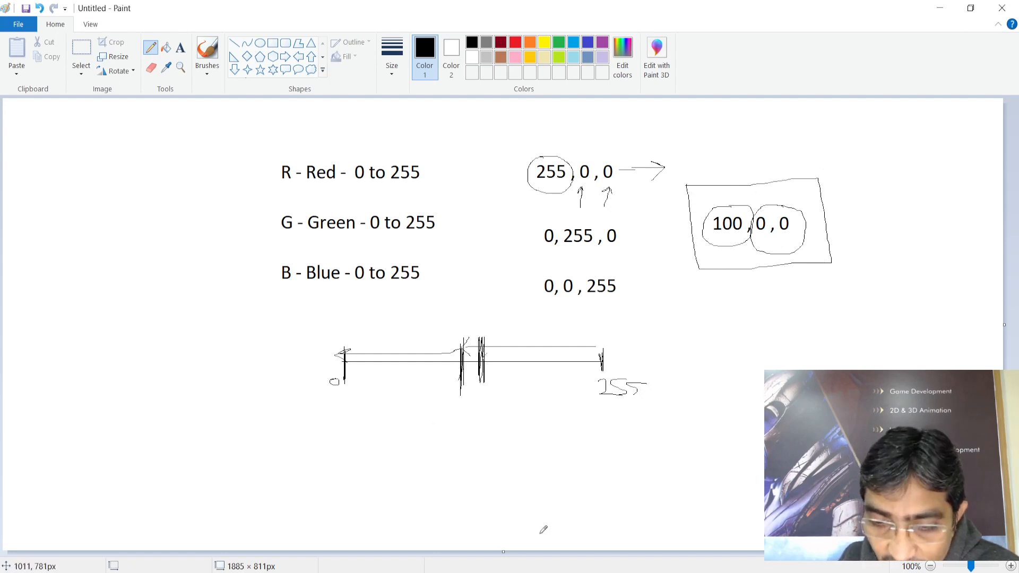
Return to NukeX and open Write1's channels dropdown
mouse_move(541, 565)
left_click(609, 531)
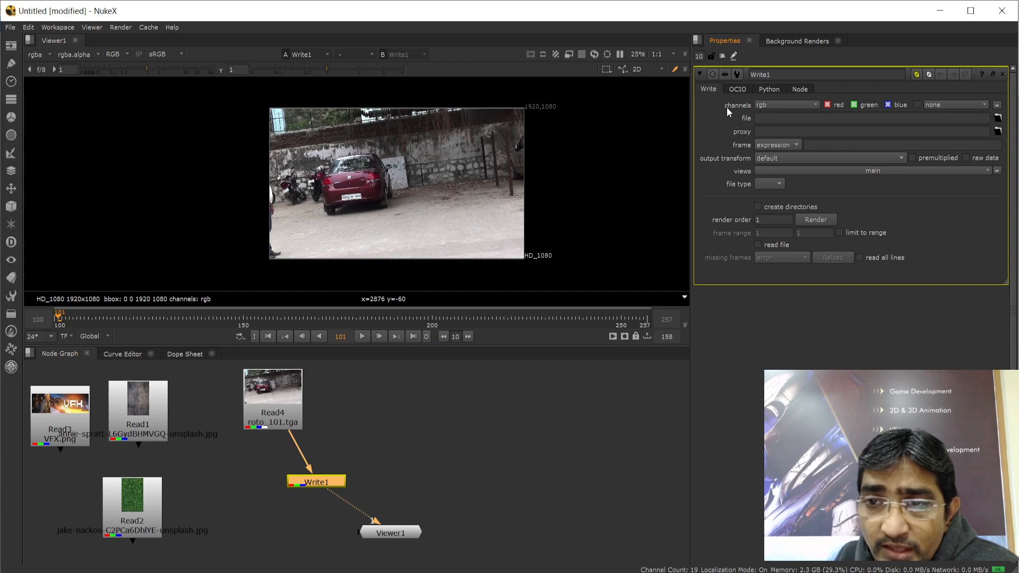
left_click(799, 109)
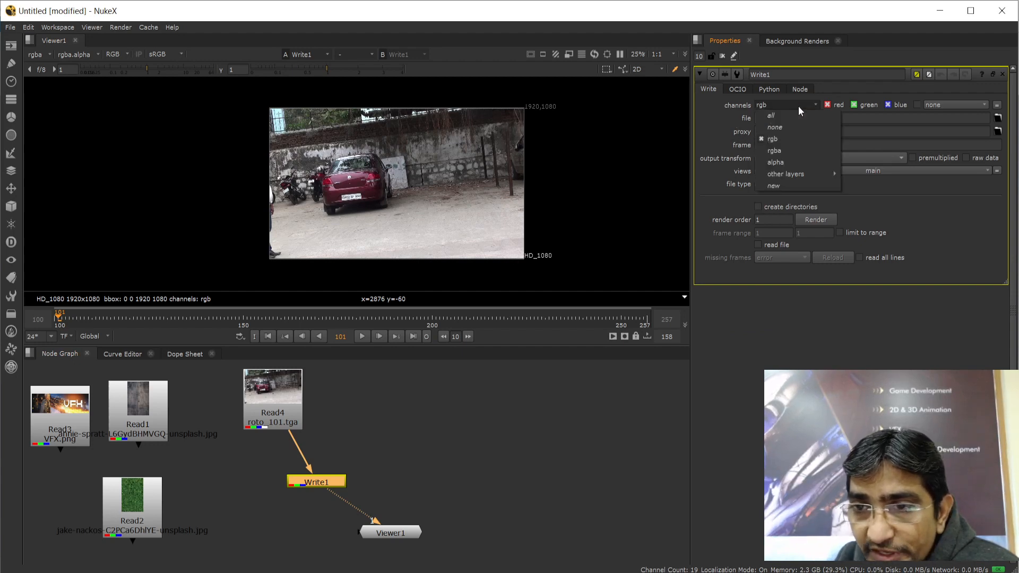
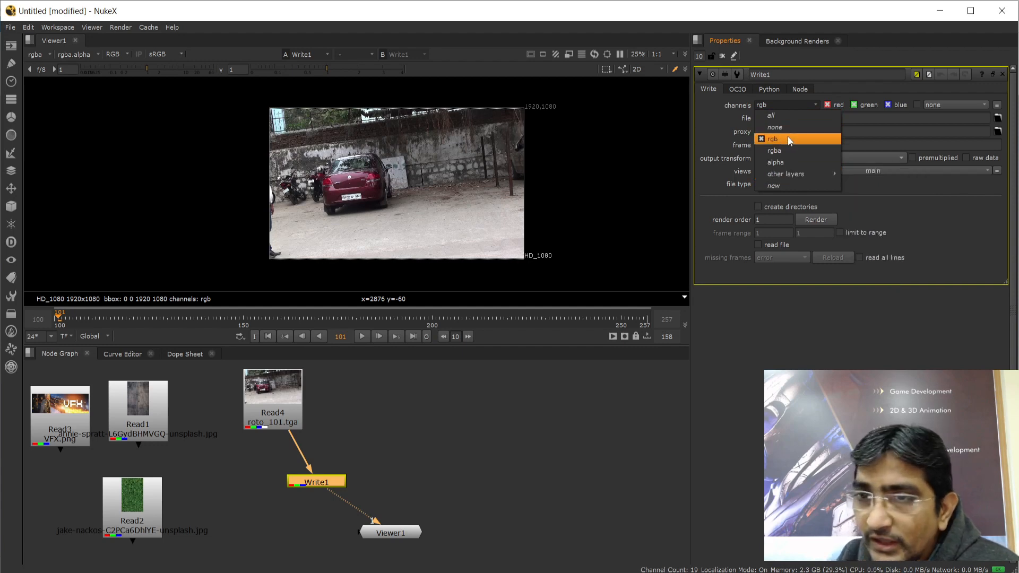
Keep Write1 on rgb, toggling red, green and blue off and back on so all three stay enabled
left_click(787, 137)
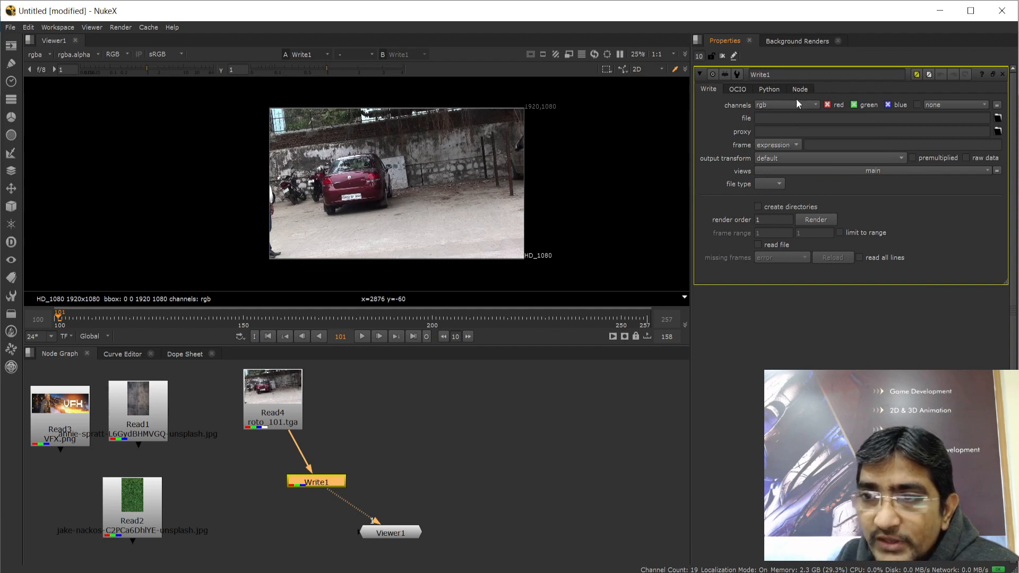
left_click(827, 105)
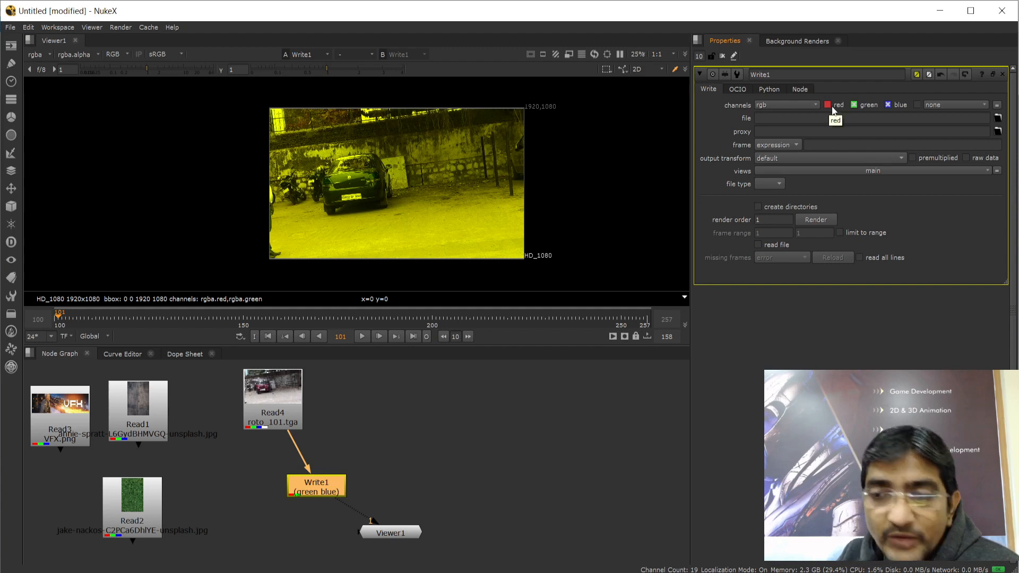
left_click(827, 105)
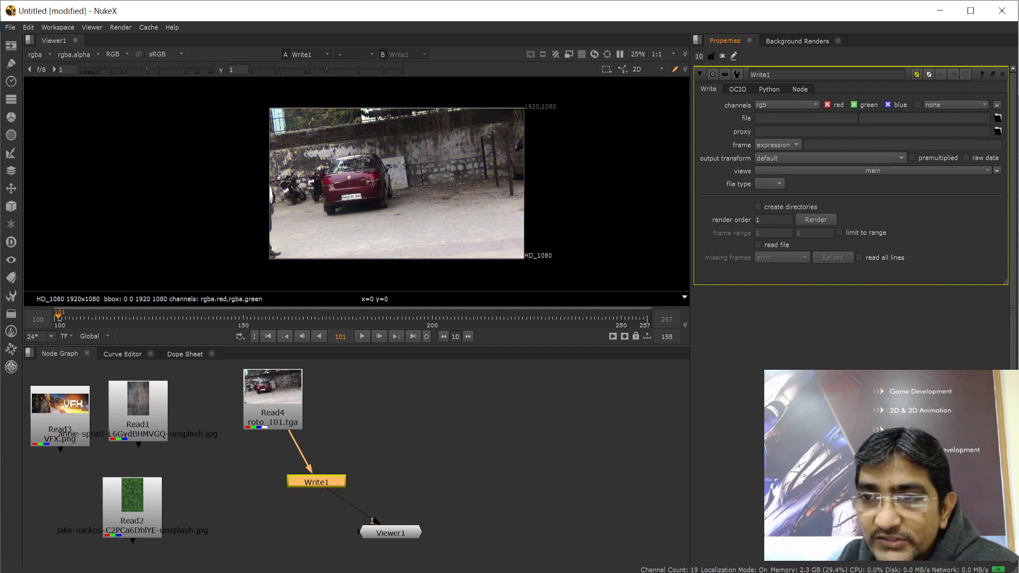
left_click(888, 105)
left_click(853, 105)
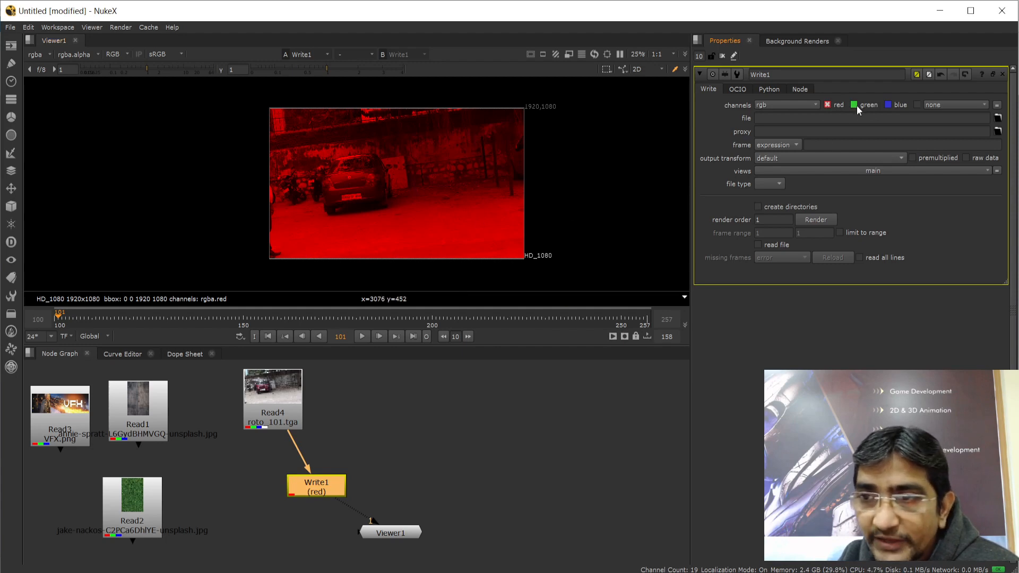
left_click(853, 105)
left_click(887, 105)
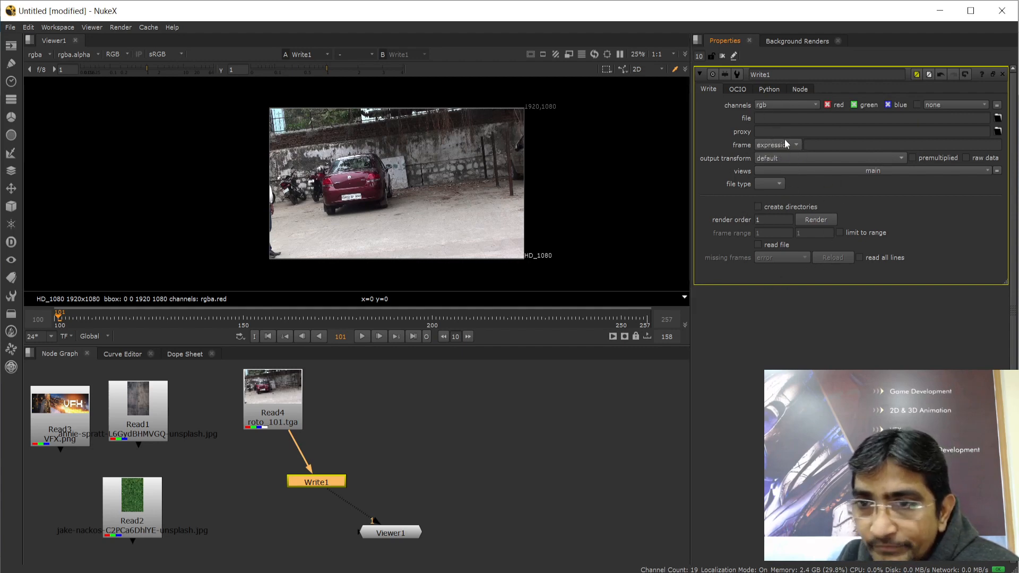
left_click(763, 118)
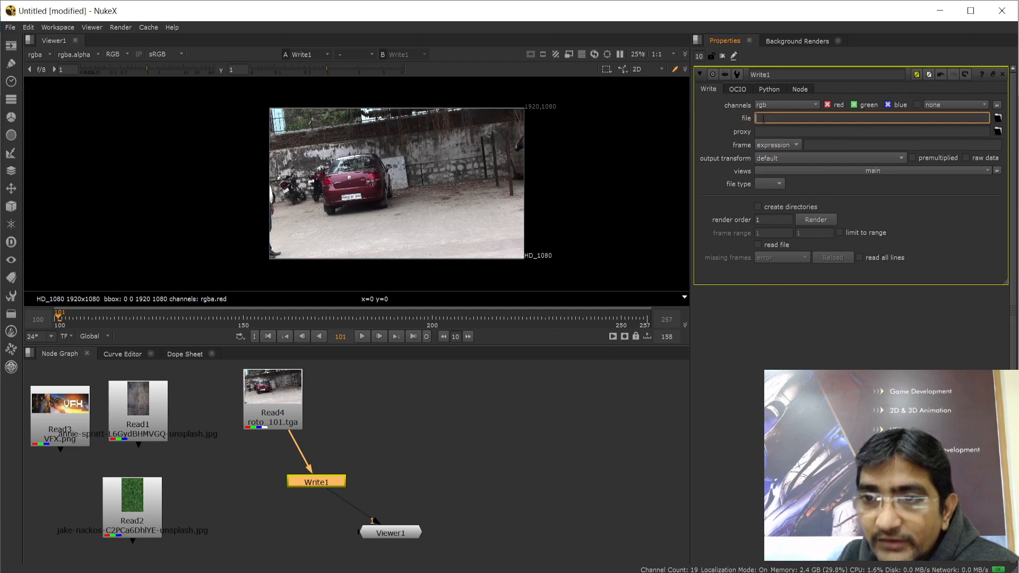
left_click(998, 119)
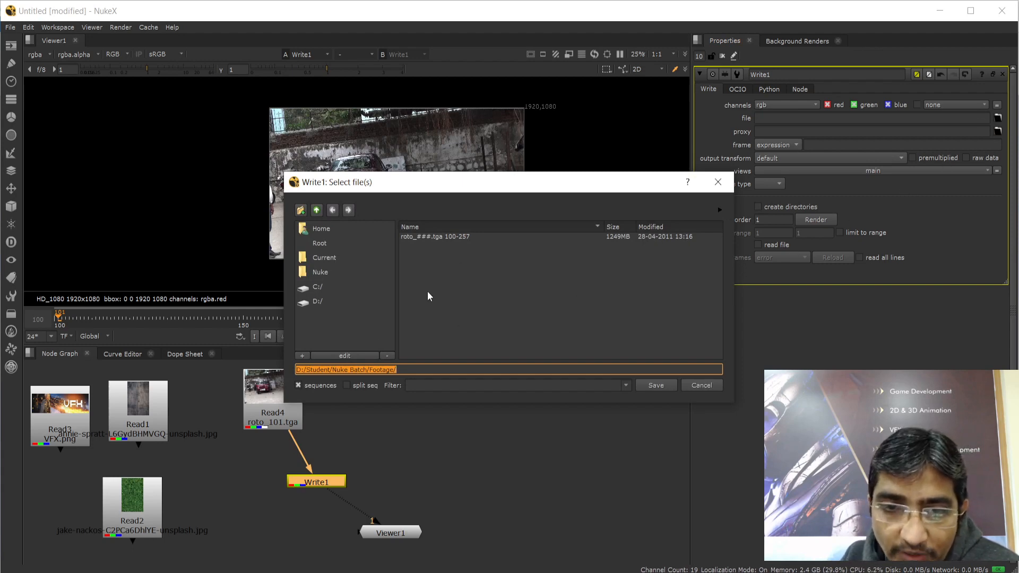
left_click(316, 210)
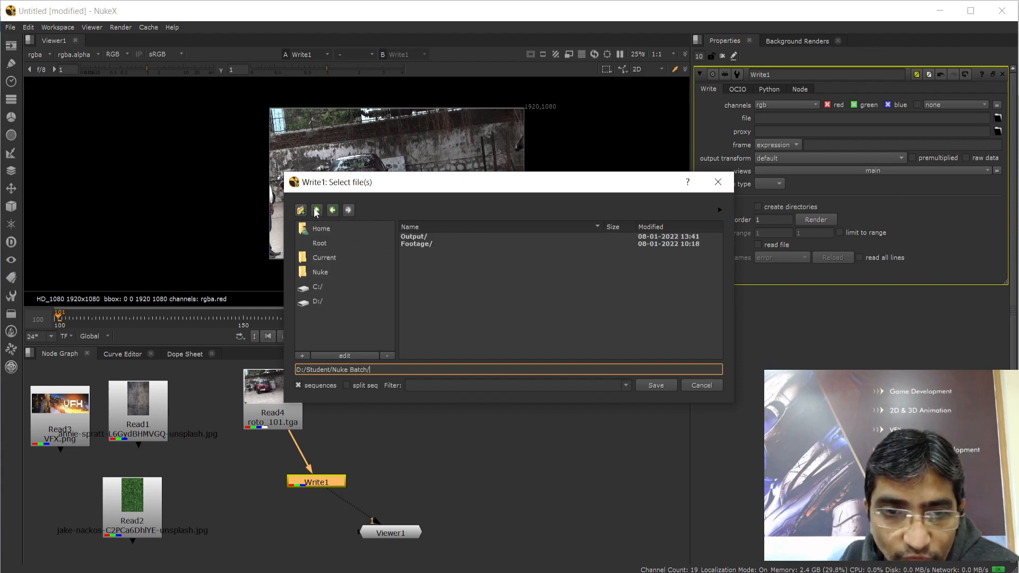
double_click(421, 236)
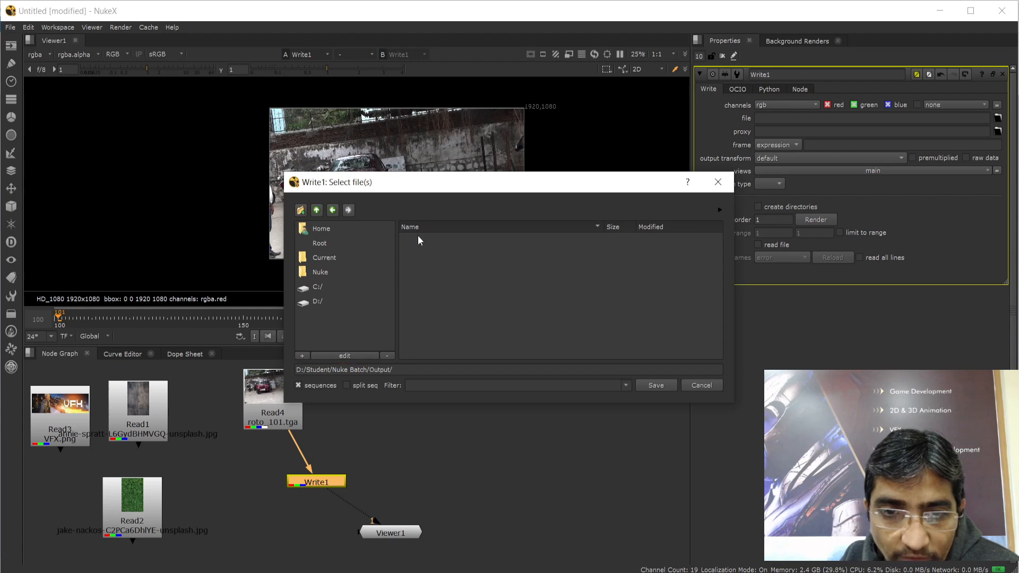
left_click(453, 370)
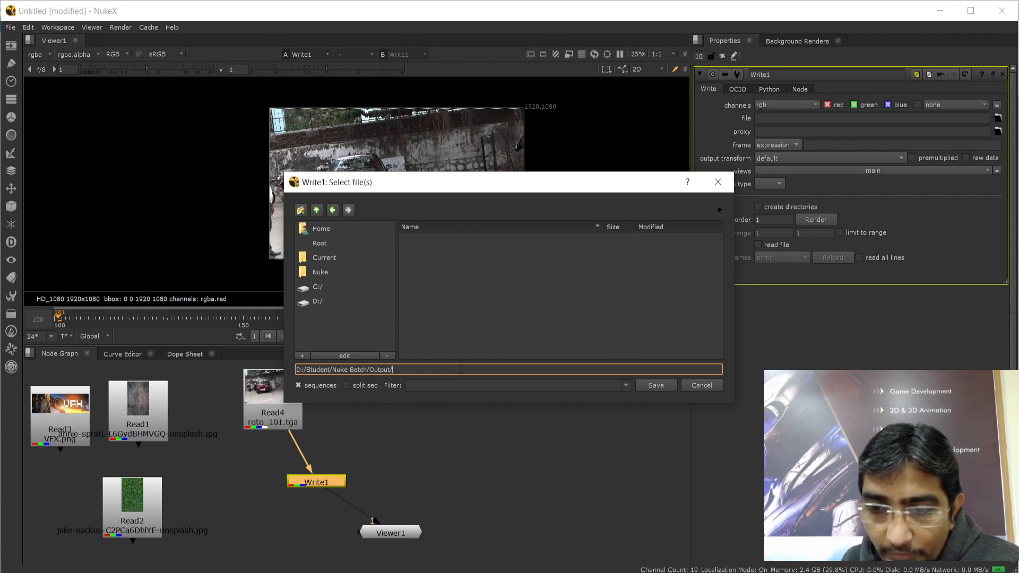
left_click(710, 387)
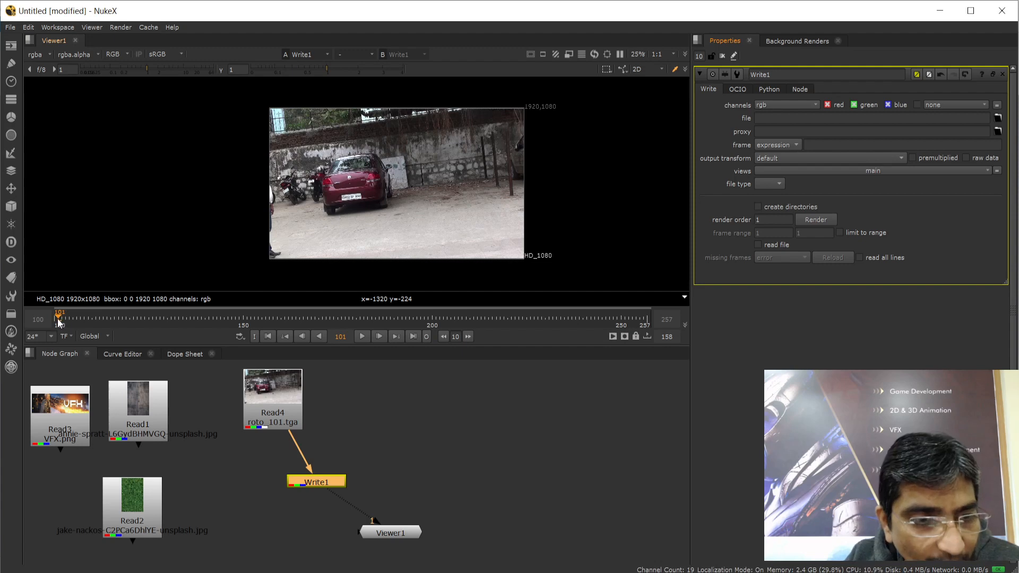
mouse_move(58, 316)
left_mouse_down()
mouse_move(648, 316)
mouse_move(50, 316)
left_mouse_up()
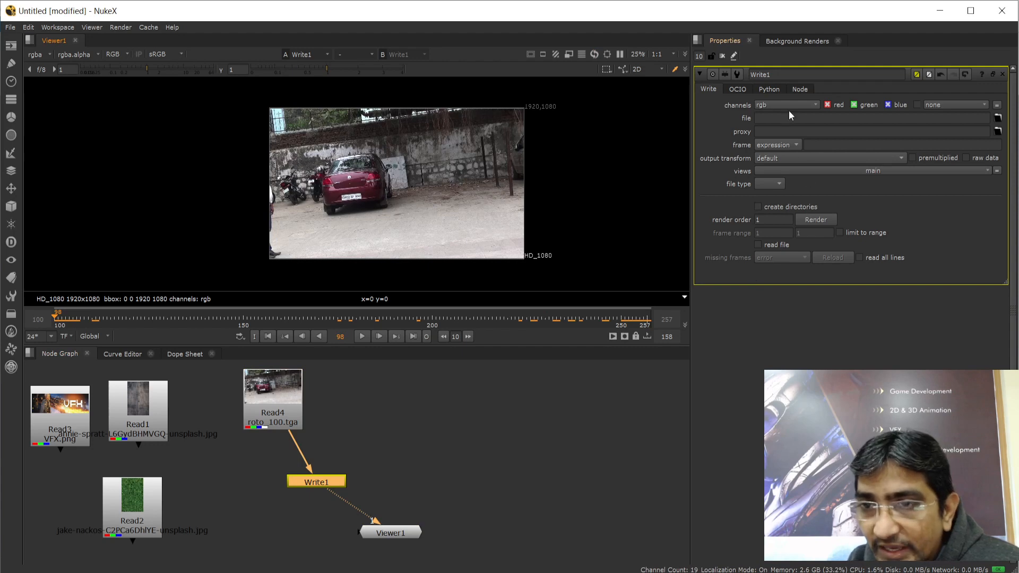
left_click(997, 117)
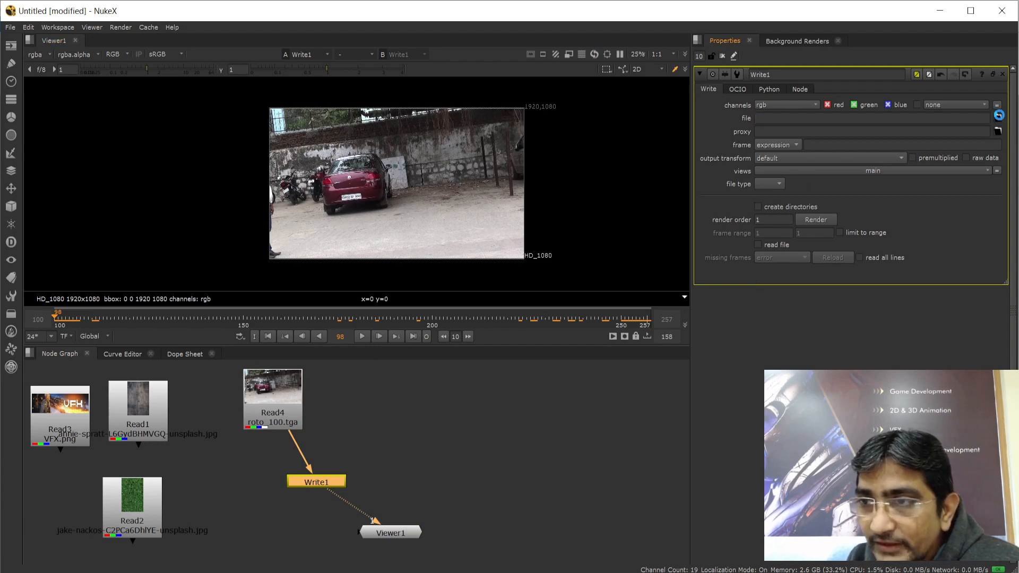
Set Write1's file to D:/Student/Nuke Batch/Output/mg.###.jpeg and save it
left_click(352, 370)
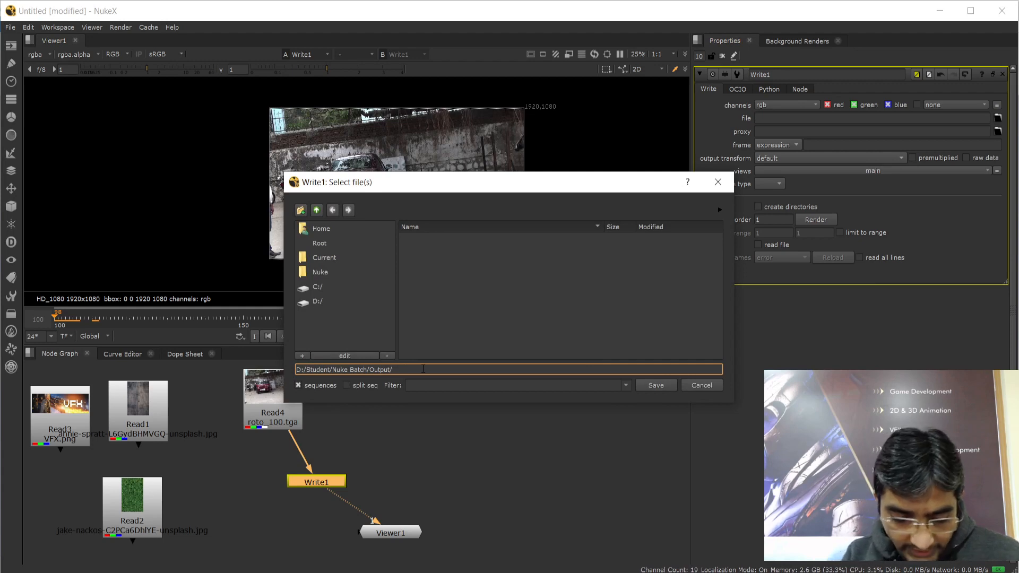
type("mg.")
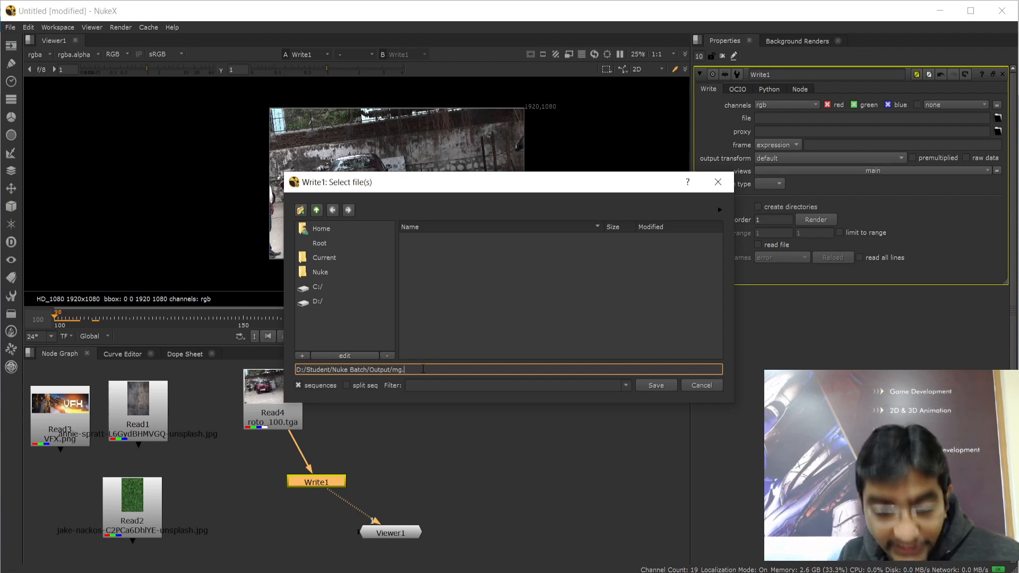
type("###")
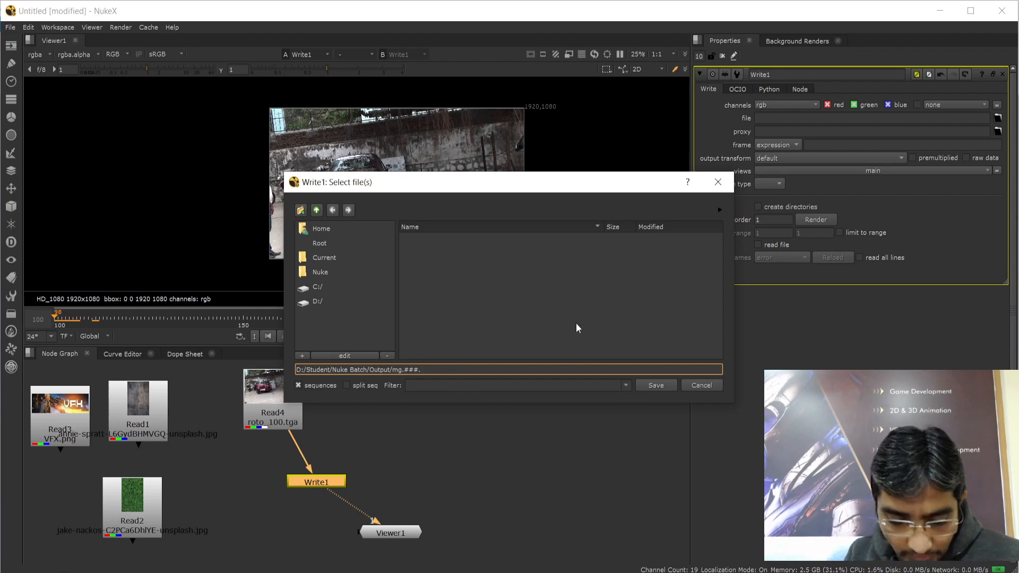
type(".jpeg")
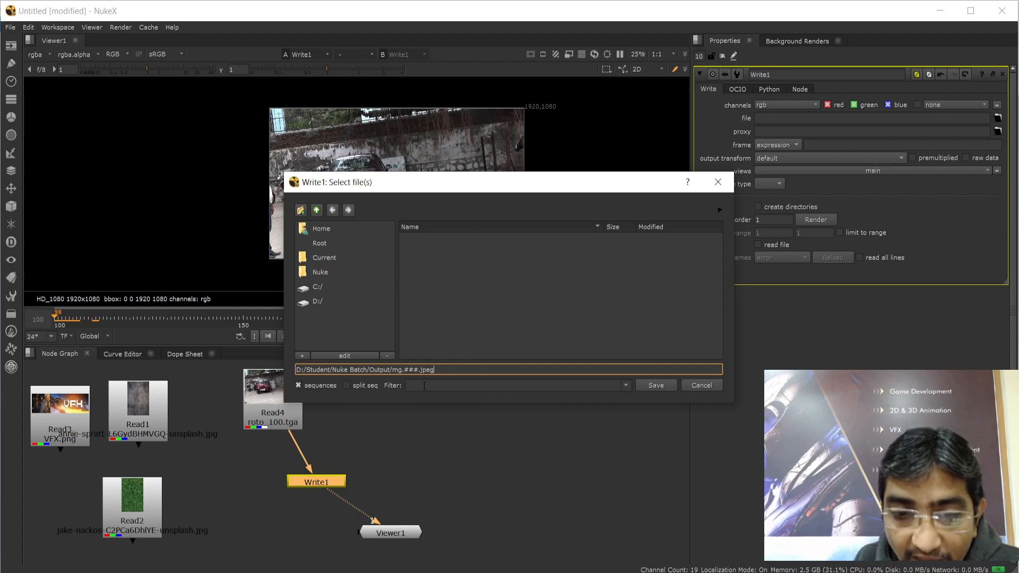
left_click_drag(404, 369, 419, 370)
left_click(407, 370)
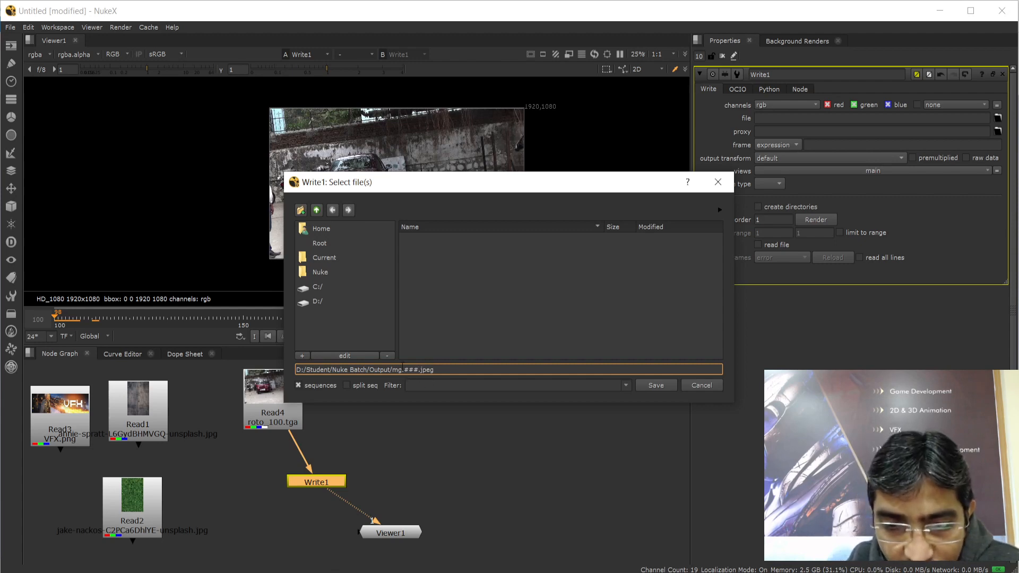
left_click(661, 386)
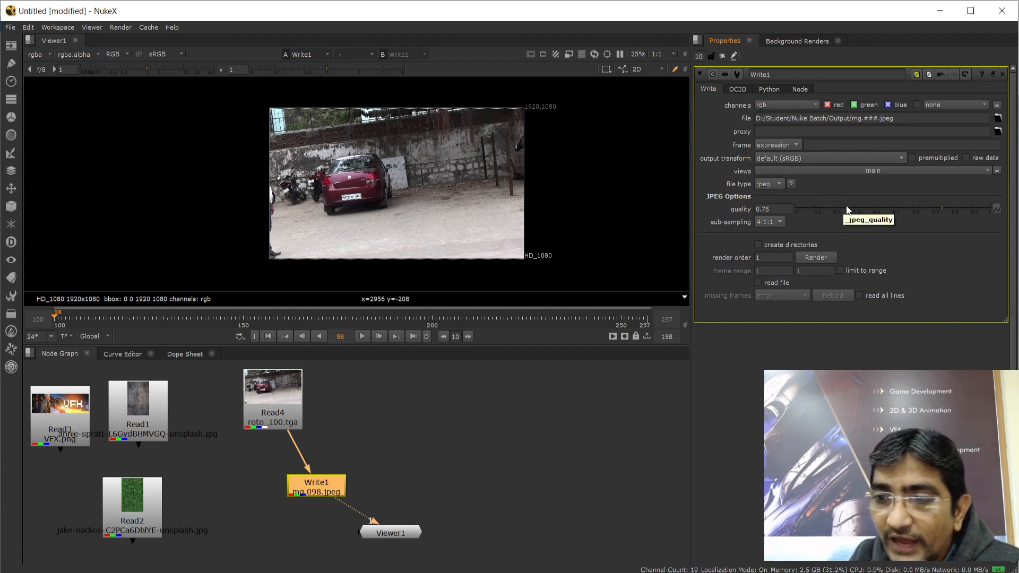
Render Write1 over frames 100–257 to the Output folder
left_click(814, 259)
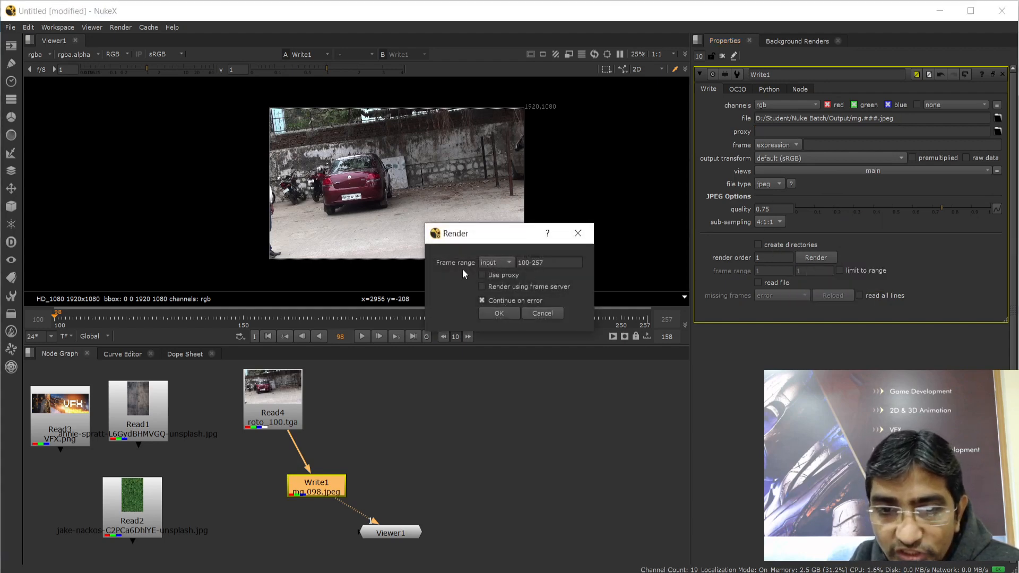
left_click_drag(518, 263, 539, 263)
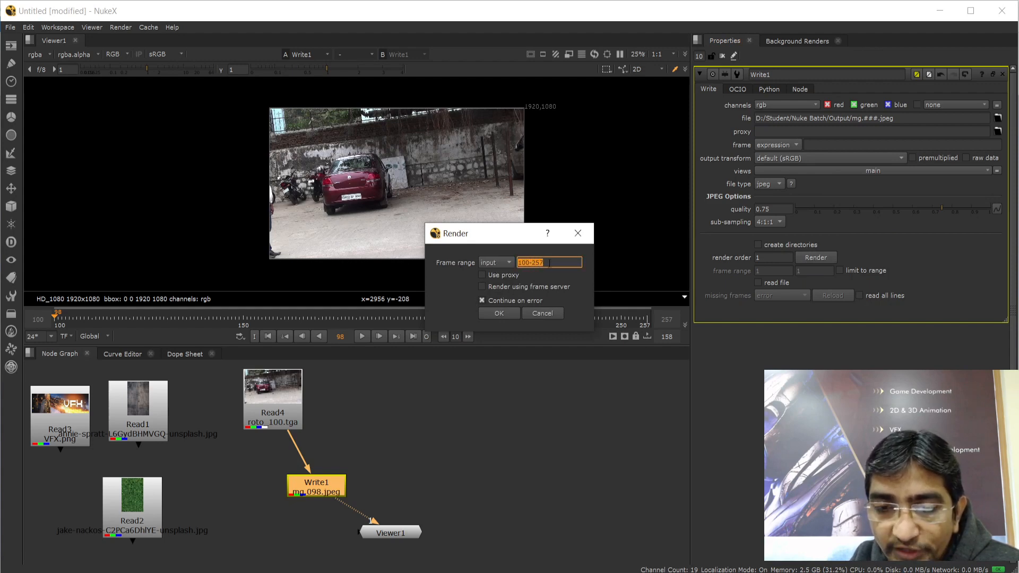
left_click(551, 262)
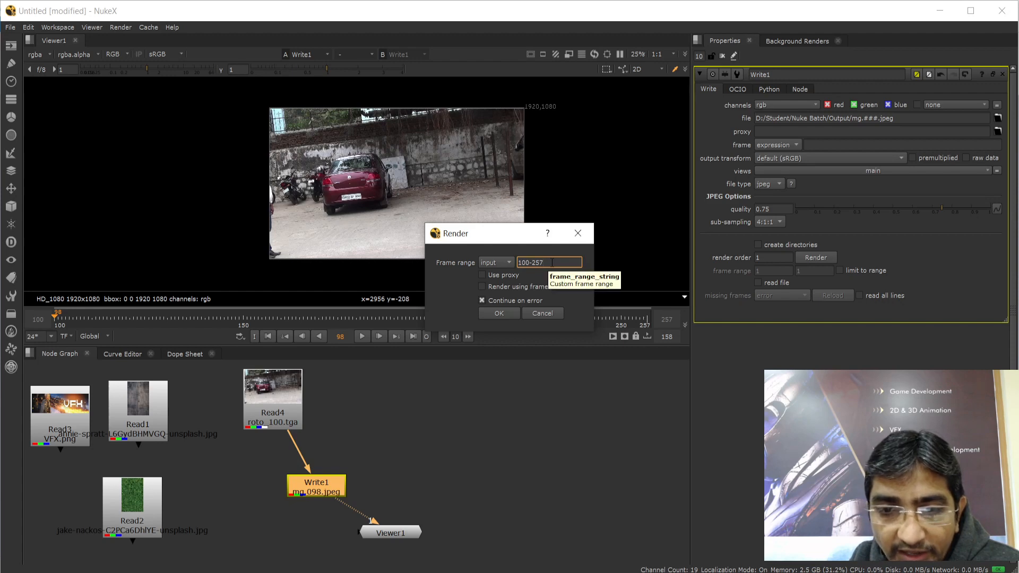
left_click(492, 314)
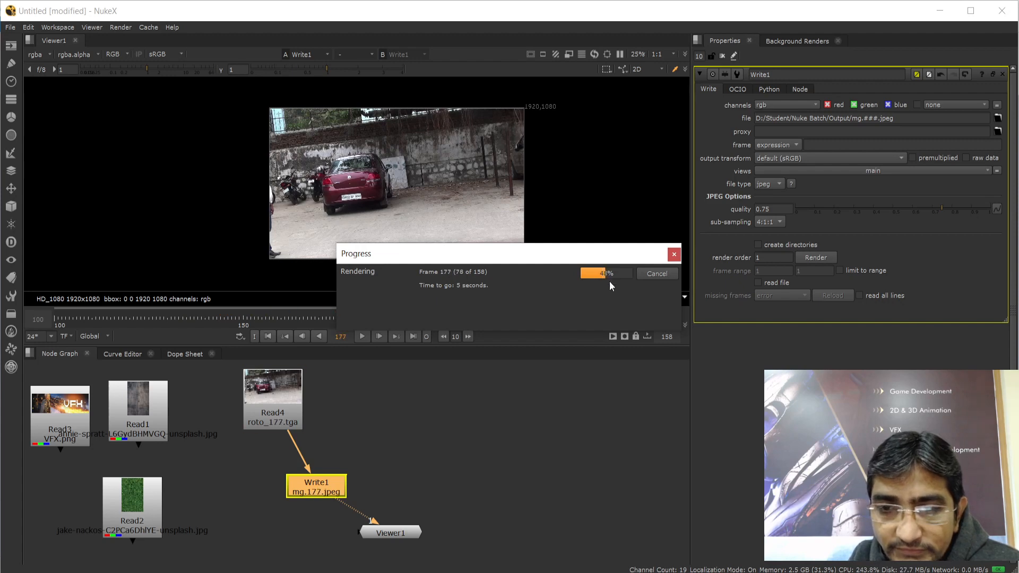
left_click_drag(590, 249, 577, 341)
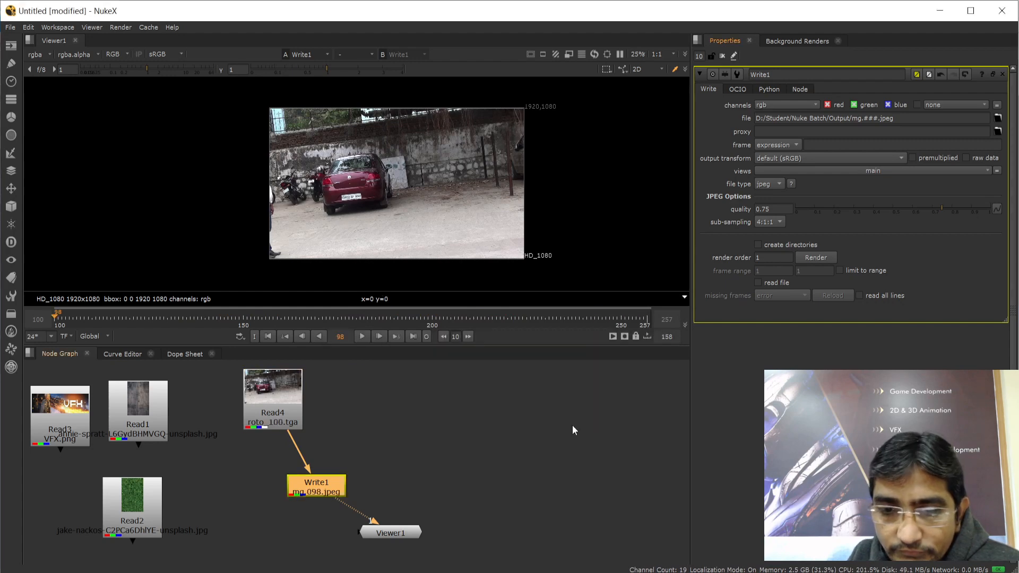
left_click(380, 572)
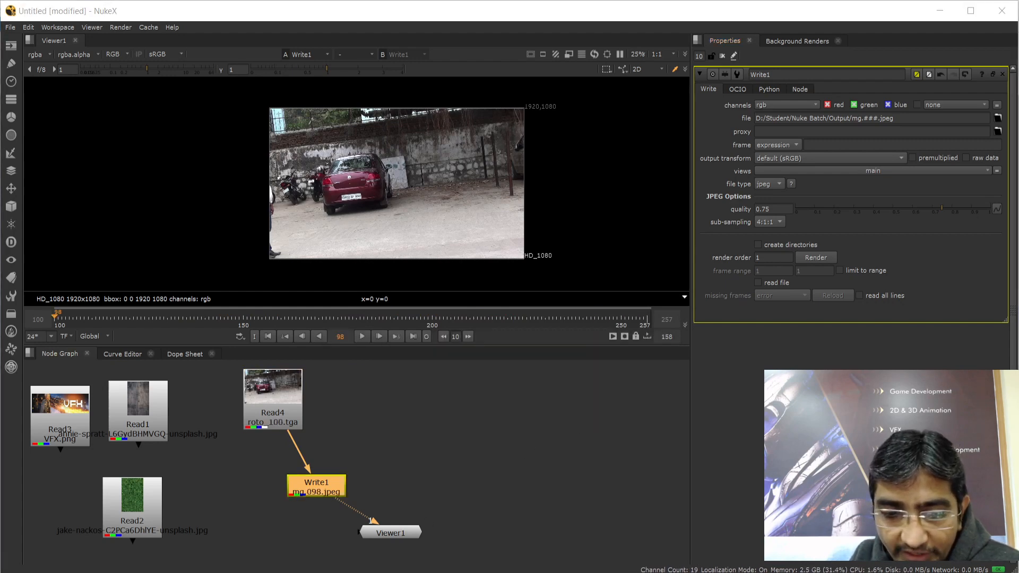
Open Nuke Batch > Output and check the rendered frames mg.100 through mg.257
left_click(244, 48)
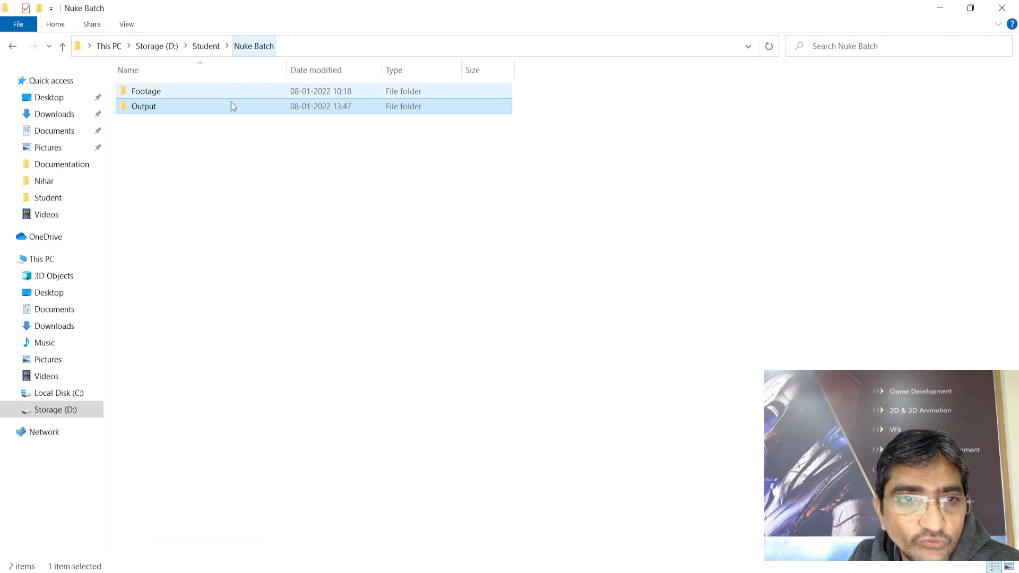
double_click(150, 109)
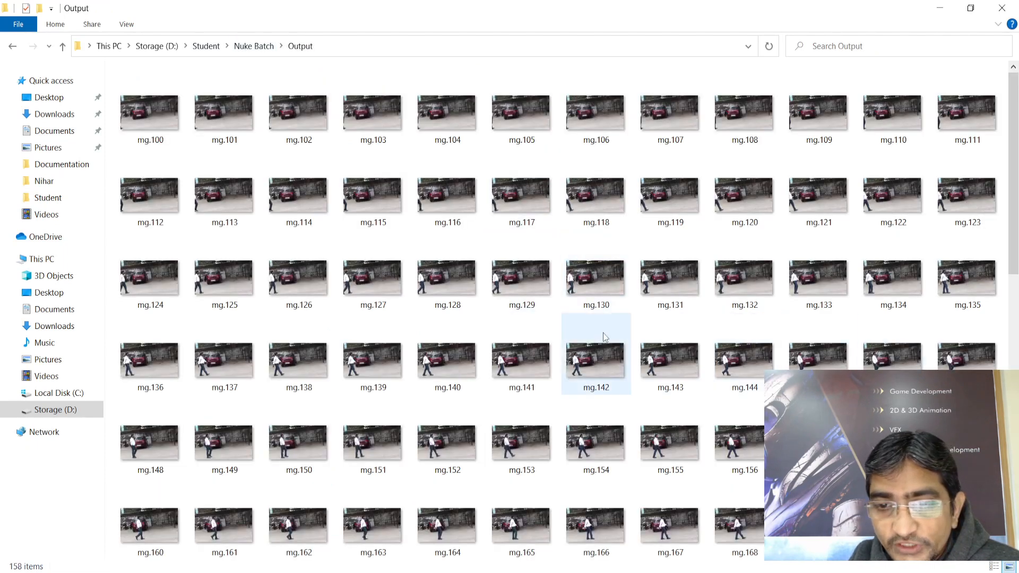
left_click(157, 141)
scroll(783, 265, "down", 10)
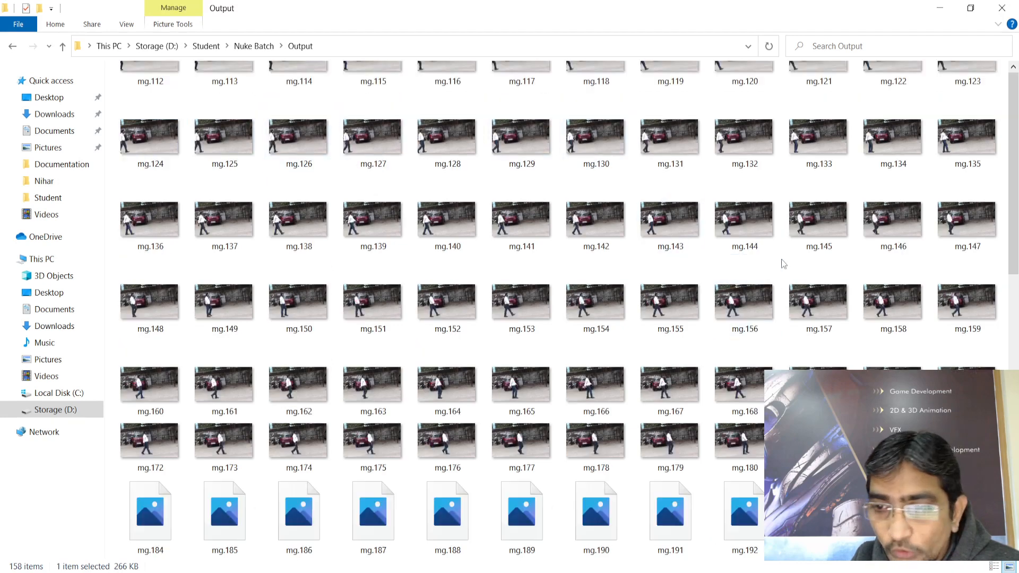
left_click(233, 532)
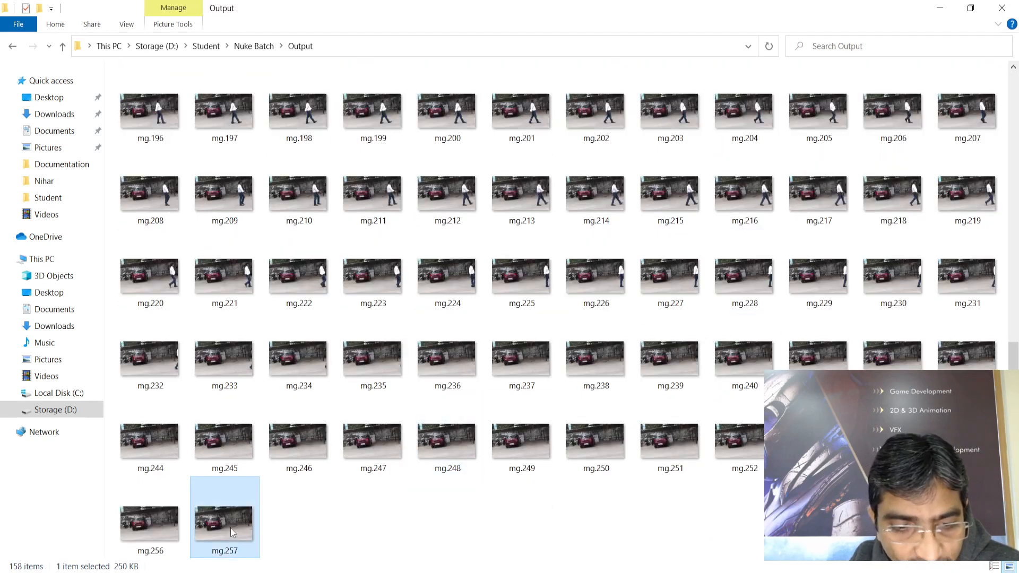
scroll(495, 484, "up", 5)
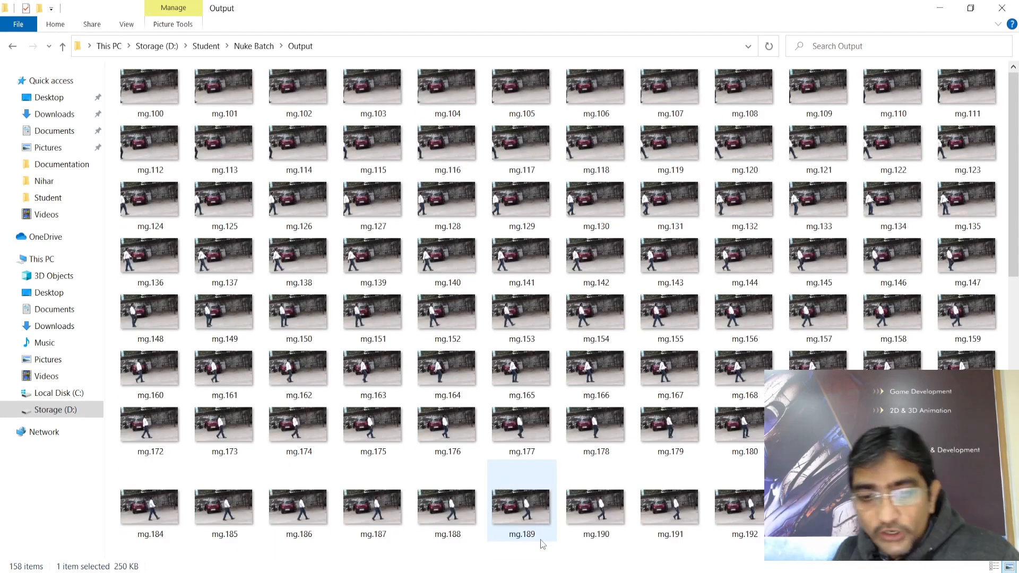
key("alt+Tab")
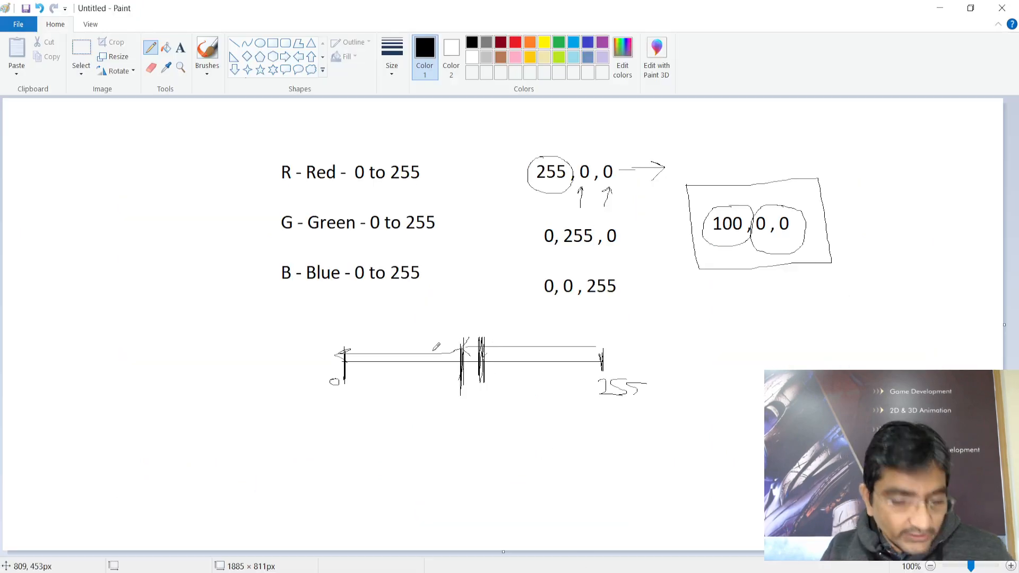
Clear the Paint canvas and write '1 to 500' near the top-left
key("ctrl+a")
key("Delete")
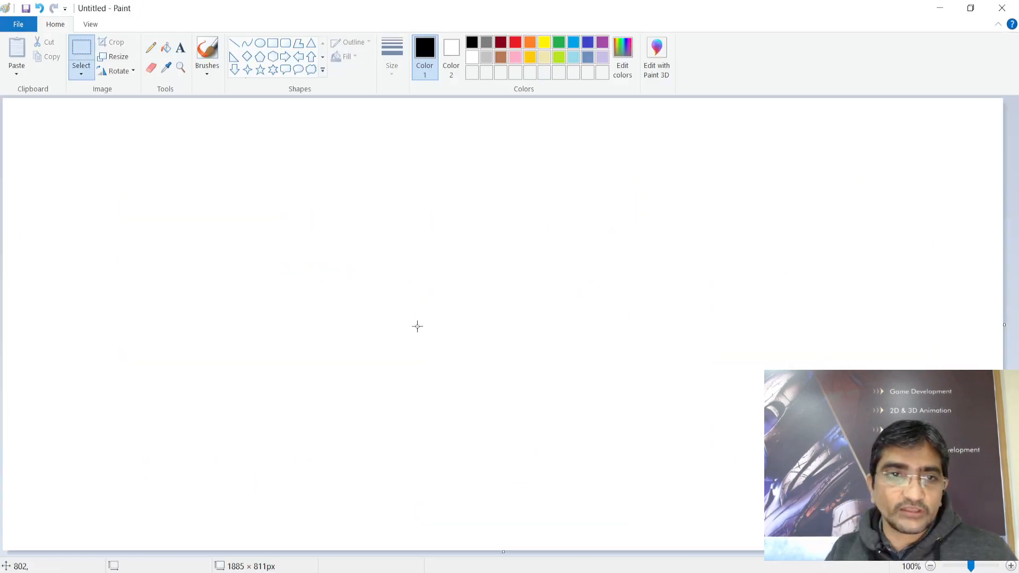
left_click(180, 48)
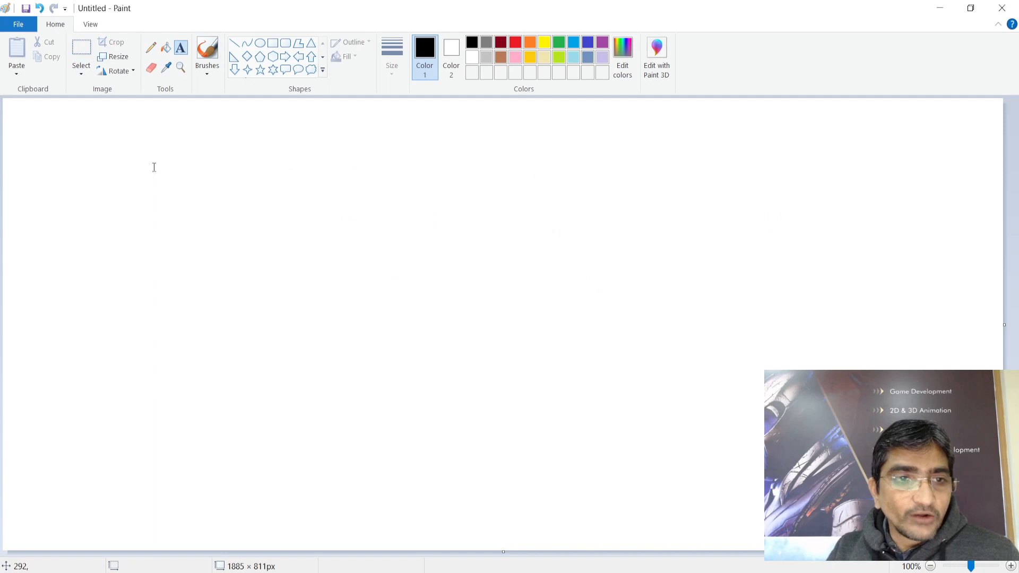
left_click(93, 139)
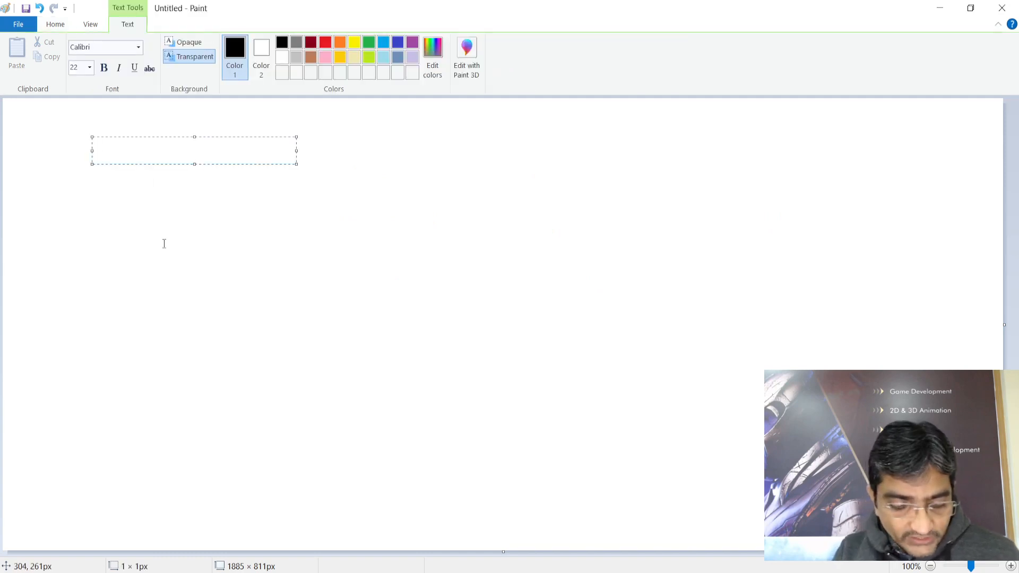
type("1 to")
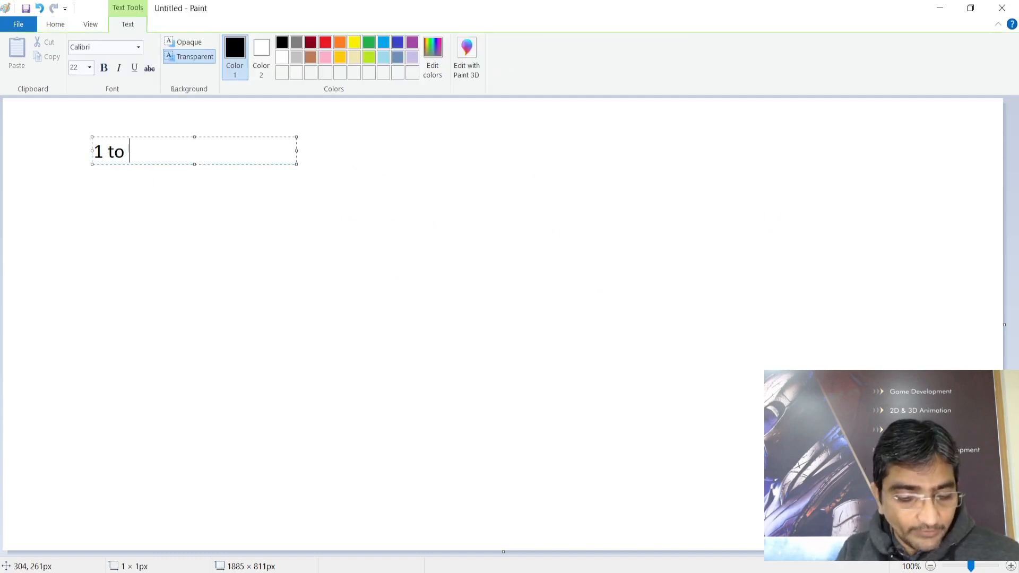
type(" 500")
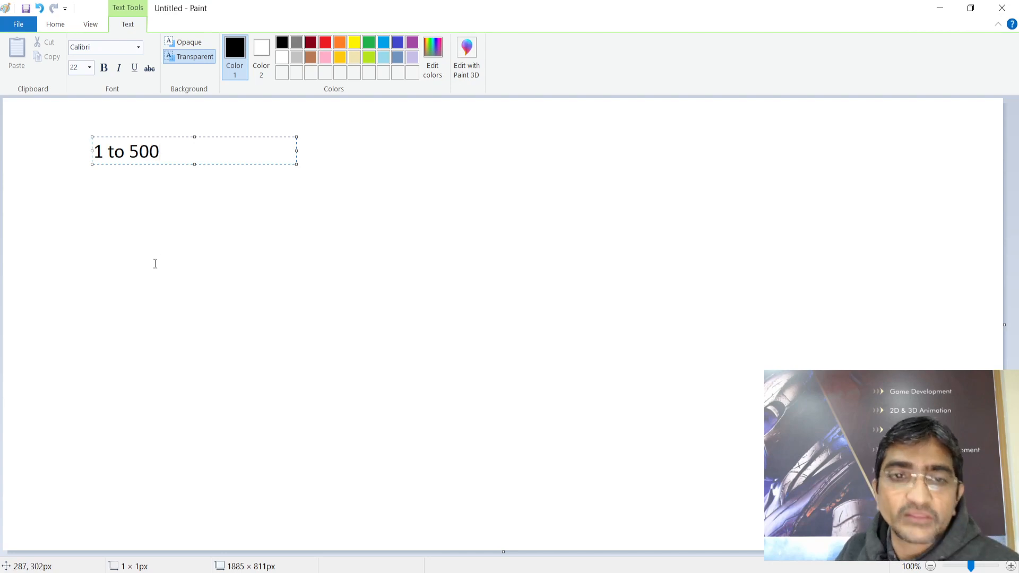
left_click(134, 241)
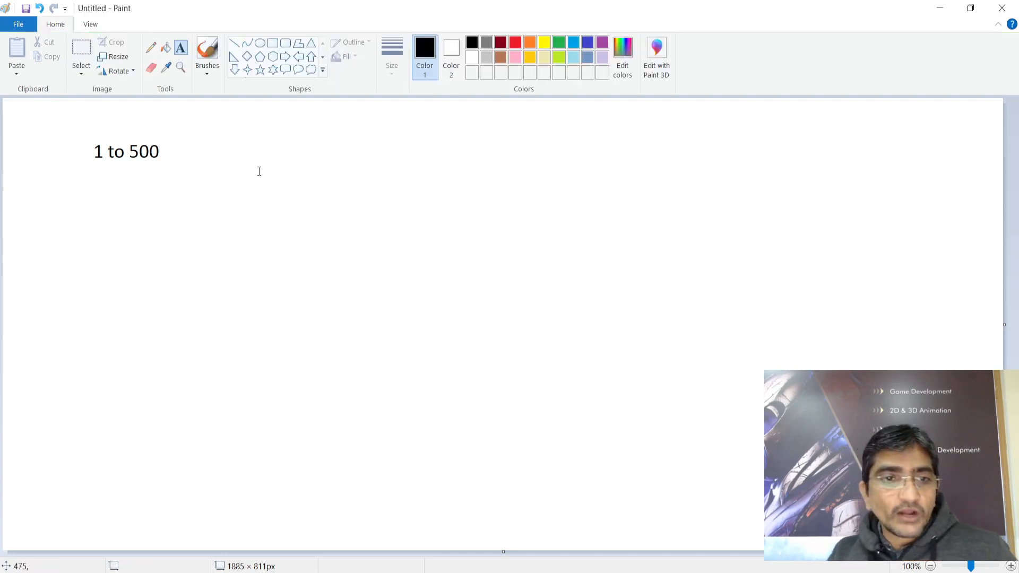
Add an 'mg.##.jpeg' note, circling its ## and the 1 in '1 to 500'
left_click(295, 178)
type("mg.")
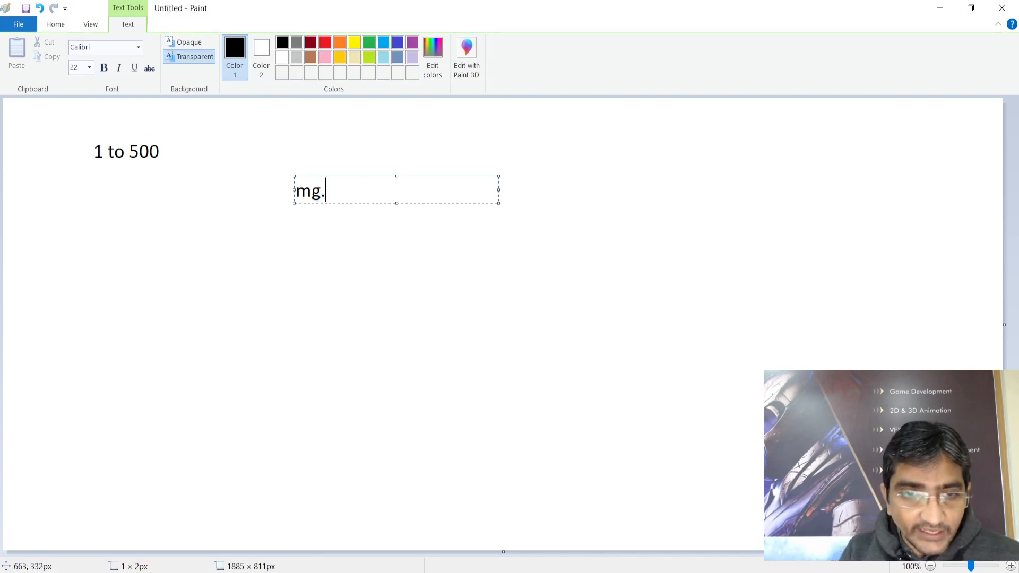
type("5")
key("BackSpace")
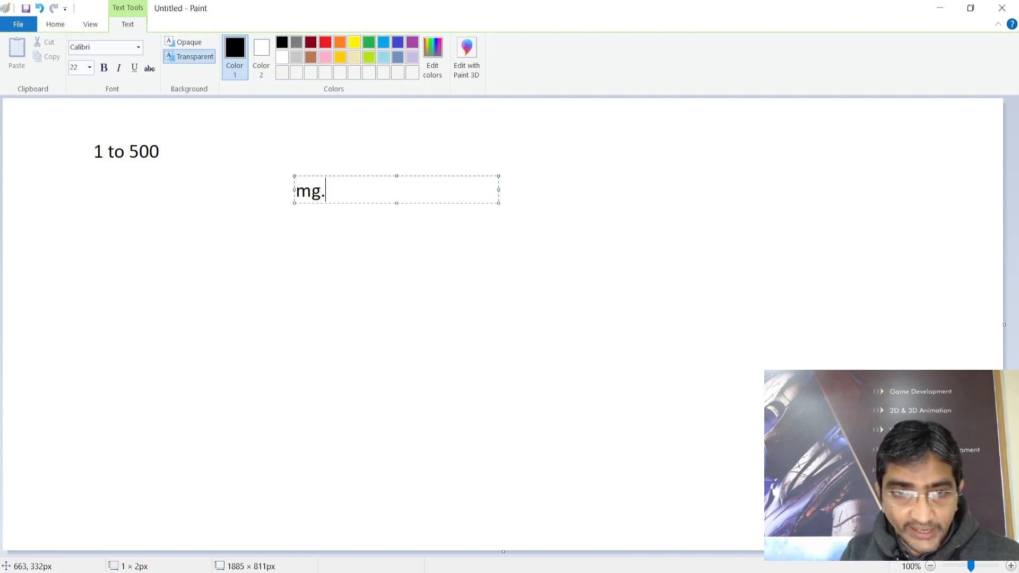
type("##.j")
type("peg")
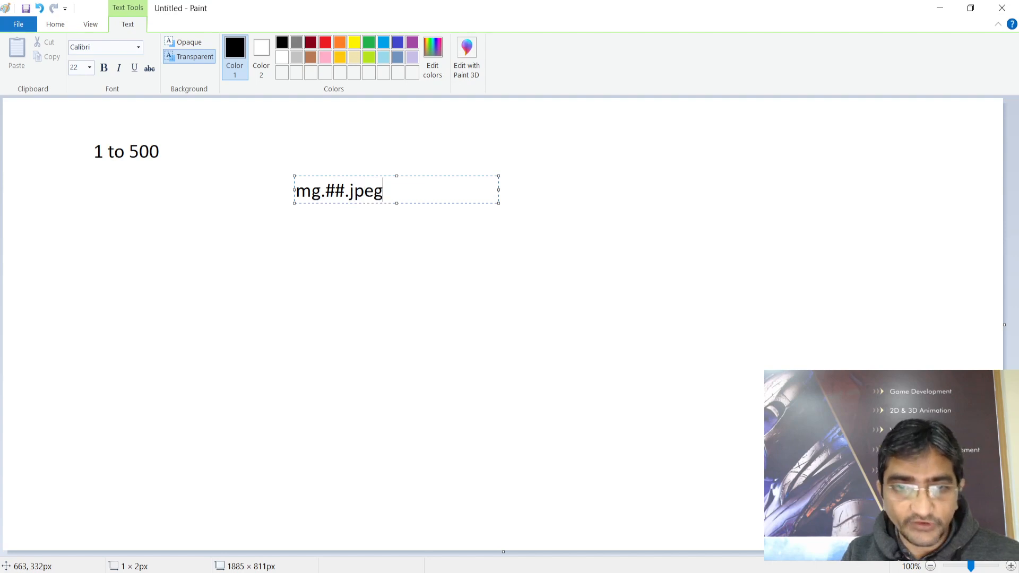
left_click(321, 272)
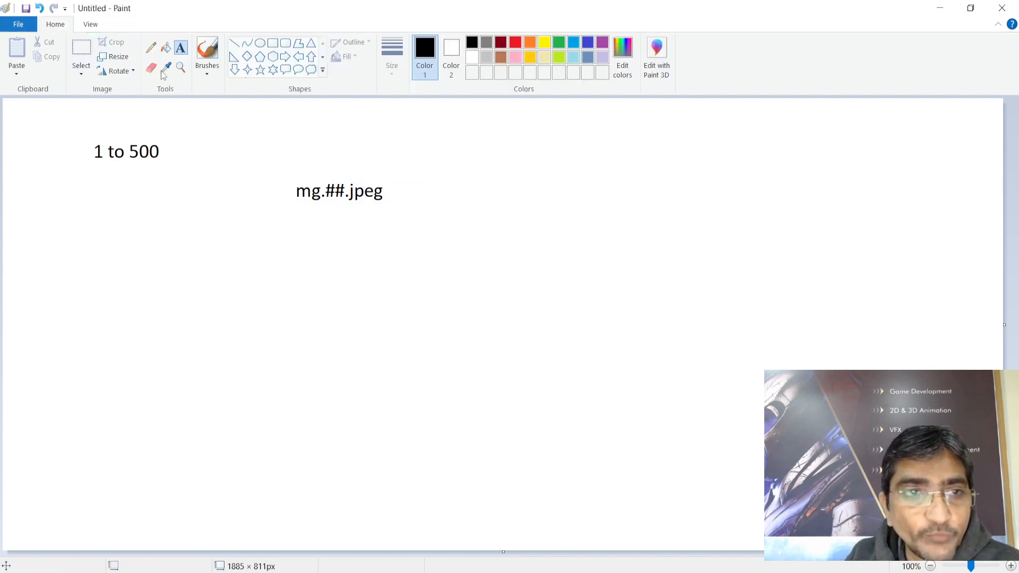
left_click(150, 48)
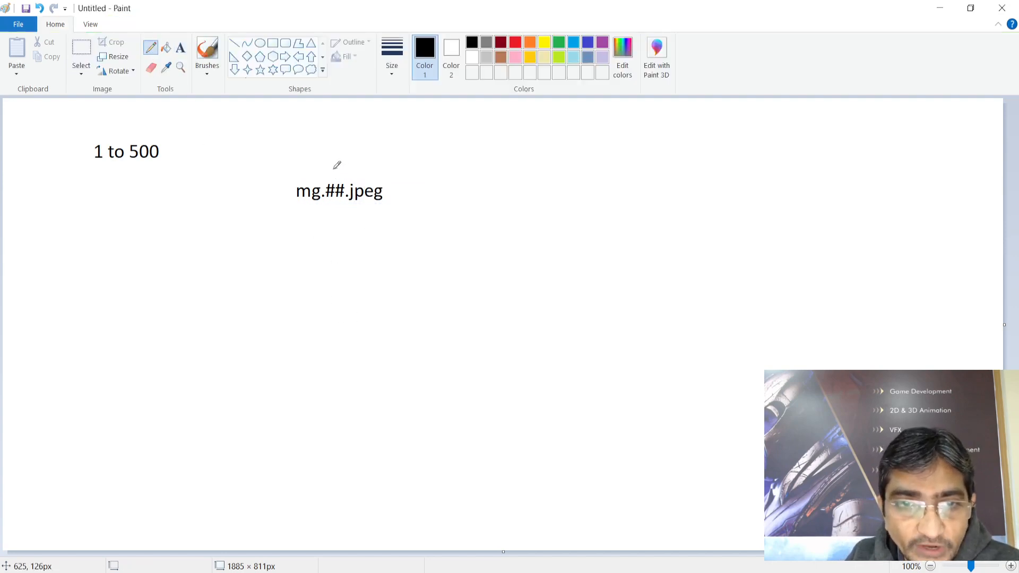
mouse_move(337, 168)
left_mouse_down()
mouse_move(322, 183)
mouse_move(325, 209)
mouse_move(353, 201)
mouse_move(347, 162)
mouse_move(339, 165)
left_mouse_up()
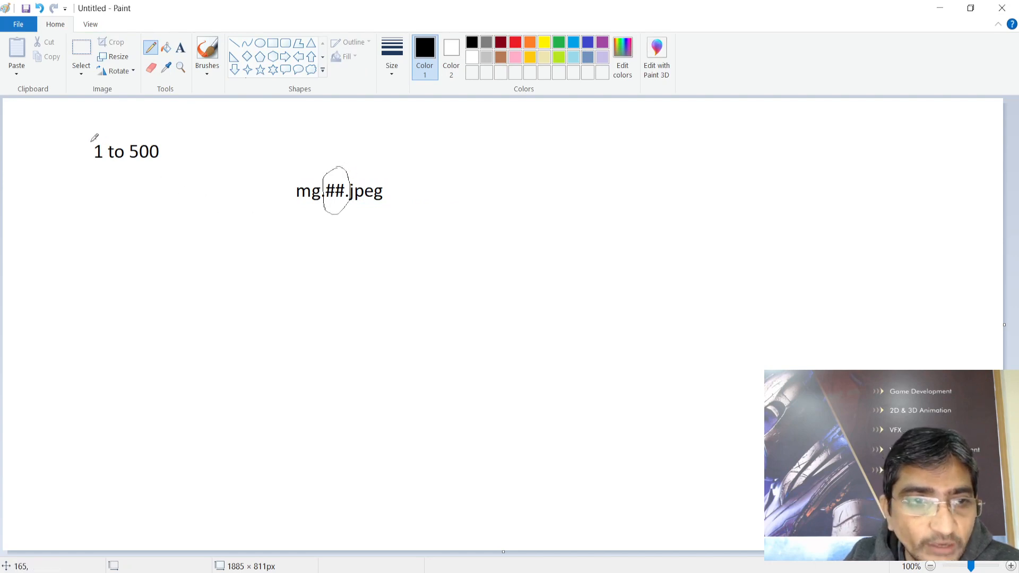
mouse_move(95, 137)
left_mouse_down()
mouse_move(108, 169)
mouse_move(101, 133)
left_mouse_up()
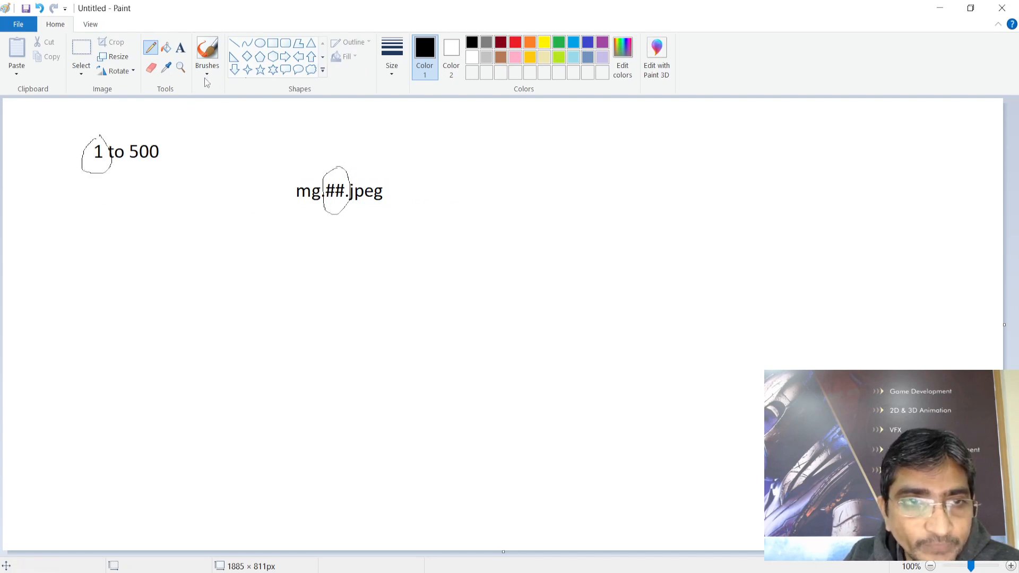
Write '1 to 99' below mg.##.jpeg and circle it
left_click(181, 48)
left_click(276, 249)
type("1 ")
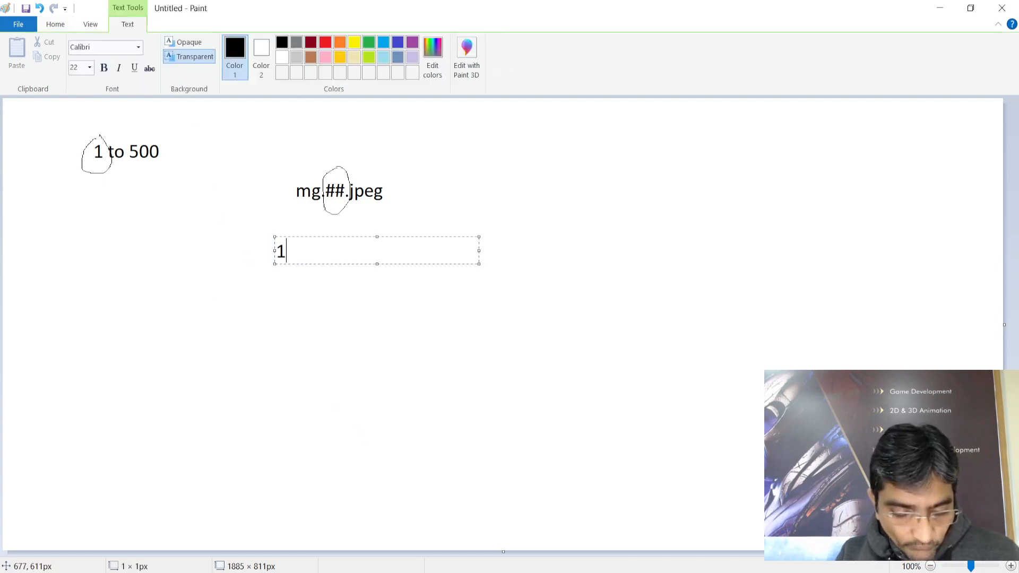
type("to")
key("BackSpace")
key("BackSpace")
type("to ")
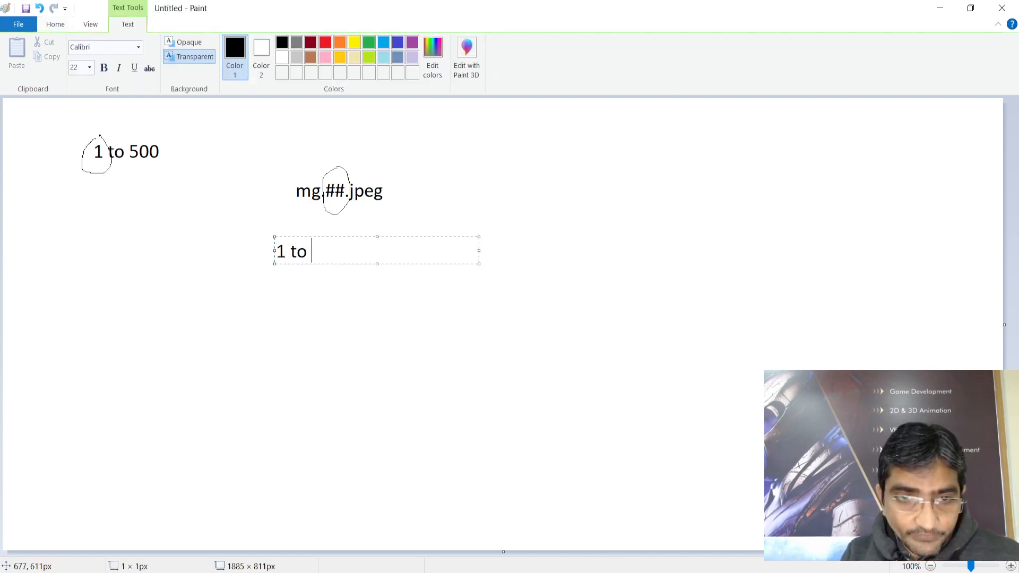
type("99")
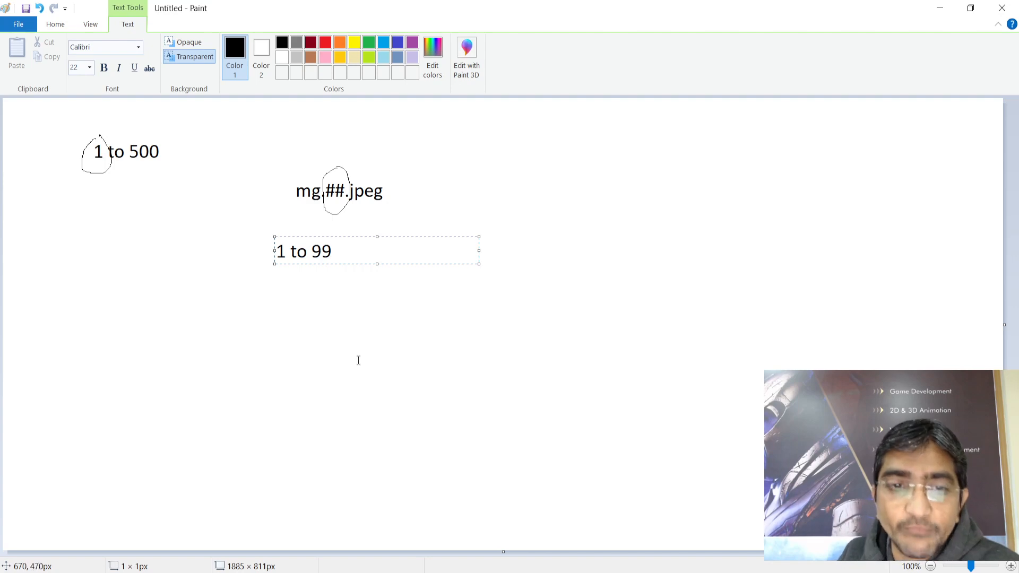
left_click(282, 282)
left_click(150, 48)
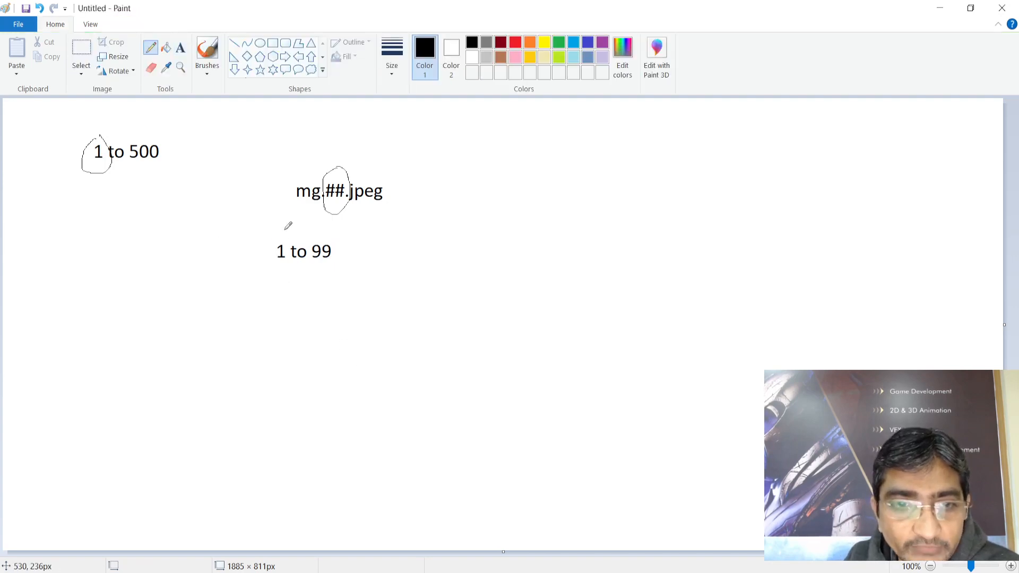
mouse_move(286, 225)
left_mouse_down()
mouse_move(309, 275)
mouse_move(284, 224)
left_mouse_up()
Annotate with a boxed handwritten number, arrows to ## and '1 to 99', and circled 500
mouse_move(406, 232)
left_mouse_down()
mouse_move(404, 252)
mouse_move(436, 231)
mouse_move(426, 229)
left_mouse_up()
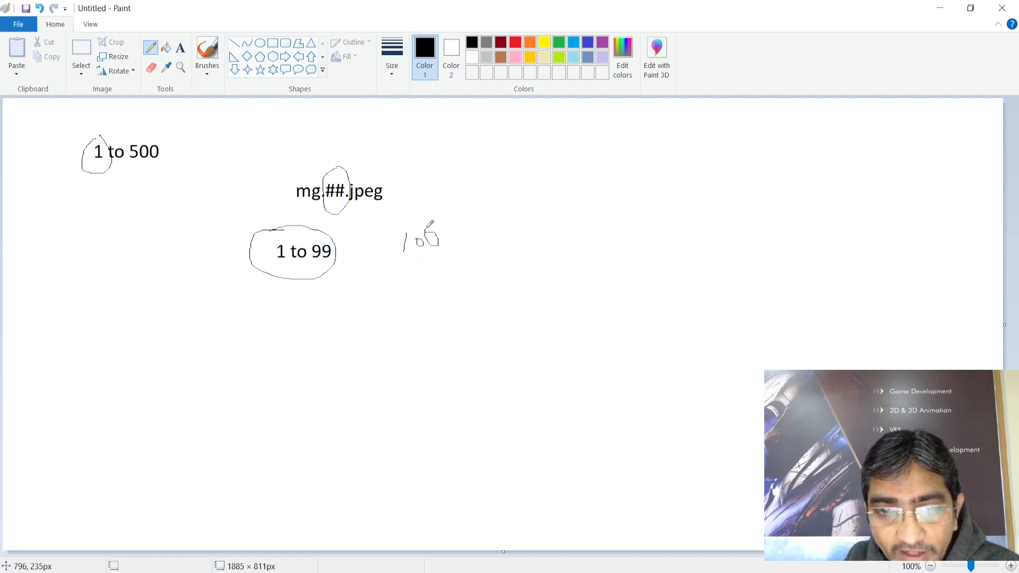
mouse_move(461, 262)
left_mouse_down()
mouse_move(425, 268)
mouse_move(450, 220)
mouse_move(455, 265)
left_mouse_up()
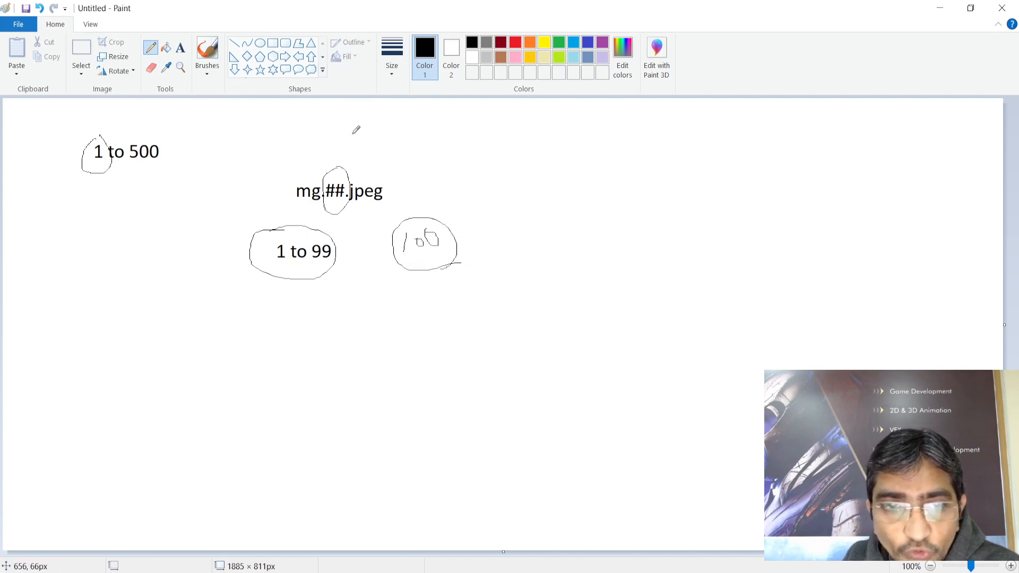
mouse_move(353, 124)
left_mouse_down()
mouse_move(337, 161)
mouse_move(356, 156)
left_mouse_up()
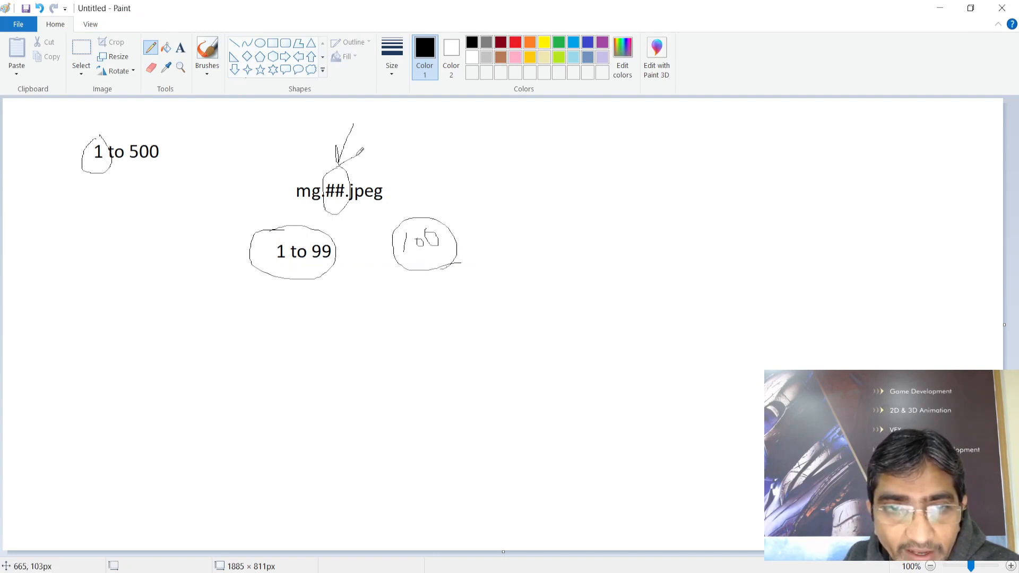
mouse_move(448, 164)
left_mouse_down()
mouse_move(440, 209)
mouse_move(432, 192)
mouse_move(455, 202)
left_mouse_up()
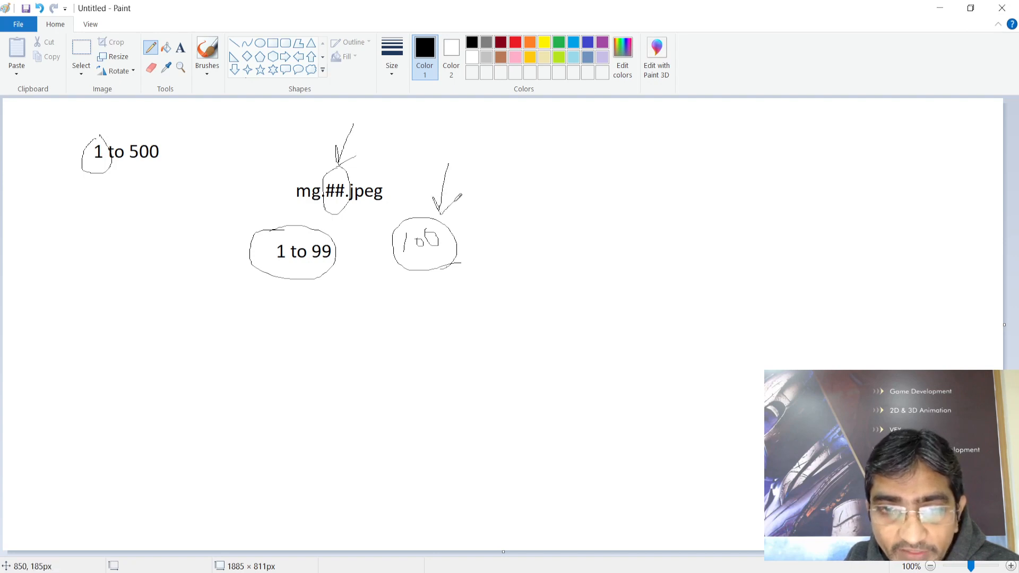
mouse_move(394, 215)
left_mouse_down()
mouse_move(476, 267)
mouse_move(431, 276)
left_mouse_up()
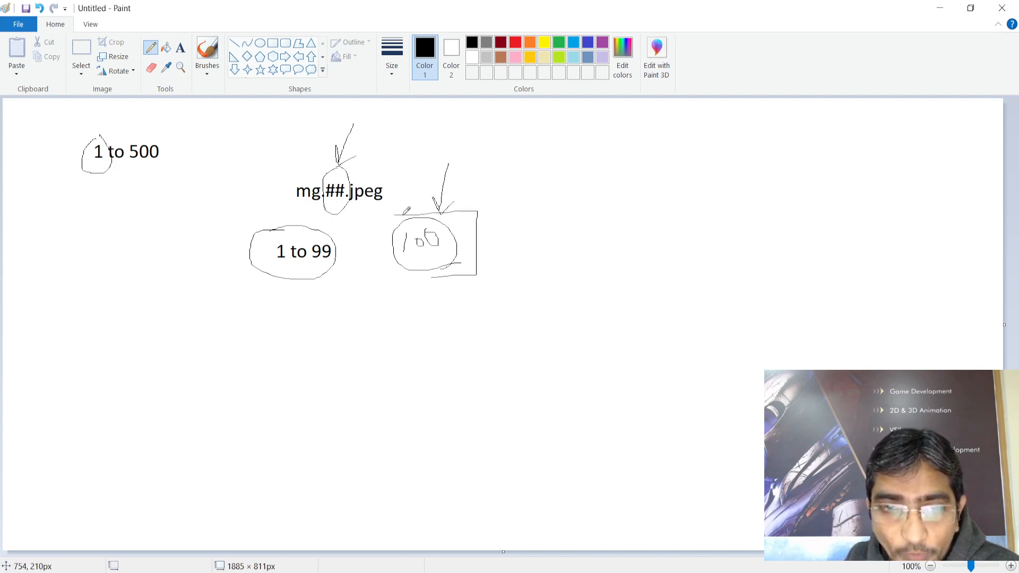
mouse_move(395, 214)
left_mouse_down()
mouse_move(390, 272)
mouse_move(476, 276)
left_mouse_up()
mouse_move(326, 229)
left_mouse_down()
mouse_move(257, 235)
mouse_move(321, 265)
mouse_move(271, 233)
mouse_move(310, 222)
mouse_move(329, 260)
left_mouse_up()
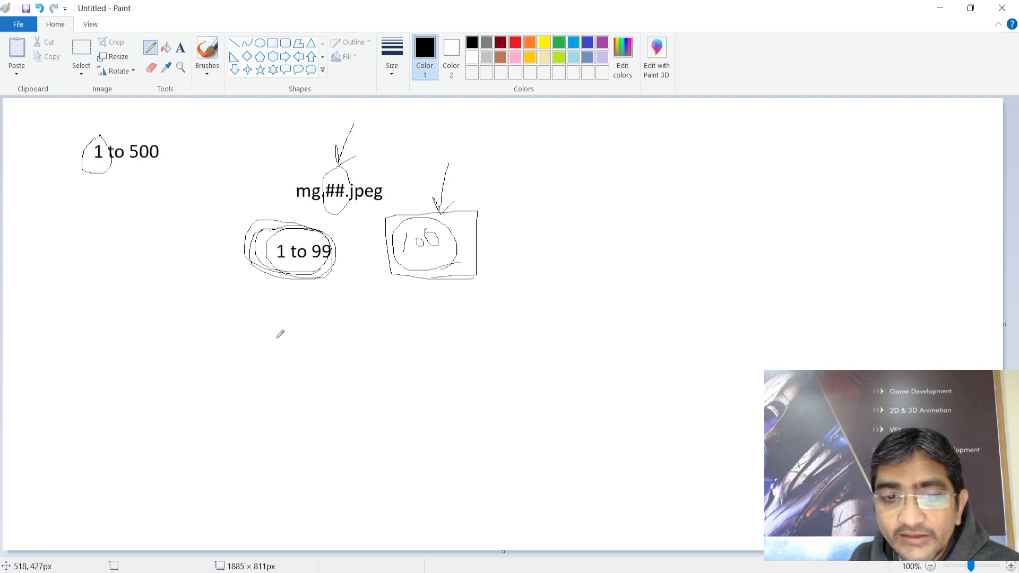
mouse_move(268, 342)
left_mouse_down()
mouse_move(289, 290)
mouse_move(274, 297)
mouse_move(291, 290)
mouse_move(294, 307)
left_mouse_up()
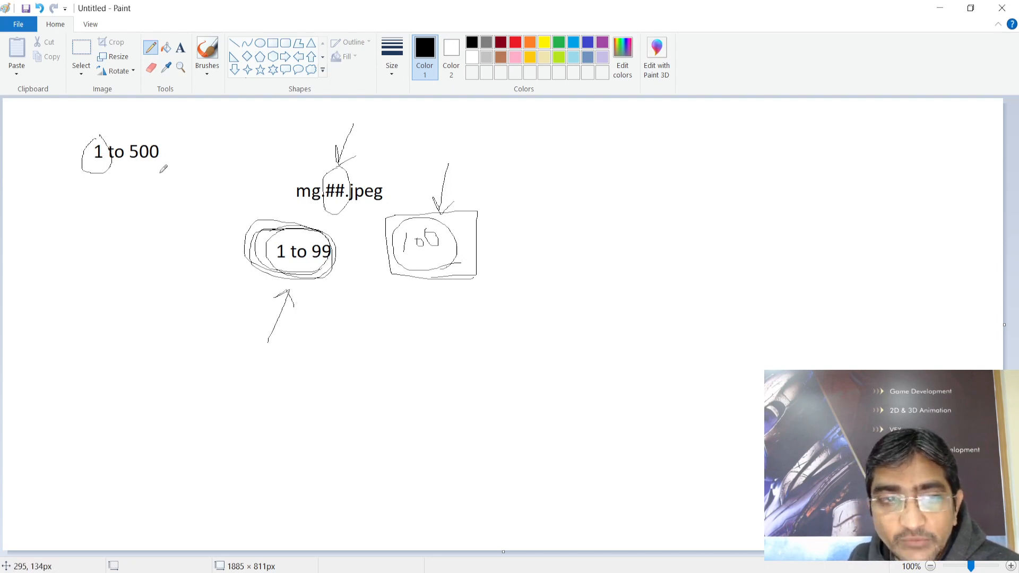
mouse_move(153, 126)
left_mouse_down()
mouse_move(175, 152)
mouse_move(141, 125)
left_mouse_up()
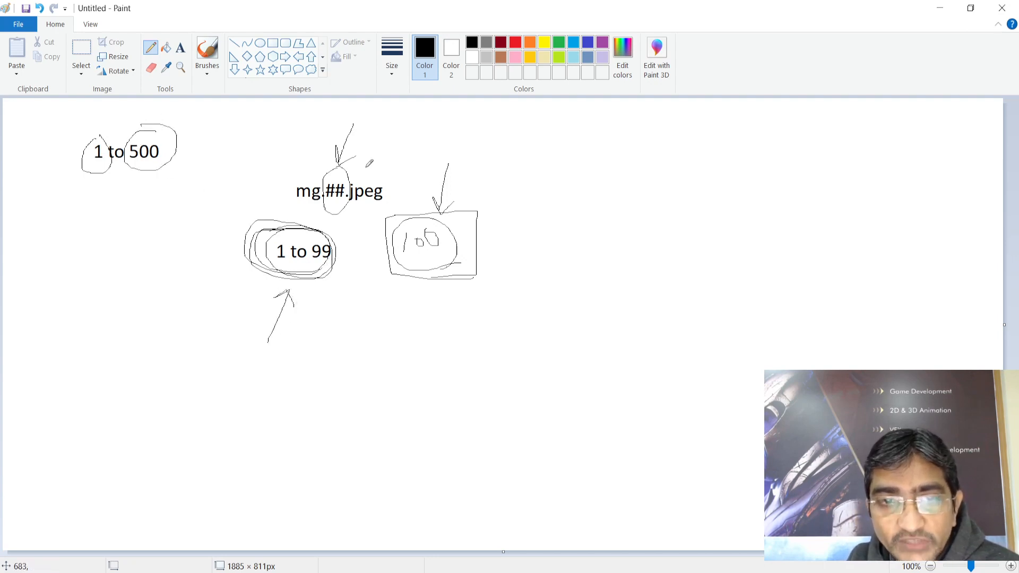
mouse_move(373, 143)
left_mouse_down()
mouse_move(352, 176)
mouse_move(352, 158)
mouse_move(358, 172)
left_mouse_up()
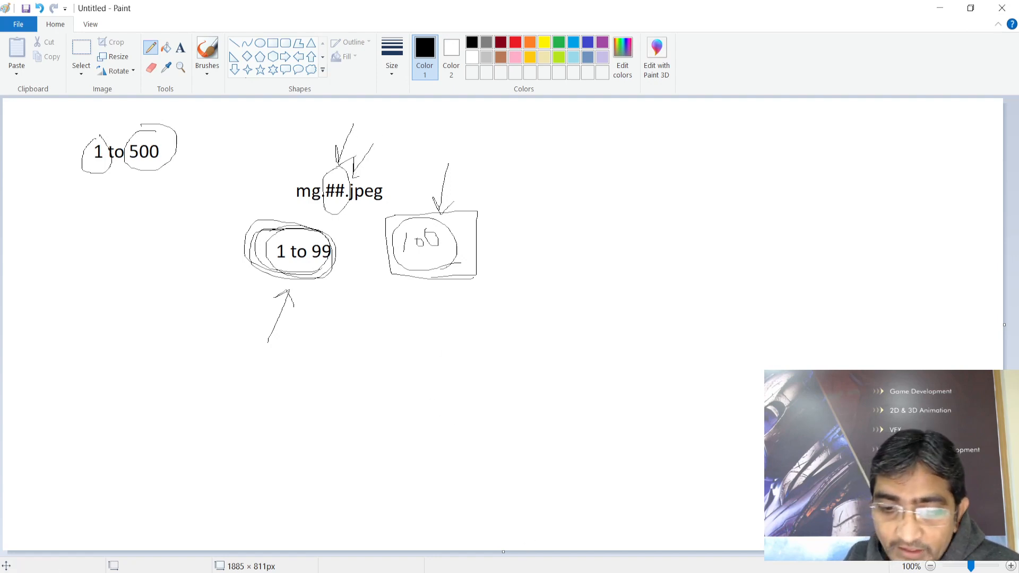
key("alt+Tab")
left_click_drag(276, 253, 204, 249)
left_click_drag(203, 285, 293, 279)
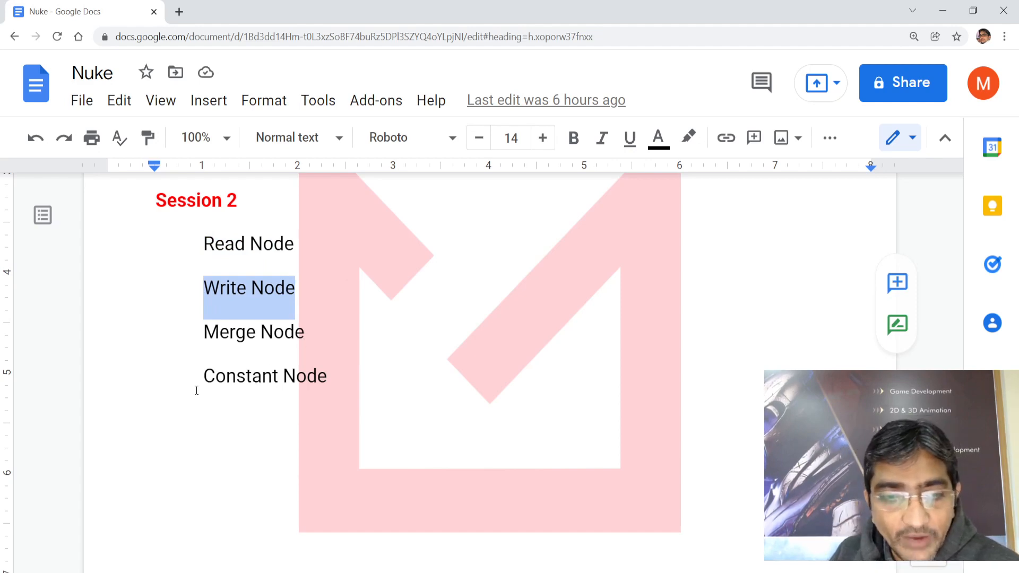
left_click_drag(206, 375, 326, 371)
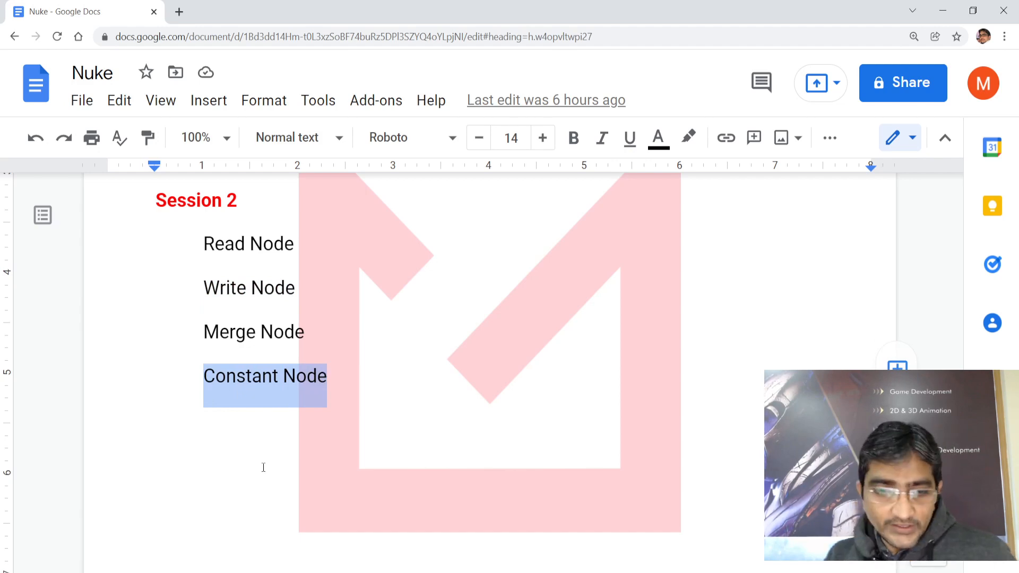
key("super")
Search 'pho' in the Start menu and launch Adobe Photoshop 2020
type("pho")
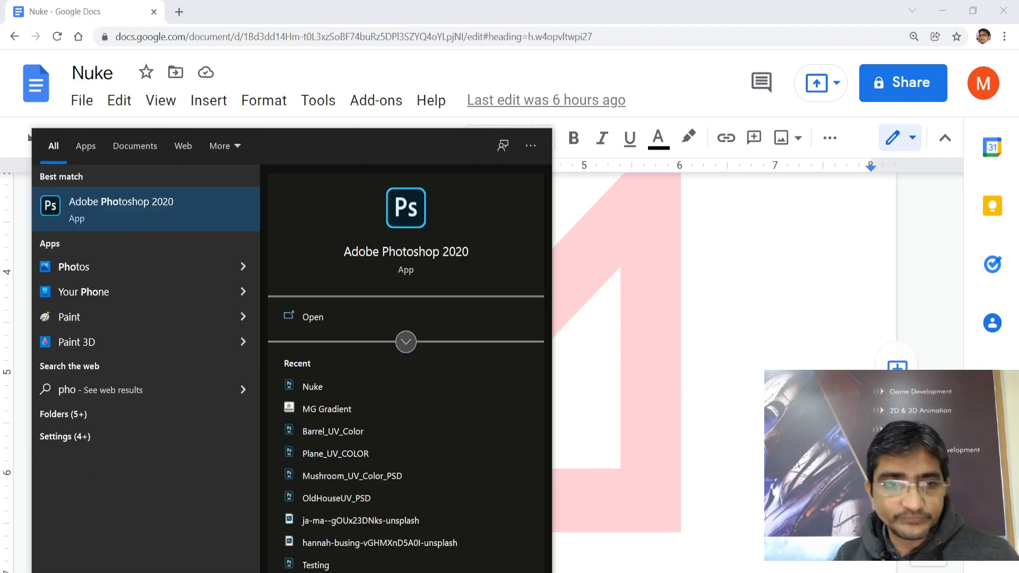
key("Return")
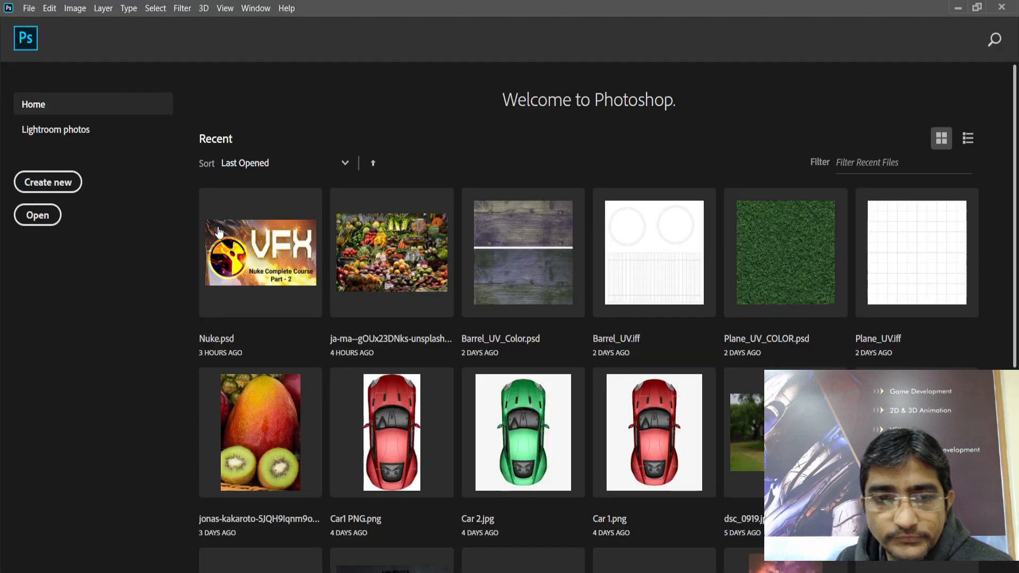
Create a 1280×720 document and show a narrowed Layers panel
left_click(48, 182)
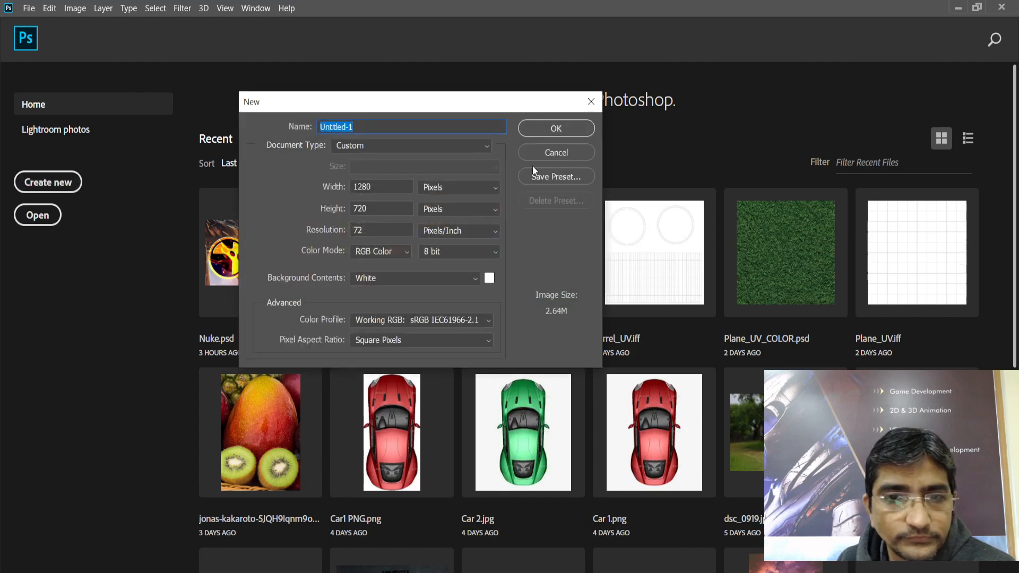
left_click(550, 130)
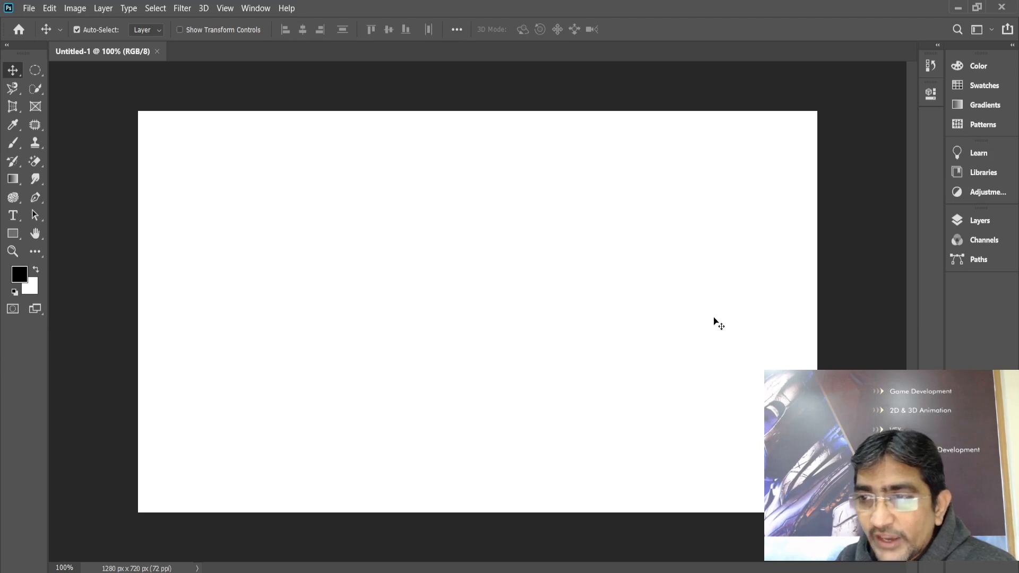
left_click(992, 227)
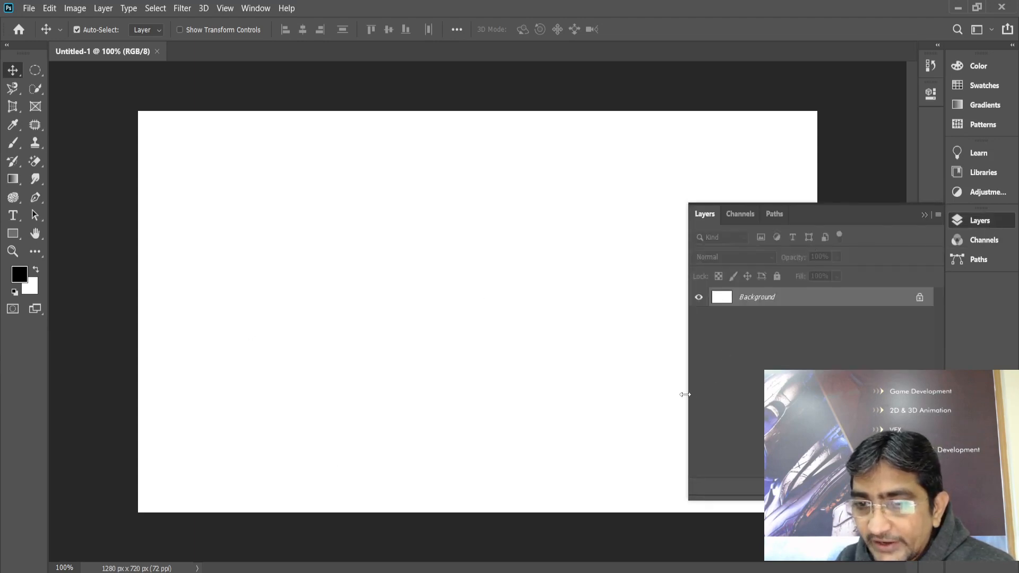
left_click_drag(688, 389, 777, 389)
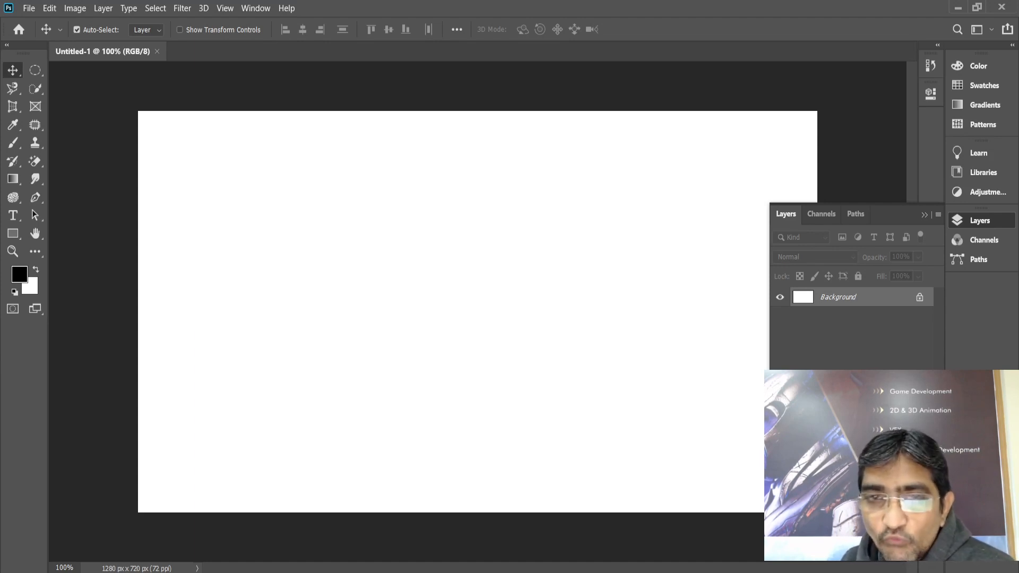
Browse Image > Adjustments and the fill/adjustment layer menu without choosing anything
left_click(75, 8)
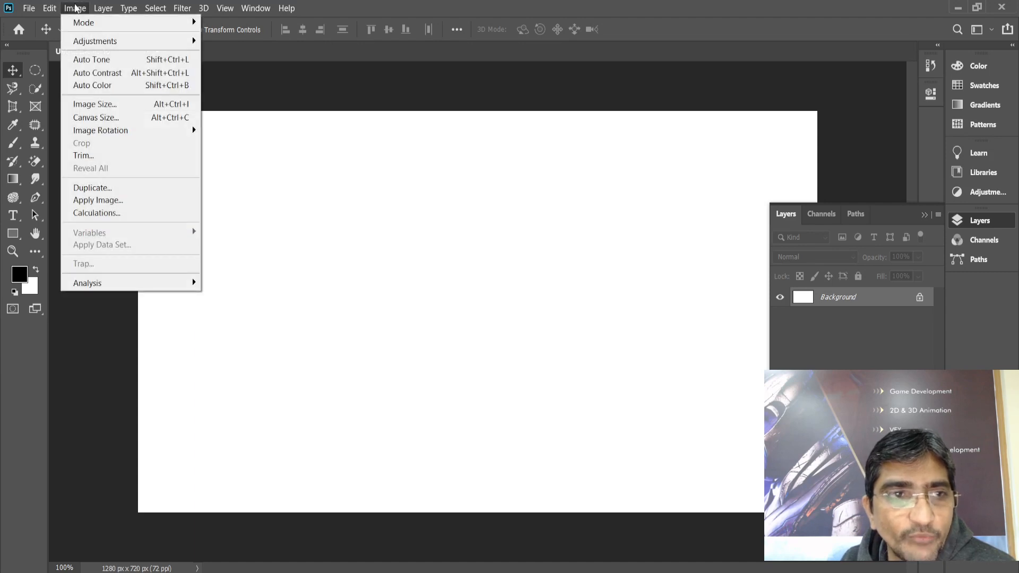
mouse_move(97, 42)
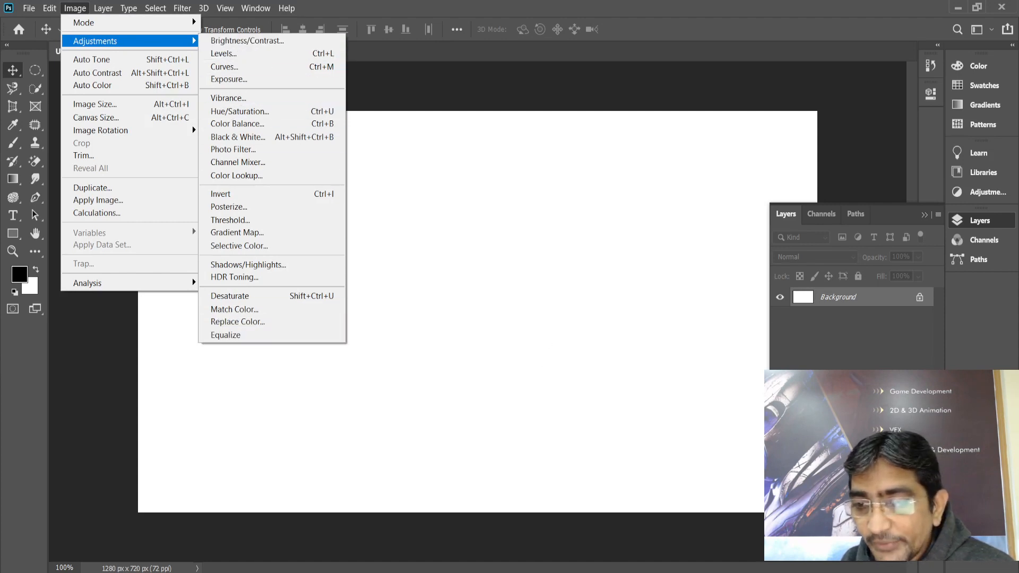
left_click(859, 487)
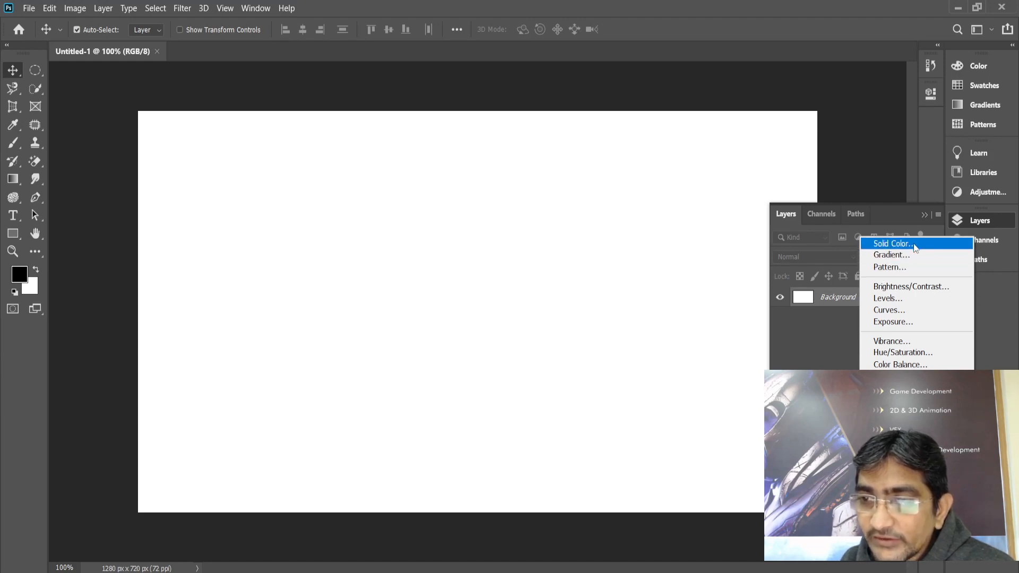
left_click(77, 14)
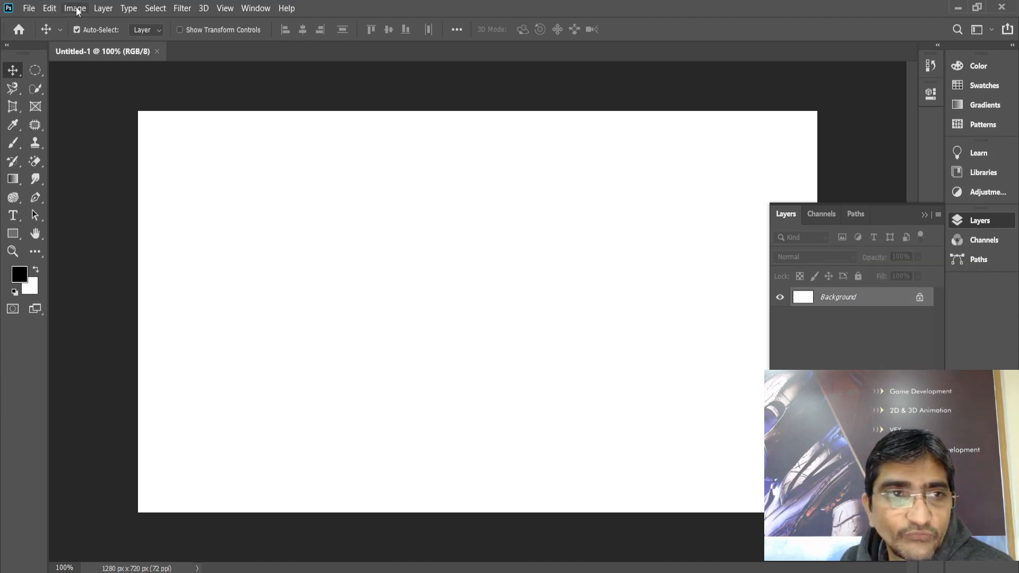
left_click(77, 13)
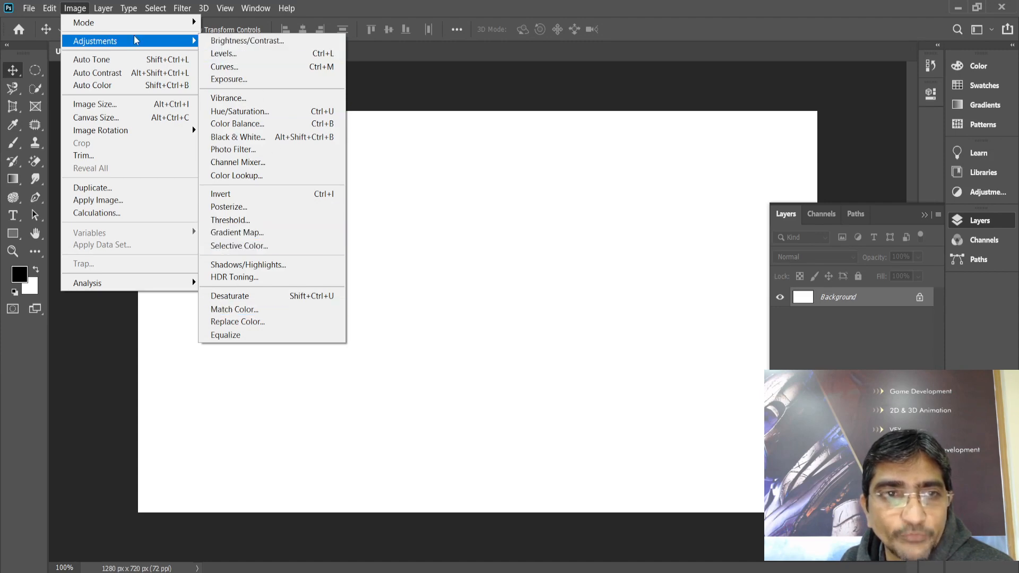
left_click(373, 11)
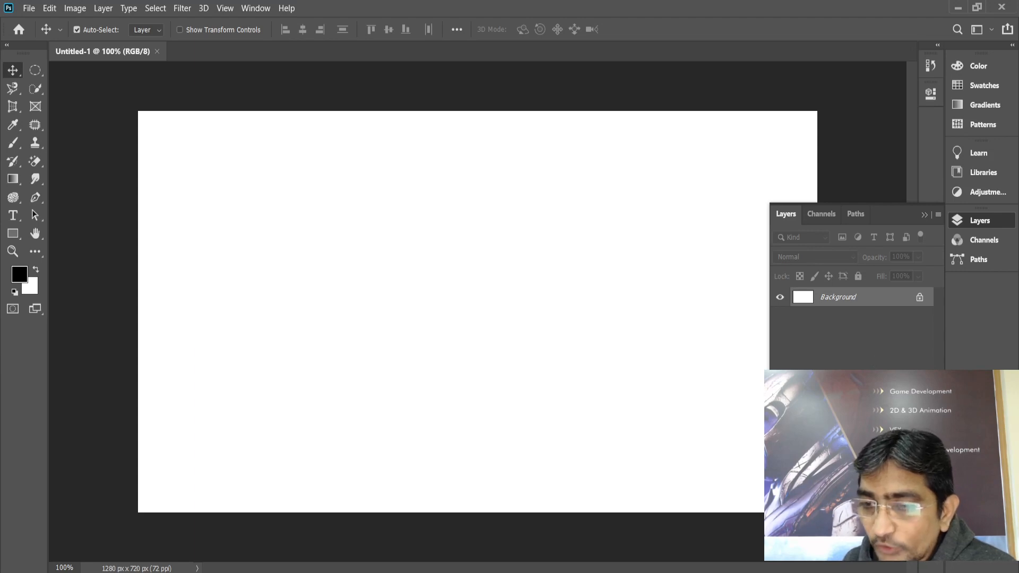
Add a Solid Color fill layer in bright green #2df40c
left_click(858, 492)
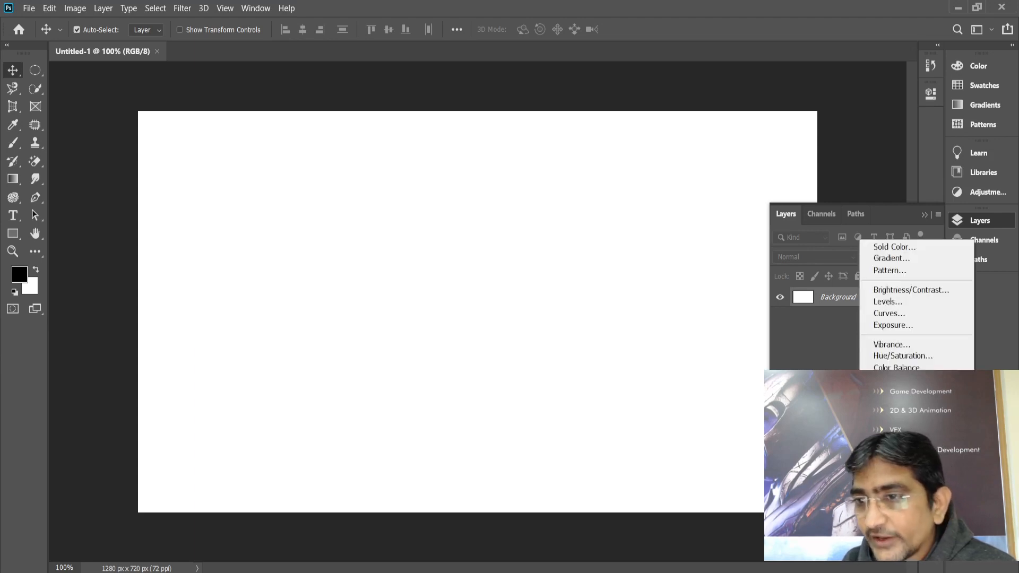
left_click(895, 247)
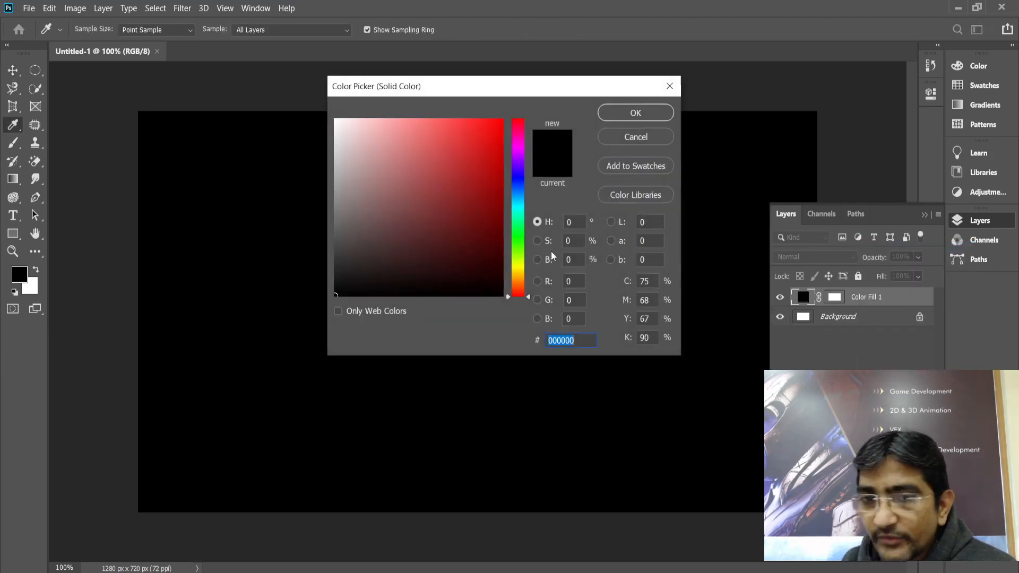
left_click(518, 204)
left_click(487, 126)
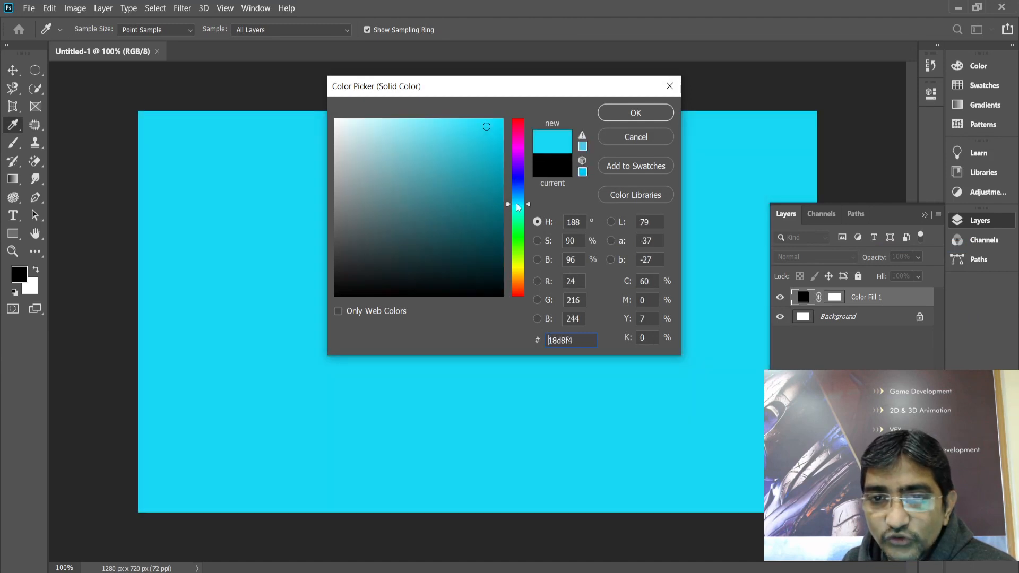
mouse_move(516, 203)
left_mouse_down()
mouse_move(518, 241)
mouse_move(491, 184)
mouse_move(495, 125)
left_mouse_up()
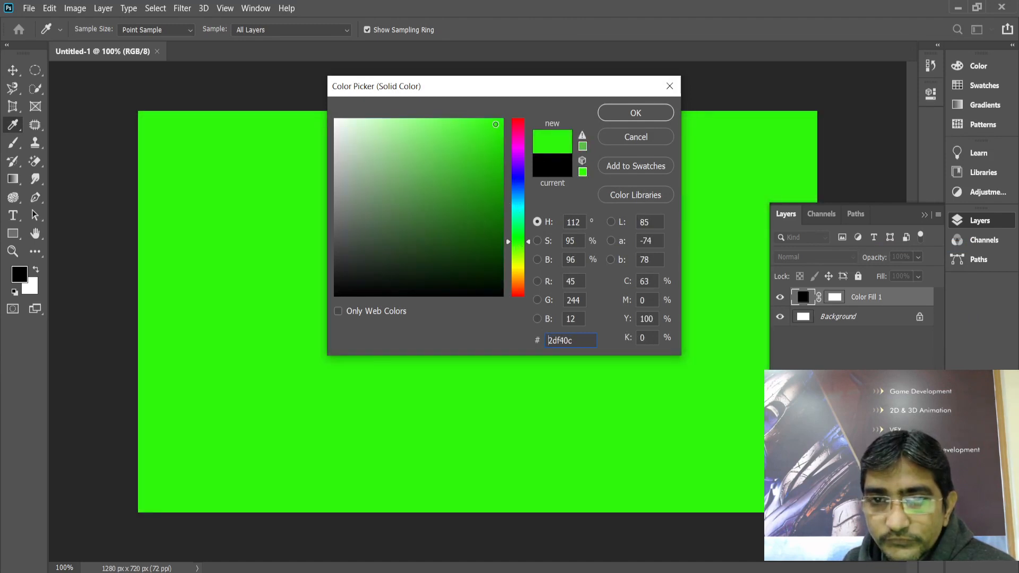
left_click(620, 113)
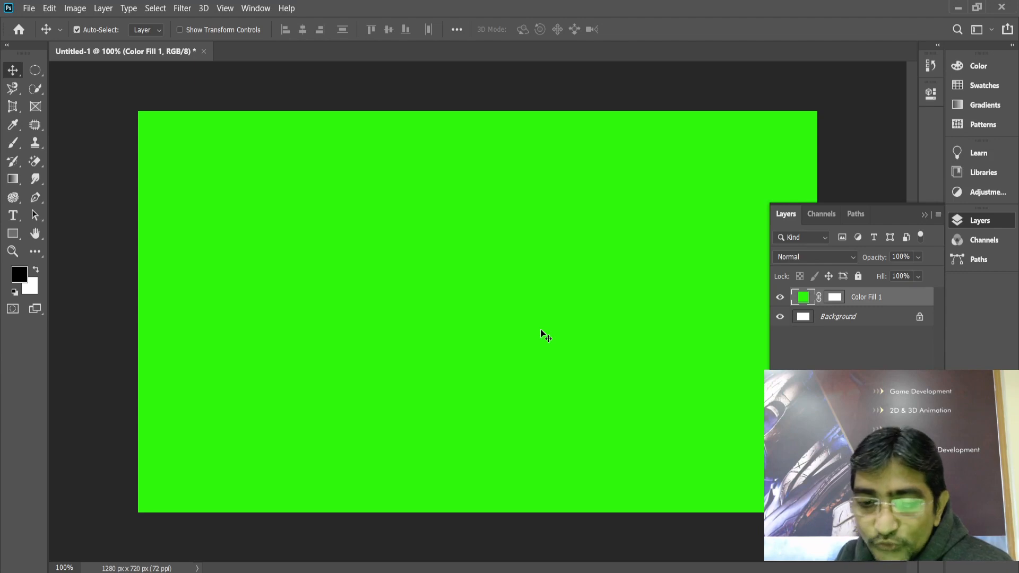
Highlight the 'Constant Node' line in the Google Doc, then go back to NukeX
left_click(504, 572)
left_click(296, 375)
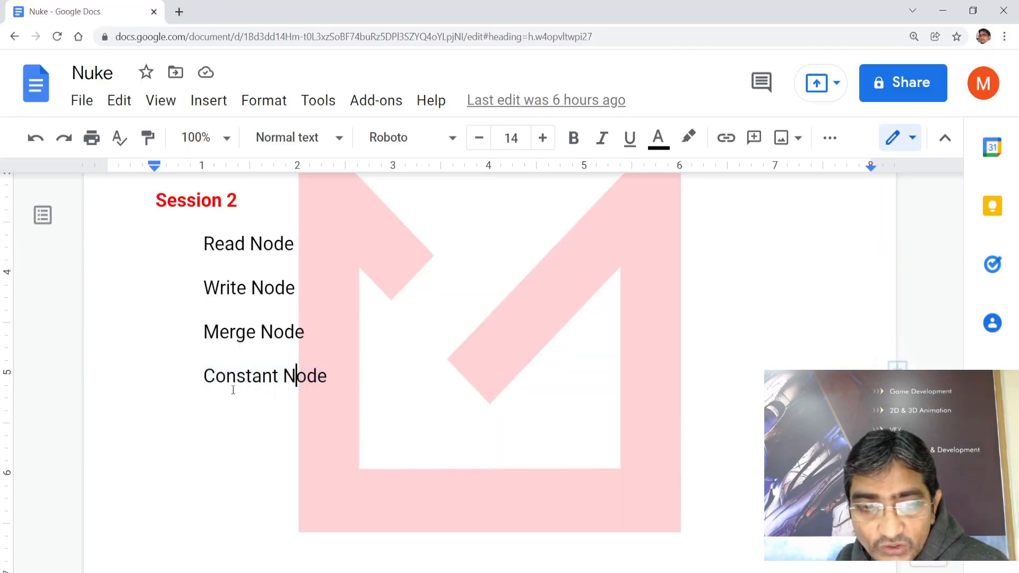
left_click_drag(204, 375, 327, 373)
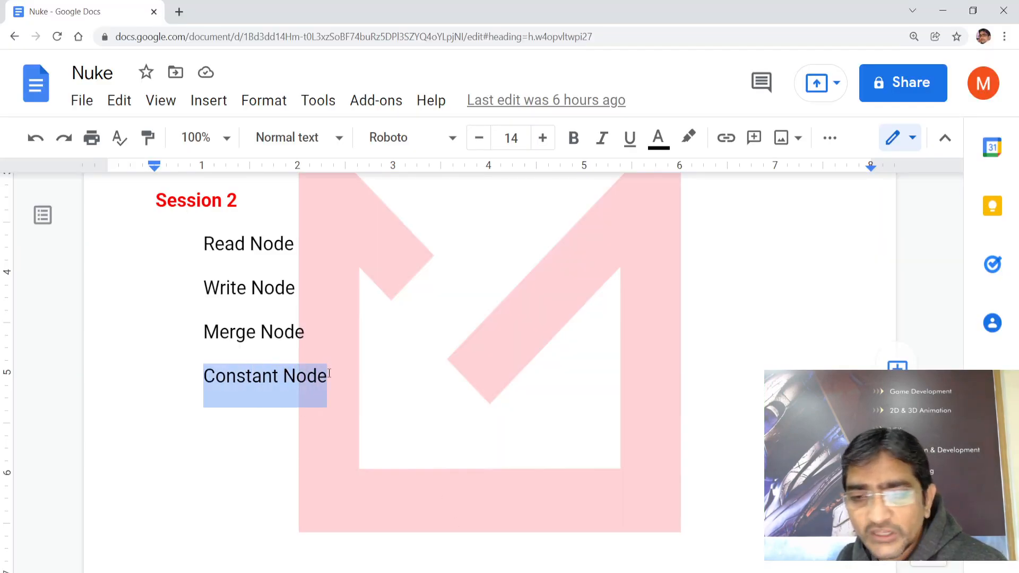
left_click(225, 412)
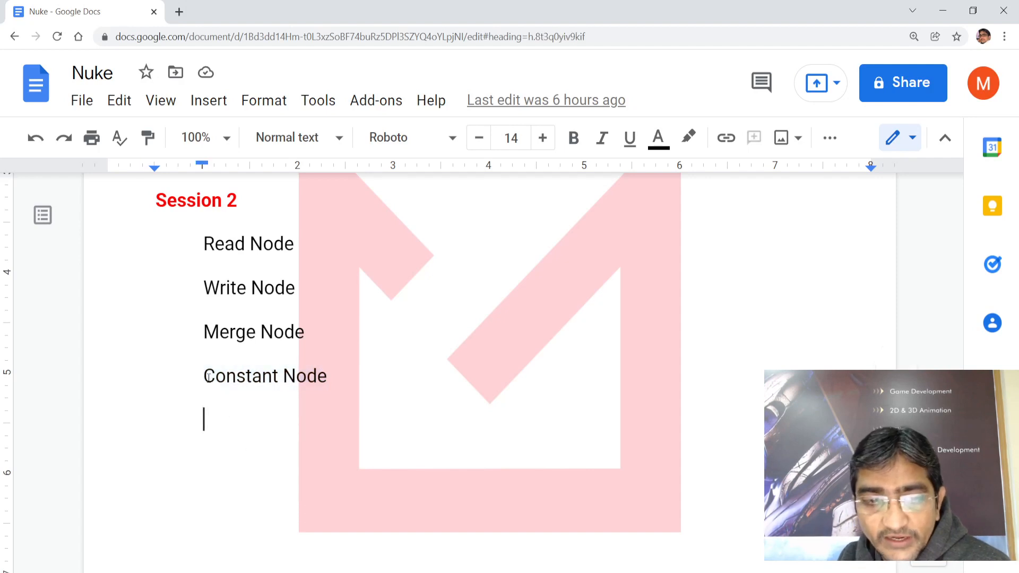
left_click_drag(204, 376, 328, 377)
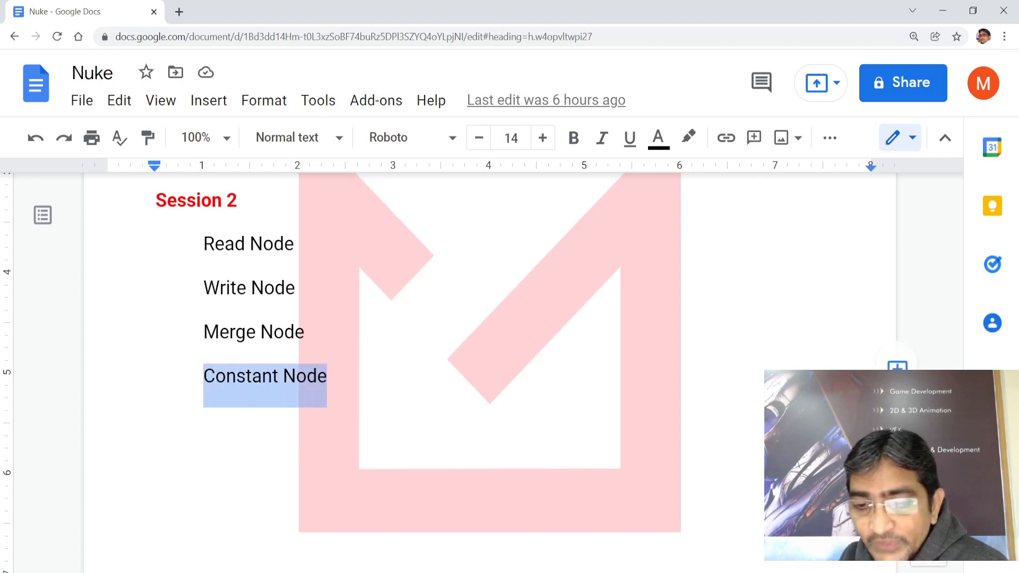
left_click(620, 539)
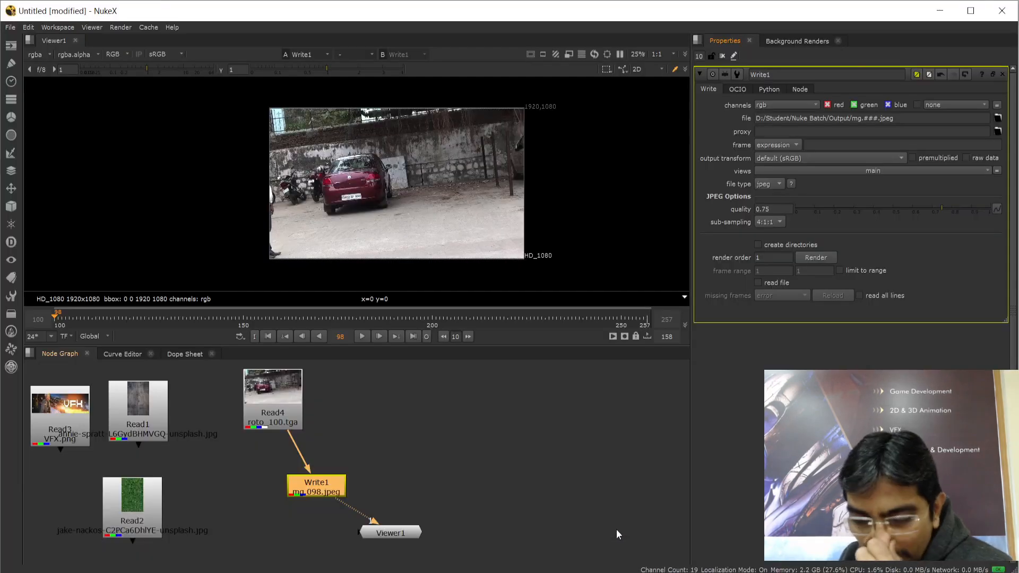
Create Constant1 from the Image toolbox and drag it right of Read4
left_click(457, 417)
key("Tab")
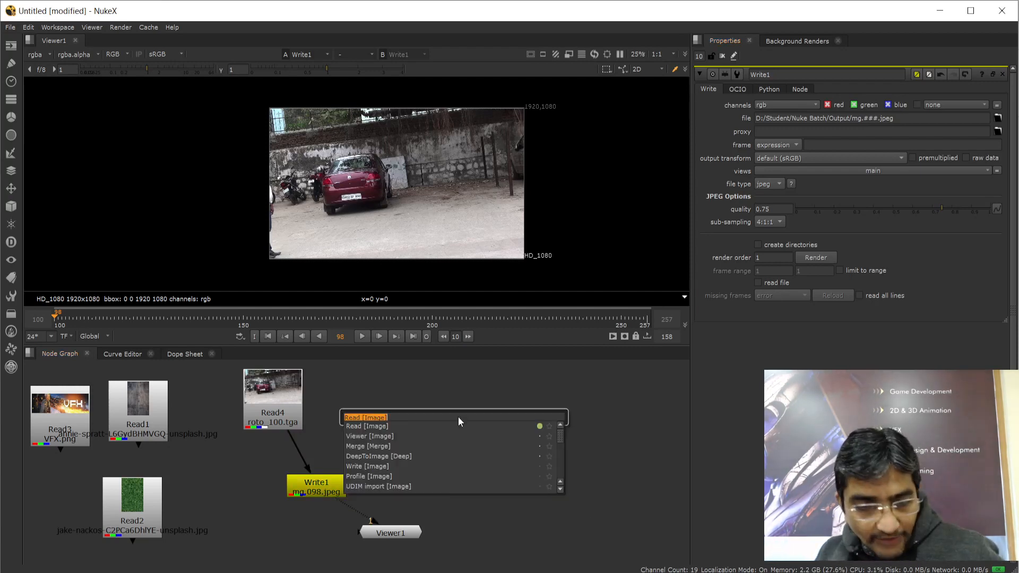
type("cons")
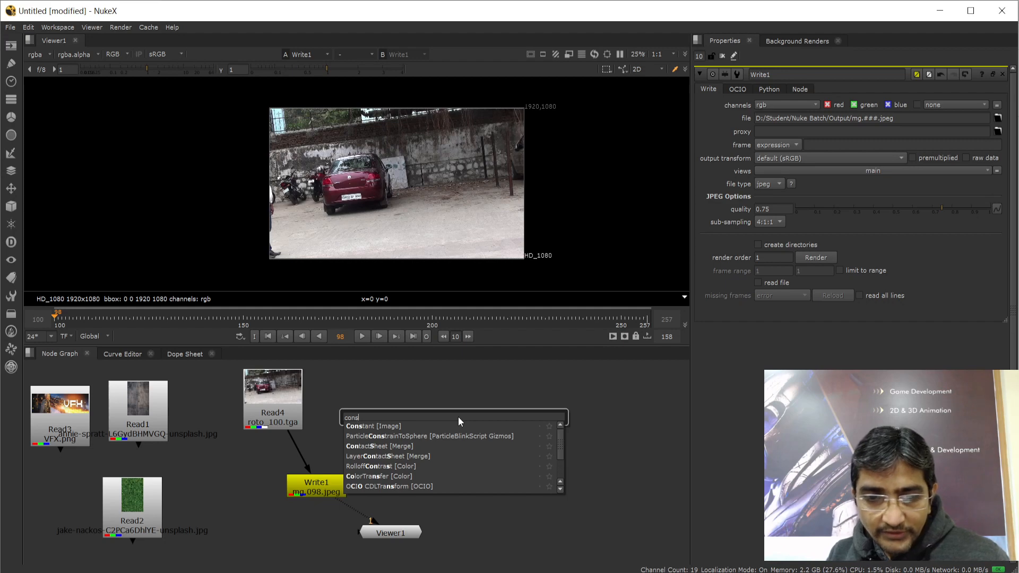
key("BackSpace")
key("BackSpace")
key("BackSpace")
key("BackSpace")
type("c")
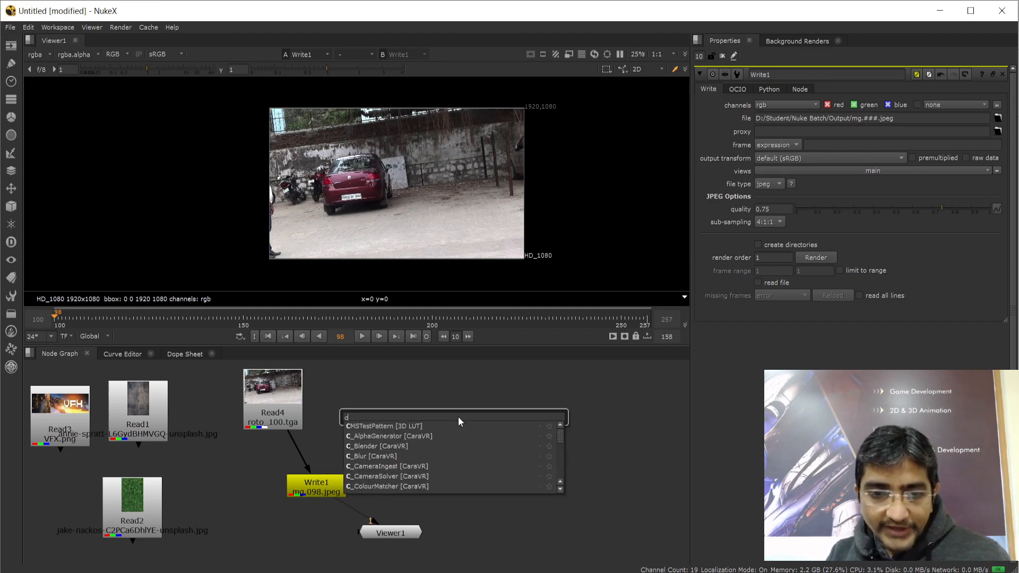
key("BackSpace")
key("Escape")
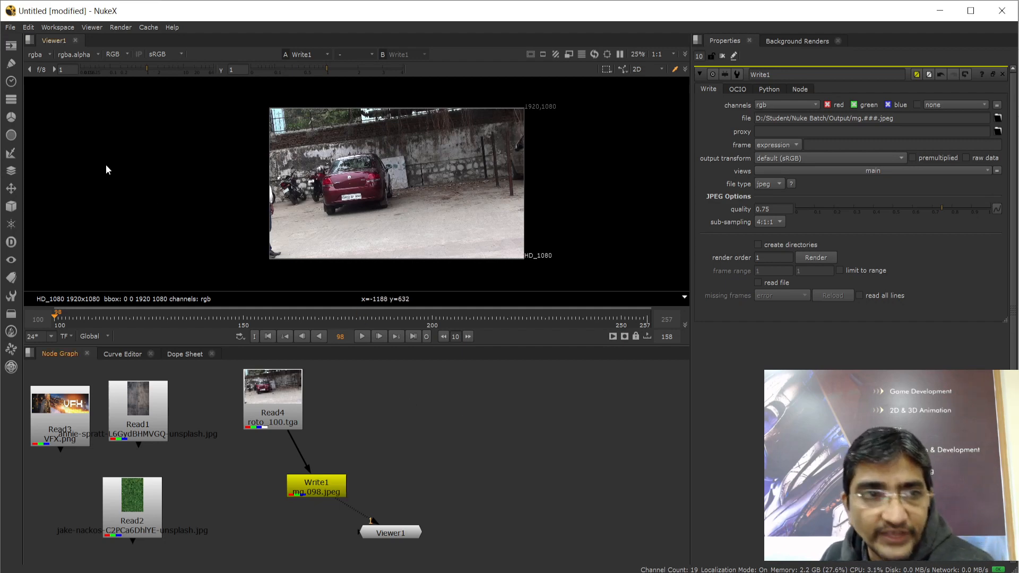
left_click(11, 47)
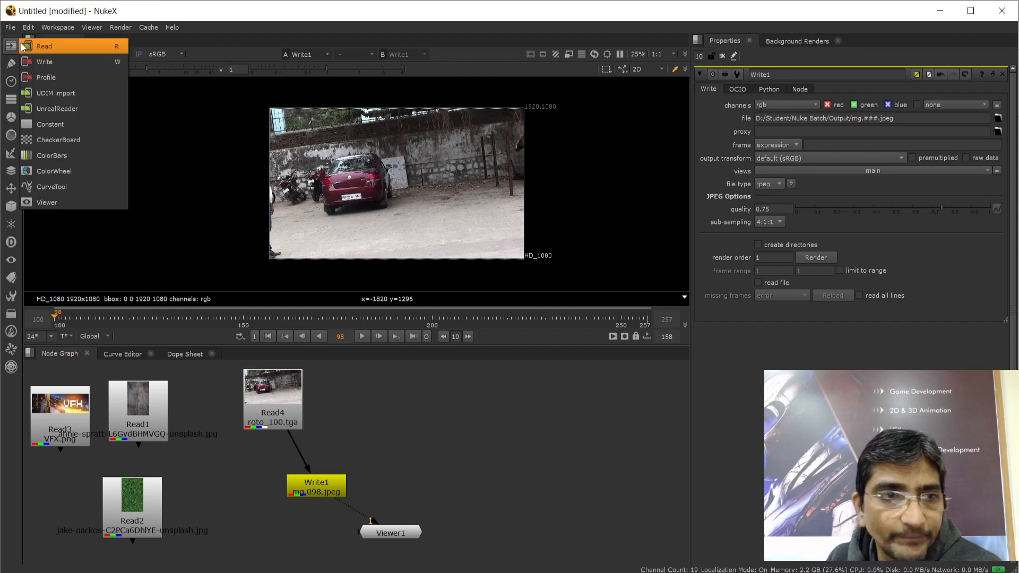
left_click(47, 125)
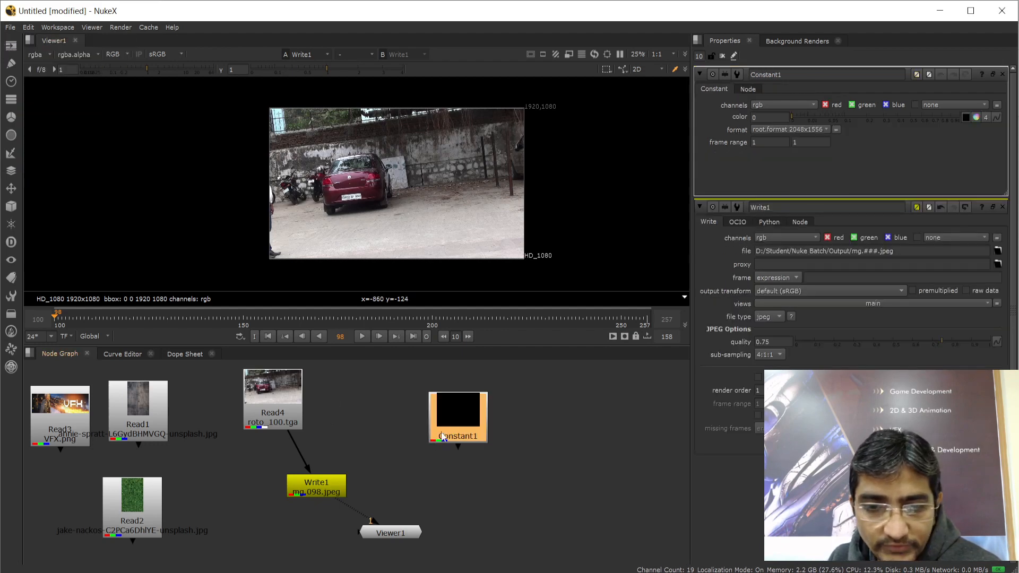
left_click_drag(444, 409, 504, 404)
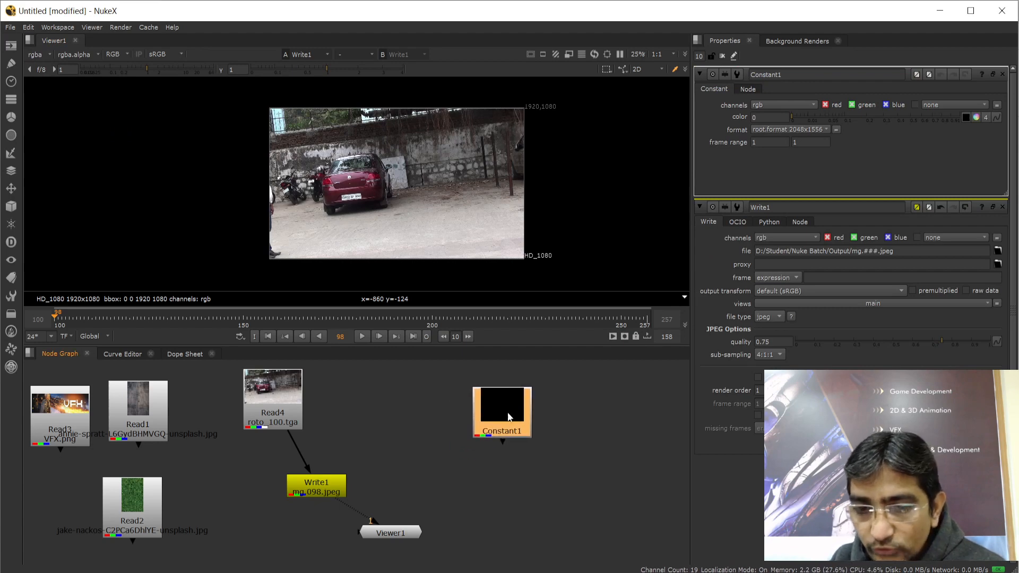
Switch Constant1's format from root.format to HD_1080 1920x1080
left_click(826, 130)
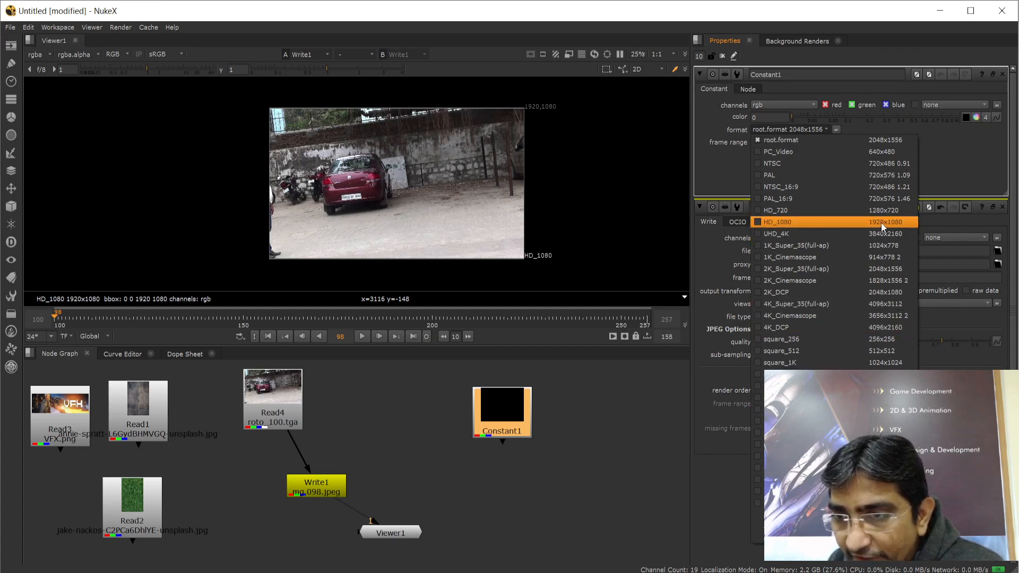
left_click(756, 222)
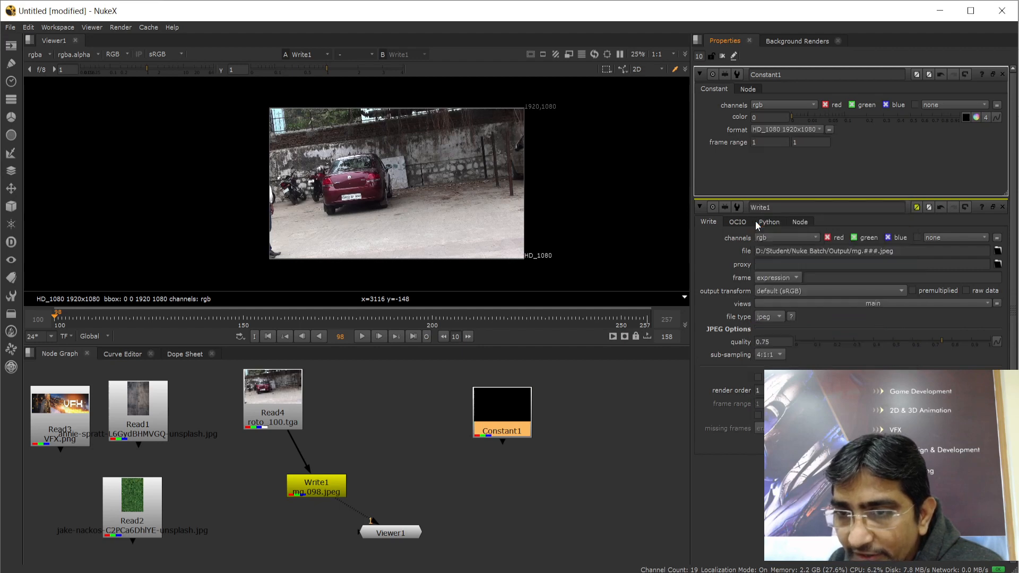
left_click(511, 449)
left_click(509, 415)
Pipe Constant1 into Viewer1's input 2 and view its black 1920x1080 frame
left_click_drag(521, 404, 557, 392)
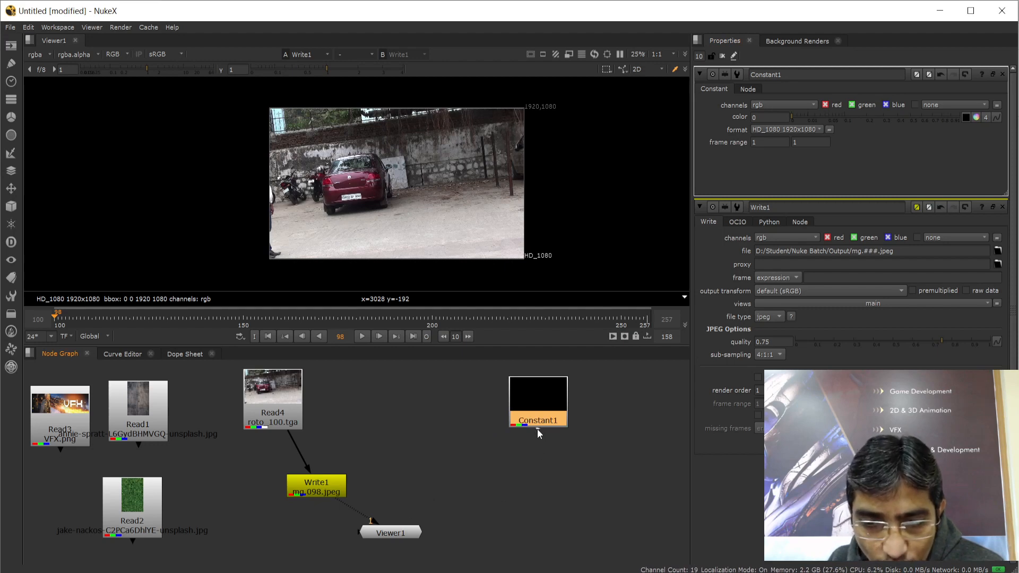
left_click_drag(537, 429, 523, 460)
left_click_drag(460, 481, 393, 534)
left_click(544, 485)
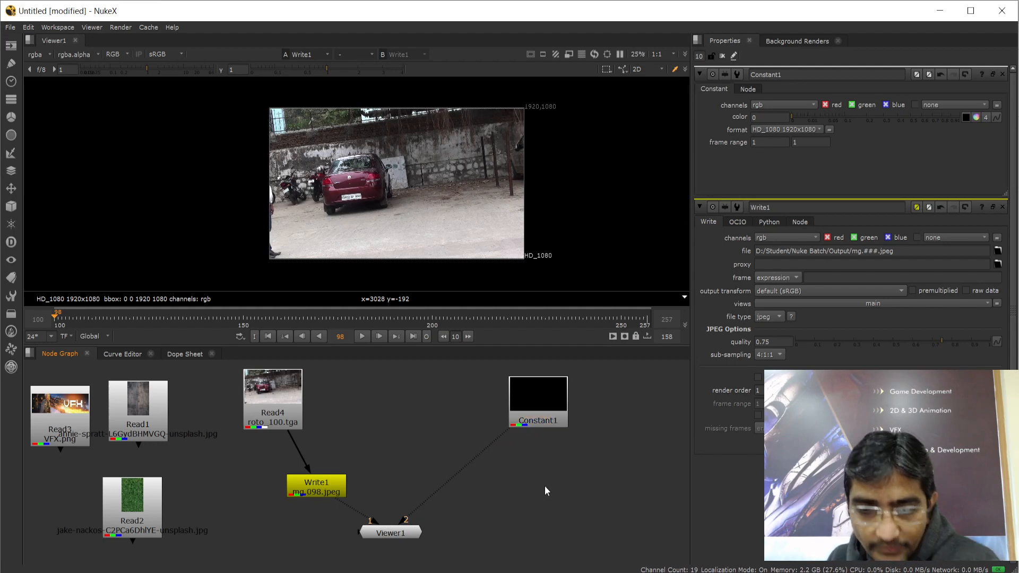
key("2")
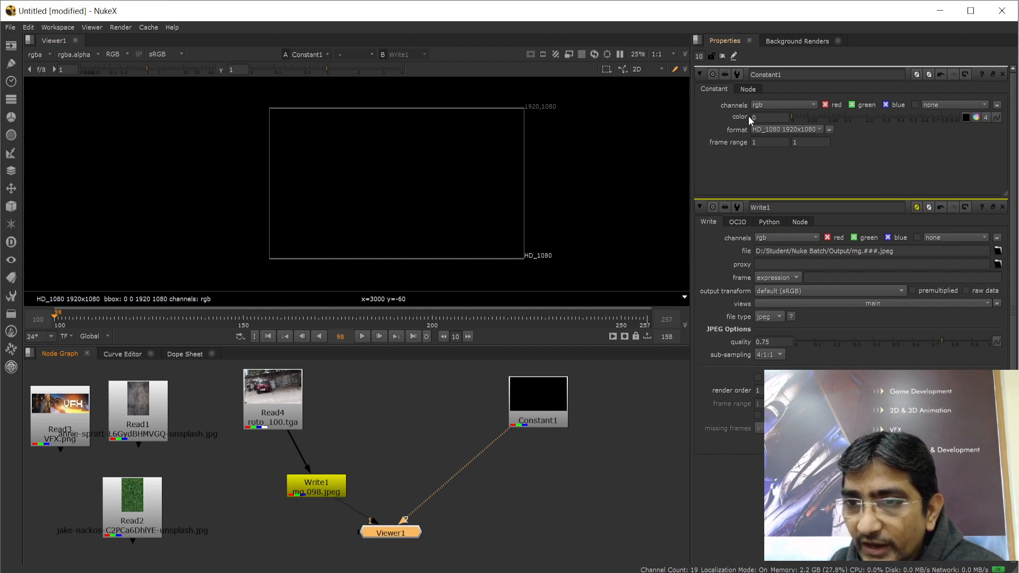
left_click(762, 116)
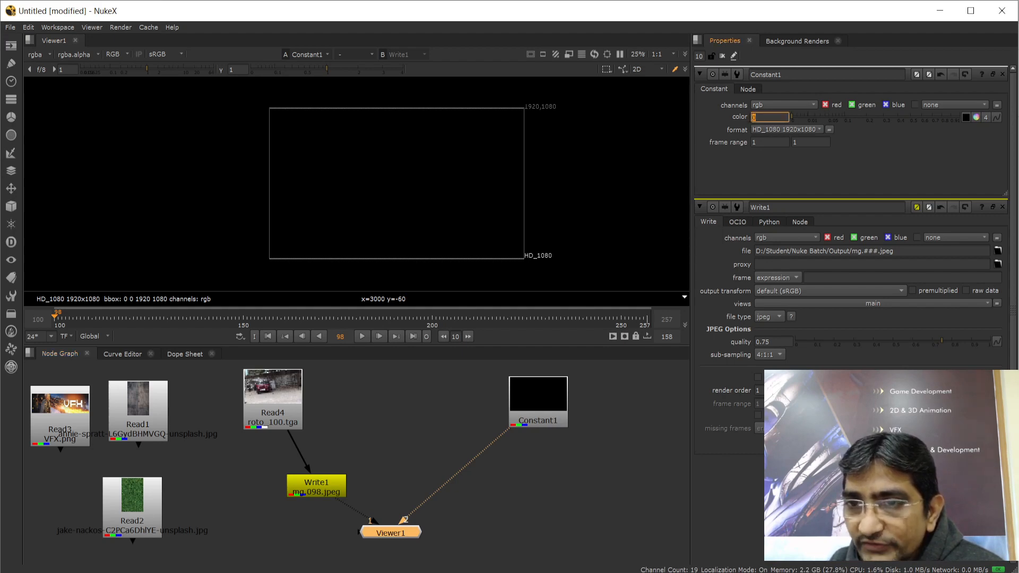
Handwrite the range notes '0 to 255' and '0 to 1' on the Paint sketch, then return to NukeX
left_click(605, 572)
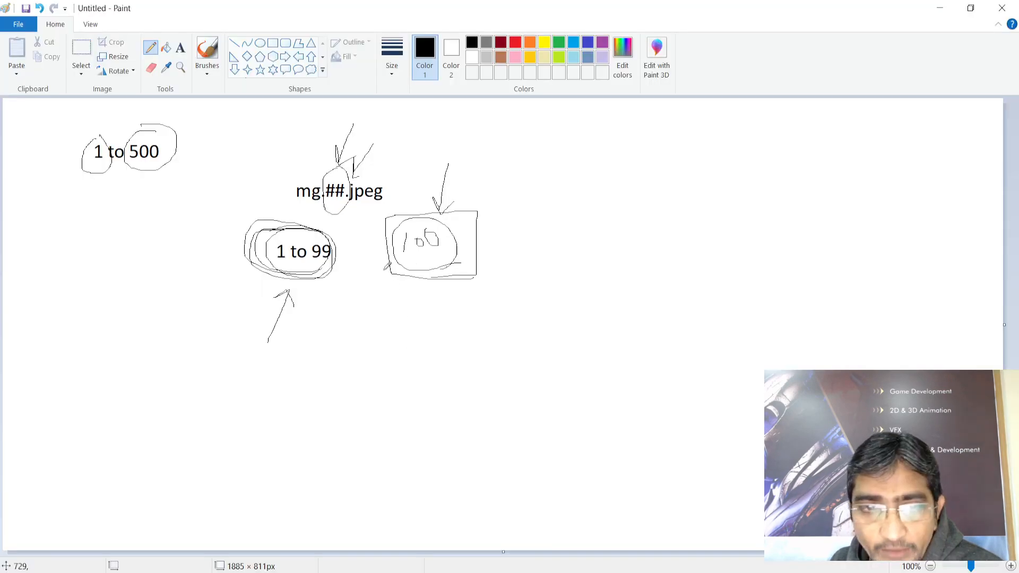
mouse_move(583, 190)
left_mouse_down()
mouse_move(594, 213)
mouse_move(585, 189)
left_mouse_up()
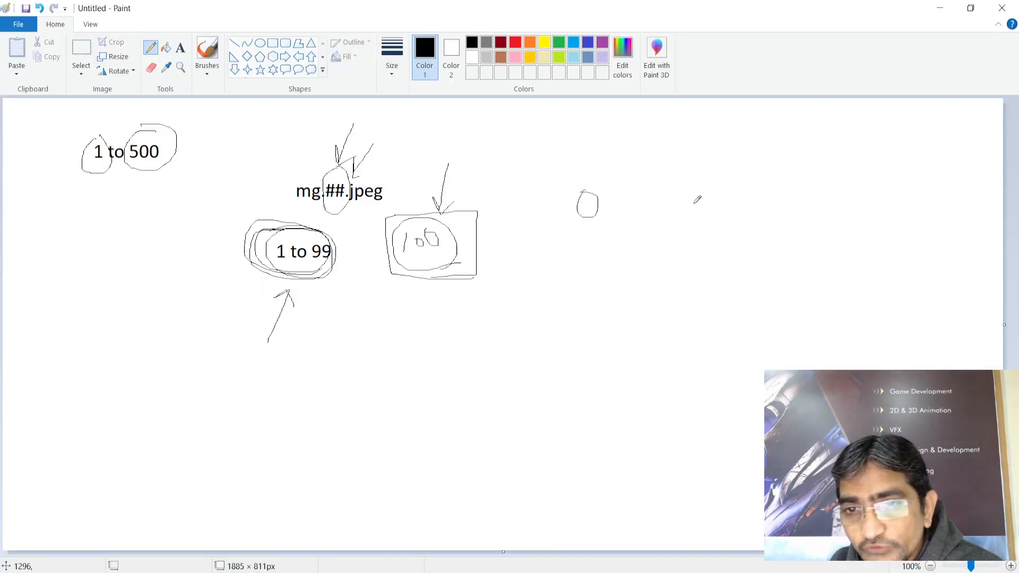
mouse_move(702, 181)
left_mouse_down()
mouse_move(703, 214)
mouse_move(714, 194)
mouse_move(722, 201)
mouse_move(711, 193)
left_mouse_up()
mouse_move(760, 179)
left_mouse_down()
mouse_move(773, 177)
mouse_move(783, 200)
left_mouse_up()
mouse_move(815, 170)
left_mouse_down()
mouse_move(801, 171)
mouse_move(796, 189)
left_mouse_up()
left_click_drag(827, 170, 820, 186)
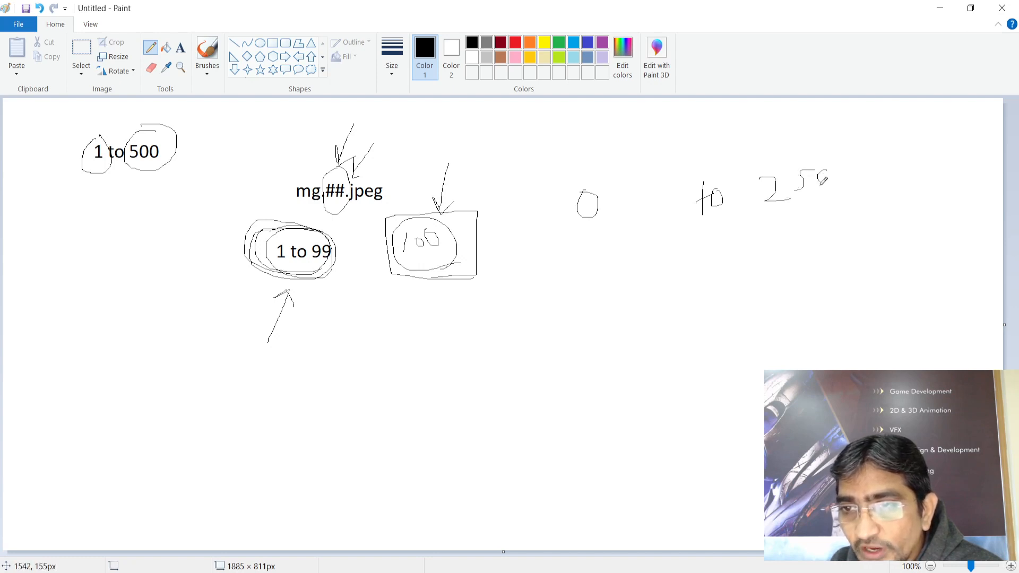
left_click_drag(594, 285, 599, 289)
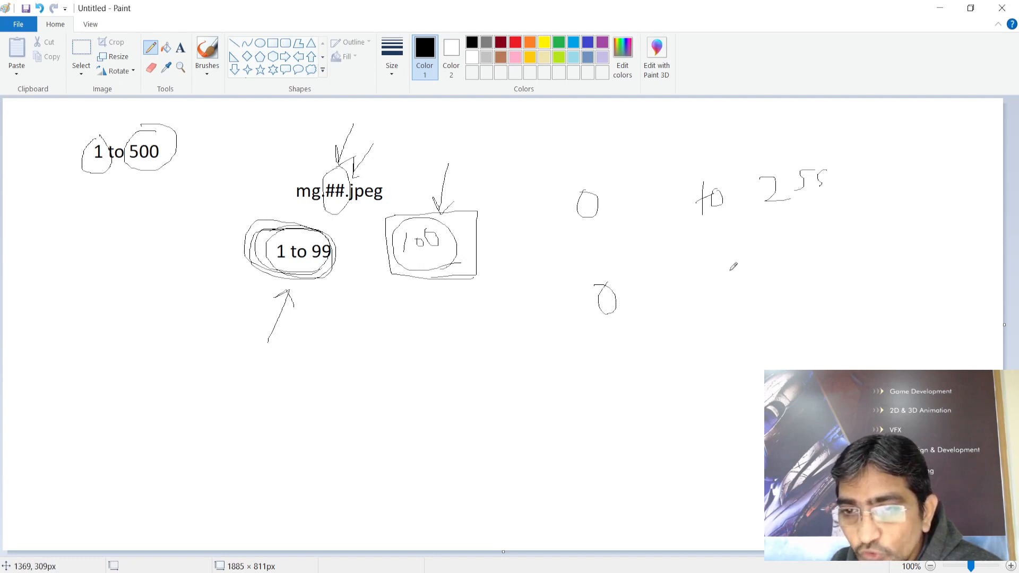
mouse_move(728, 270)
left_mouse_down()
mouse_move(728, 313)
mouse_move(749, 291)
mouse_move(753, 301)
left_mouse_up()
left_click_drag(829, 261, 834, 300)
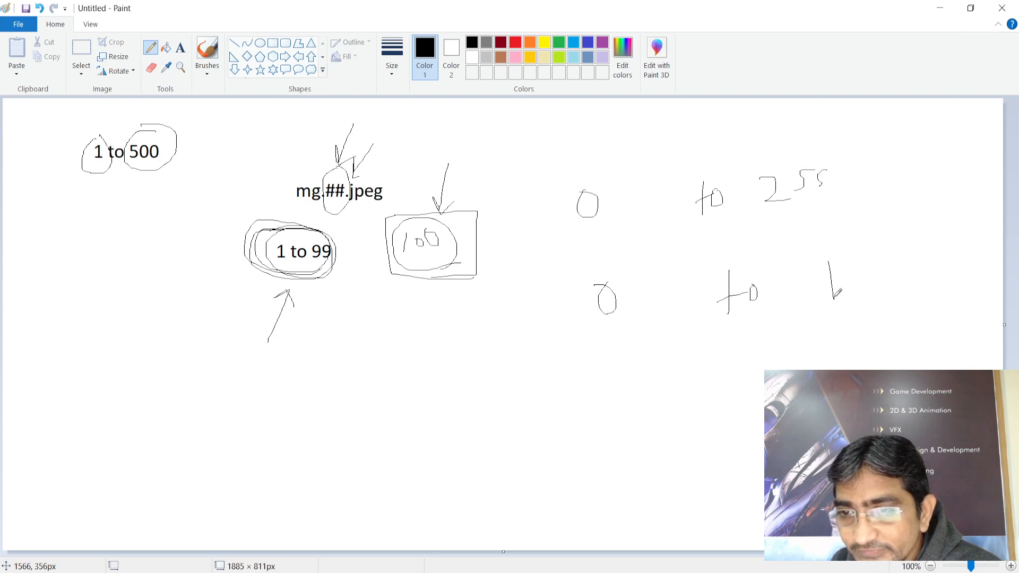
mouse_move(539, 570)
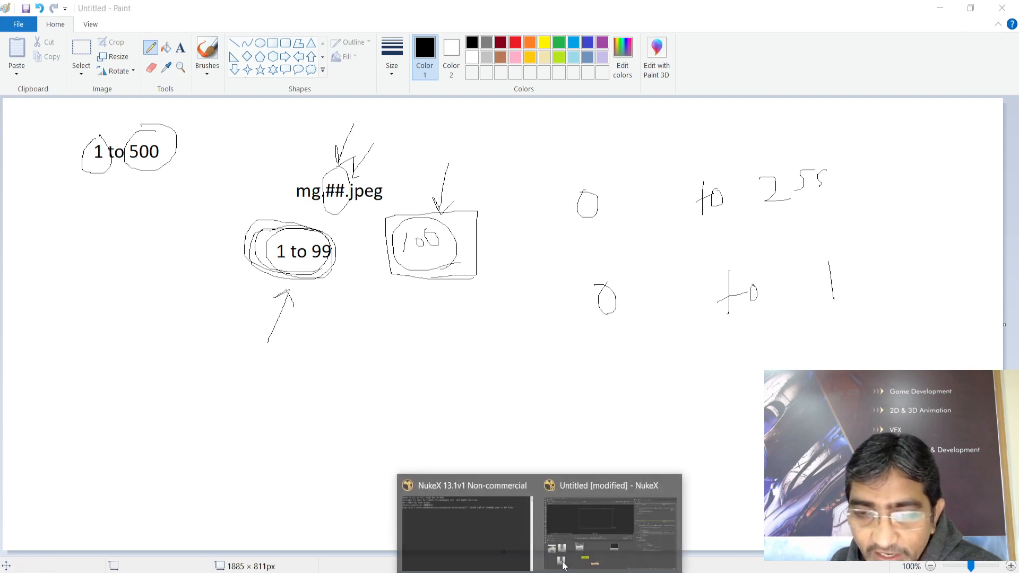
left_click(610, 518)
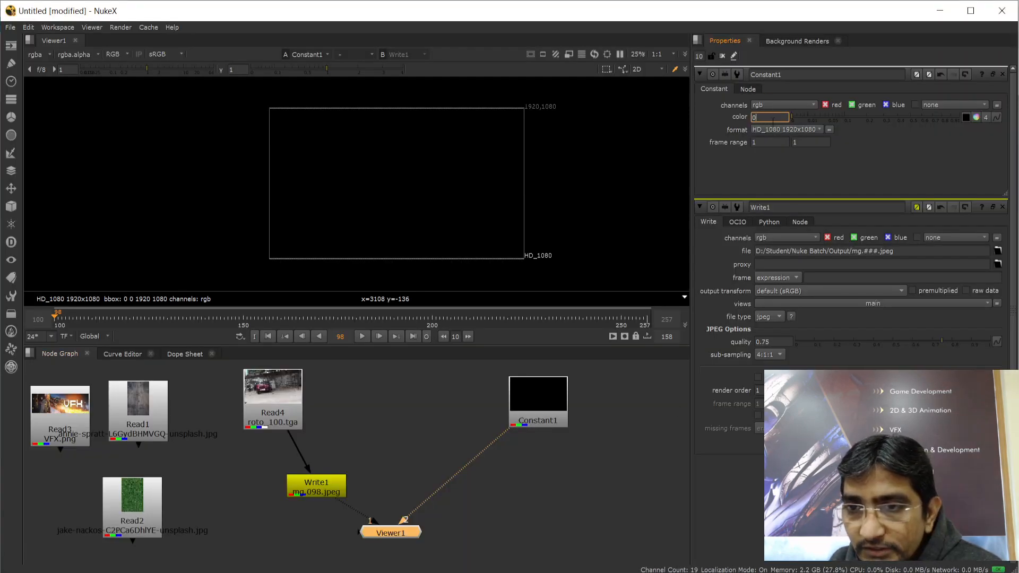
Drag Constant1's colour to 1 and expand it to confirm red, green and blue each read 1
left_click_drag(791, 116, 966, 117)
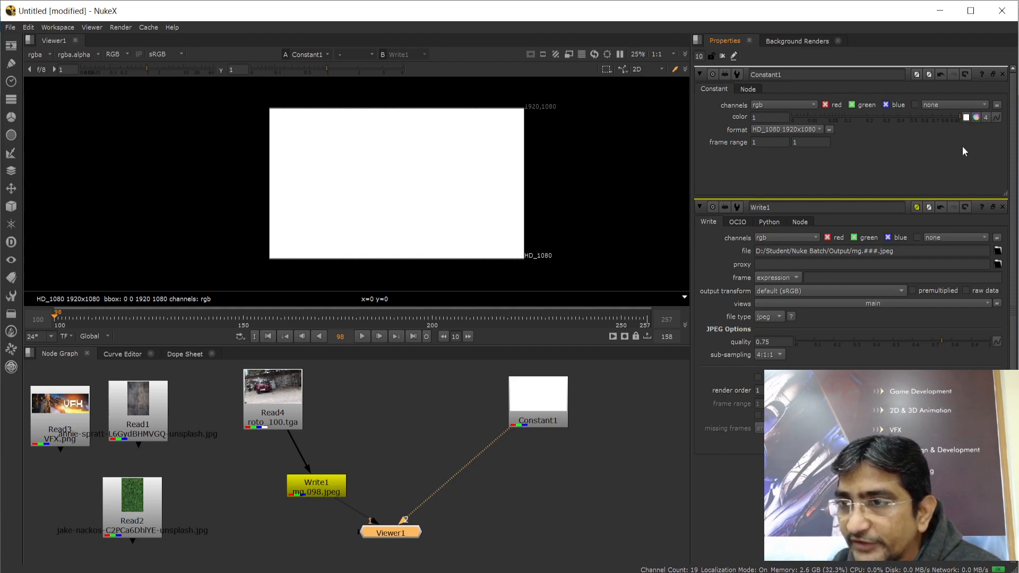
left_click(976, 117)
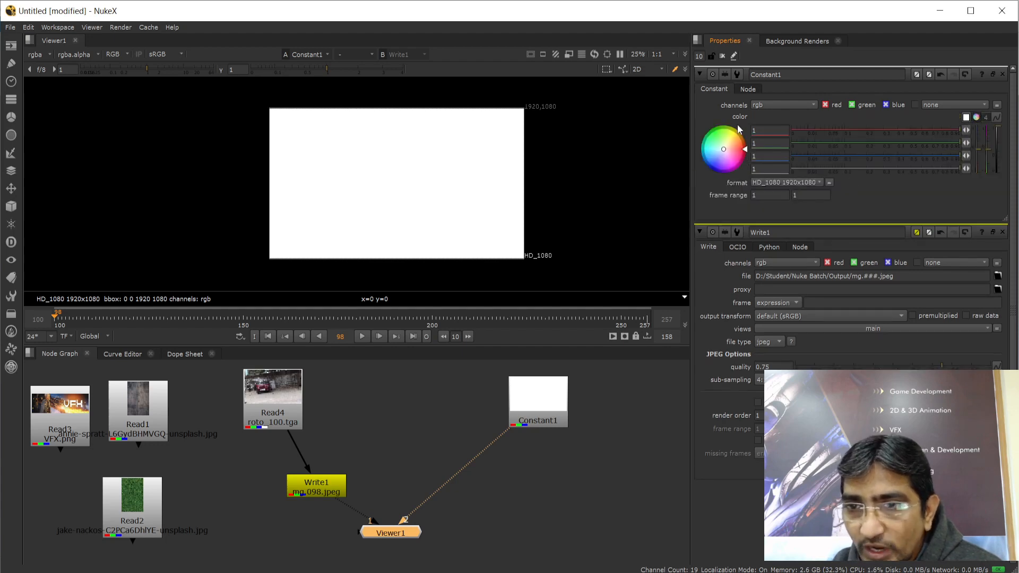
left_click(765, 129)
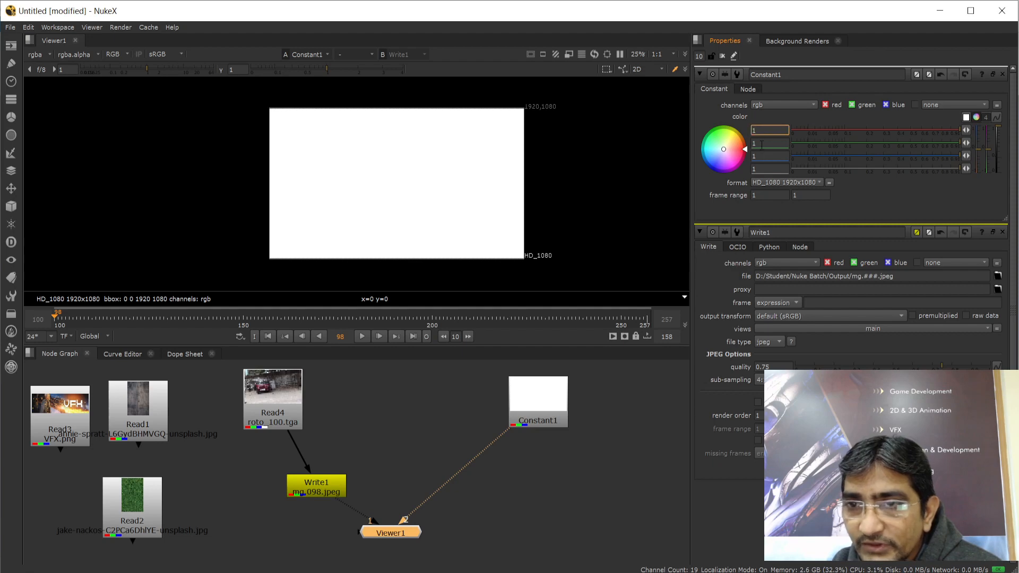
left_click(761, 144)
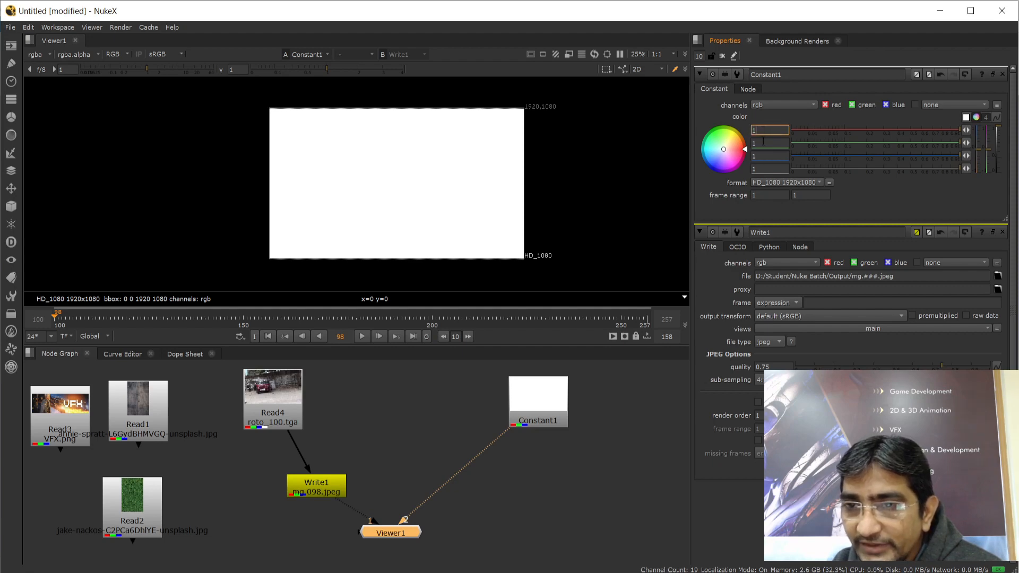
left_click(763, 155)
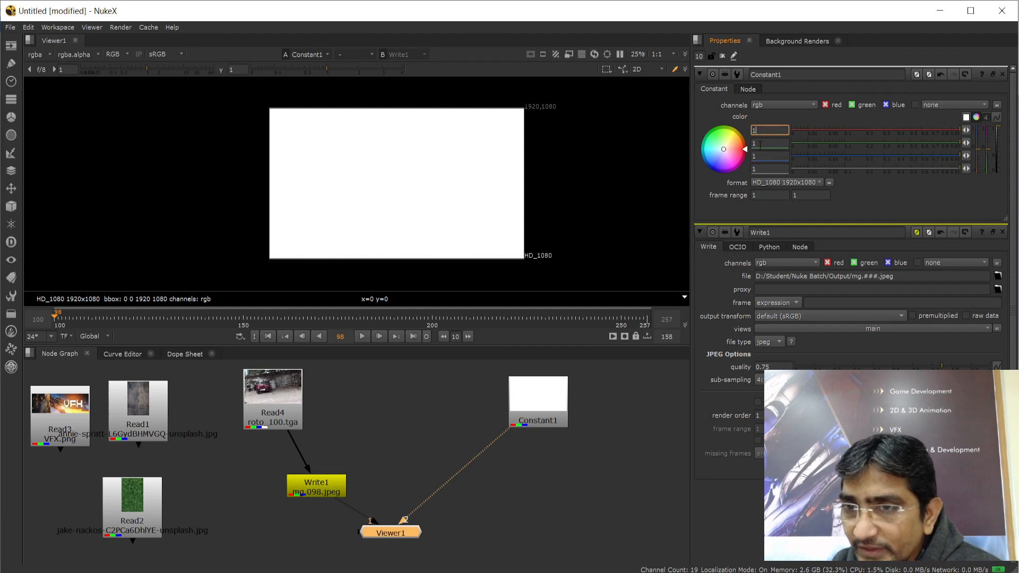
left_click(758, 131)
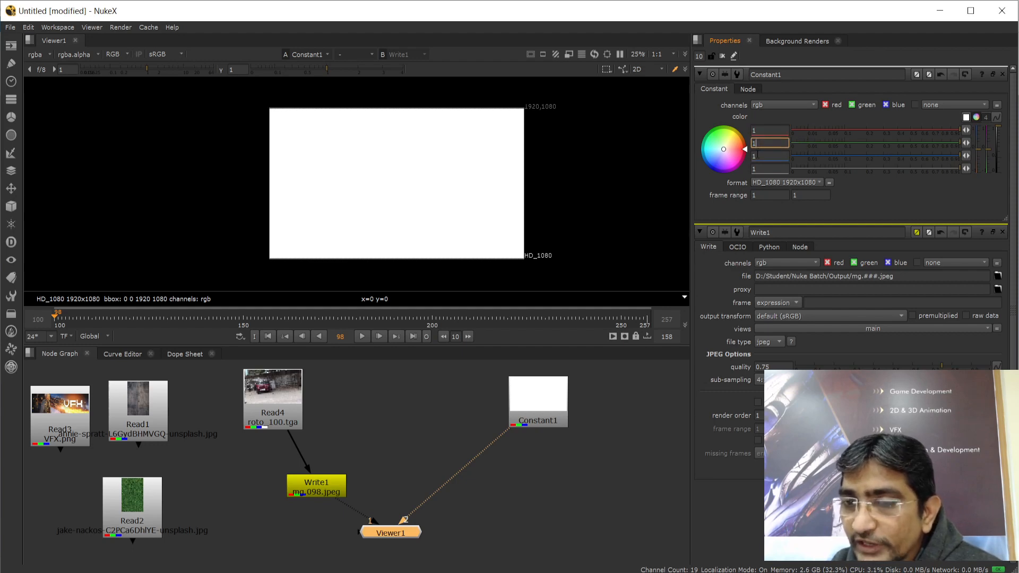
left_click(578, 572)
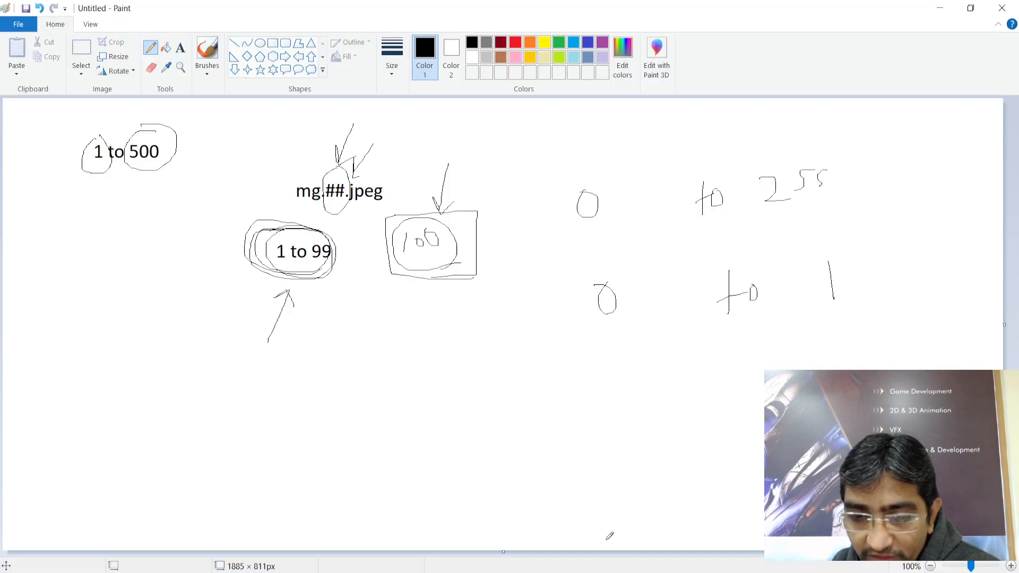
Add typed lines 'R - 0 to 255', 'G - 0 to 255' and 'B - 0 to 255' below the notes
left_click(180, 48)
left_click(326, 323)
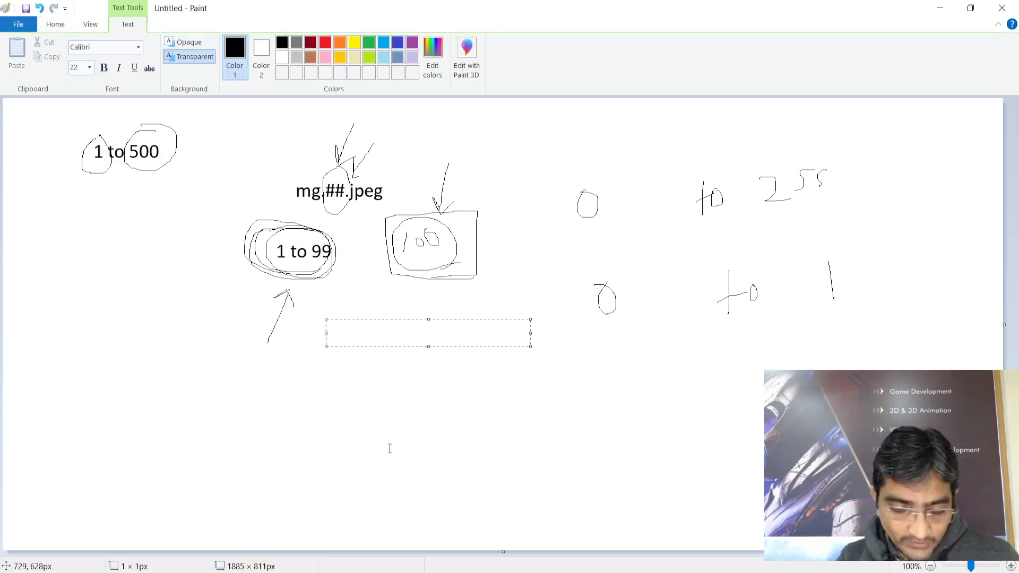
type("R -")
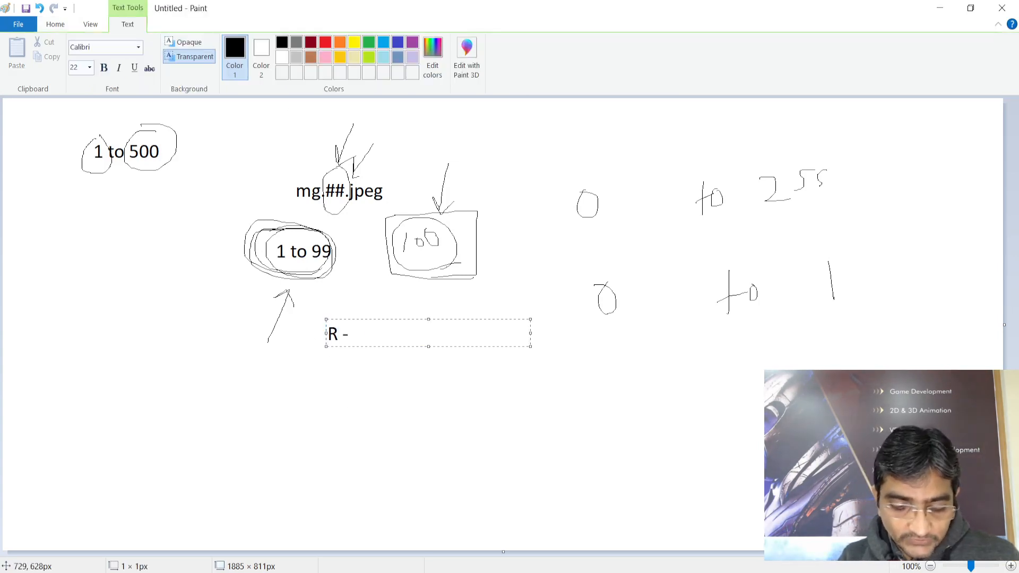
type(" 0 to 255")
key("Return")
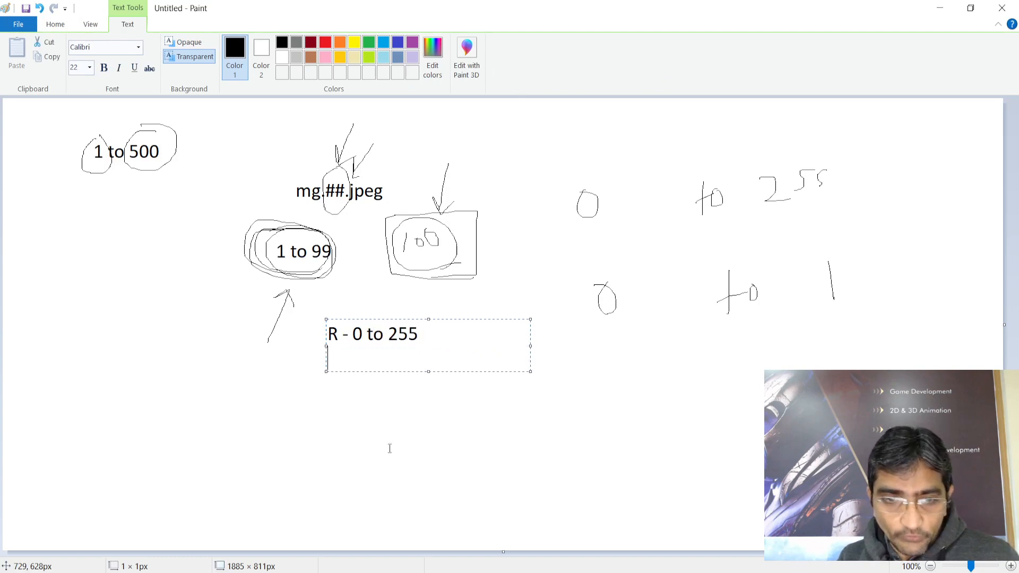
key("Return")
type("G - ")
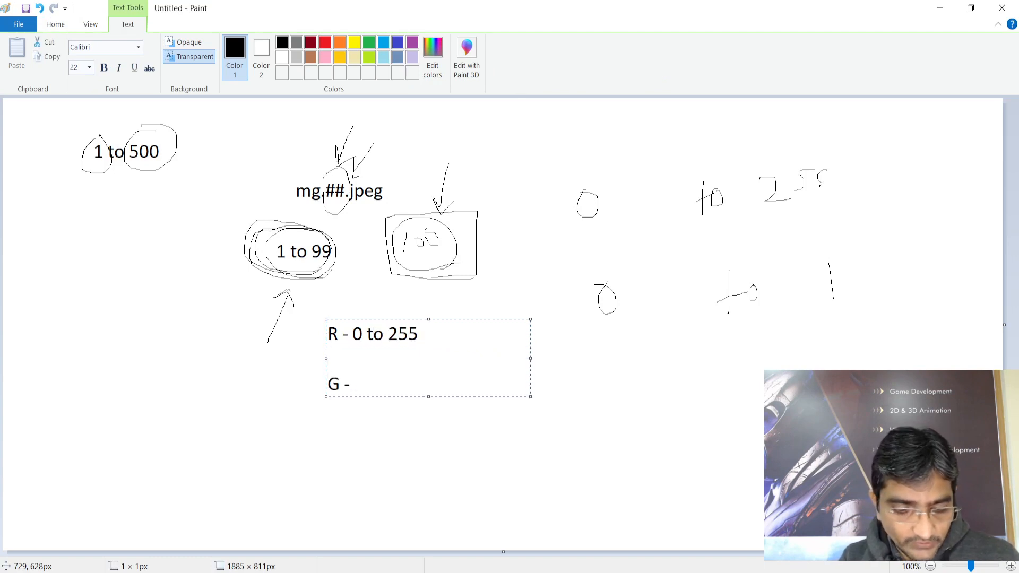
type("9")
key("BackSpace")
type("0 to 2")
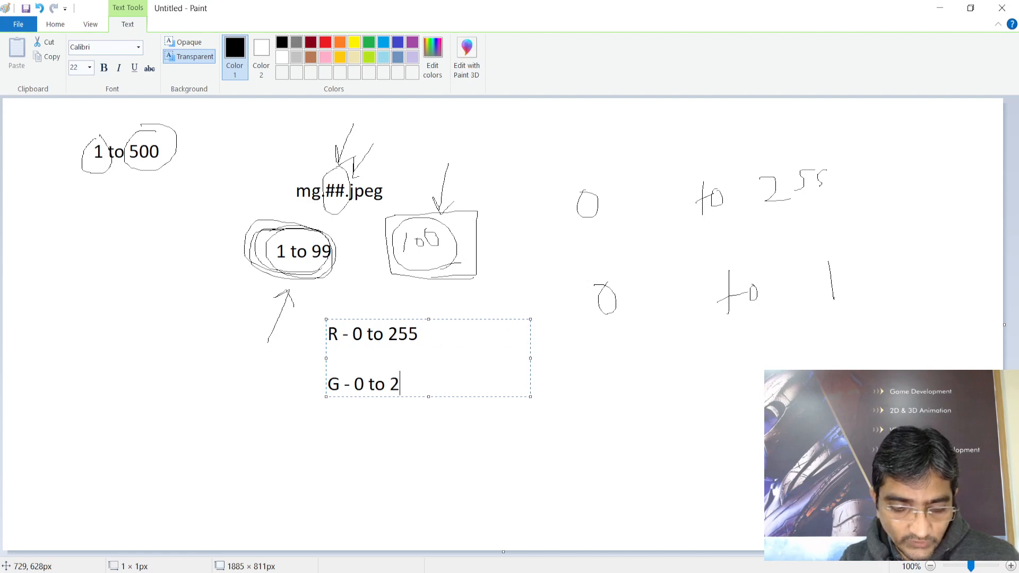
type("55")
key("Return")
key("Return")
type("B ")
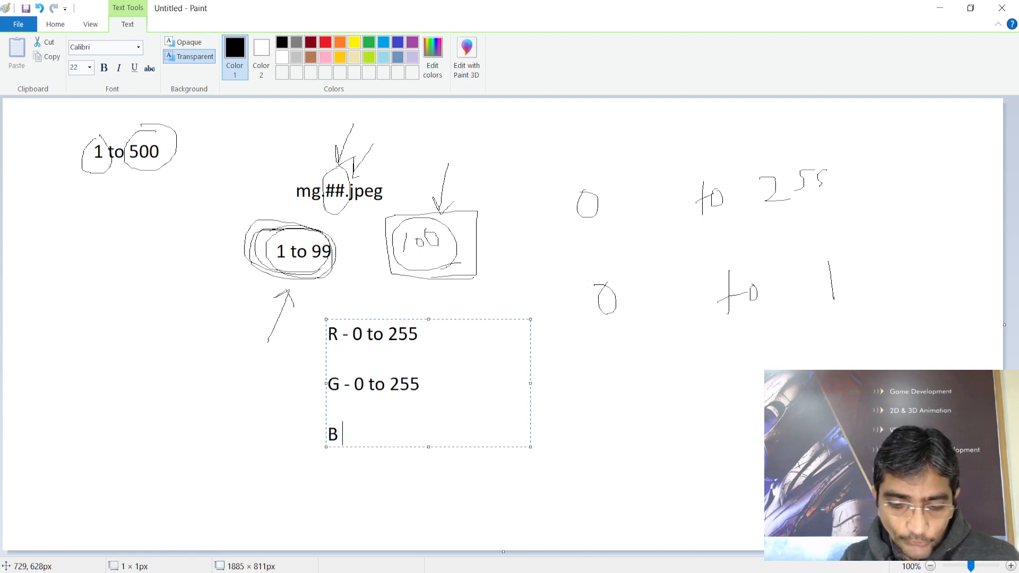
type("- 0 to 255")
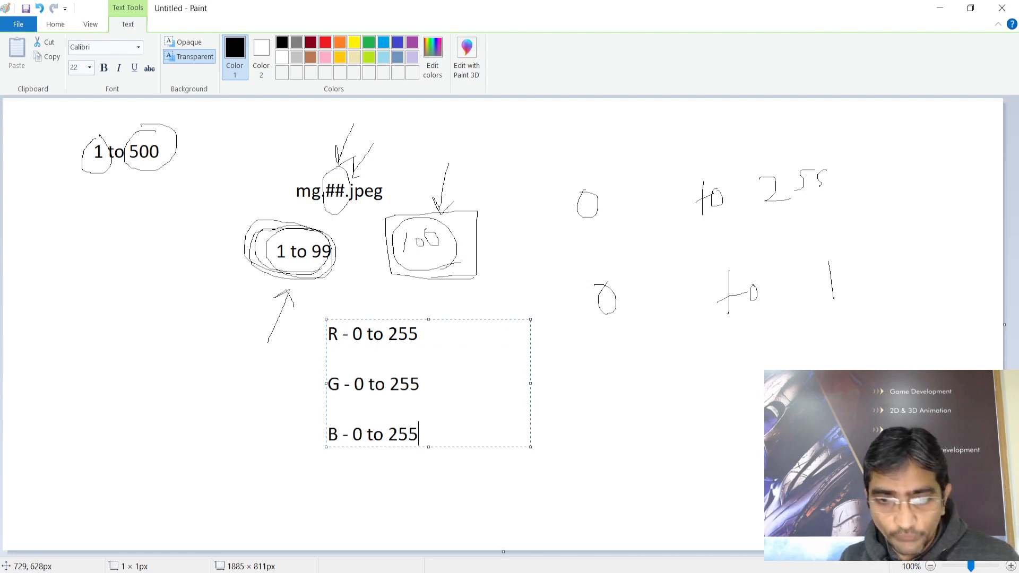
left_click(516, 484)
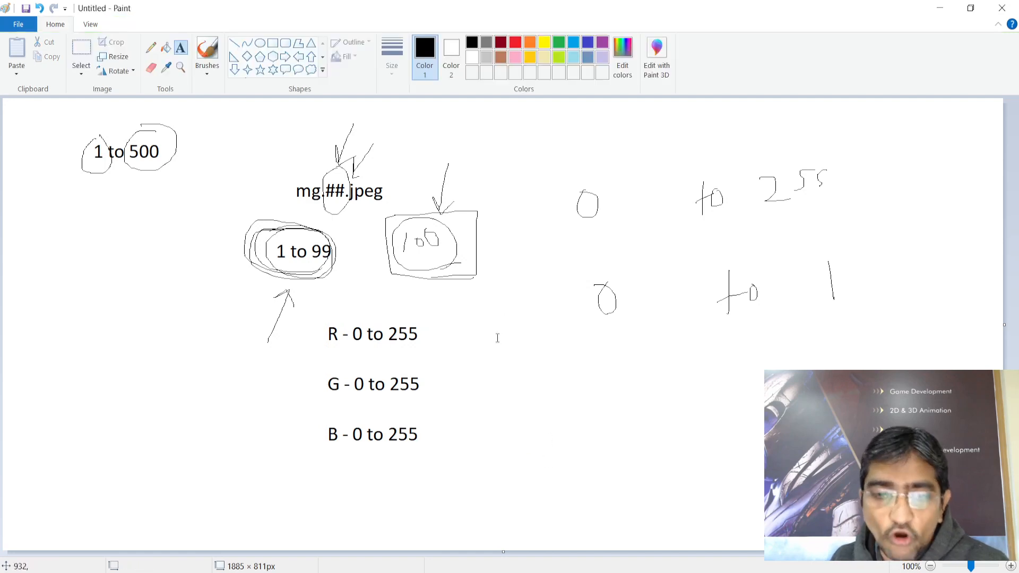
Underline each 255 in the R, G, B lines and bracket the channel letters
left_click(151, 47)
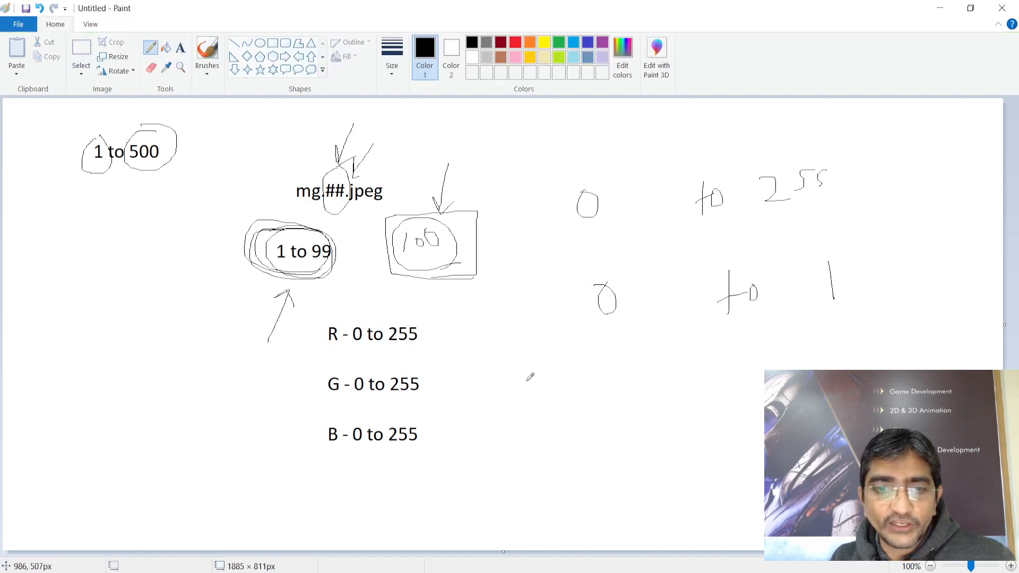
left_click_drag(393, 347, 420, 348)
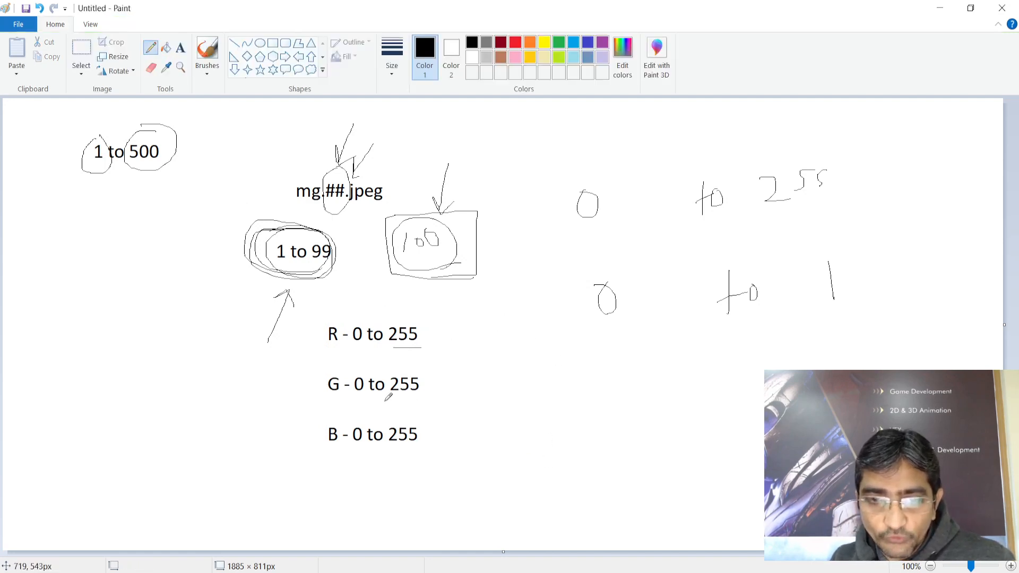
left_click_drag(384, 401, 412, 401)
left_click_drag(384, 452, 431, 452)
left_click_drag(324, 308, 338, 452)
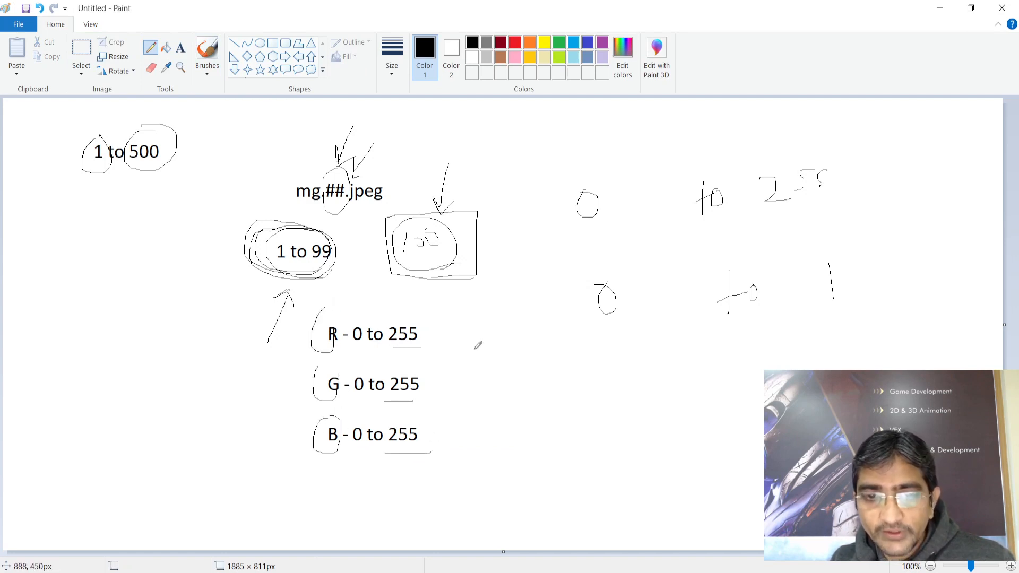
Draw a column of circled 1 values beside the rows, bracketed and labelled W
left_click_drag(497, 352, 624, 351)
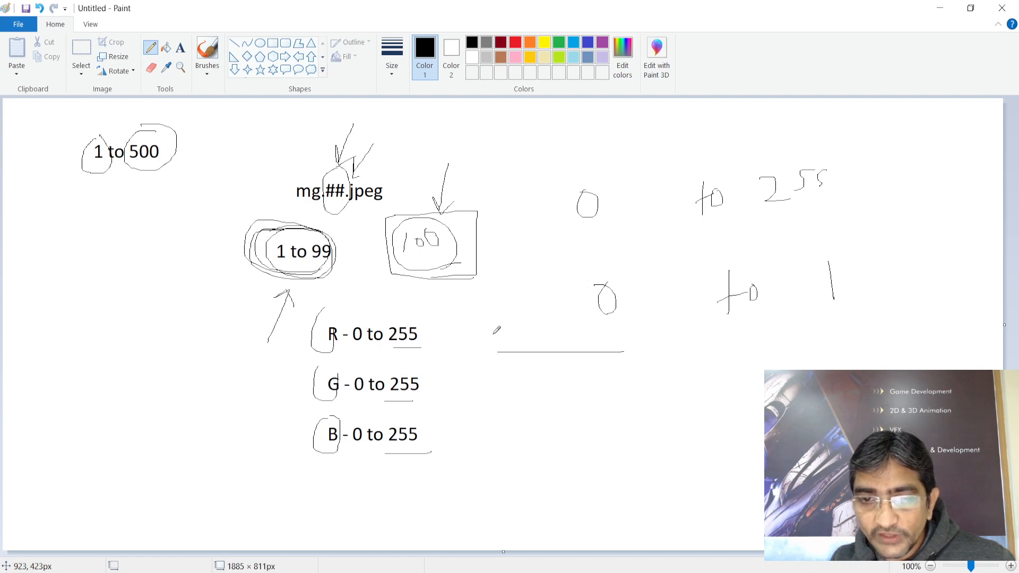
left_click_drag(494, 334, 495, 338)
mouse_move(620, 321)
left_mouse_down()
mouse_move(621, 351)
mouse_move(637, 340)
mouse_move(629, 316)
left_mouse_up()
mouse_move(618, 380)
left_mouse_down()
mouse_move(641, 390)
mouse_move(613, 371)
left_mouse_up()
mouse_move(636, 427)
left_mouse_down()
mouse_move(639, 466)
mouse_move(629, 427)
left_mouse_up()
mouse_move(647, 321)
left_mouse_down()
mouse_move(670, 356)
mouse_move(673, 432)
mouse_move(664, 444)
left_mouse_up()
mouse_move(693, 361)
left_mouse_down()
mouse_move(705, 381)
mouse_move(725, 348)
left_mouse_up()
Circle the zeros beside R, G and B, arrow them to the values, and loop around them
mouse_move(503, 325)
left_mouse_down()
mouse_move(495, 356)
mouse_move(488, 319)
left_mouse_up()
mouse_move(489, 378)
left_mouse_down()
mouse_move(484, 408)
mouse_move(497, 382)
left_mouse_up()
mouse_move(482, 435)
left_mouse_down()
mouse_move(477, 467)
mouse_move(484, 436)
left_mouse_up()
mouse_move(599, 340)
left_mouse_down()
mouse_move(512, 341)
mouse_move(499, 353)
mouse_move(526, 376)
left_mouse_up()
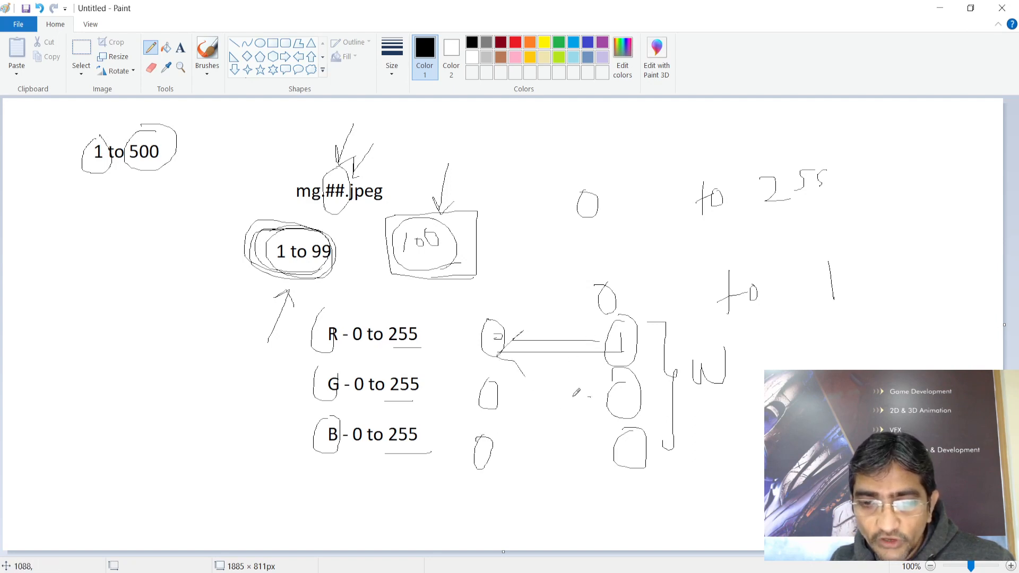
left_click_drag(590, 397, 505, 399)
mouse_move(526, 390)
left_mouse_down()
mouse_move(502, 402)
mouse_move(525, 424)
left_mouse_up()
left_click_drag(603, 457, 504, 458)
mouse_move(518, 445)
left_mouse_down()
mouse_move(499, 454)
mouse_move(512, 466)
left_mouse_up()
left_click_drag(499, 315, 455, 340)
left_click_drag(512, 340, 499, 319)
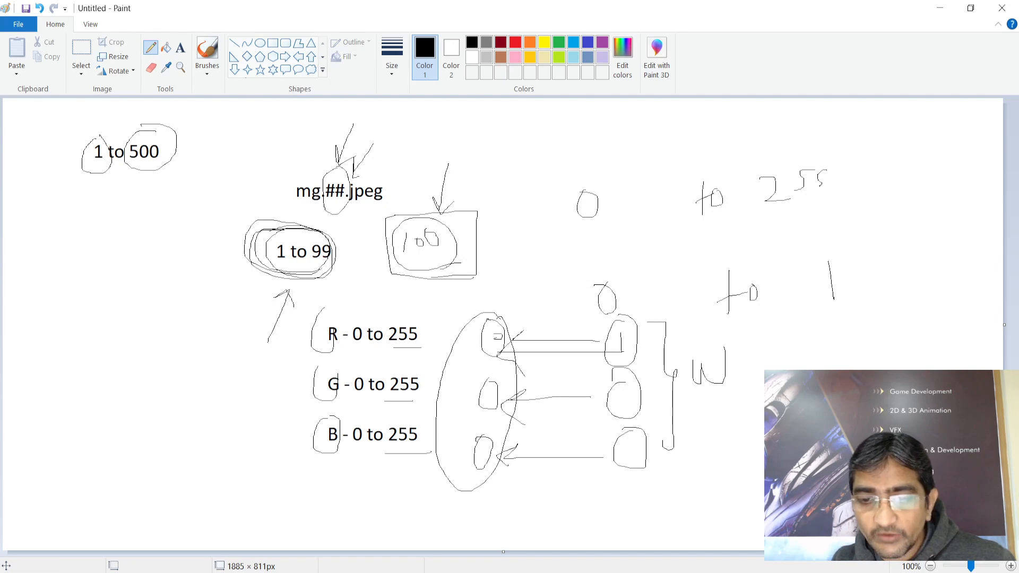
Back in NukeX, drop Constant1's red, green and blue to 0, turning it black
left_click(643, 571)
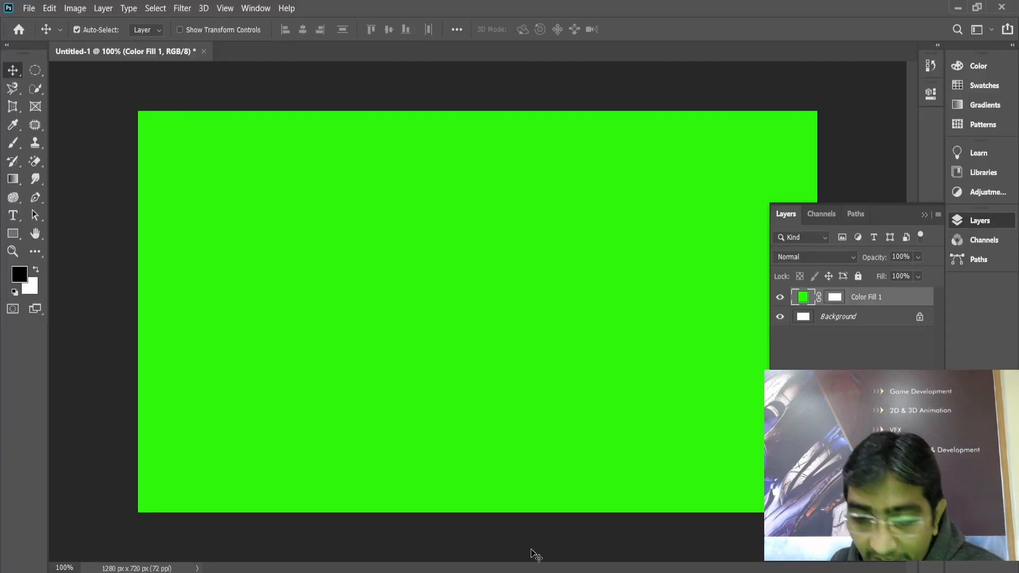
mouse_move(536, 555)
left_click(574, 539)
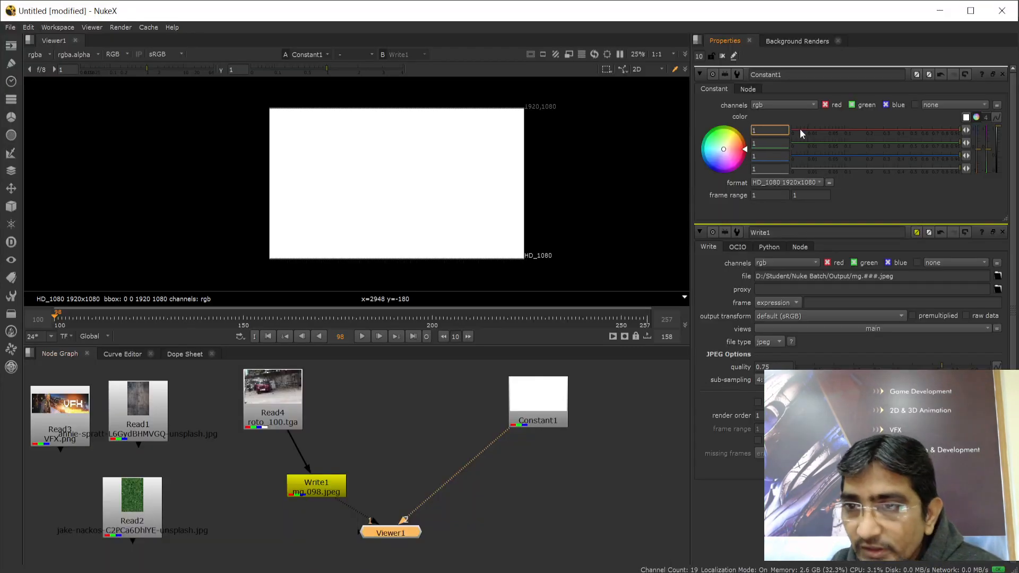
left_click_drag(957, 129, 795, 128)
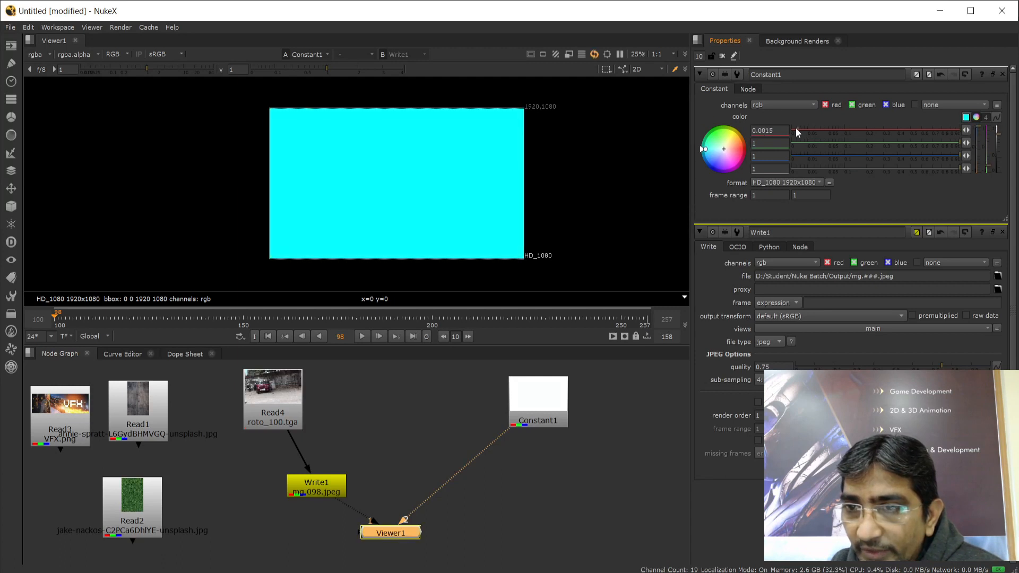
left_click_drag(960, 142, 793, 142)
left_click_drag(957, 155, 771, 156)
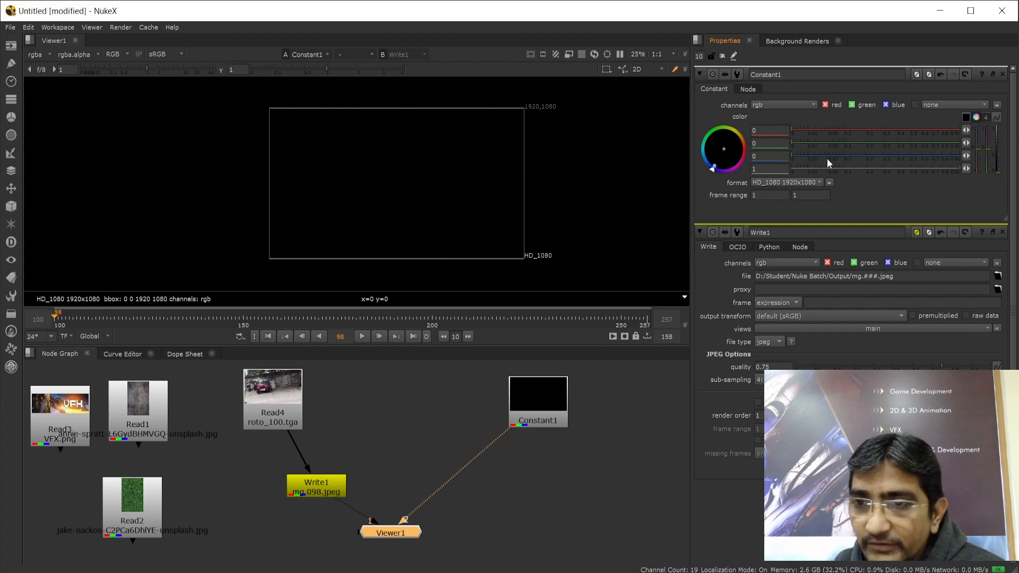
Experiment with Constant1's RGB sliders through red, yellow, green, blue, mauve and light green
left_click_drag(791, 129, 962, 128)
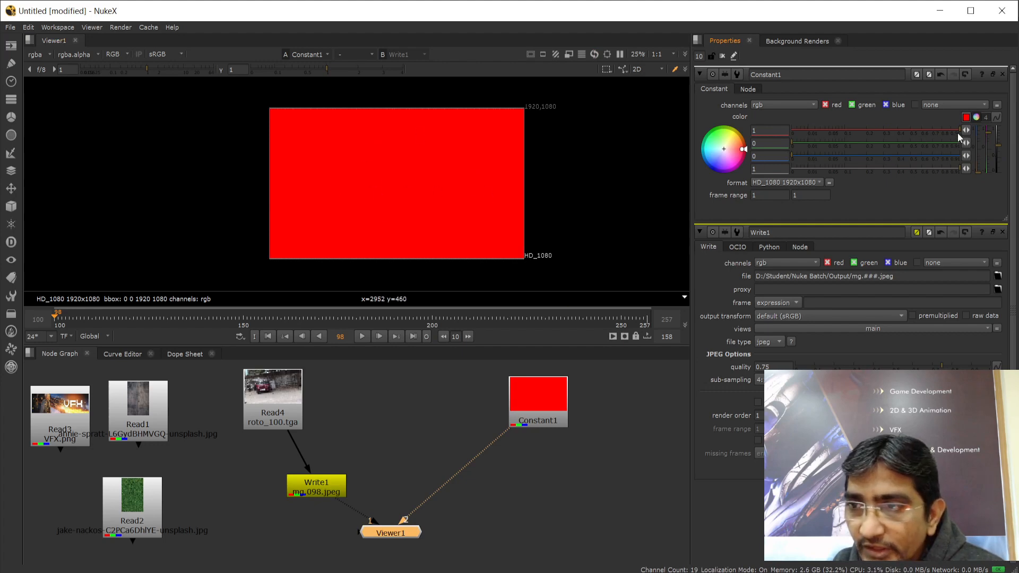
mouse_move(960, 126)
left_mouse_down()
mouse_move(772, 122)
mouse_move(967, 133)
left_mouse_up()
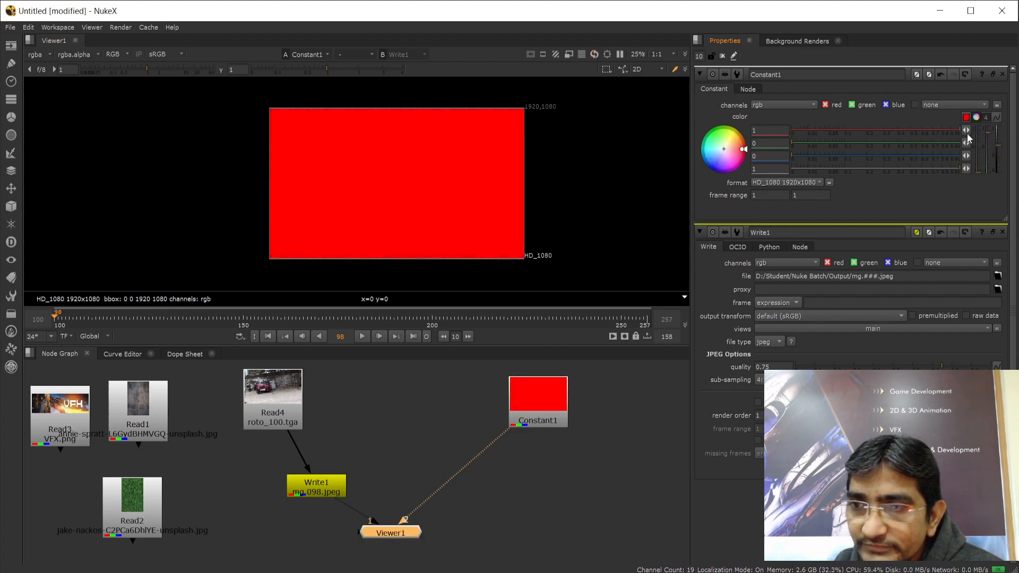
left_click(793, 143)
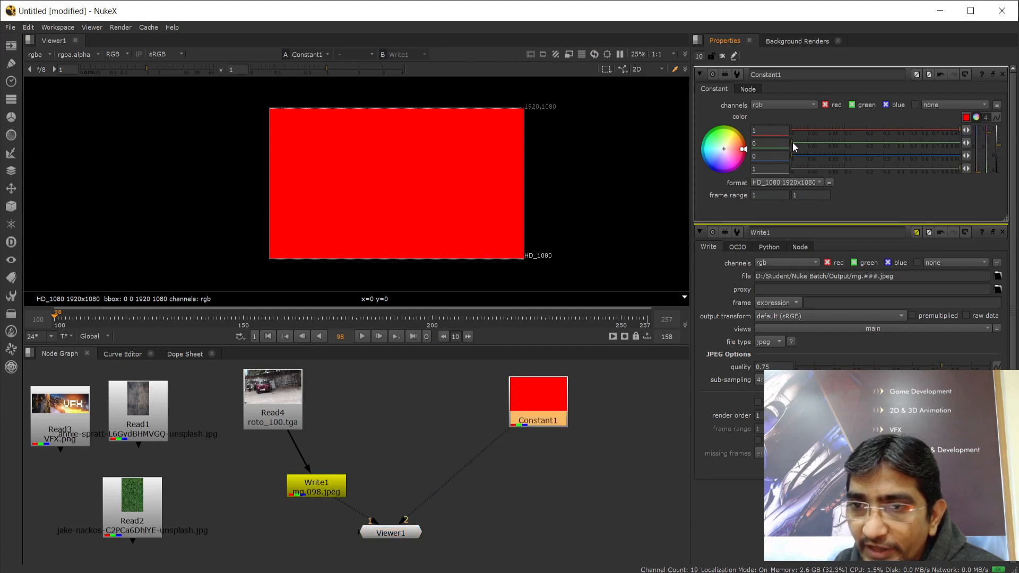
left_click_drag(792, 142, 974, 142)
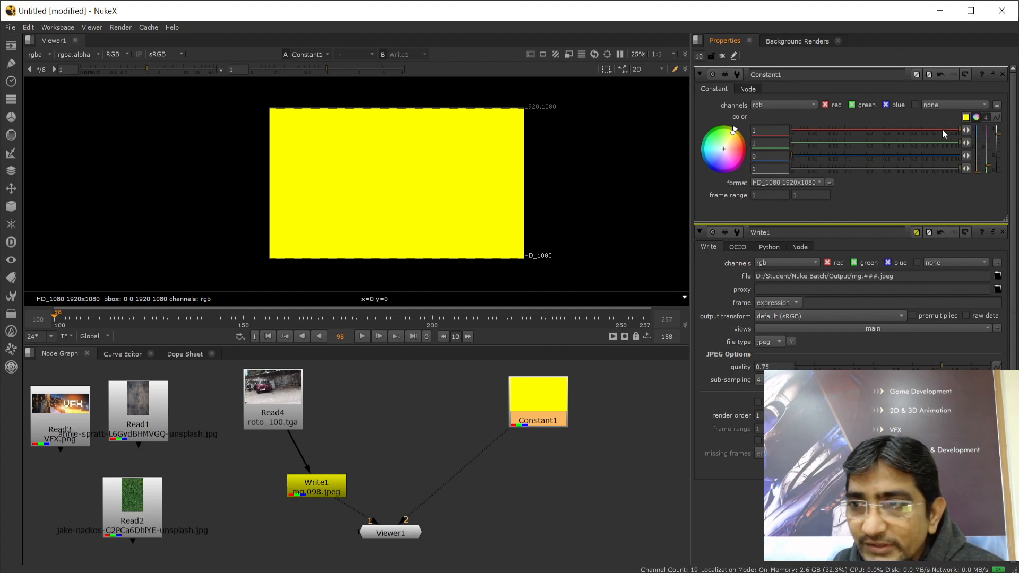
left_click_drag(955, 130, 978, 154)
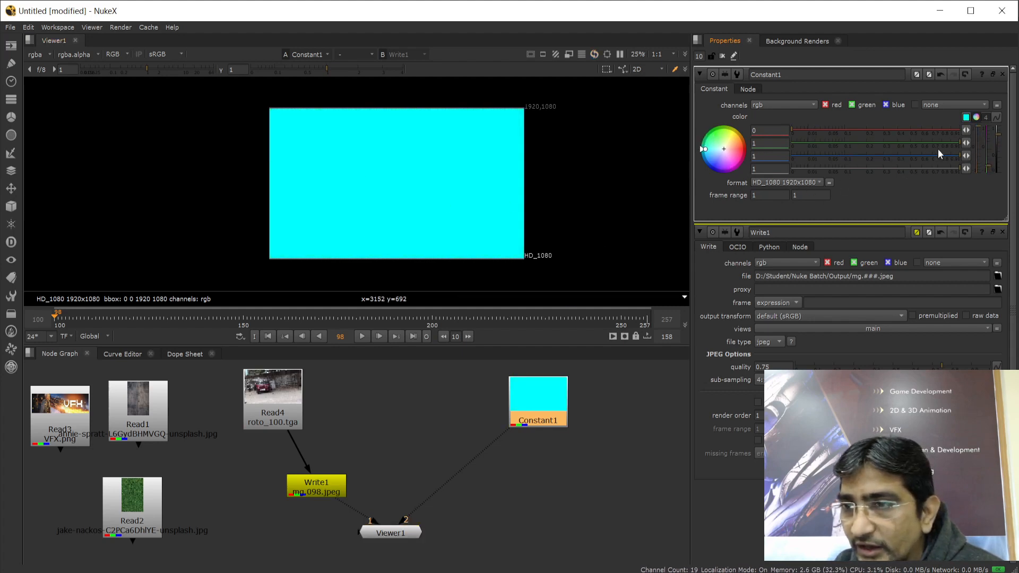
left_click_drag(960, 142, 879, 129)
left_click_drag(960, 156, 911, 143)
left_click_drag(845, 128, 921, 130)
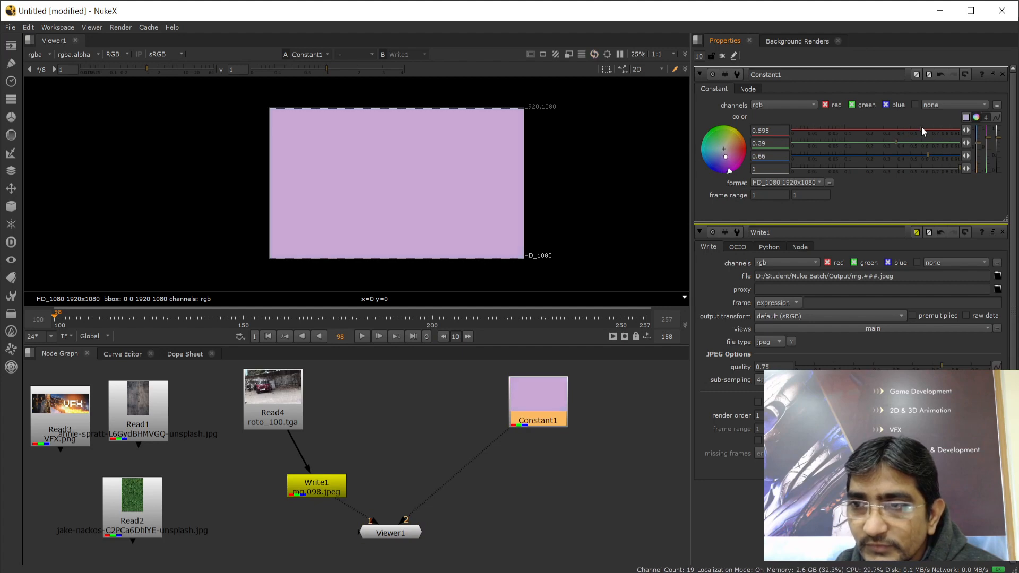
Settle Constant1 on lilac: red 0.595, green 0.39, blue 0.66, alpha 1
left_click(773, 131)
left_click(773, 143)
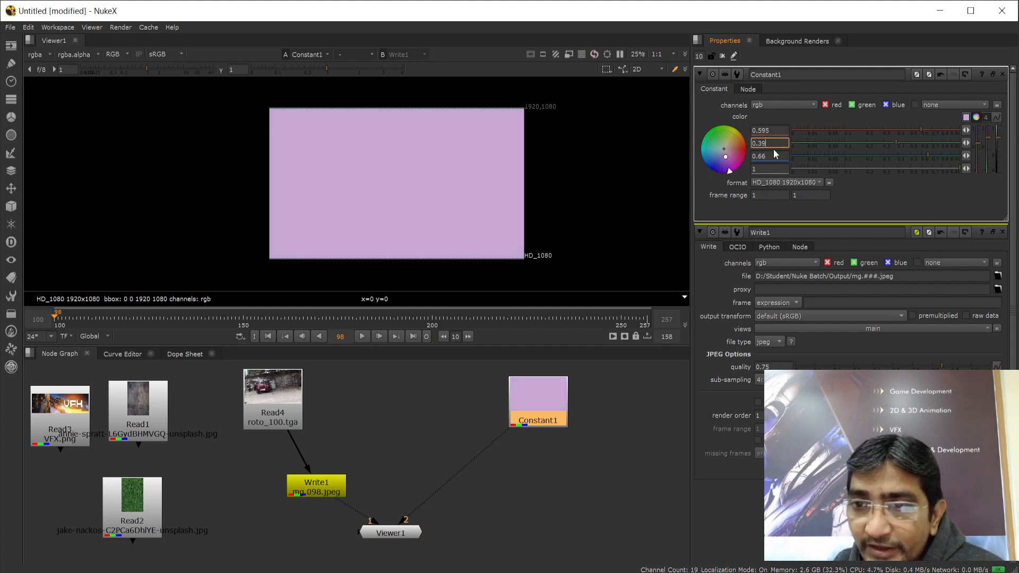
left_click(766, 156)
left_click(769, 168)
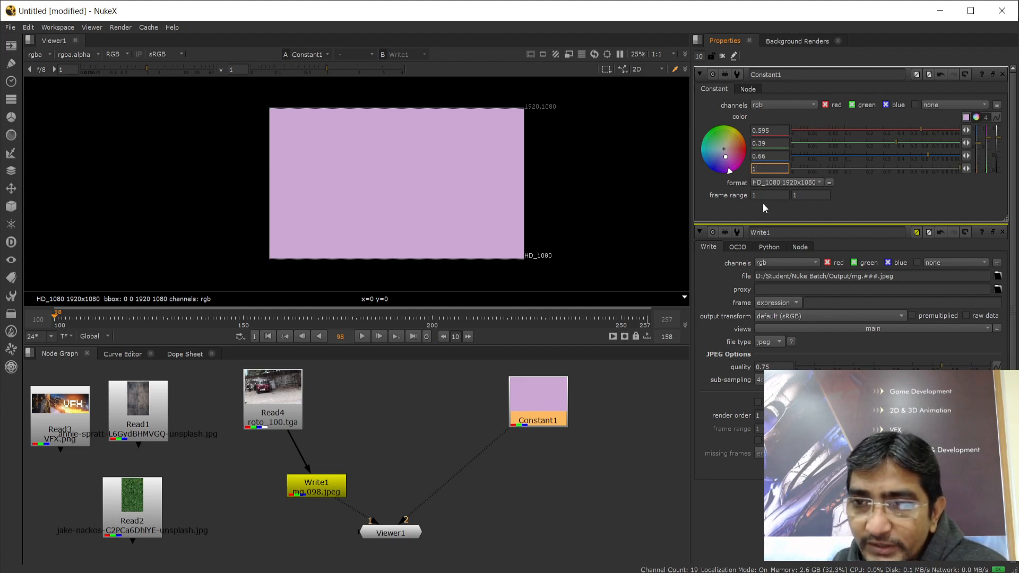
left_click(514, 476)
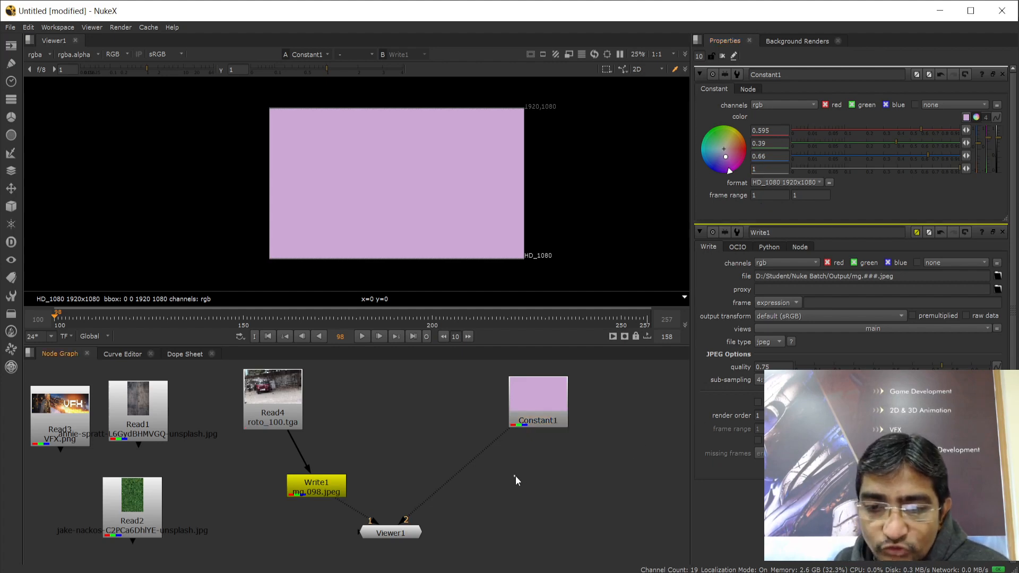
left_click(524, 396)
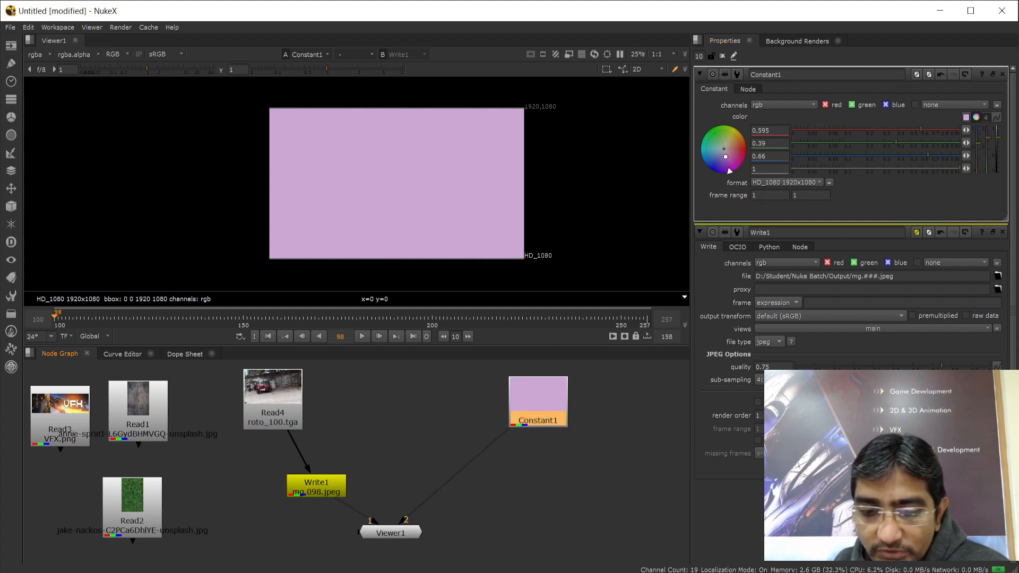
key("alt+Tab")
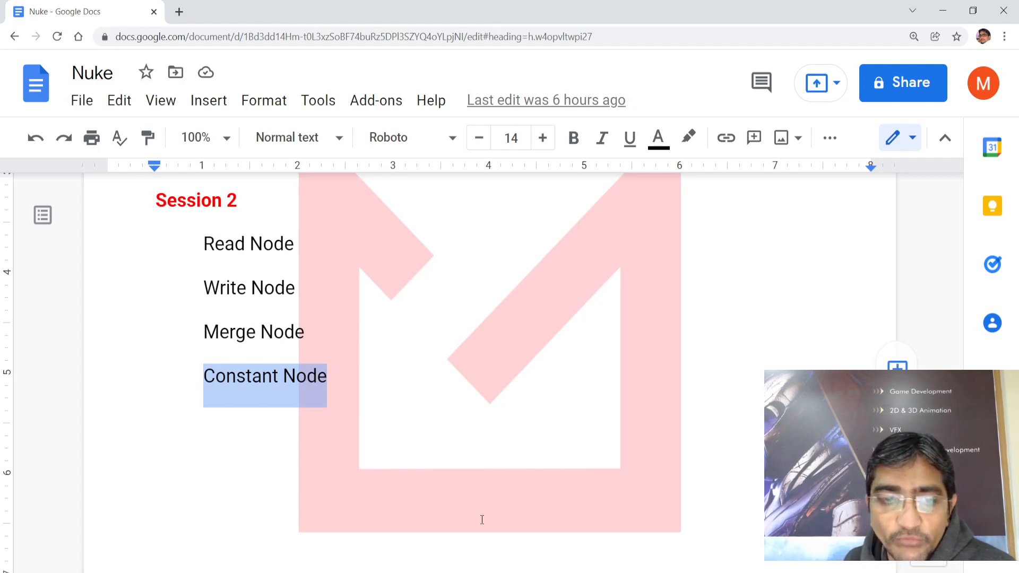
Clear the Constant Node highlight and select the Merge Node line in the Session 2 notes
left_click(235, 376)
left_click_drag(204, 376, 333, 373)
left_click(281, 425)
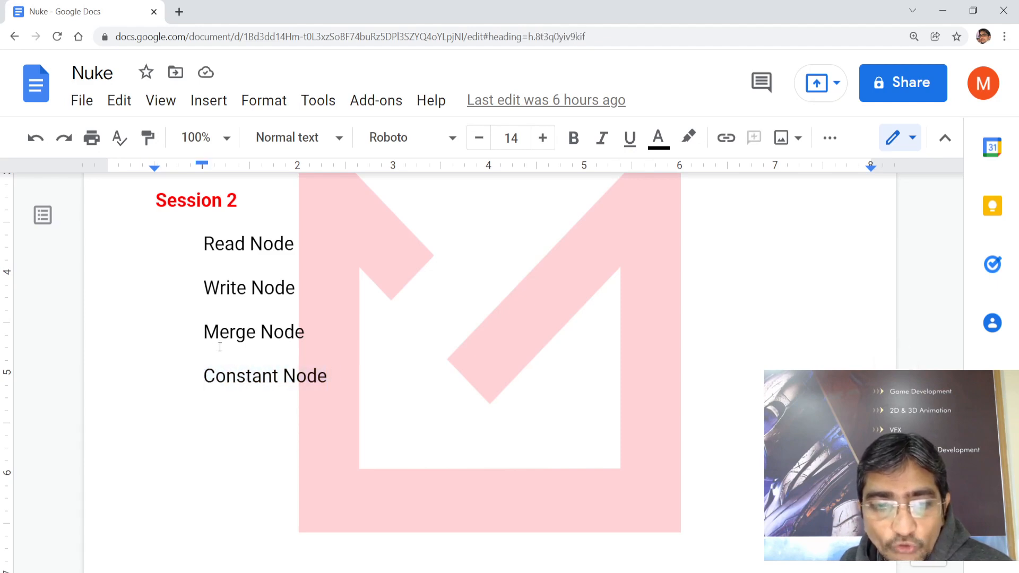
left_click_drag(204, 328, 303, 327)
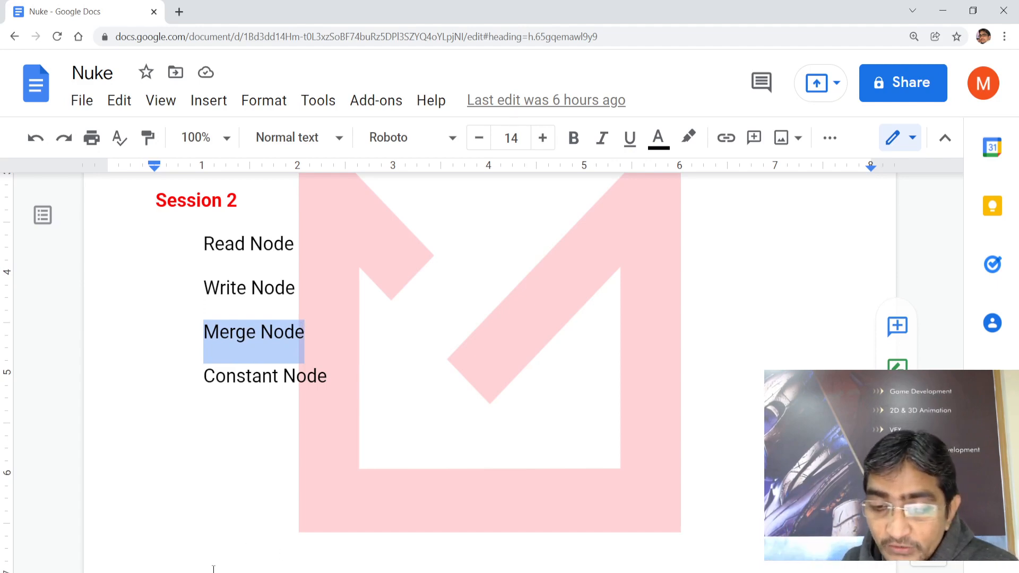
key("alt+Tab")
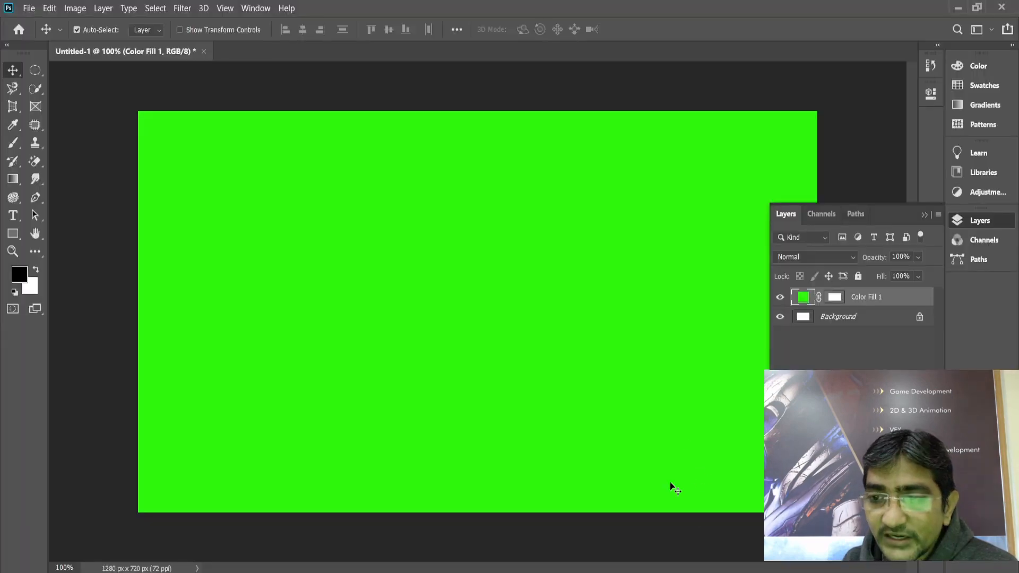
Close Untitled-1 without saving and open the recent ja-ma--gOUx23DNks-unsplash.jpg photo
left_click(204, 52)
left_click(530, 229)
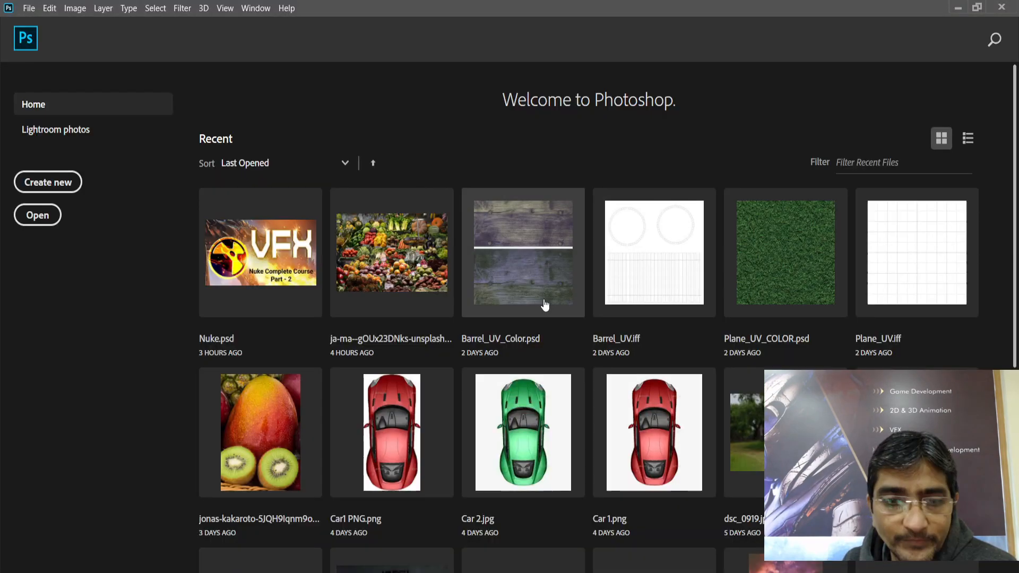
left_click(415, 277)
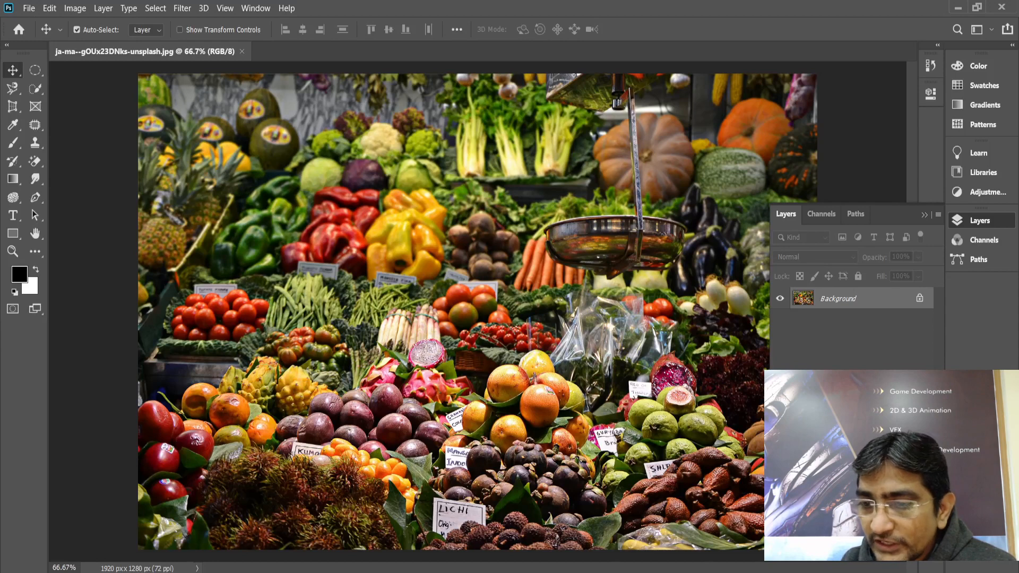
Add a blue Solid Color fill layer over the photo
left_click(862, 378)
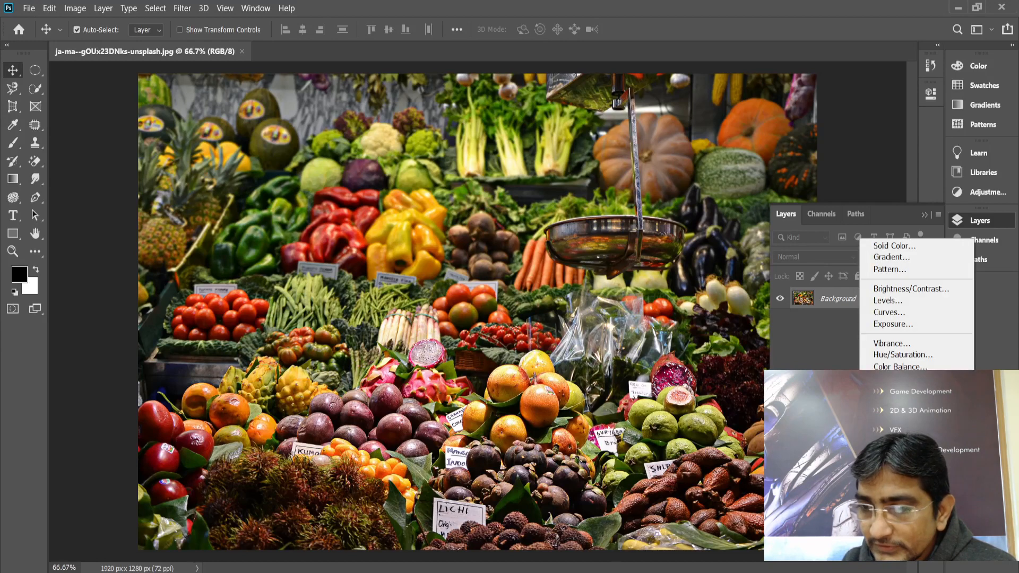
left_click(891, 246)
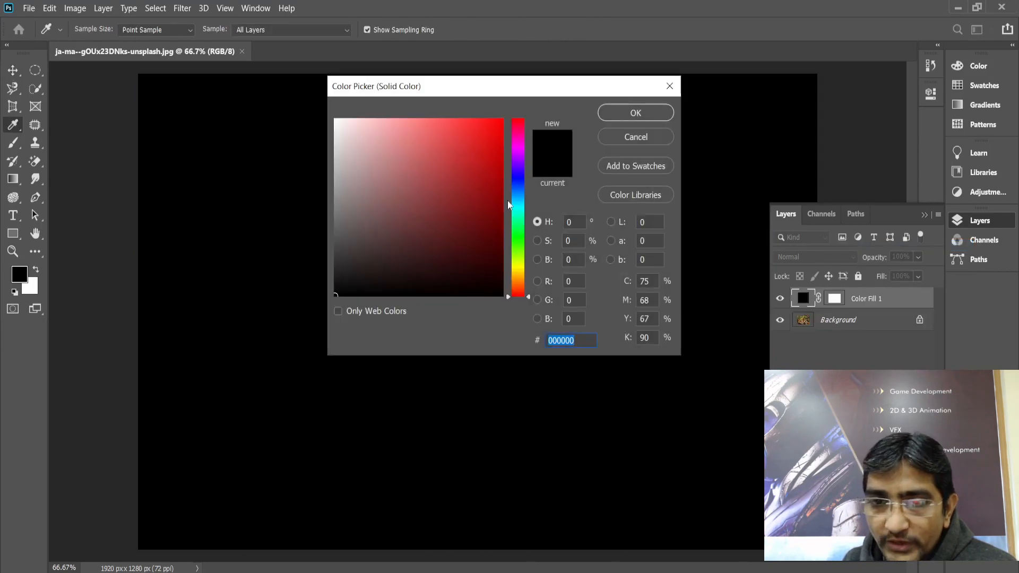
left_click_drag(517, 207, 470, 126)
left_click(626, 113)
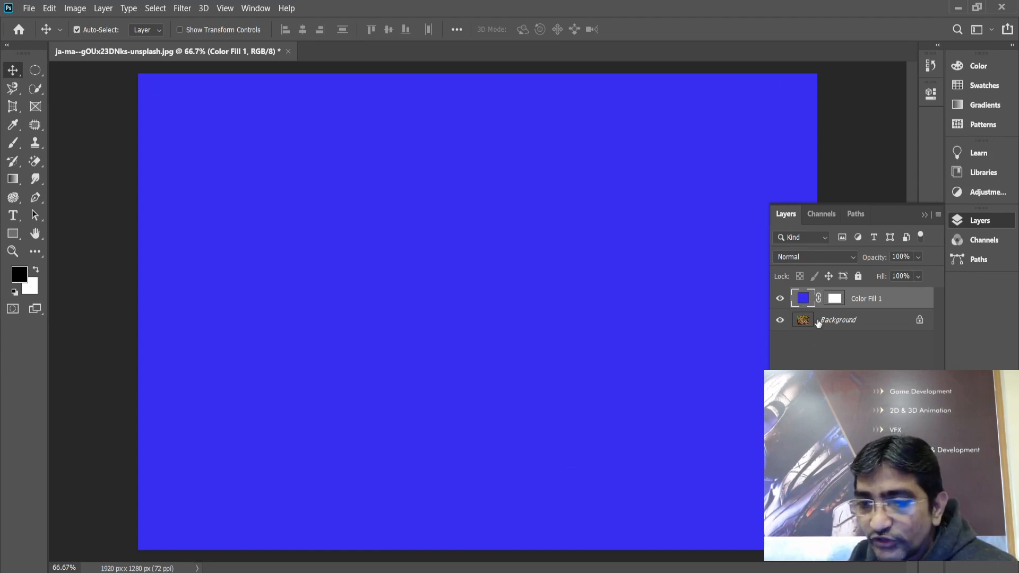
Toggle between the Background and Color Fill 1 layers, leaving the blend mode on Normal
left_click(860, 321)
left_click(870, 307)
left_click(868, 321)
left_click(868, 300)
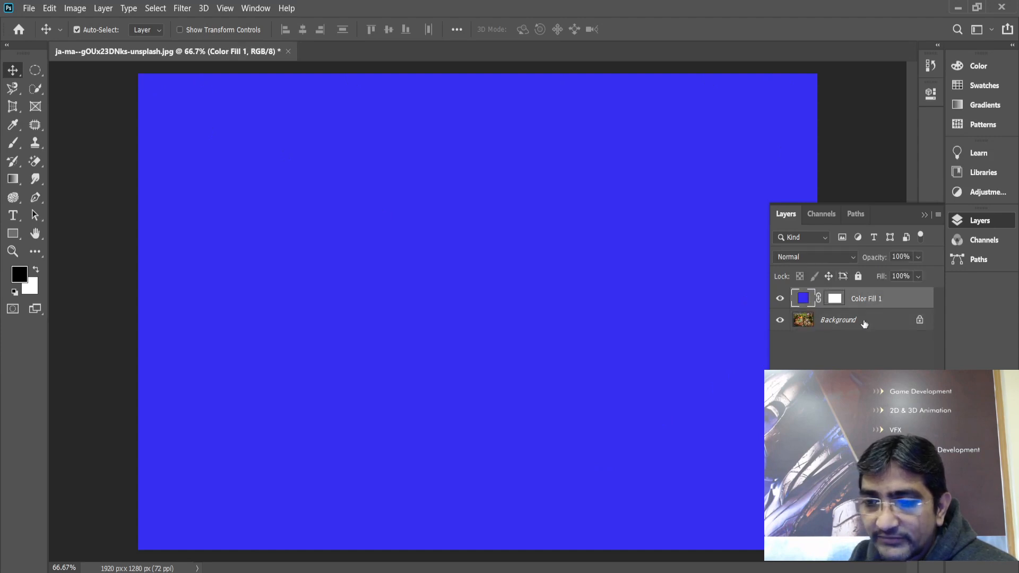
left_click(864, 320)
left_click(864, 300)
left_click(864, 321)
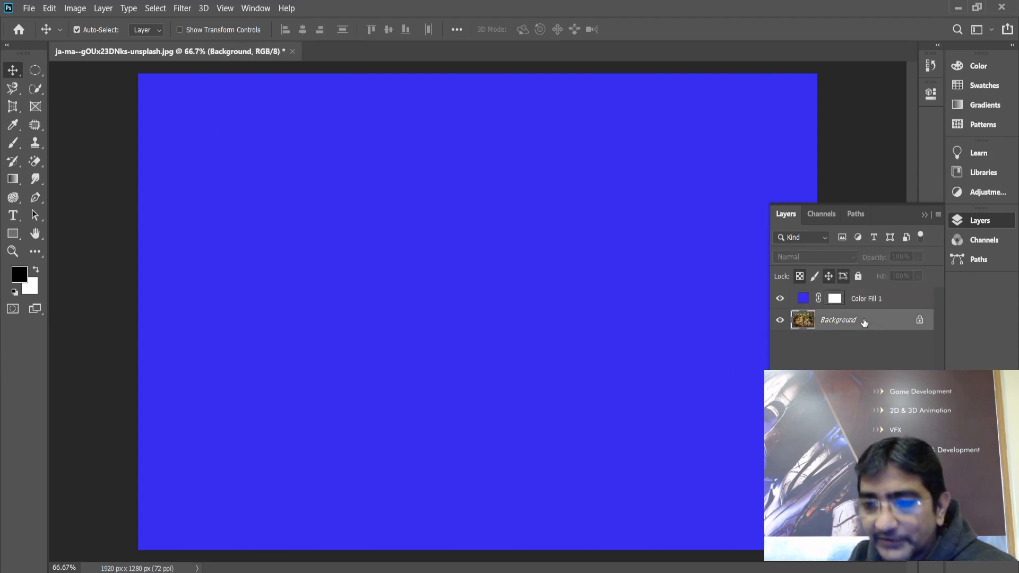
left_click(873, 300)
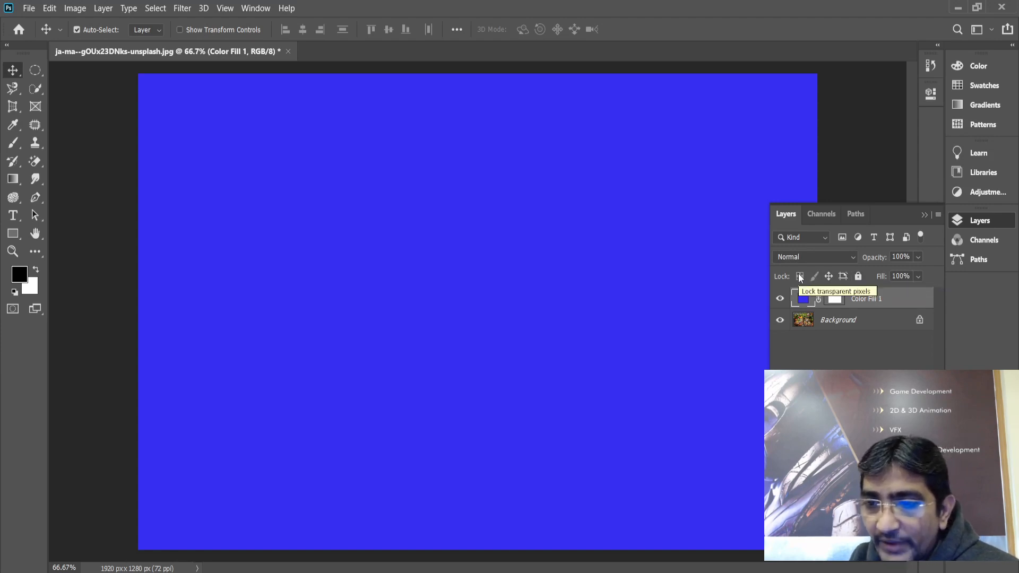
left_click(852, 259)
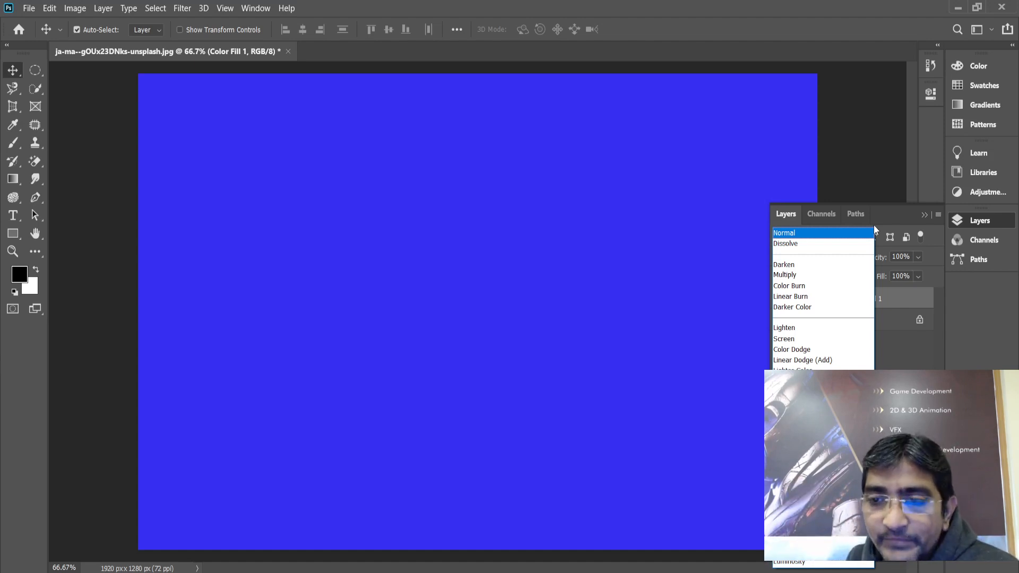
left_click(785, 233)
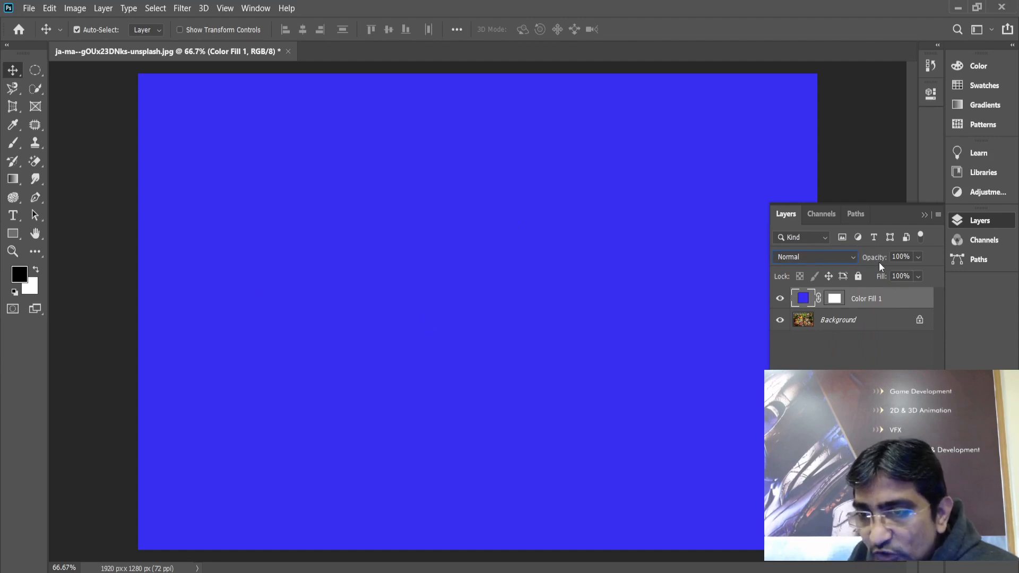
Preview the blue fill at lower opacity, then restore it to 100% Normal
left_click(917, 258)
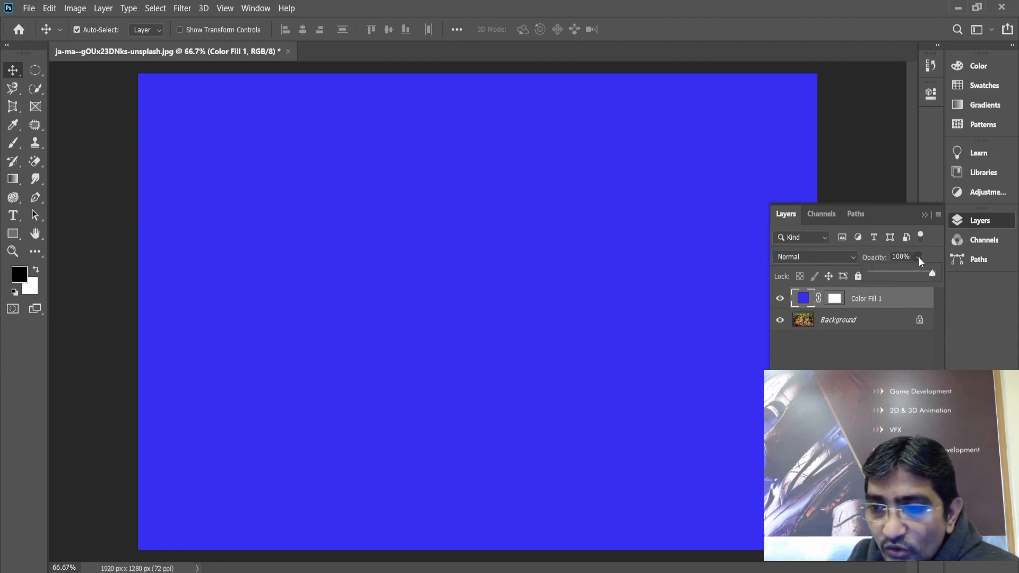
left_click_drag(927, 272, 905, 272)
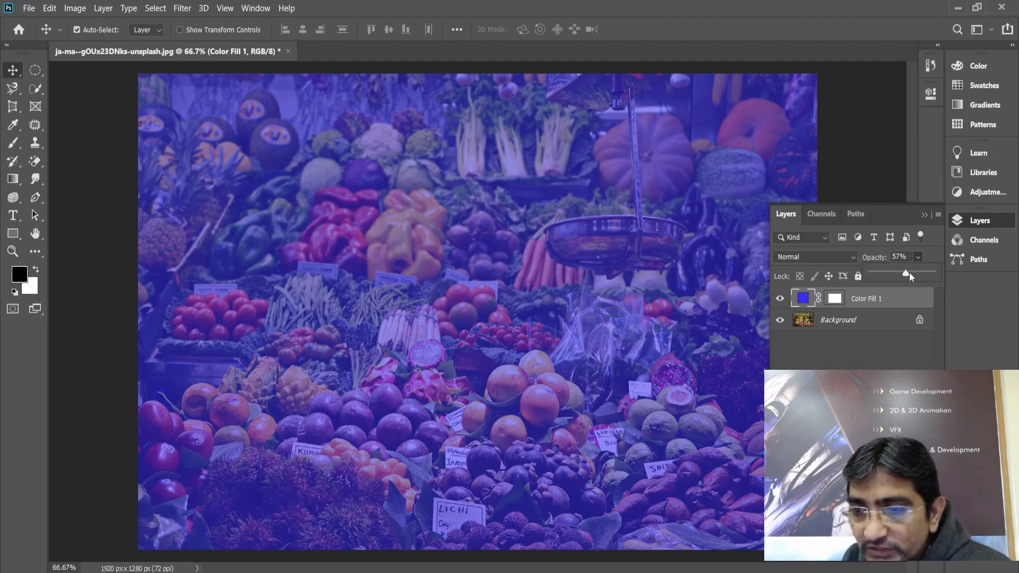
left_click_drag(909, 272, 941, 277)
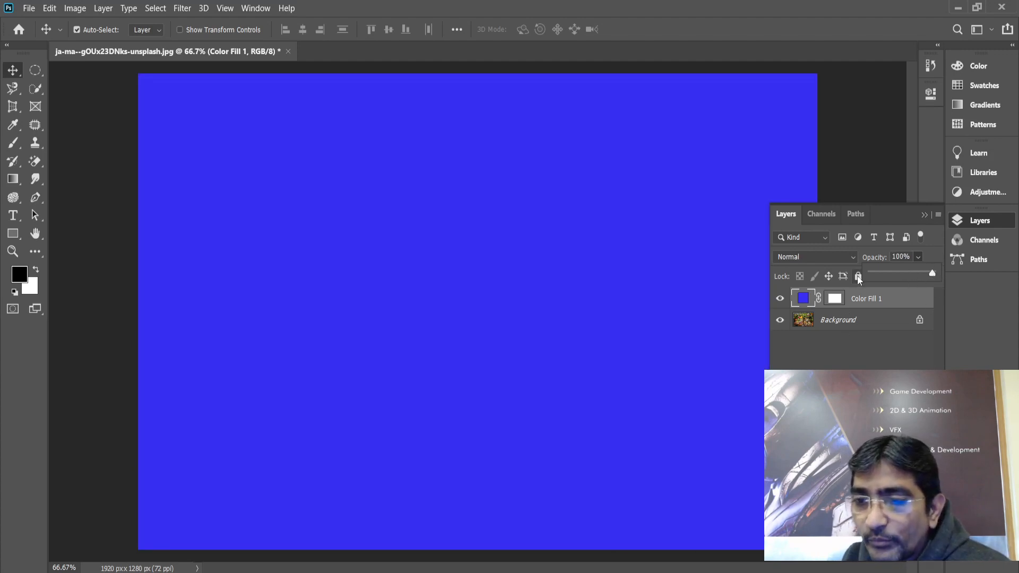
left_click(851, 257)
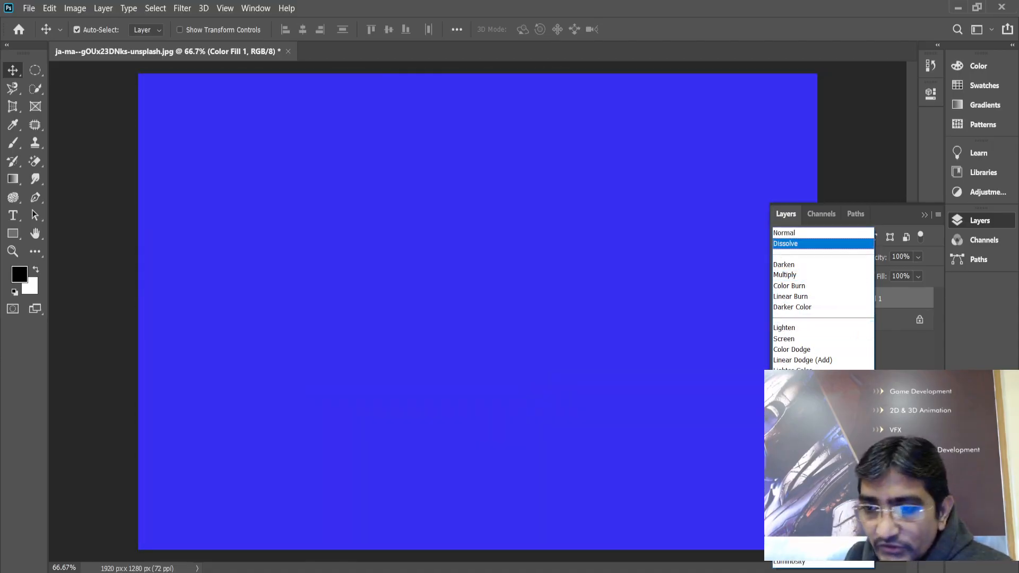
left_click(791, 233)
Return to NukeX and move Constant1 left in the node graph
mouse_move(540, 572)
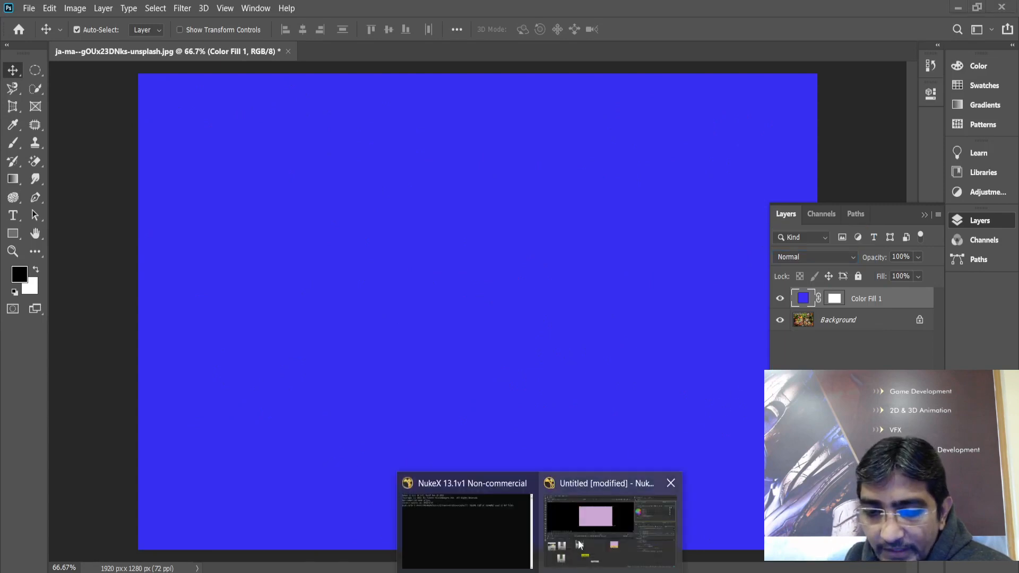
left_click(583, 525)
left_click_drag(530, 405, 429, 403)
Create a Merge node with the Tab search, placing Merge1 (over) next to Constant1
left_click(542, 418)
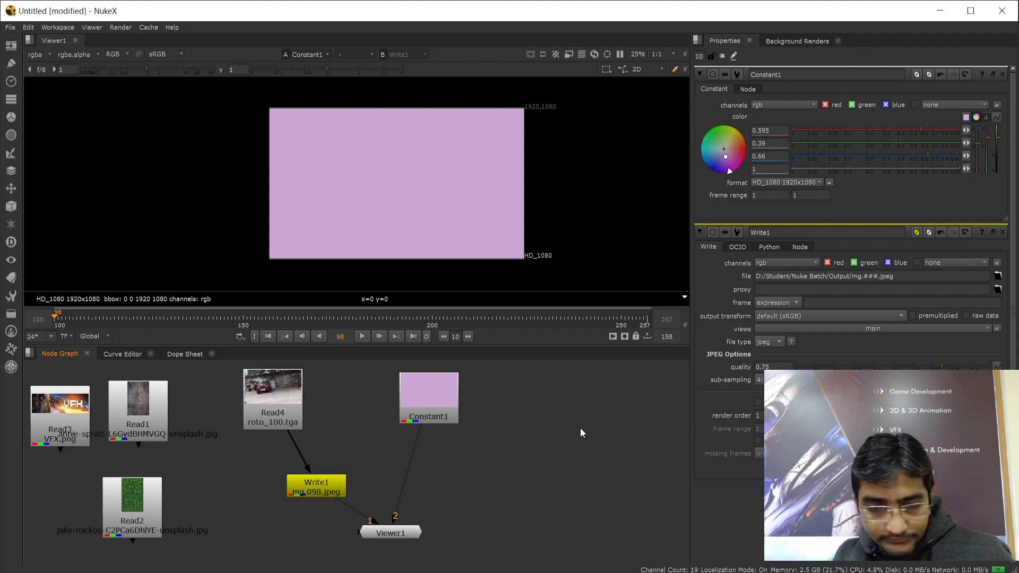
key("Tab")
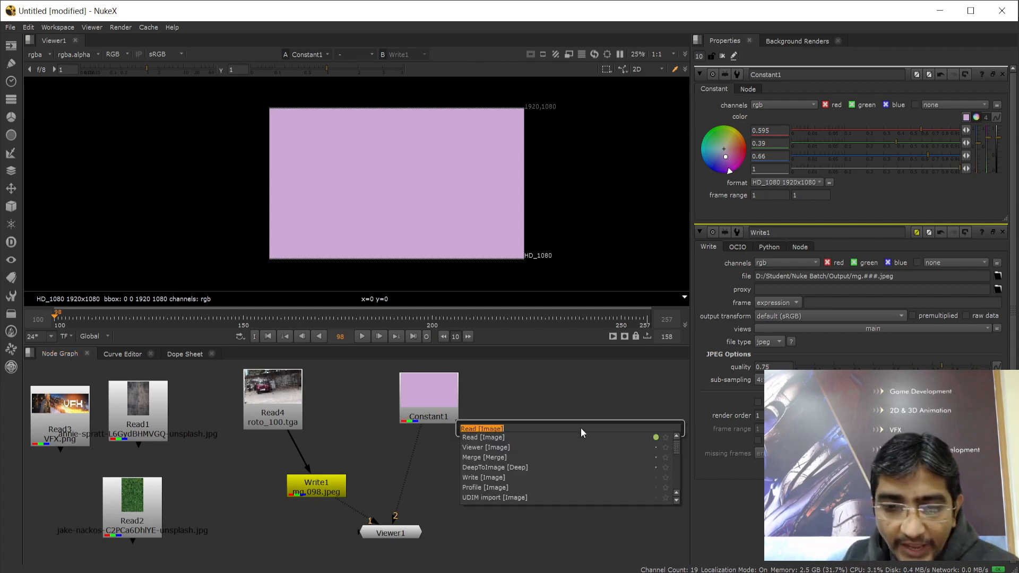
type("Merge")
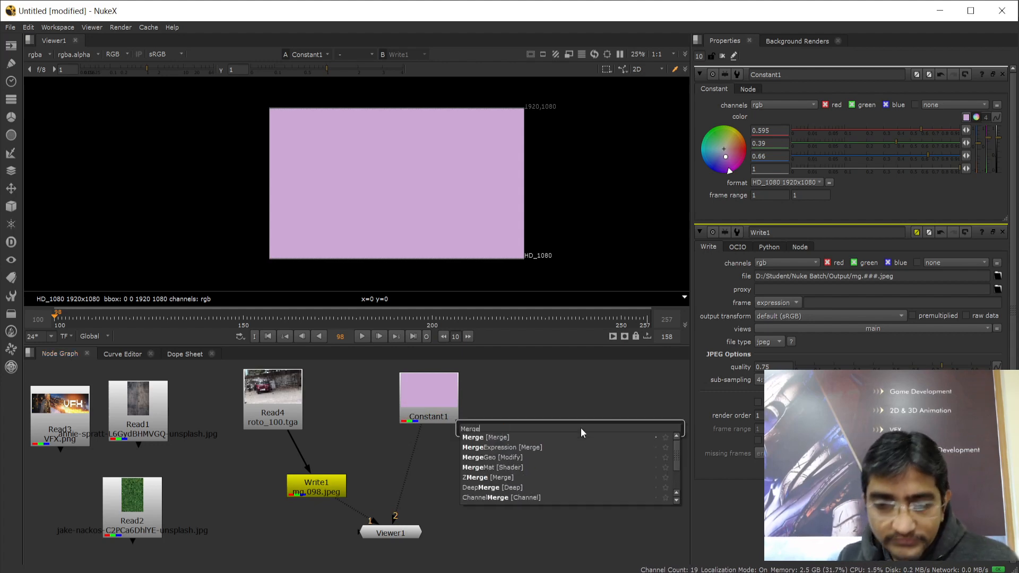
left_click(475, 438)
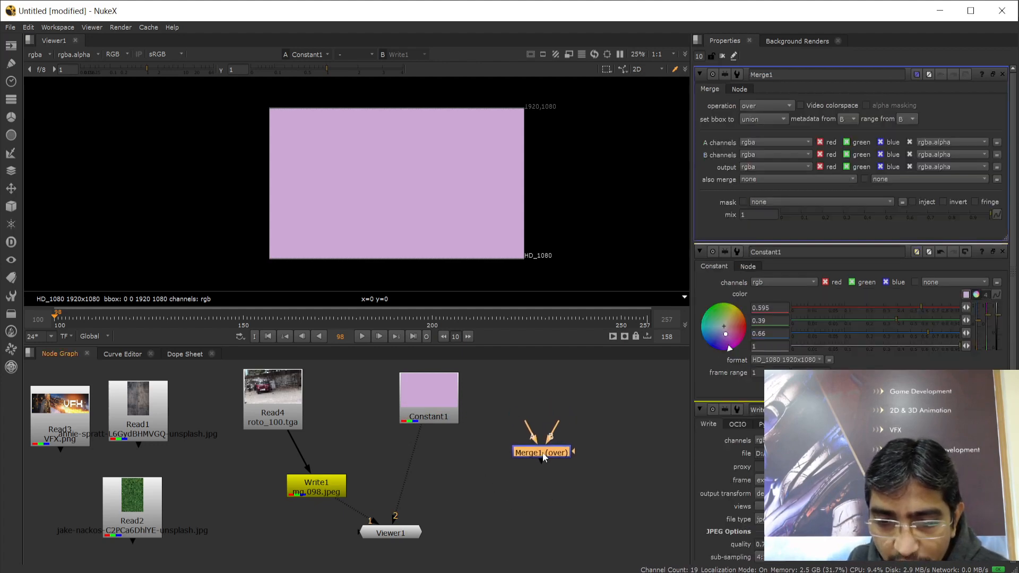
scroll(545, 462, "up", 6)
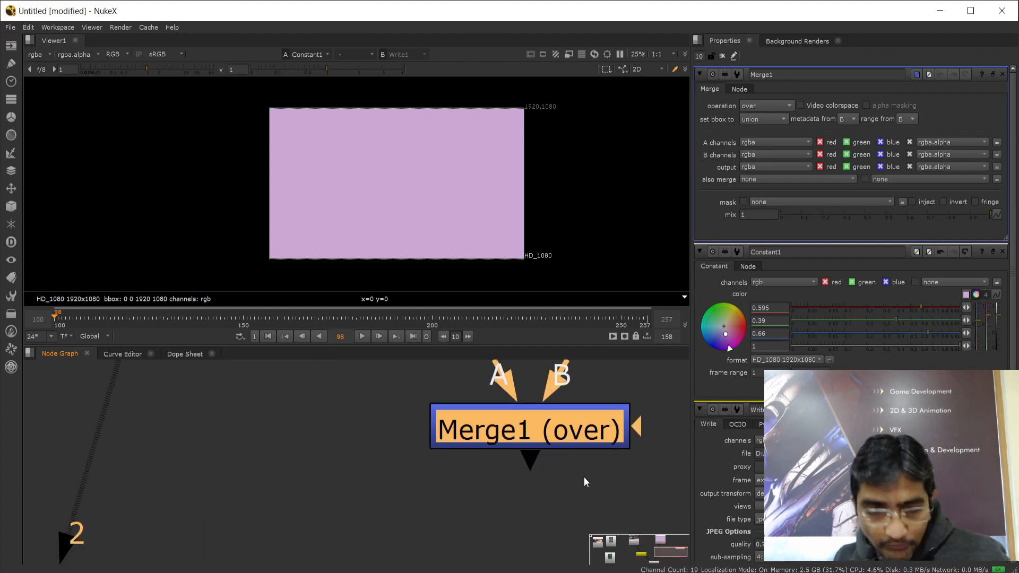
middle_click_drag(583, 482, 540, 526)
scroll(539, 526, "up", 1)
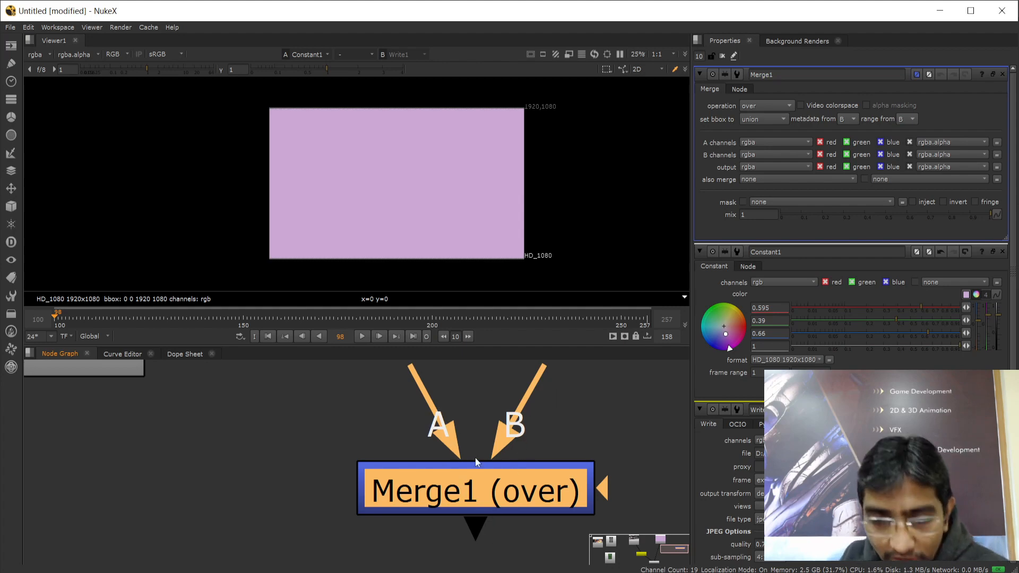
left_click_drag(477, 532, 477, 563)
scroll(518, 482, "down", 6)
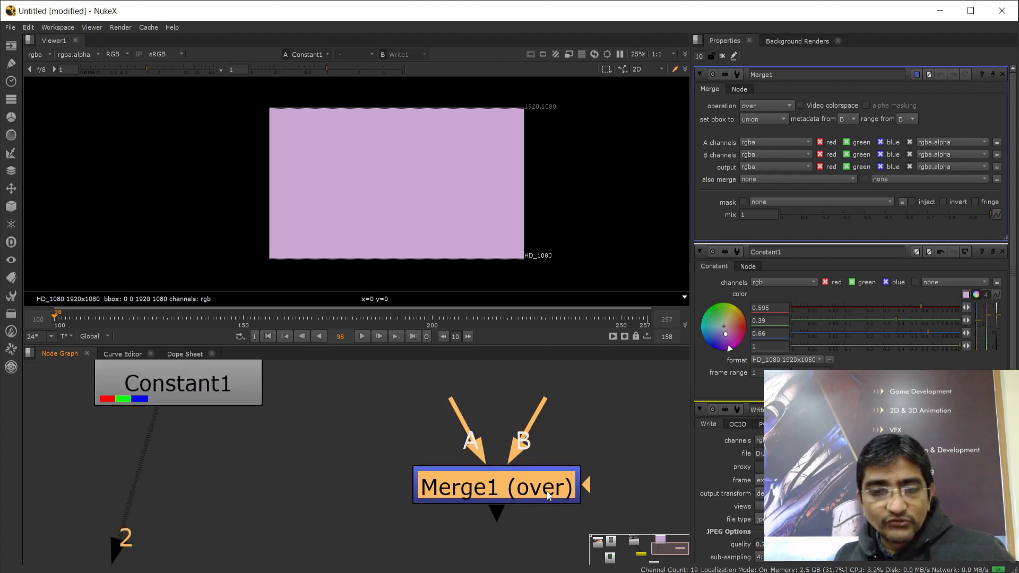
scroll(371, 466, "down", 3)
scroll(400, 476, "up", 2)
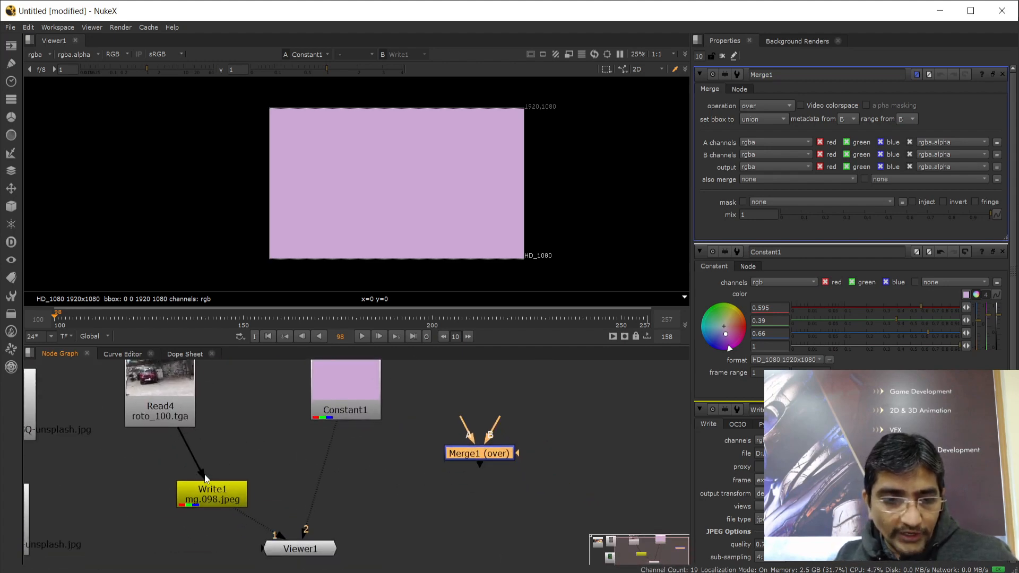
Disconnect Write1 from Read4, and disconnect Constant1 and Write1 from Viewer1
left_click_drag(204, 476, 225, 437)
left_click_drag(309, 533, 332, 492)
mouse_move(281, 535)
left_mouse_down()
mouse_move(167, 522)
mouse_move(126, 536)
mouse_move(288, 545)
mouse_move(266, 548)
left_mouse_up()
Rearrange Constant1, Read4 and Merge1 so Merge1 sits below the two source nodes
left_click_drag(343, 415, 592, 420)
left_click_drag(479, 457, 423, 495)
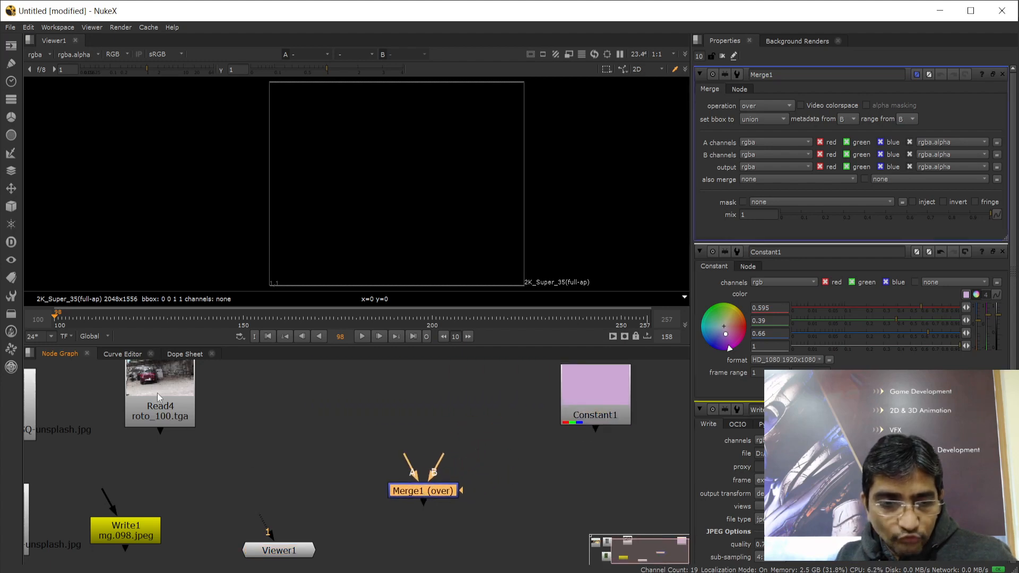
left_click_drag(159, 396, 360, 399)
left_click_drag(583, 410, 496, 410)
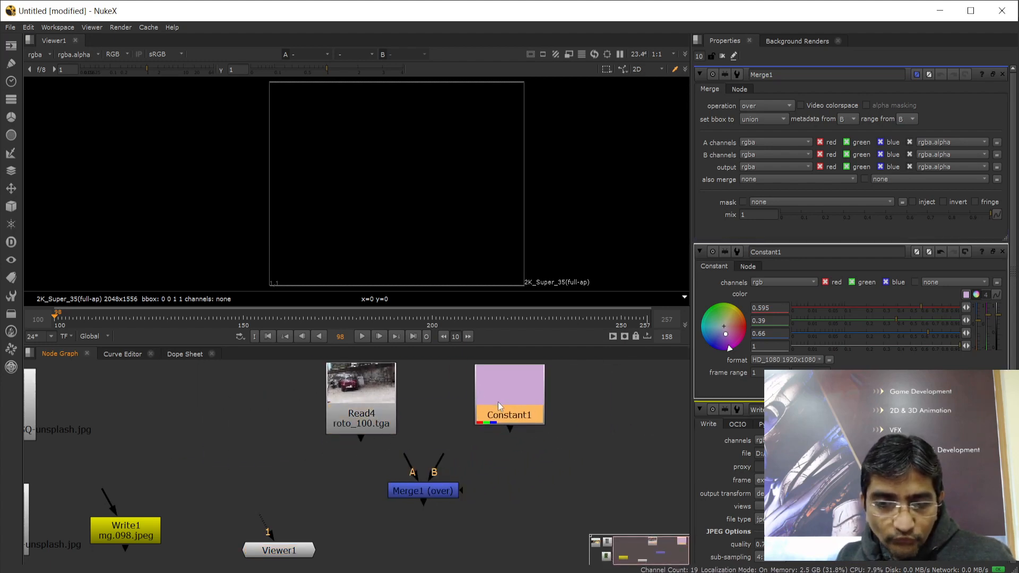
left_click_drag(425, 495, 456, 505)
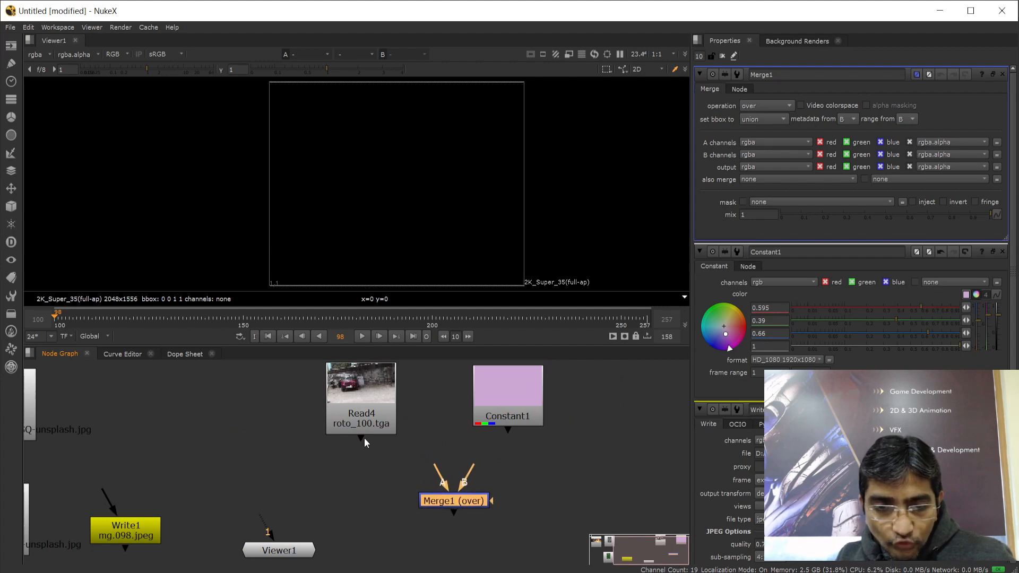
Connect Read4 to Merge1's A input and Constant1 to its B input, with Viewer1 below Merge1
left_click_drag(413, 450, 452, 502)
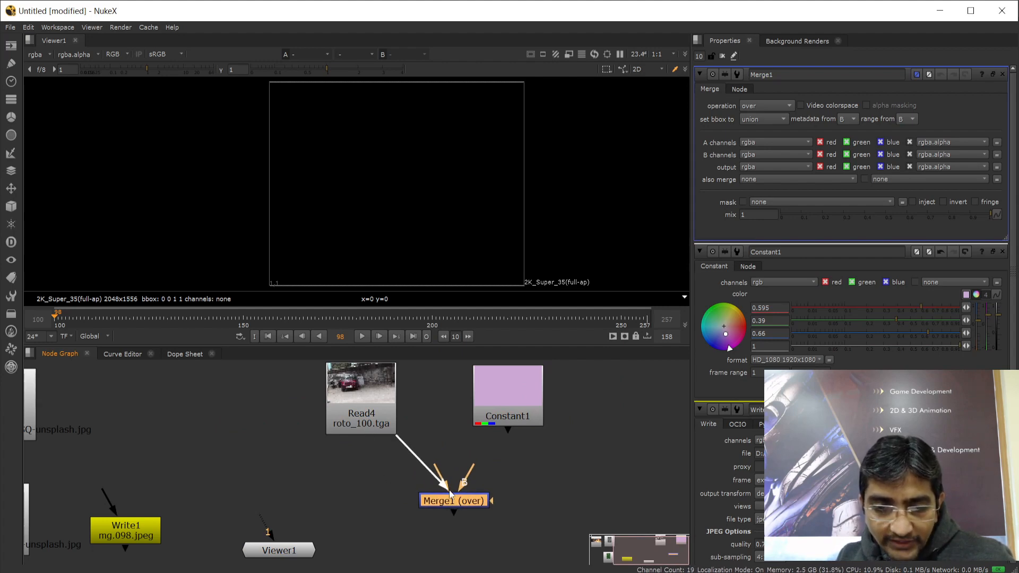
left_click_drag(509, 390, 535, 393)
left_click_drag(533, 435, 460, 498)
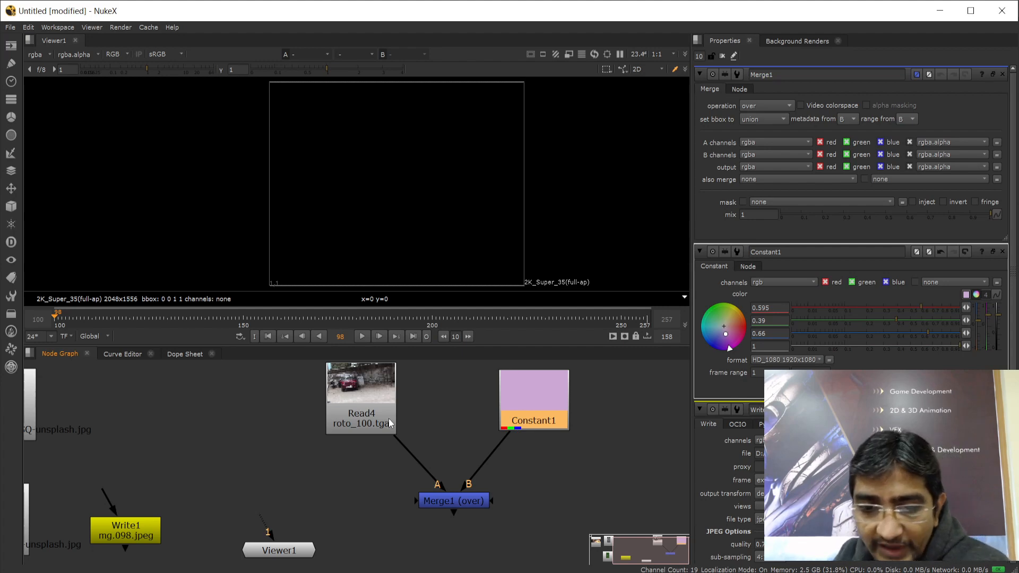
middle_click_drag(538, 469, 524, 448)
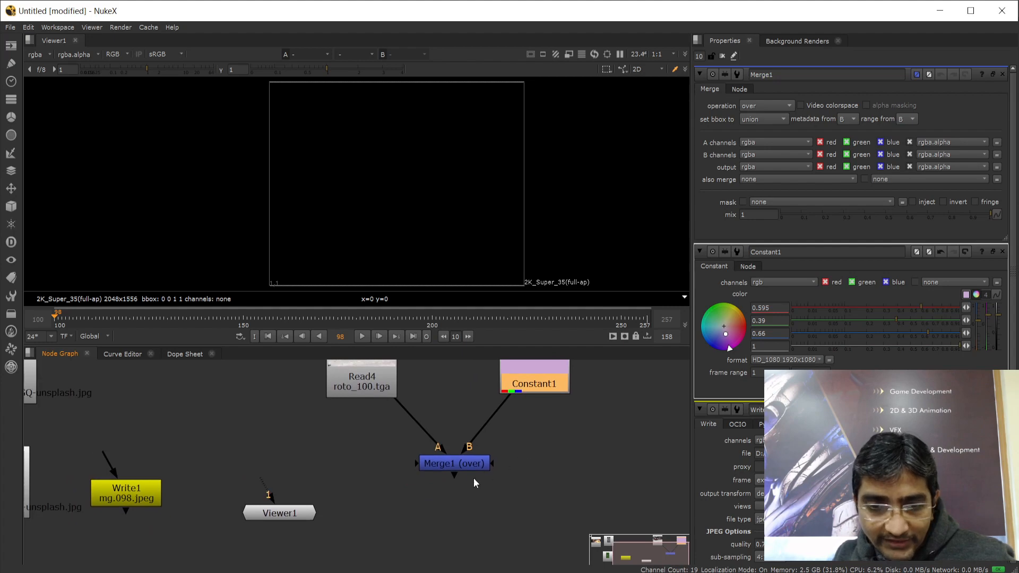
left_click_drag(278, 514, 427, 535)
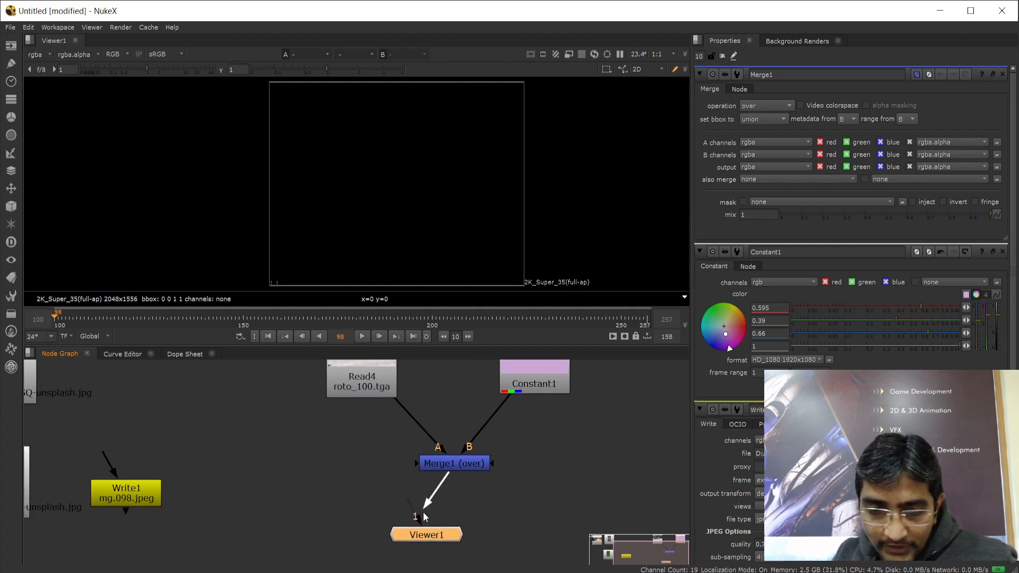
Feed Merge1's output into Viewer1 and reposition Merge1, Read4 and Viewer1
left_click_drag(425, 516, 419, 538)
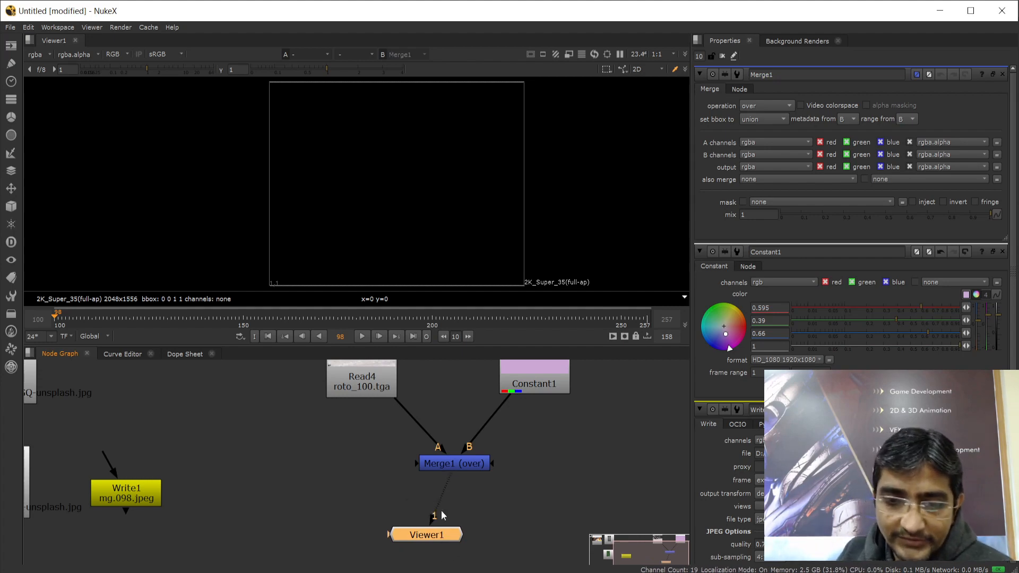
left_click_drag(469, 466, 445, 481)
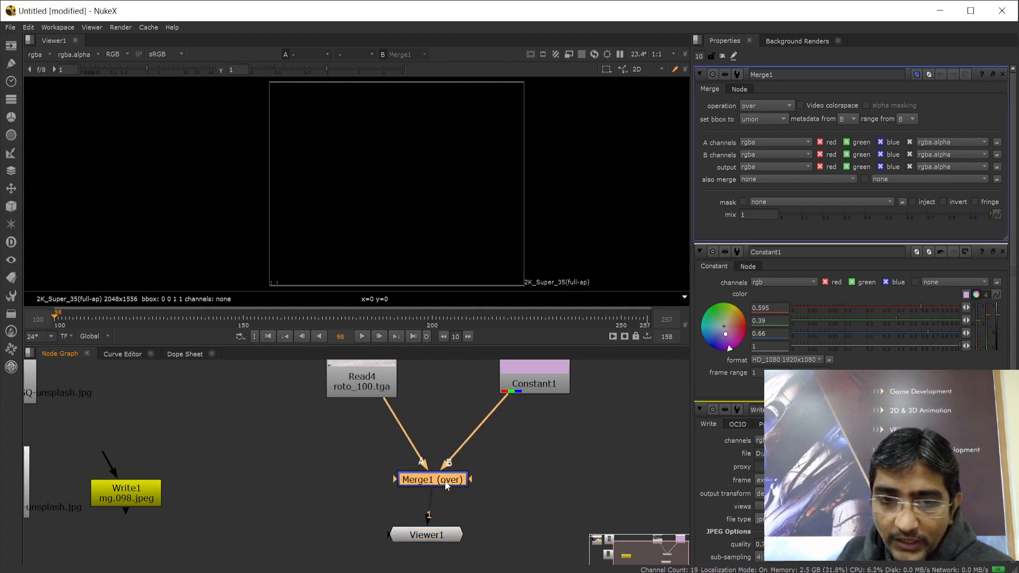
left_click_drag(359, 384, 336, 429)
left_click_drag(427, 537, 408, 553)
left_click_drag(427, 481, 438, 501)
left_click_drag(406, 553, 440, 557)
left_click_drag(310, 422, 283, 418)
left_click_drag(541, 380, 527, 415)
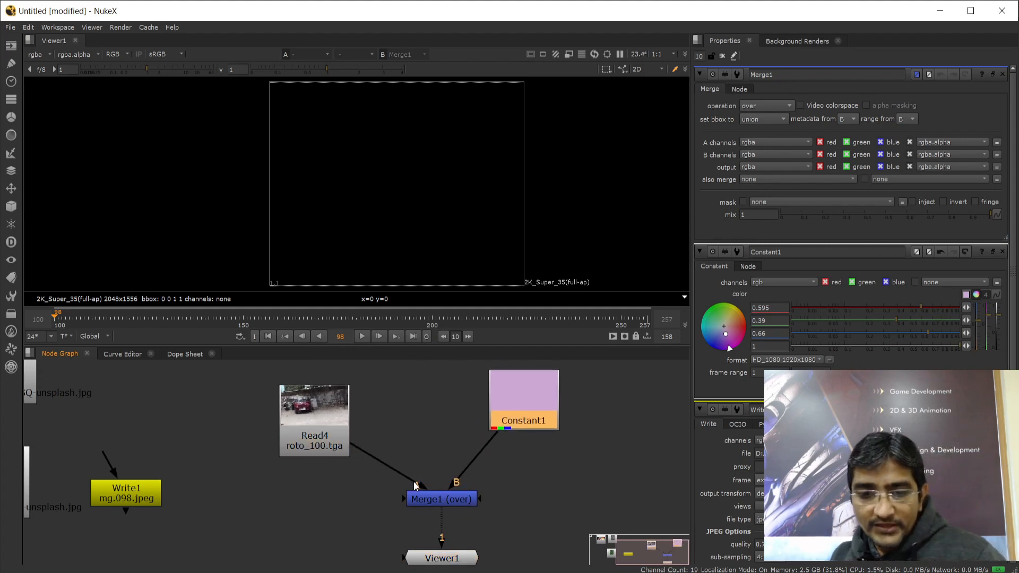
Swap Merge1's inputs so Constant1 feeds A and Read4 feeds B
left_click_drag(422, 485, 556, 466)
left_click_drag(525, 403, 272, 490)
left_click_drag(288, 428, 558, 415)
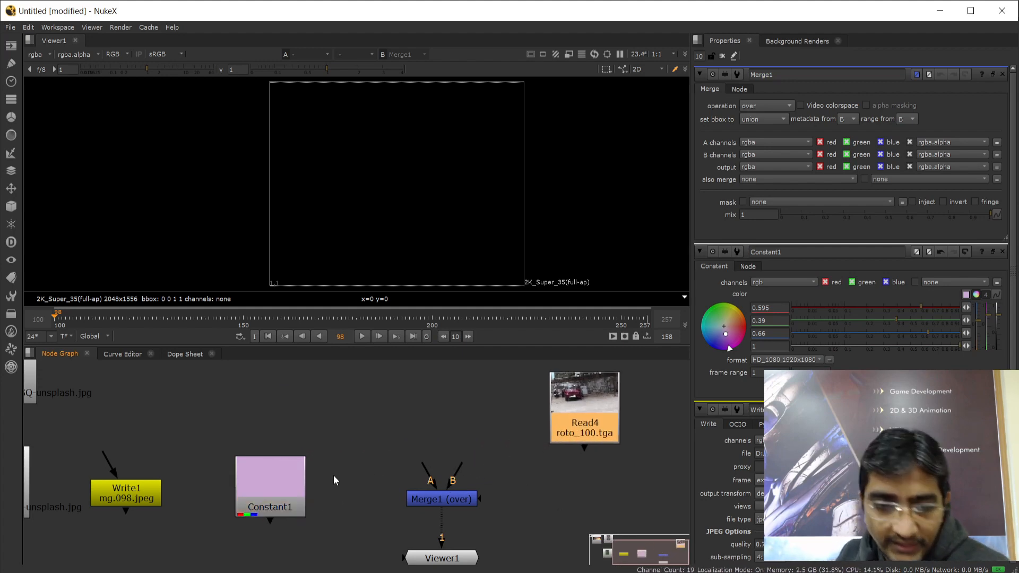
left_click_drag(298, 477, 437, 498)
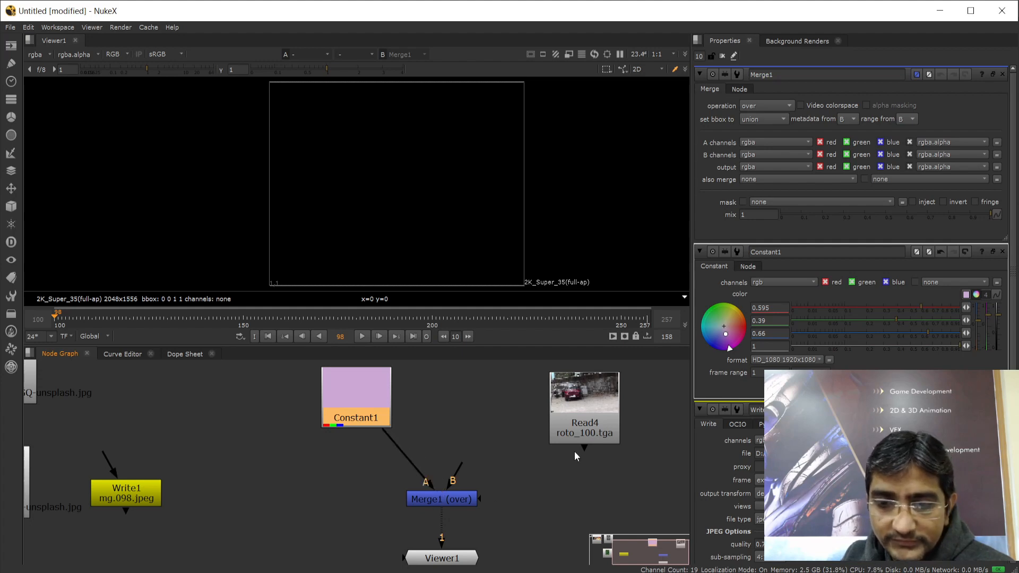
left_click_drag(584, 448, 448, 494)
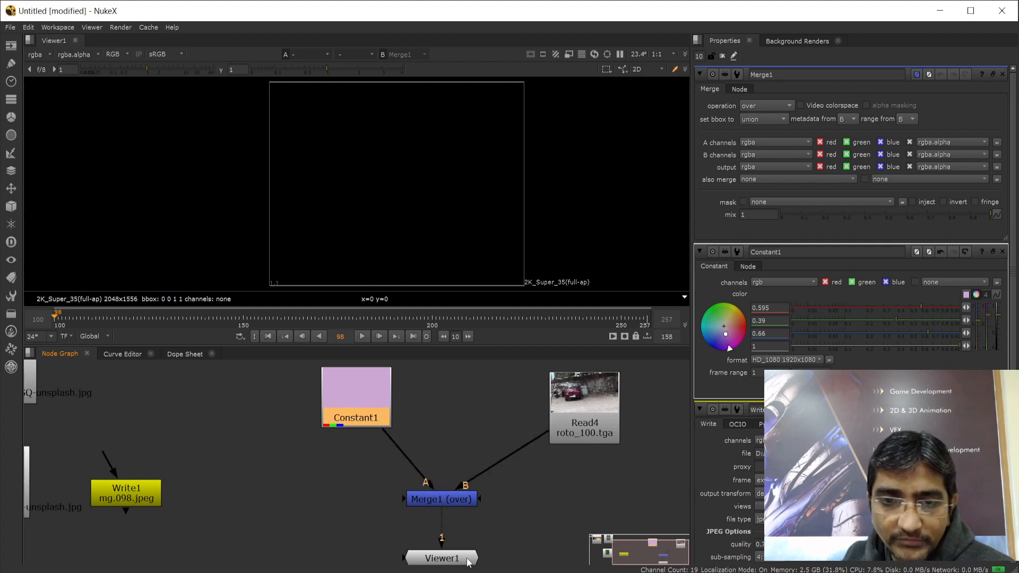
Zoom the node graph, lower Constant1 slightly, and check Viewer1, Merge1 and Read4
mouse_move(512, 506)
middle_mouse_down()
mouse_move(499, 466)
mouse_move(515, 514)
middle_mouse_up()
left_click(426, 517)
scroll(476, 489, "up", 1)
scroll(384, 469, "up", 1)
scroll(384, 470, "down", 2)
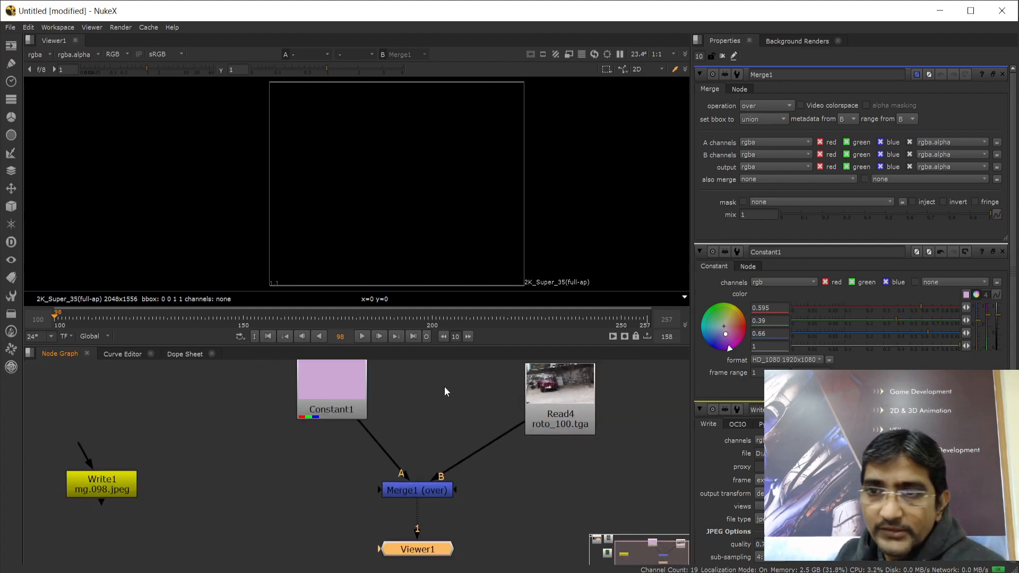
left_click_drag(333, 389, 327, 411)
left_click(430, 493)
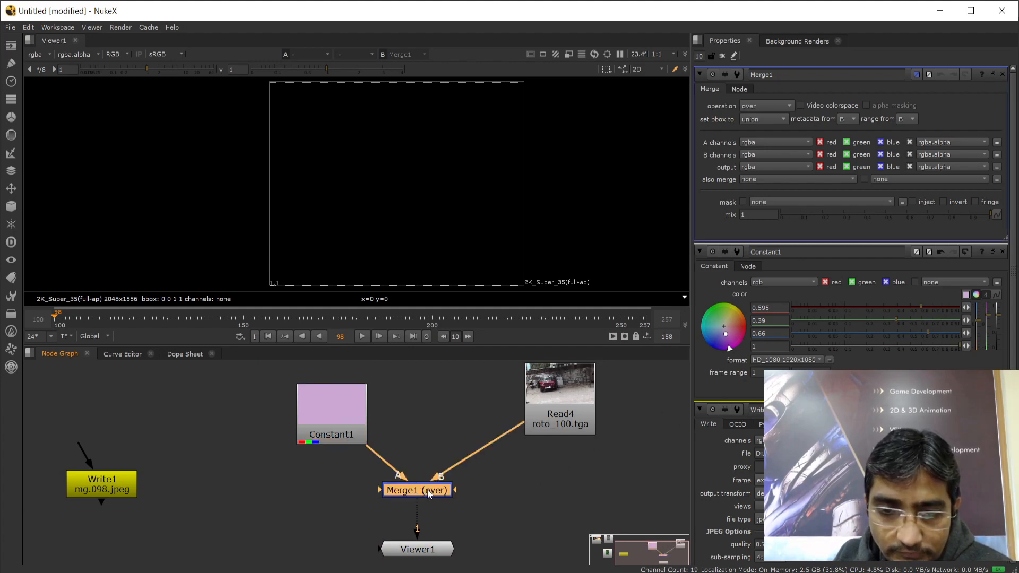
left_click(425, 552)
left_click(564, 383)
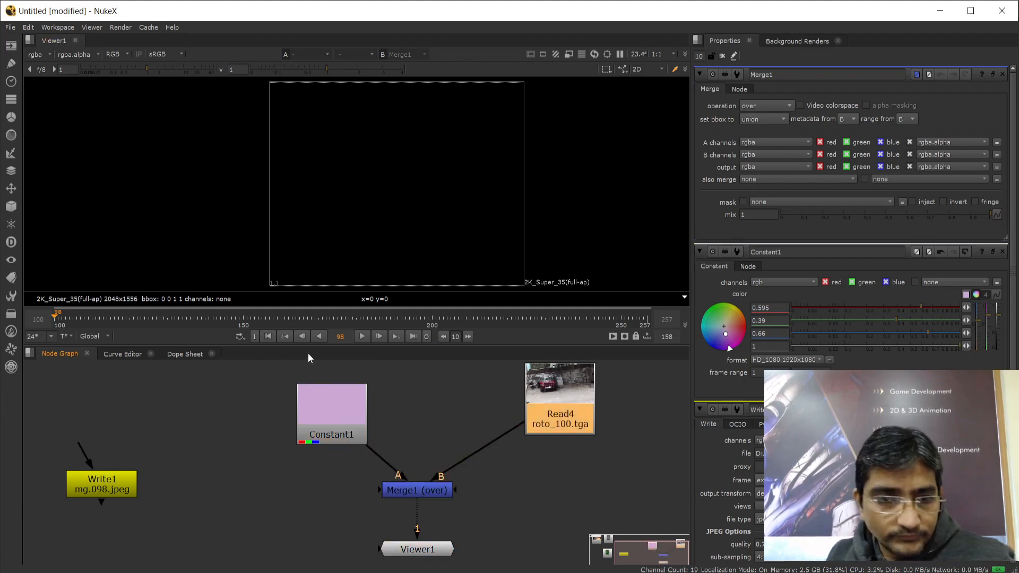
Play the sequence from frame 98, stop at frame 137, and nudge Constant1 and Read4
left_click(363, 337)
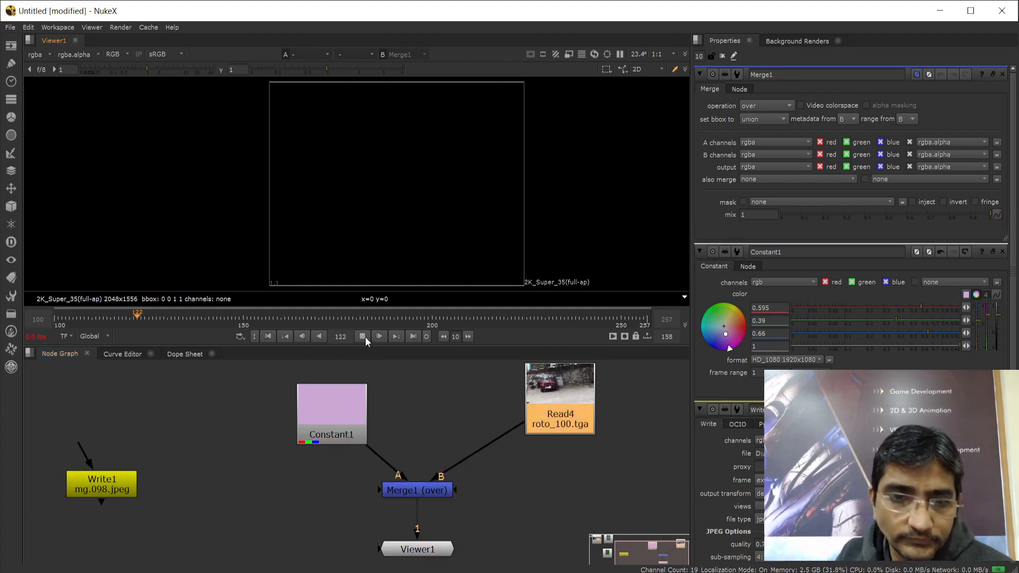
left_click(363, 337)
left_click_drag(340, 416, 306, 406)
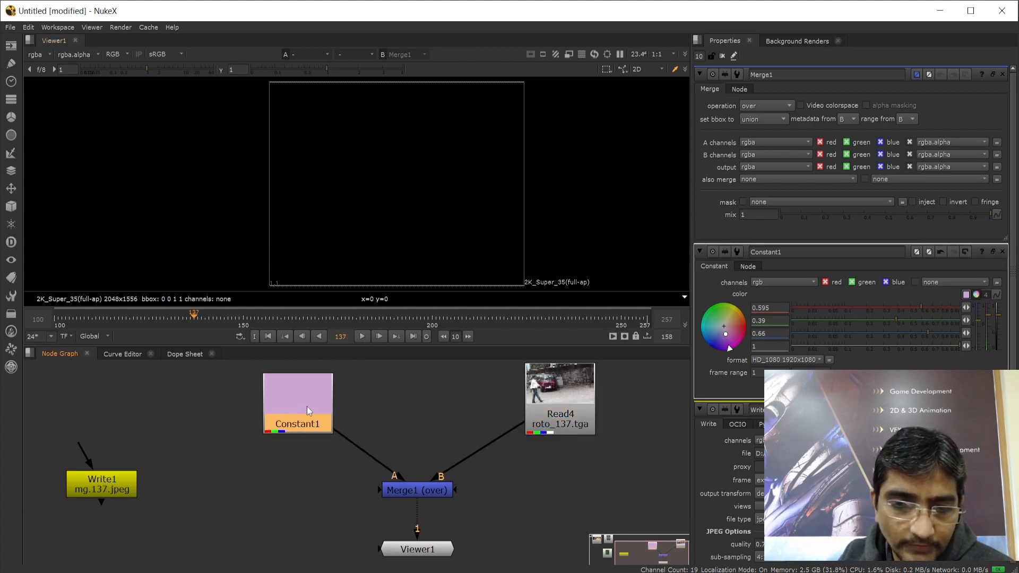
mouse_move(542, 412)
left_mouse_down()
mouse_move(486, 416)
mouse_move(531, 417)
left_mouse_up()
middle_click_drag(511, 491, 515, 457)
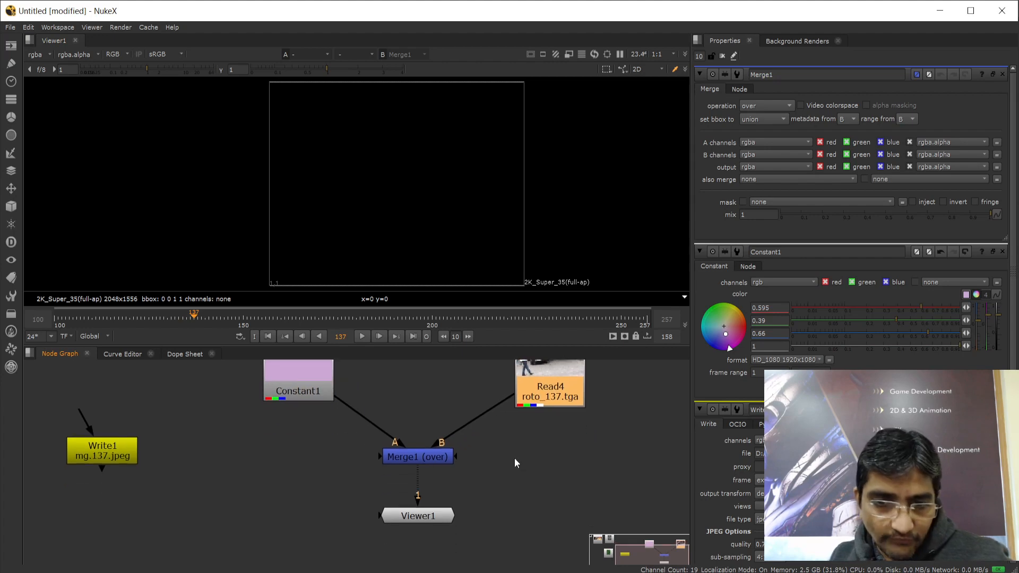
left_click(415, 523)
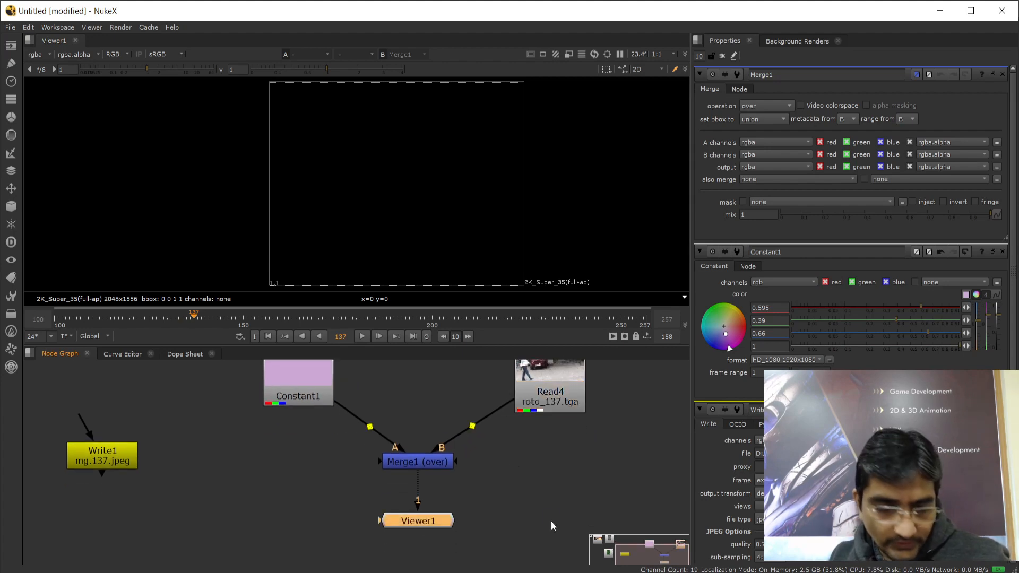
Cancel the Save As dialog, then move Read4 down and to the left
key("ctrl+s")
key("Escape")
left_click(419, 461)
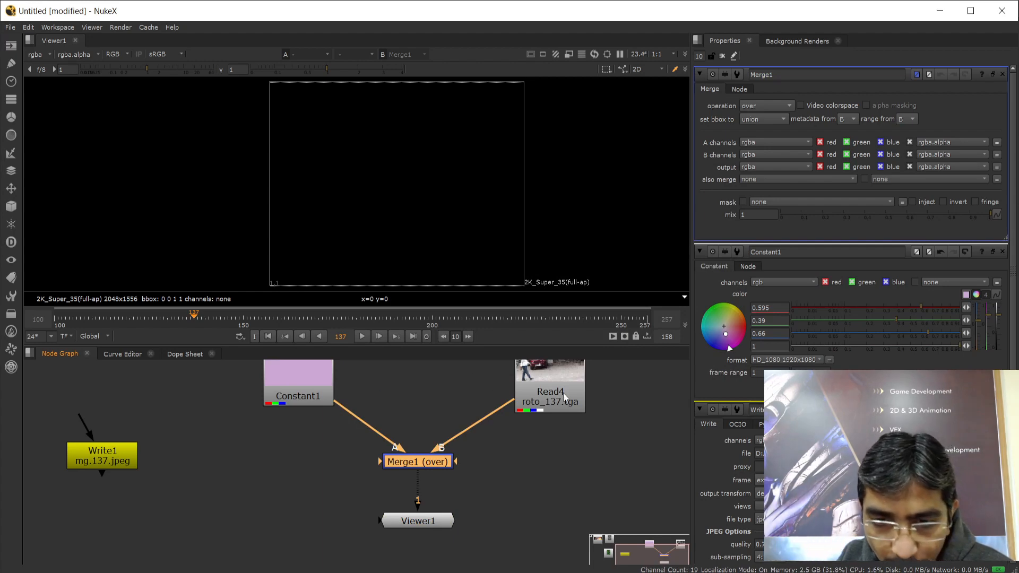
left_click_drag(539, 406, 523, 421)
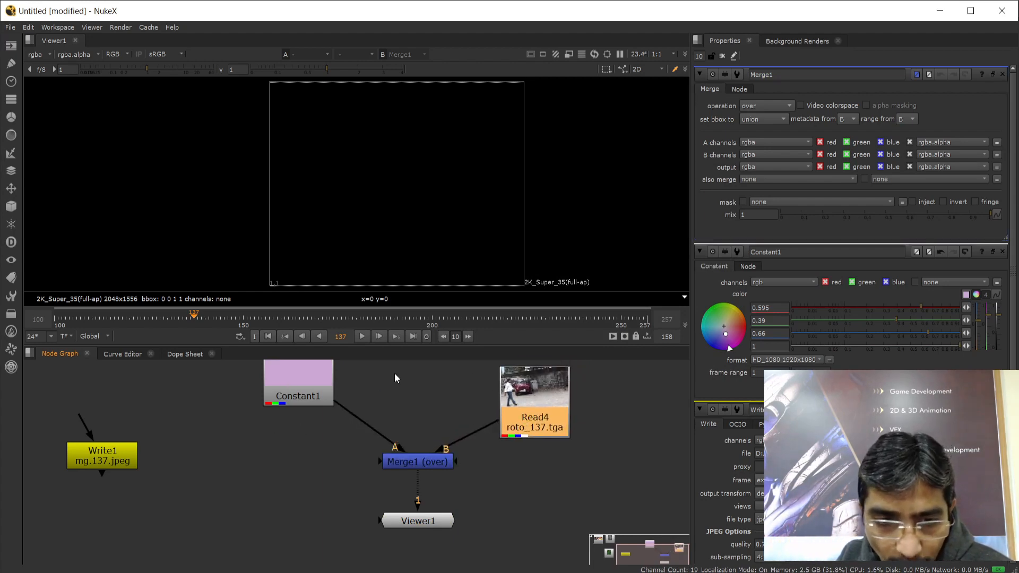
left_click(294, 382)
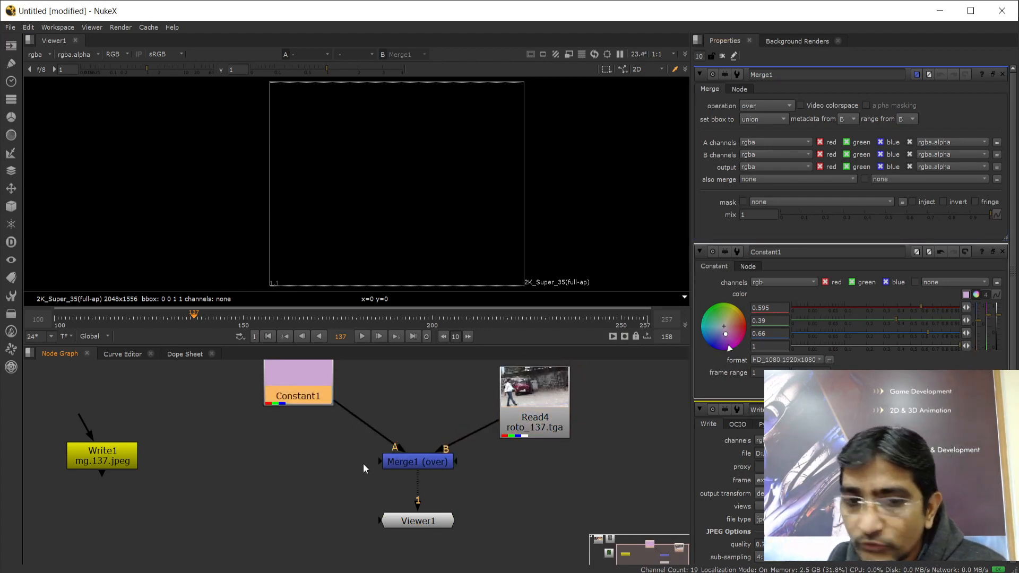
Set Constant1's colour to pure red: R 1, G 0, B 0
double_click(299, 386)
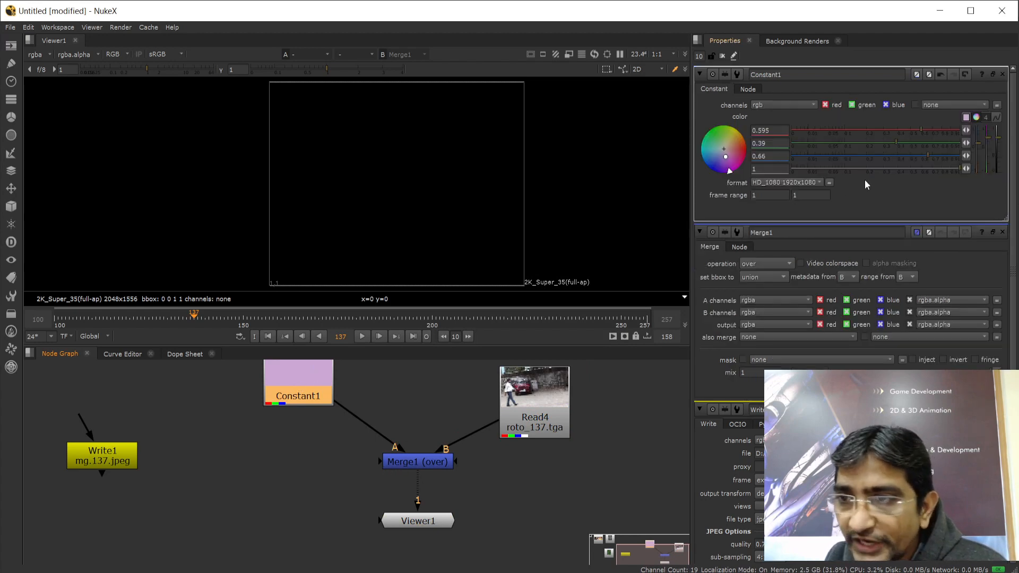
mouse_move(903, 143)
left_mouse_down()
mouse_move(963, 140)
mouse_move(961, 130)
mouse_move(748, 148)
left_mouse_up()
left_click_drag(927, 155, 796, 155)
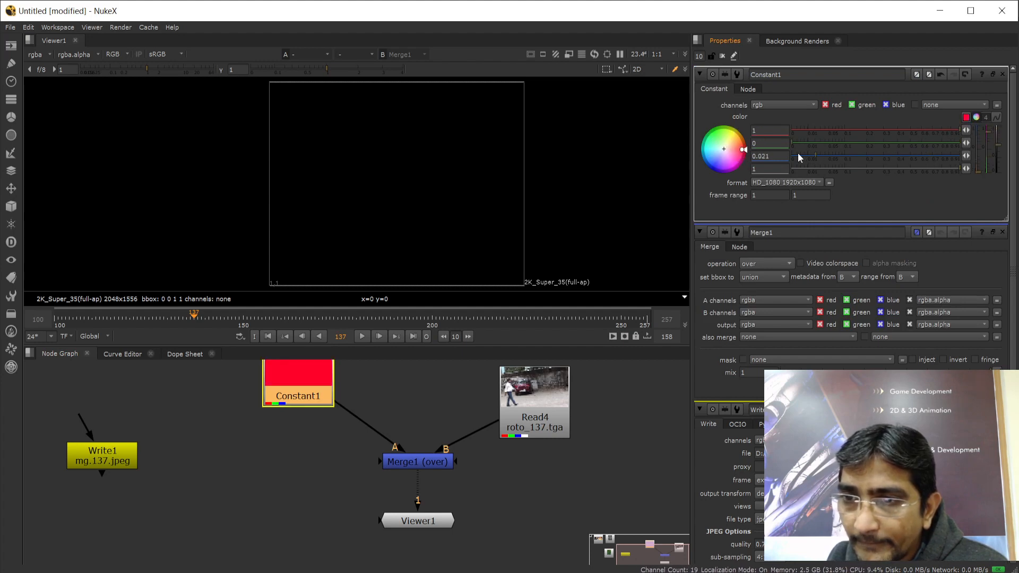
Move Constant1 and Read4 lower, view Read4's properties, and shift Viewer1
left_click_drag(305, 383, 309, 412)
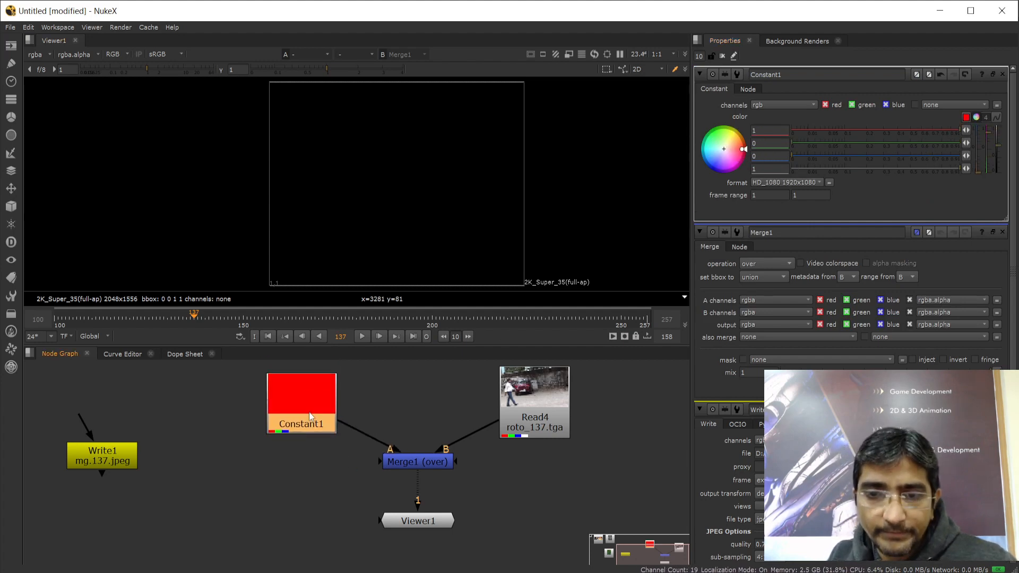
left_click(523, 430)
left_click_drag(532, 398, 537, 405)
double_click(537, 406)
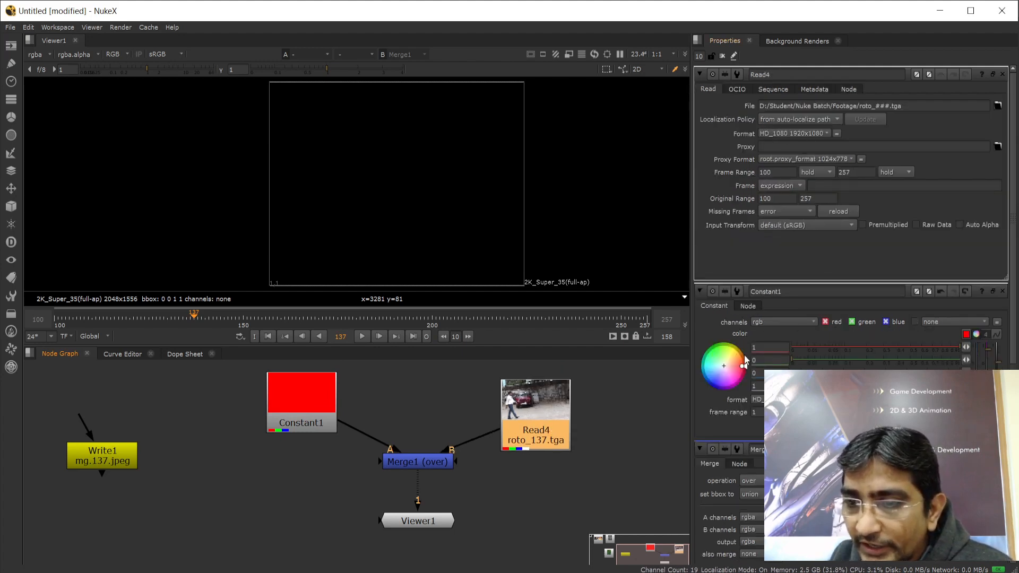
left_click(417, 464)
left_click_drag(403, 531, 454, 534)
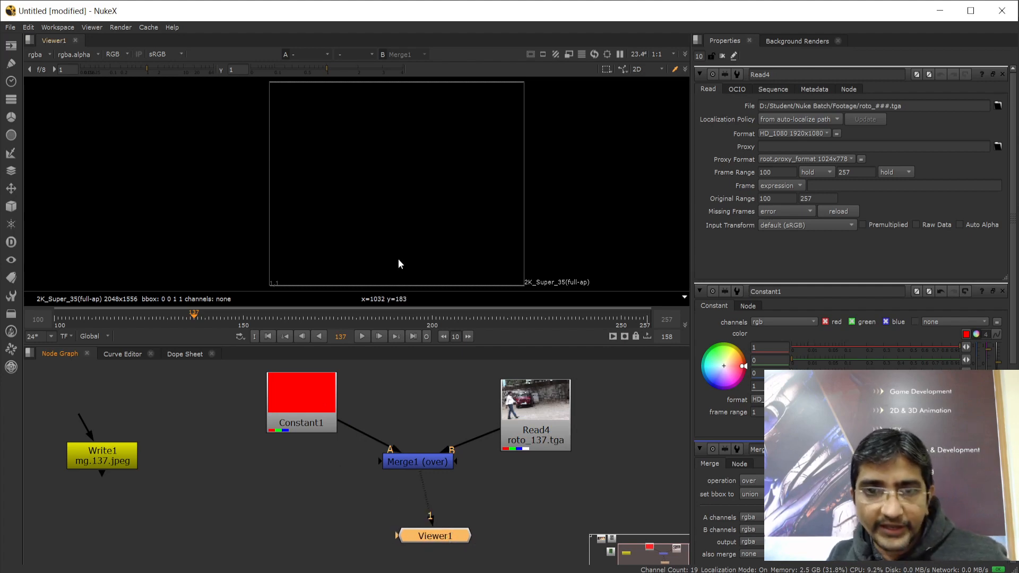
left_click(500, 495)
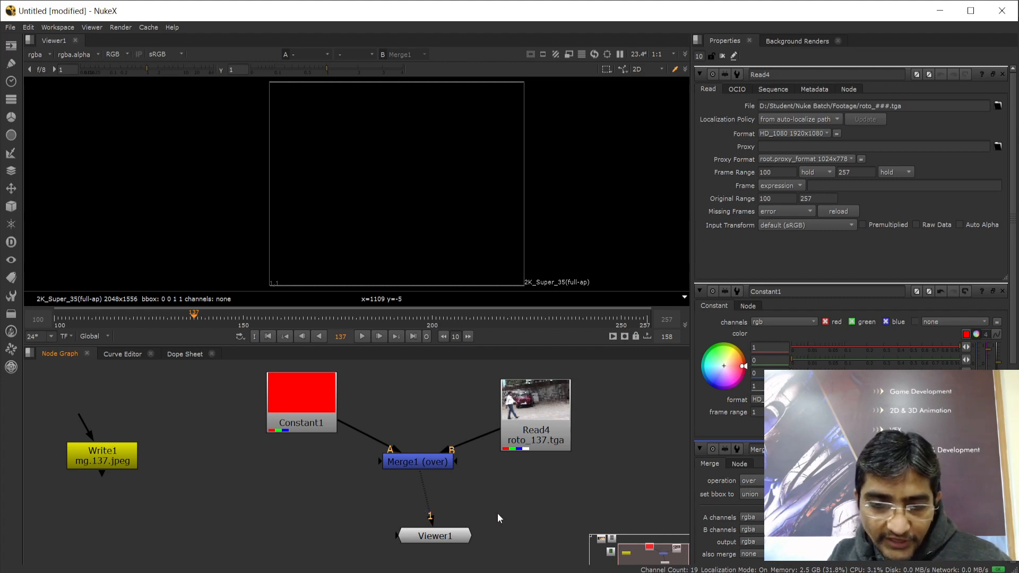
Show Merge1's output in Viewer1 and lower Merge1 in the graph
key("1")
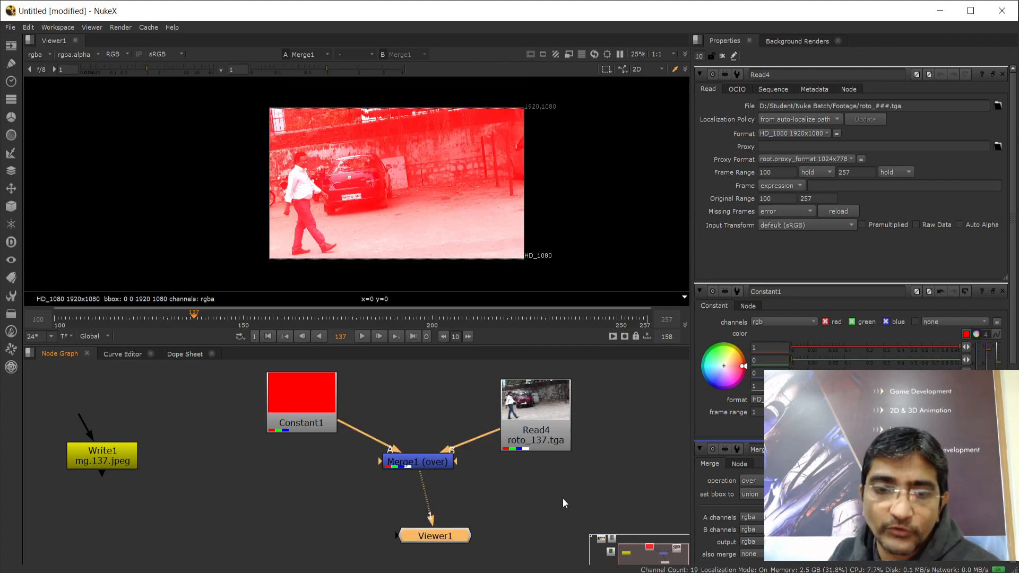
left_click_drag(419, 470, 414, 488)
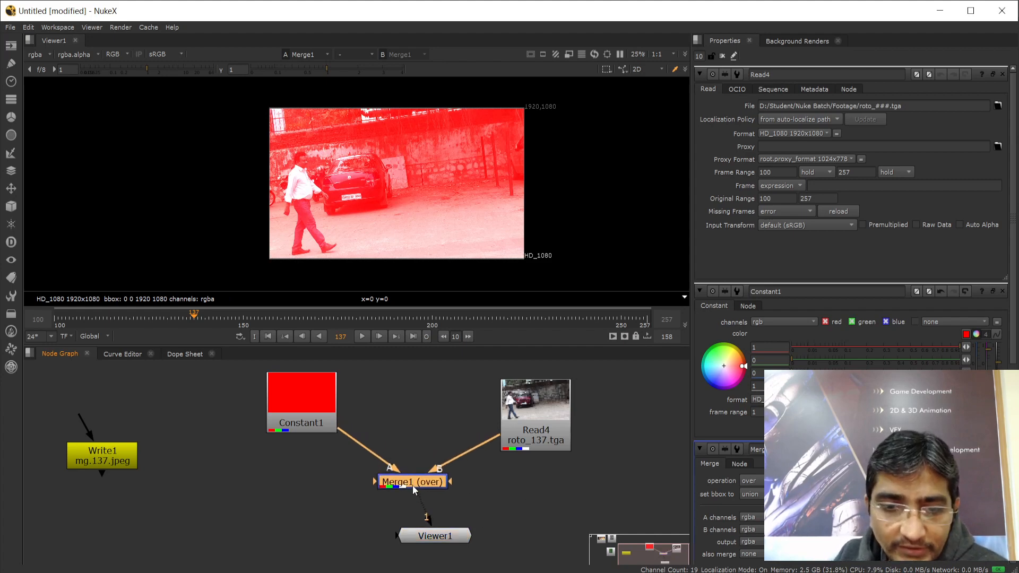
left_click(307, 396)
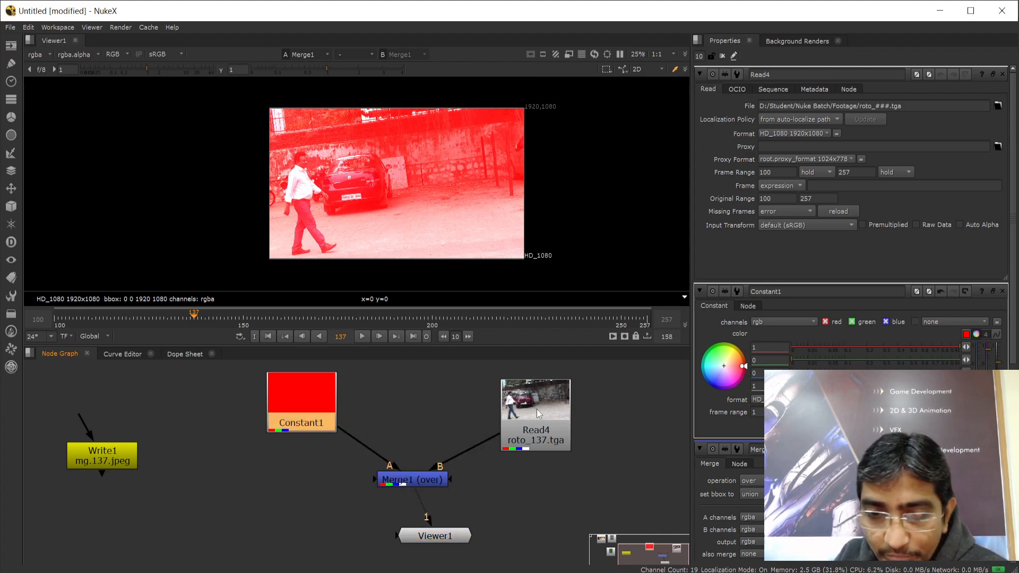
left_click(544, 397)
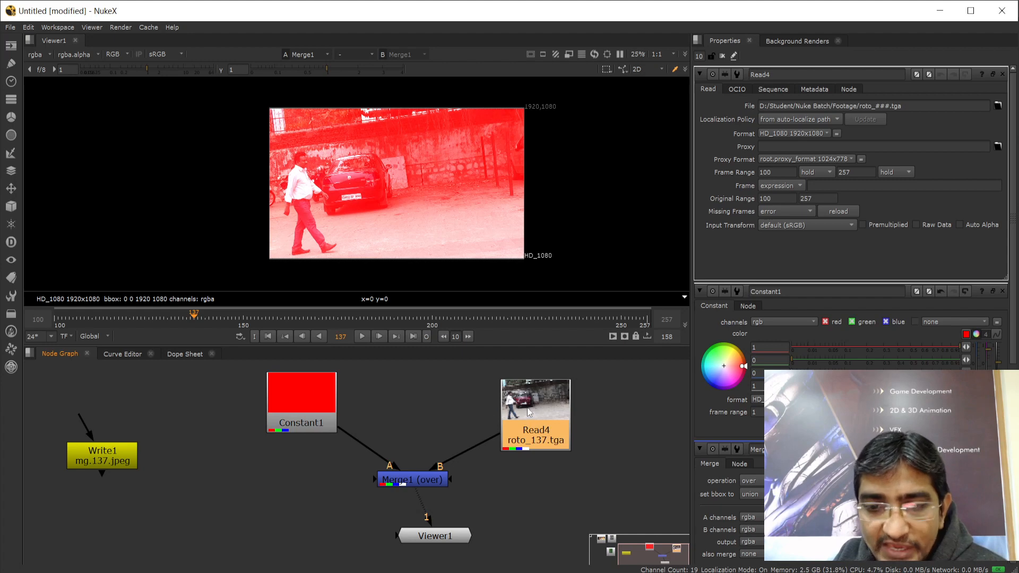
left_click(304, 403)
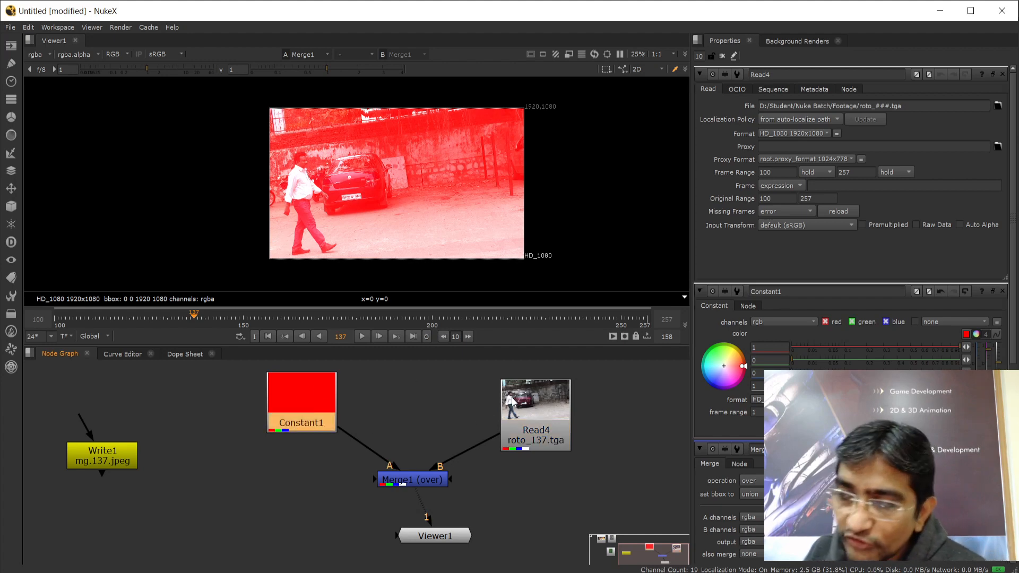
Line up Read4, Merge1 and Viewer1 to the left, and open Merge1's properties
left_click_drag(529, 397, 488, 388)
left_click_drag(416, 480, 321, 506)
left_click_drag(432, 536, 356, 547)
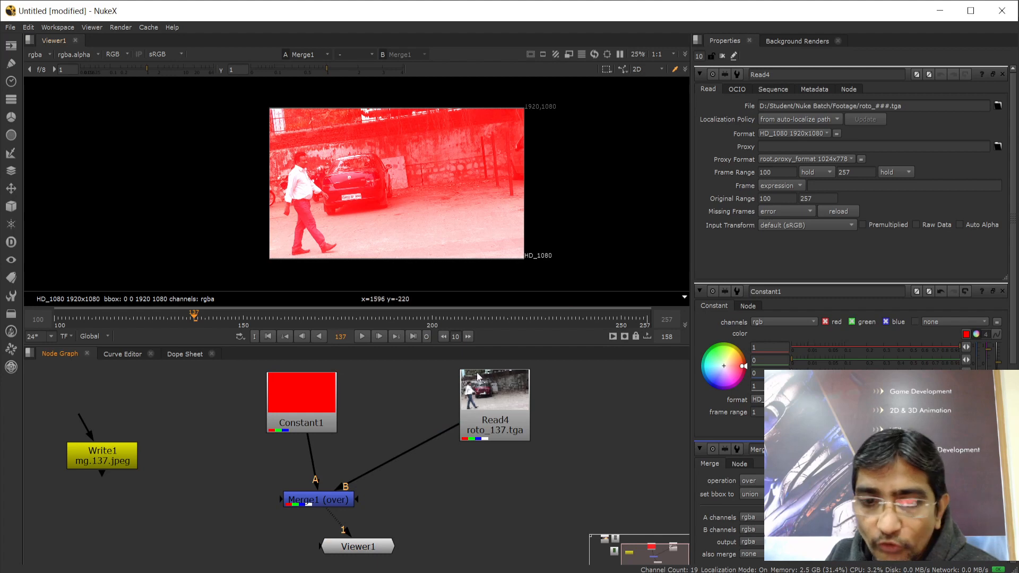
double_click(329, 504)
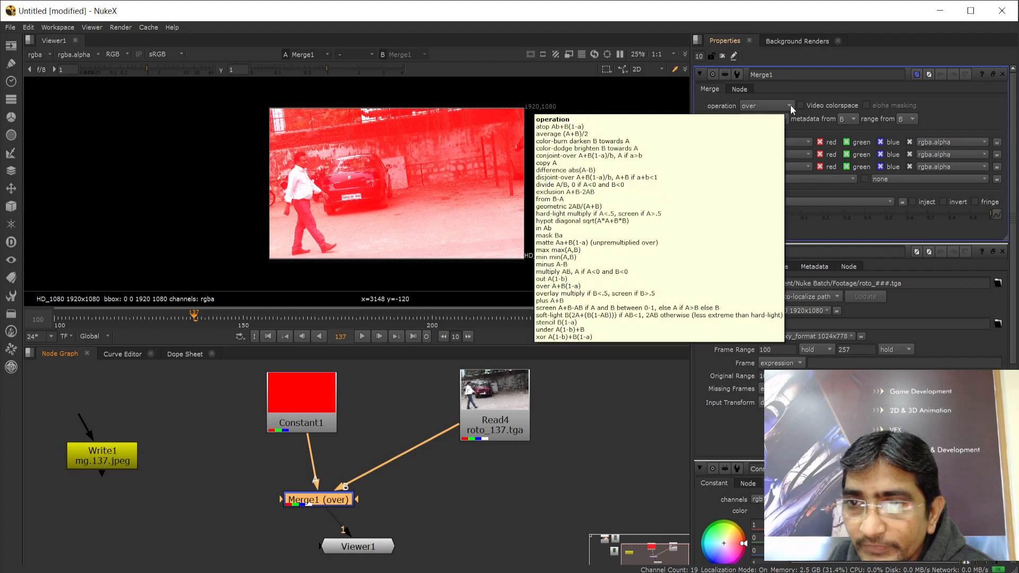
Try Merge1 operations atop, average, color-burn and copy
left_click(790, 104)
left_click(785, 7)
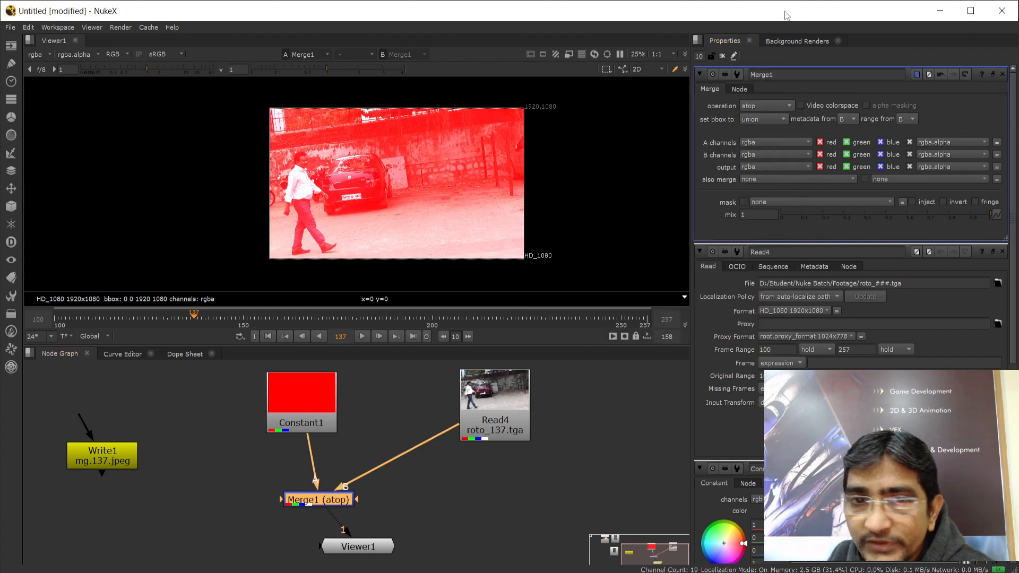
left_click(784, 106)
left_click(774, 117)
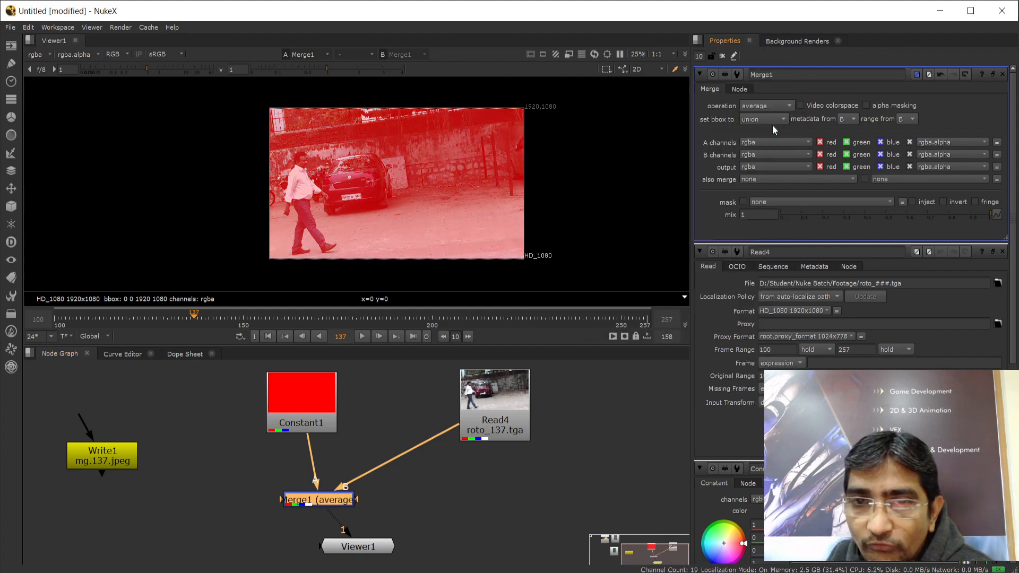
left_click(782, 110)
left_click(778, 118)
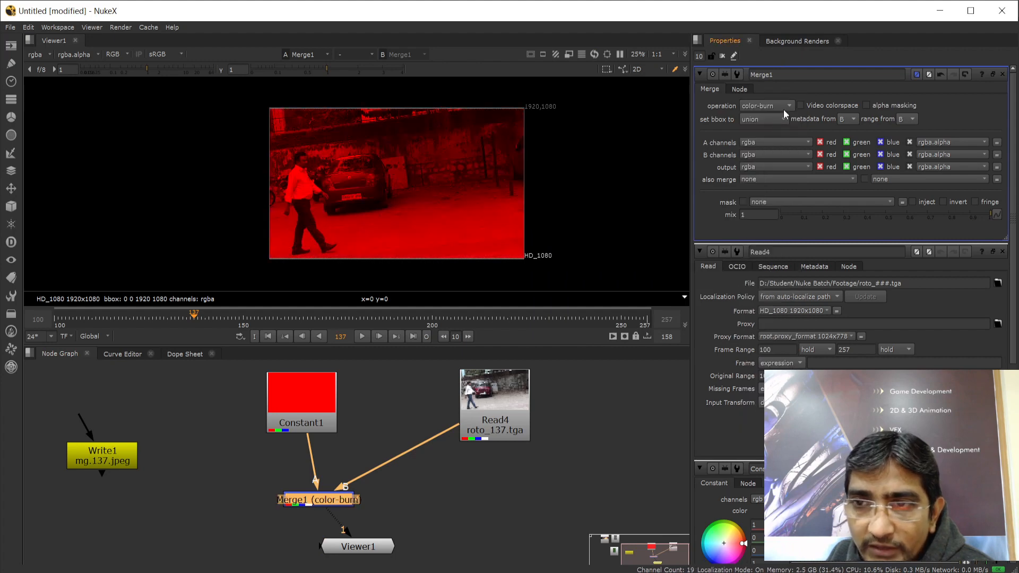
left_click(783, 109)
left_click(771, 140)
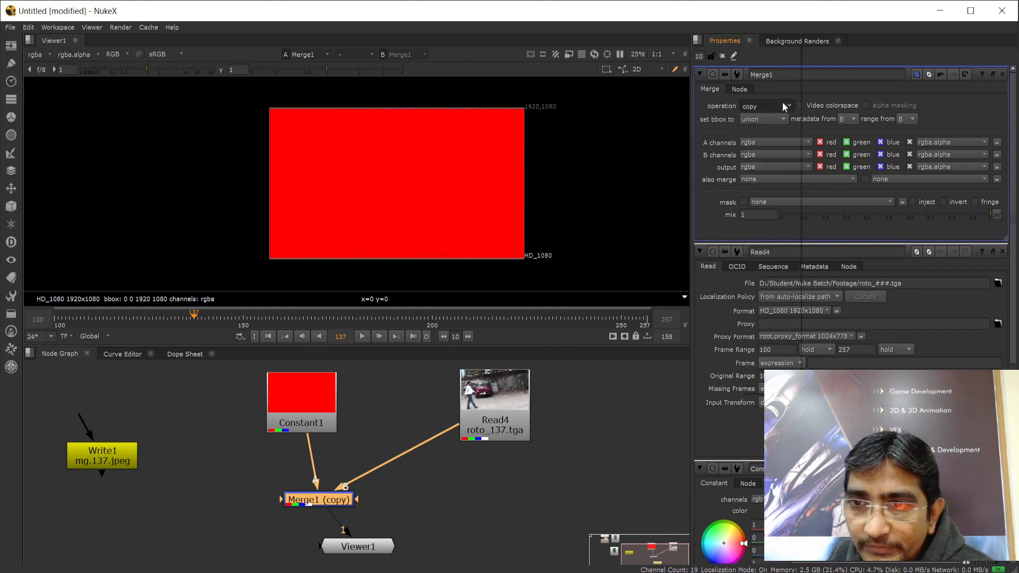
Try Merge1 operations hypot, overlay and soft-light, ending on screen
left_click(782, 103)
left_click(769, 201)
left_click(773, 108)
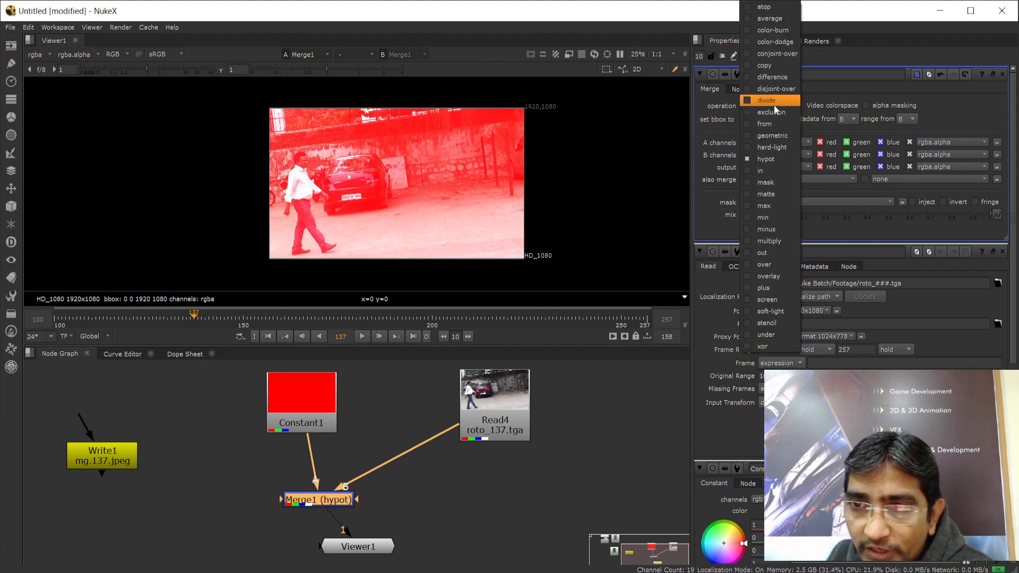
left_click(776, 277)
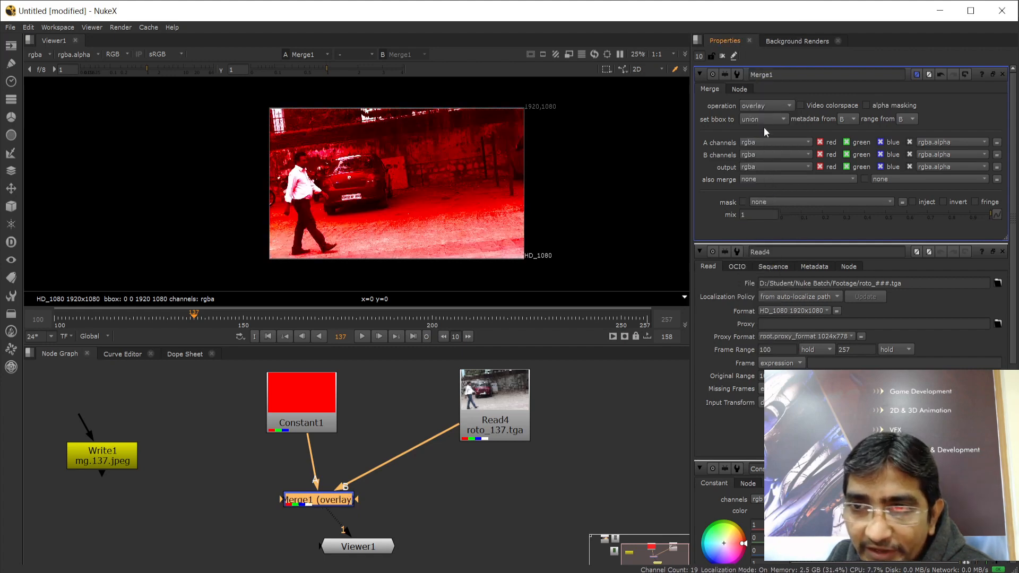
left_click(763, 107)
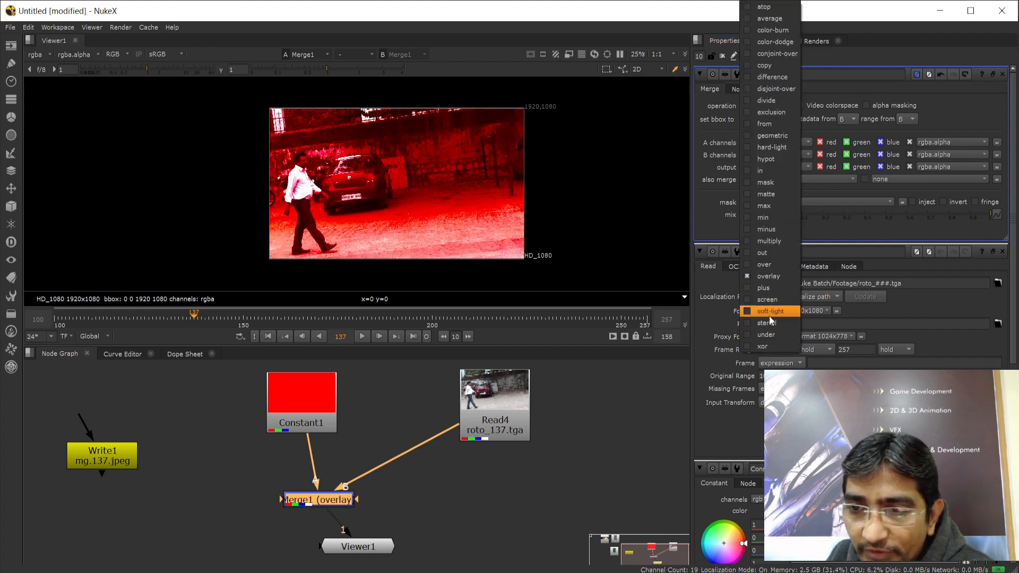
left_click(770, 311)
left_click(766, 106)
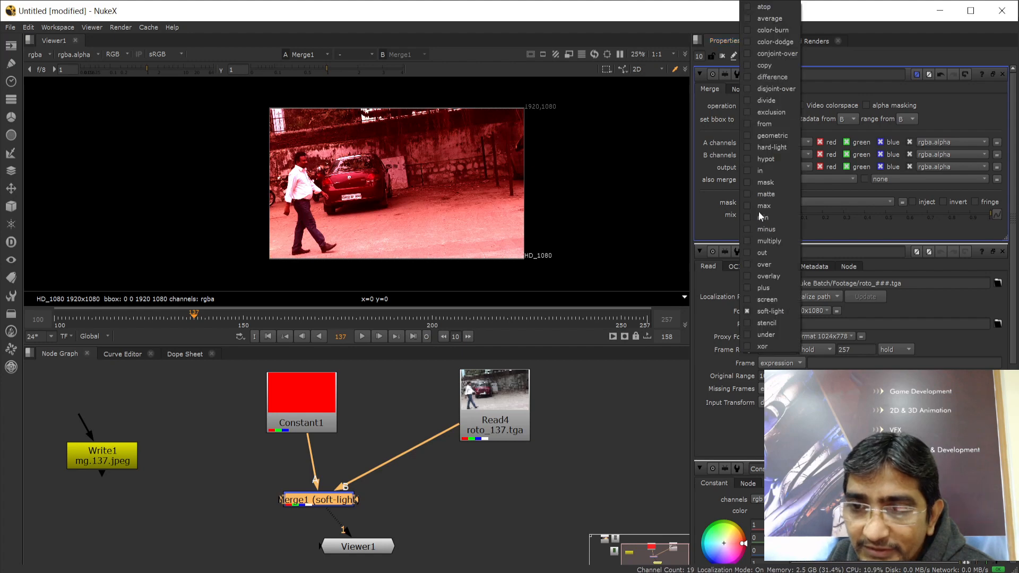
left_click(772, 304)
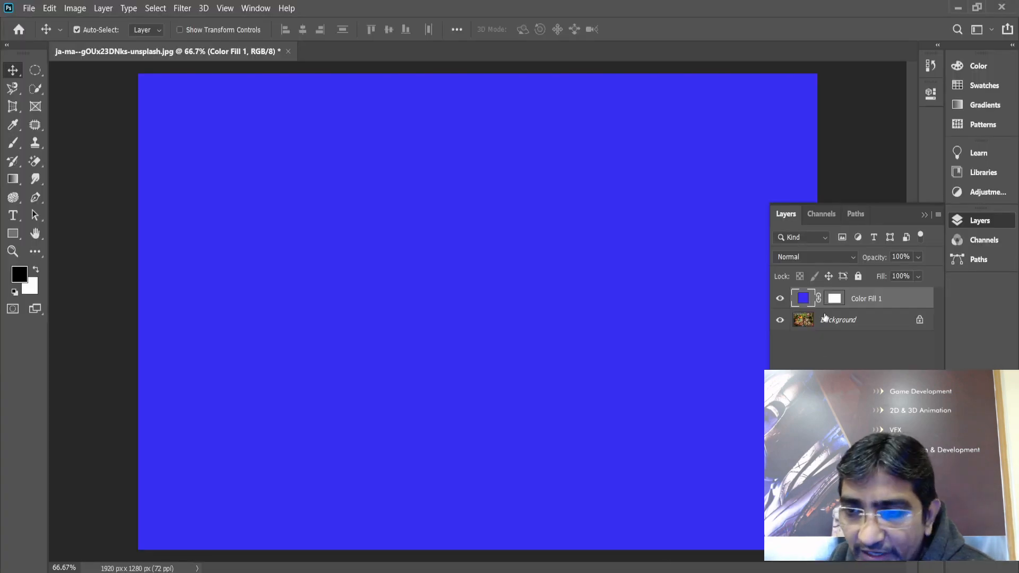
Set Color Fill 1's blend mode to Color Burn, then switch back to NukeX
left_click(851, 257)
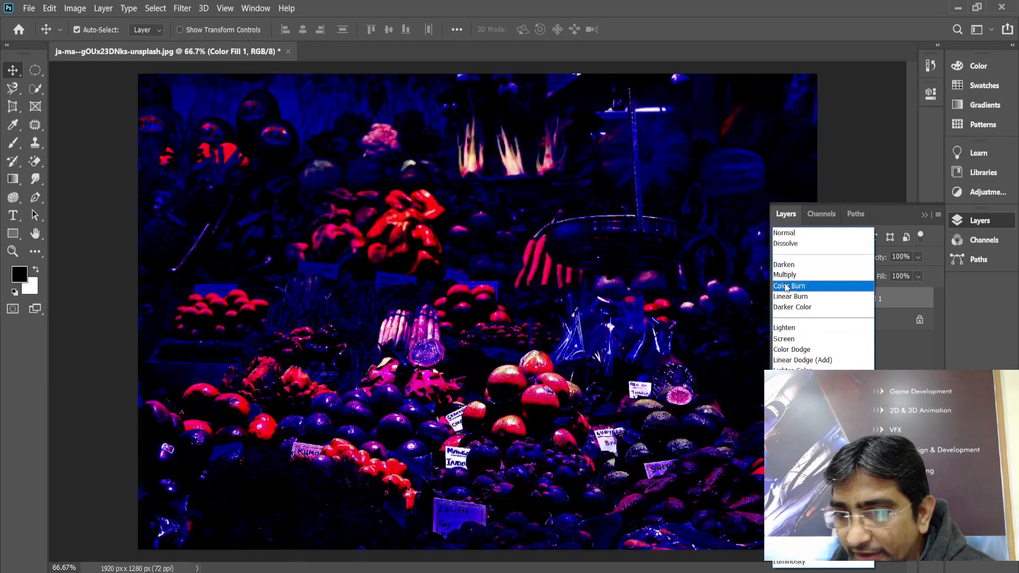
left_click(787, 287)
left_click(821, 347)
left_click(540, 572)
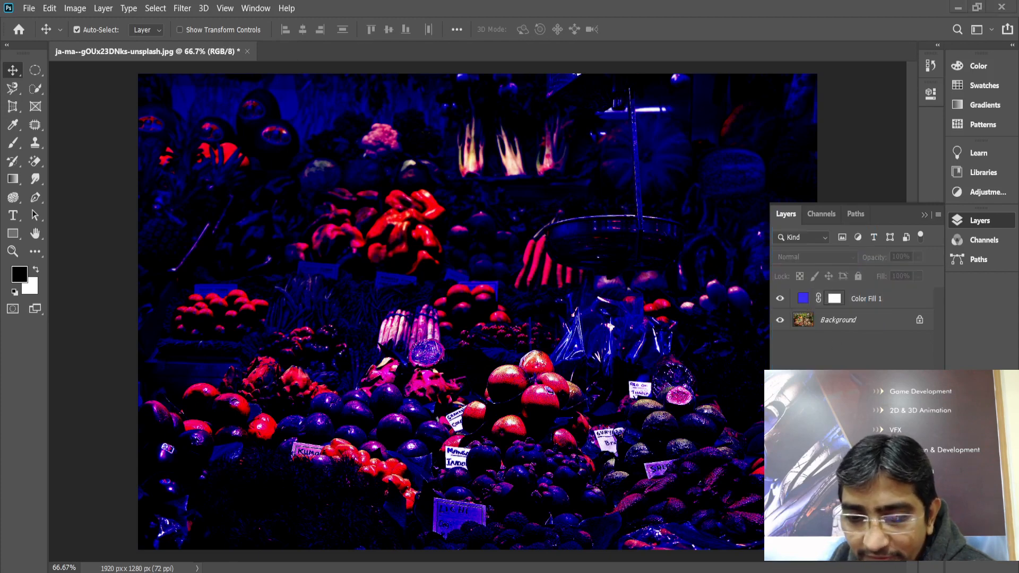
left_click(601, 532)
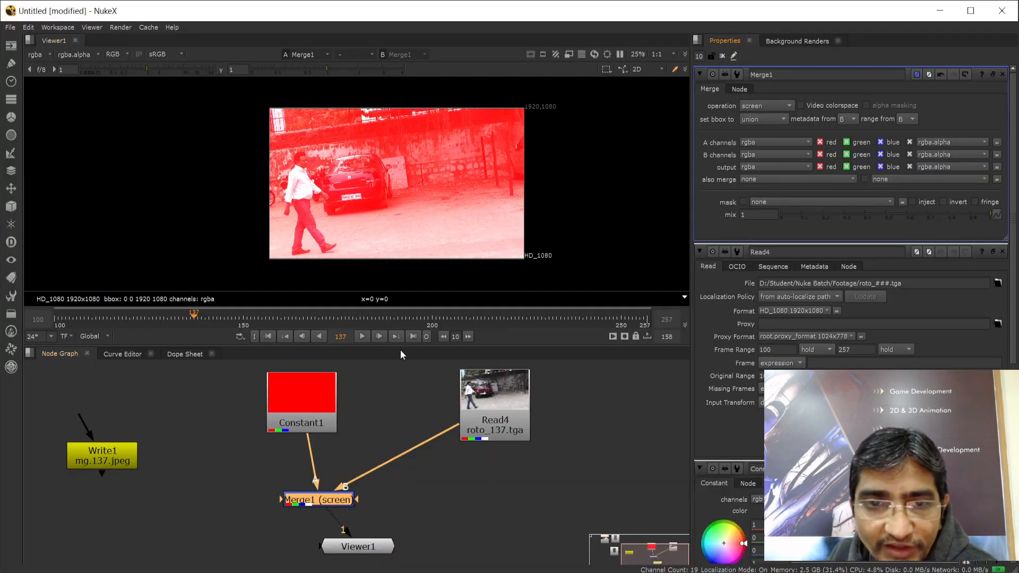
Reposition Constant1, Read4, Merge1 and Viewer1 into a tidier layout
left_click_drag(305, 400, 272, 416)
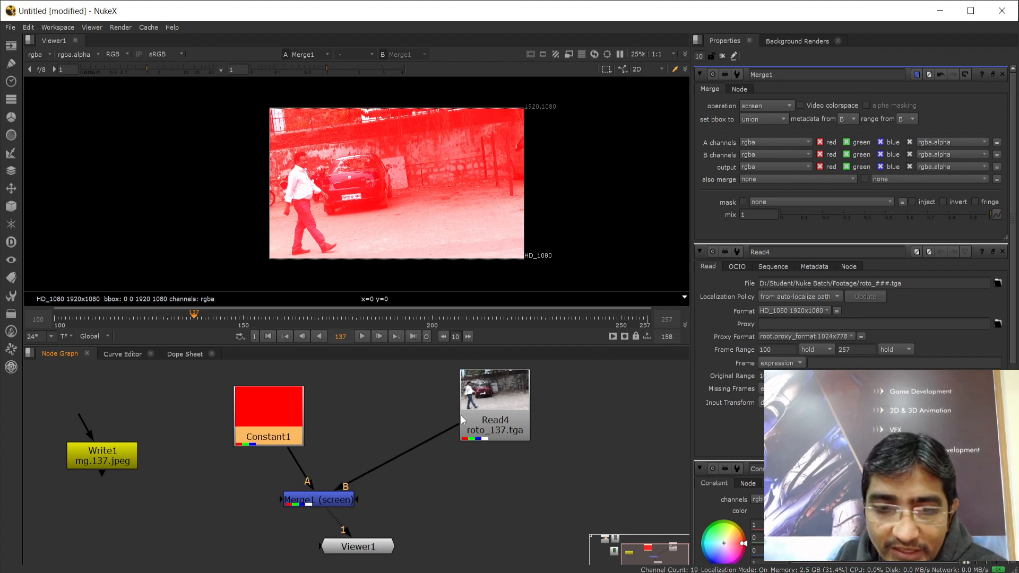
left_click_drag(460, 415, 396, 424)
left_click_drag(329, 501, 351, 501)
left_click_drag(375, 553, 439, 559)
left_click_drag(424, 412, 413, 406)
left_click(262, 411)
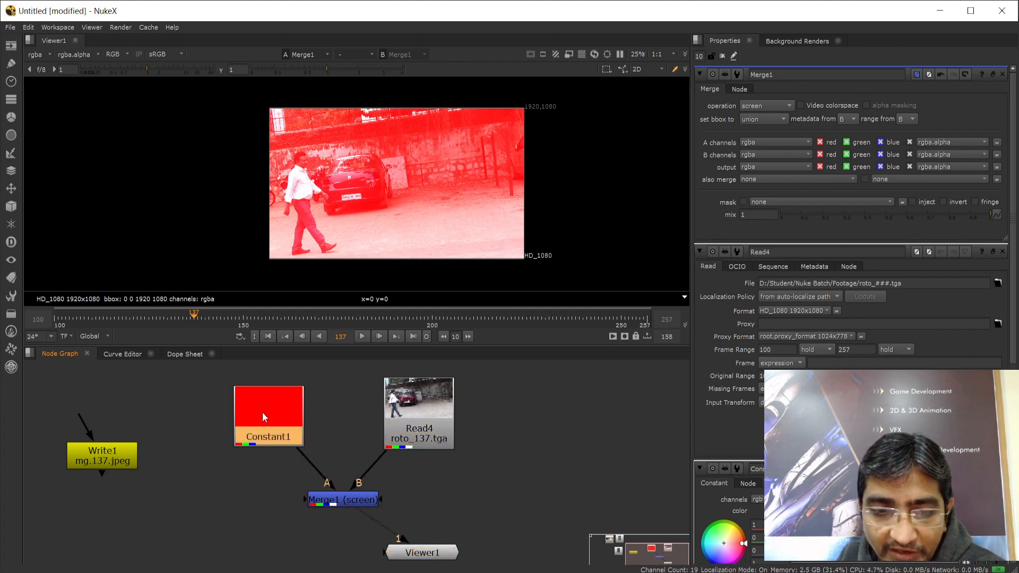
left_click_drag(262, 412, 263, 403)
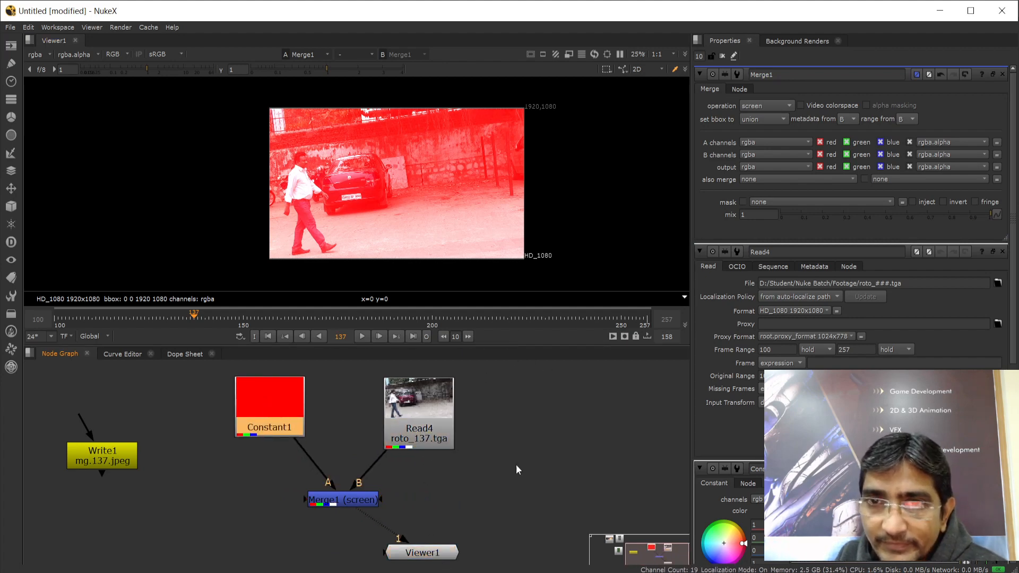
left_click_drag(277, 410, 279, 416)
left_click_drag(399, 412, 397, 411)
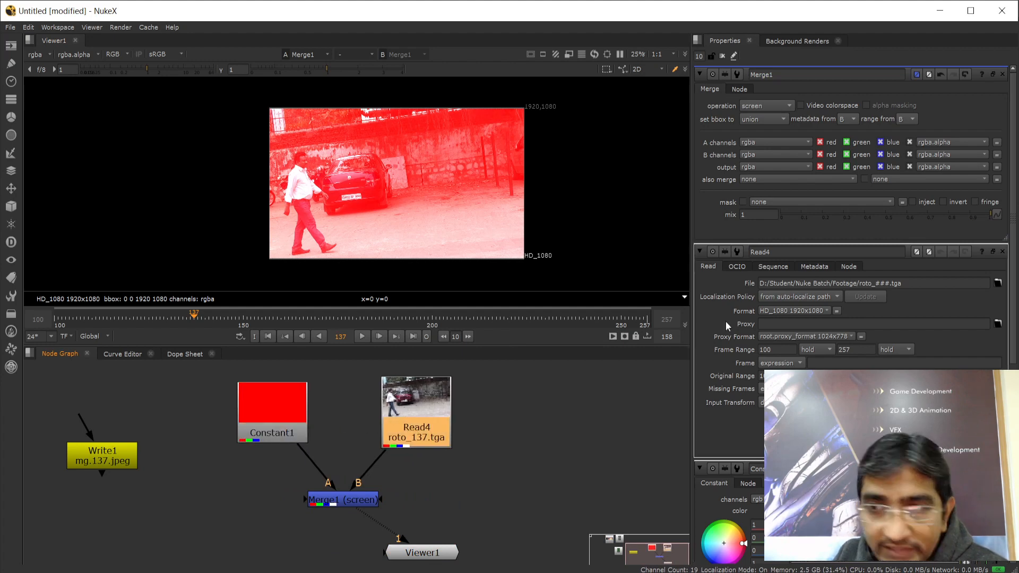
Try Merge1's bbox at A, then restore it to union
left_click(775, 120)
left_click(774, 140)
left_click(779, 120)
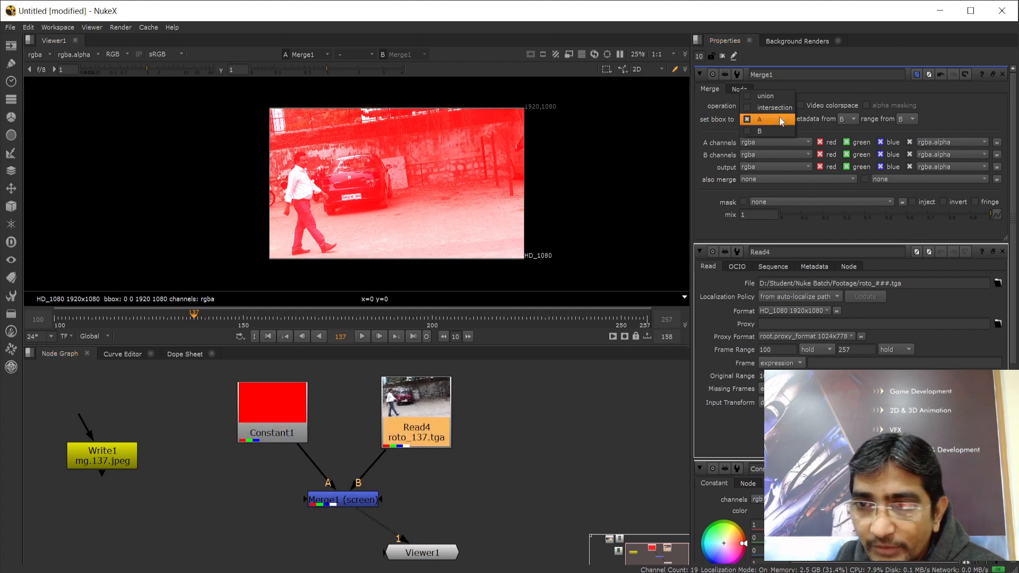
left_click(767, 96)
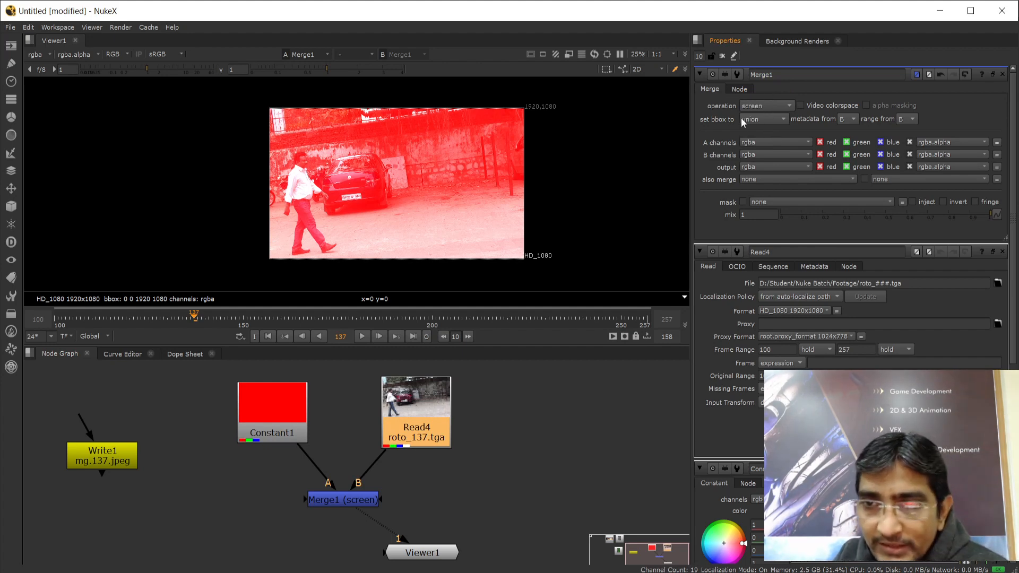
Try multiply, min and stencil blends, settling Merge1 on soft-light
left_click(778, 109)
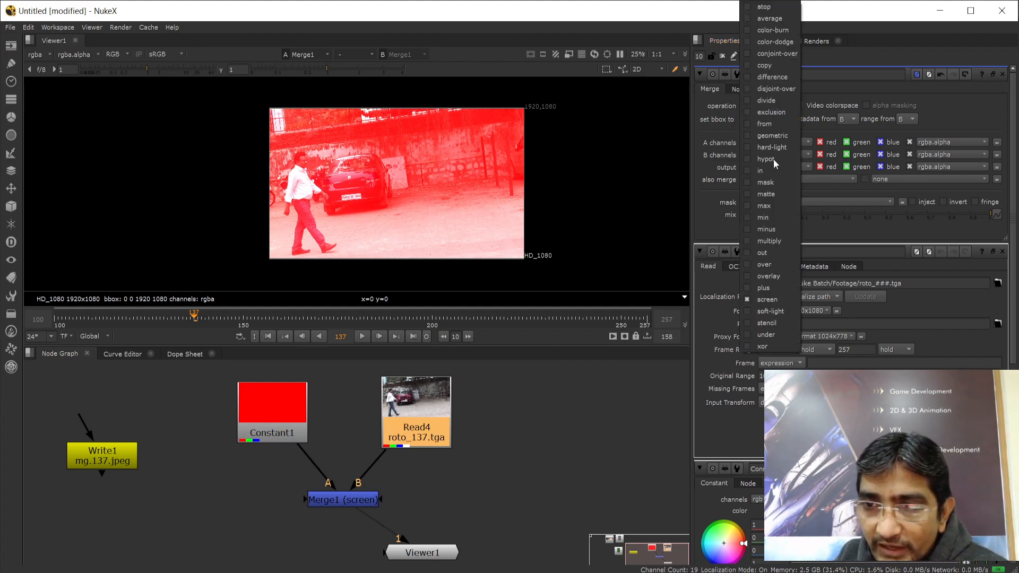
left_click(772, 241)
left_click(768, 107)
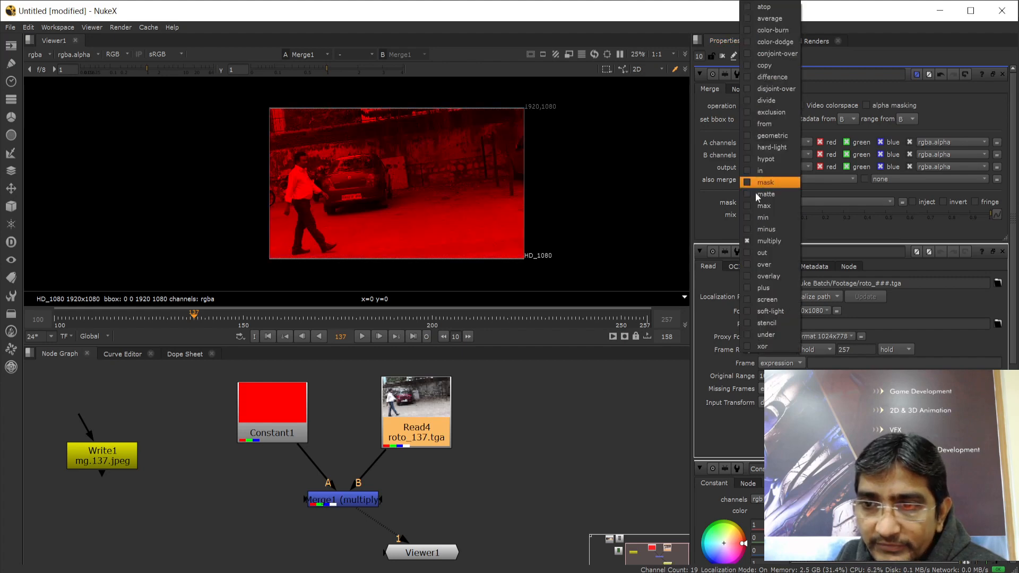
left_click(767, 218)
left_click(775, 106)
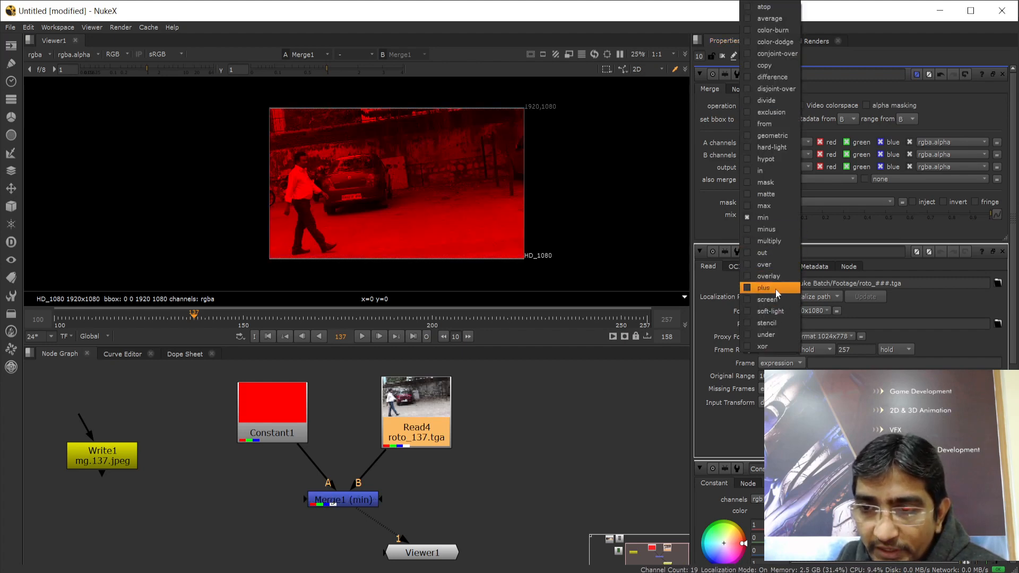
left_click(778, 323)
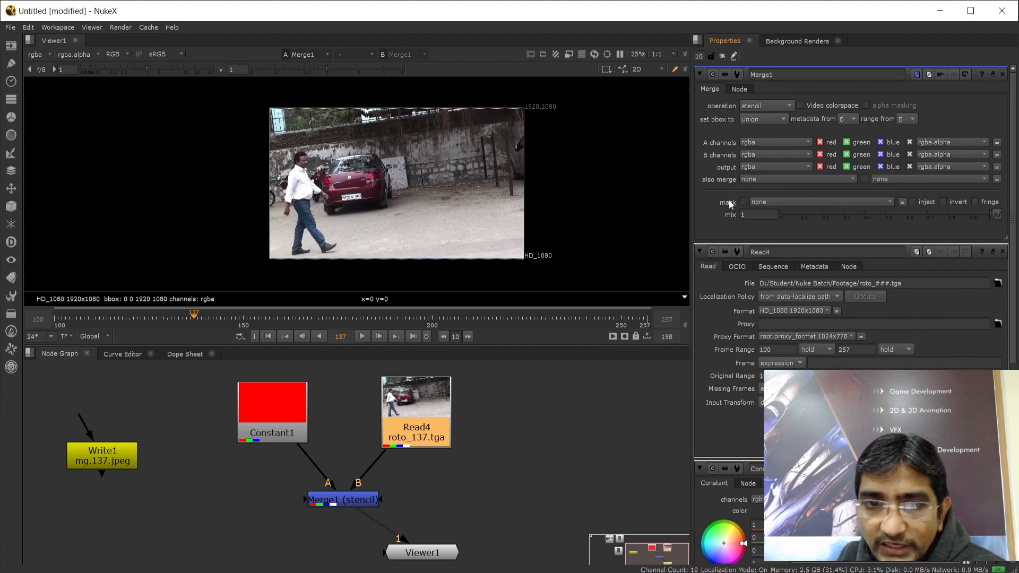
left_click(763, 107)
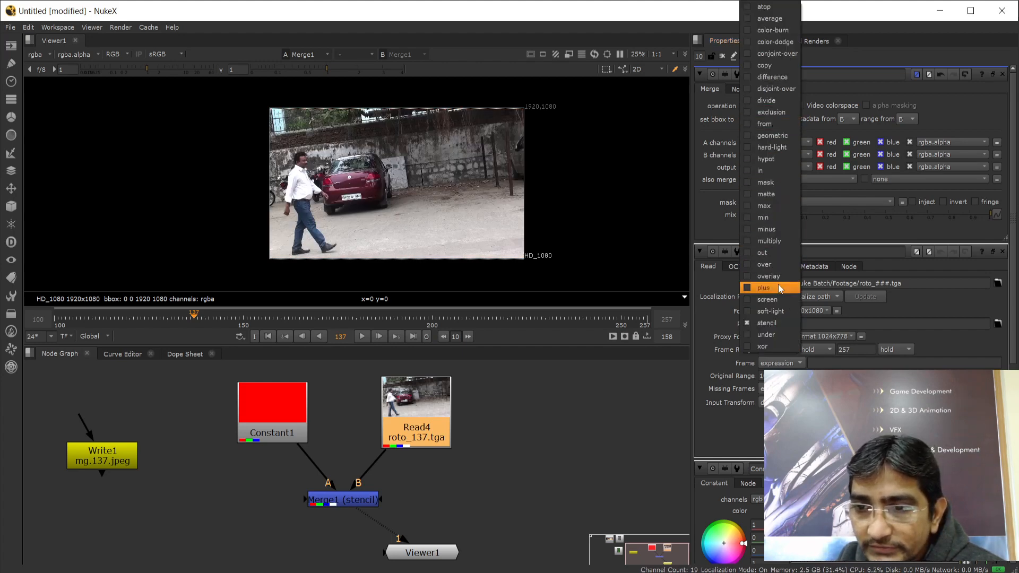
left_click(776, 311)
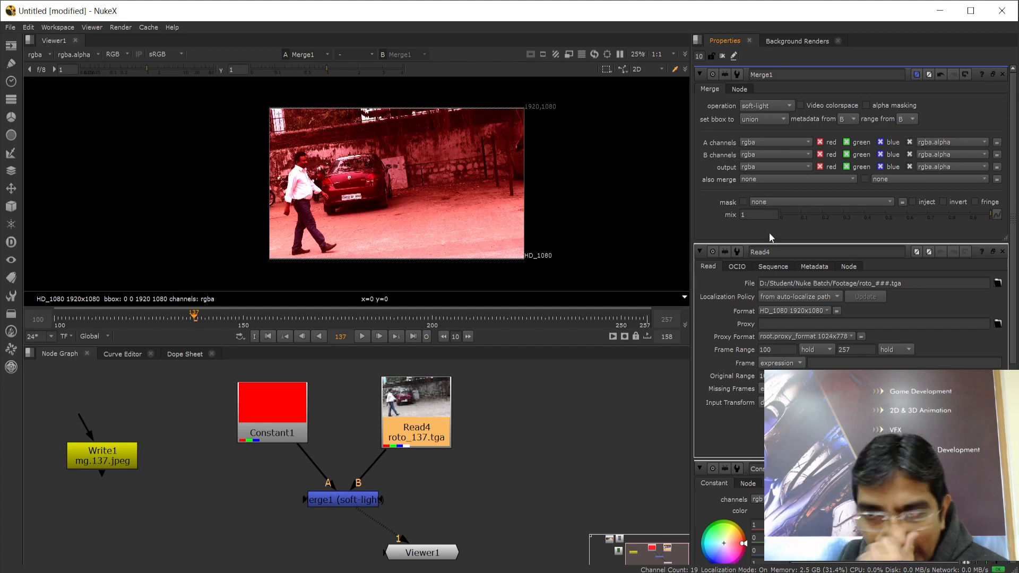
left_click(291, 405)
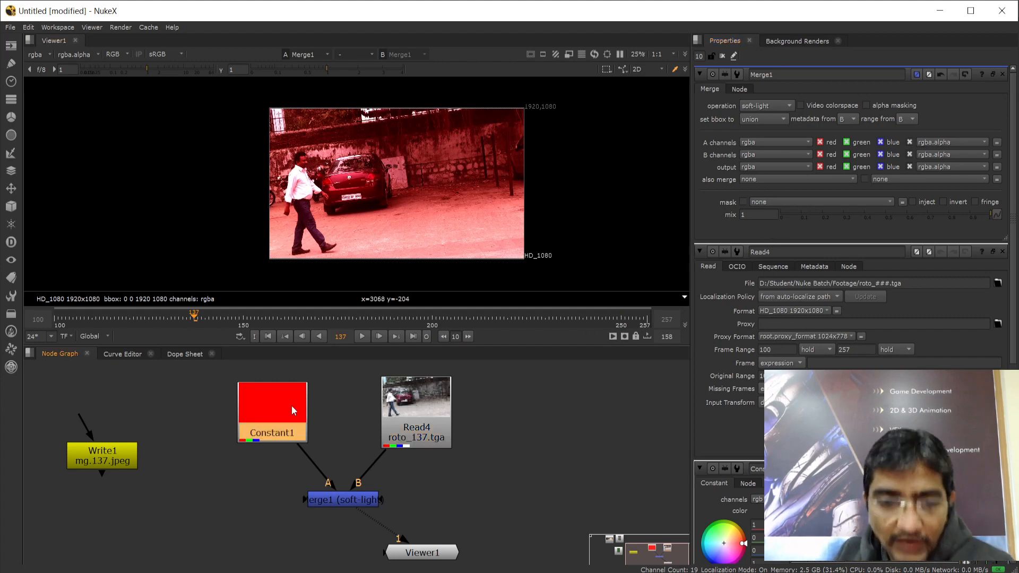
Rearrange Constant1, Read4, Merge1 and Viewer1 to make room for Write1
left_click(415, 411, "shift")
left_click_drag(415, 412, 396, 411)
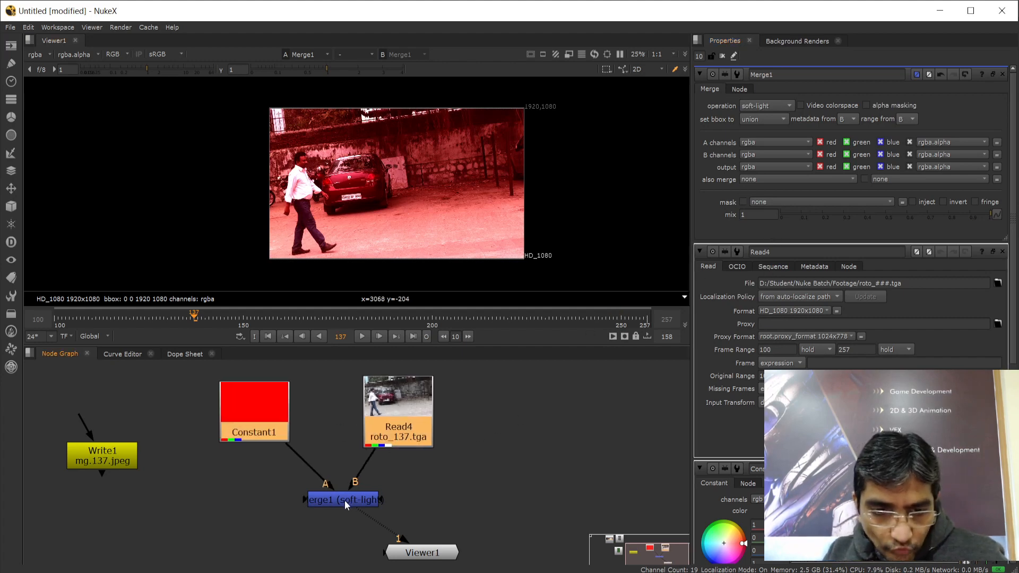
left_click_drag(345, 499, 296, 506)
left_click(427, 556)
left_click_drag(427, 557, 452, 533)
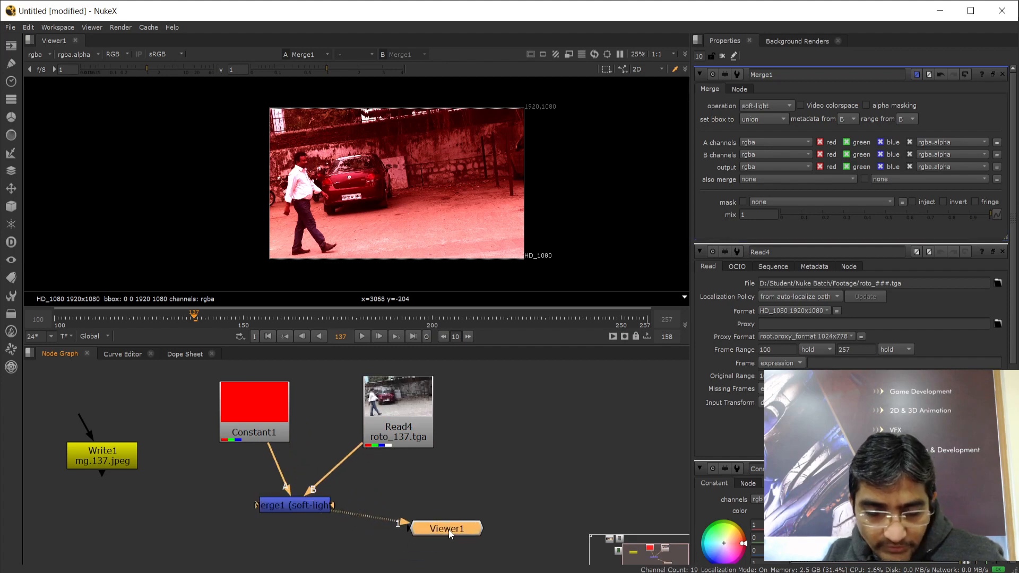
left_click(273, 407)
left_click_drag(394, 422, 411, 422, "shift")
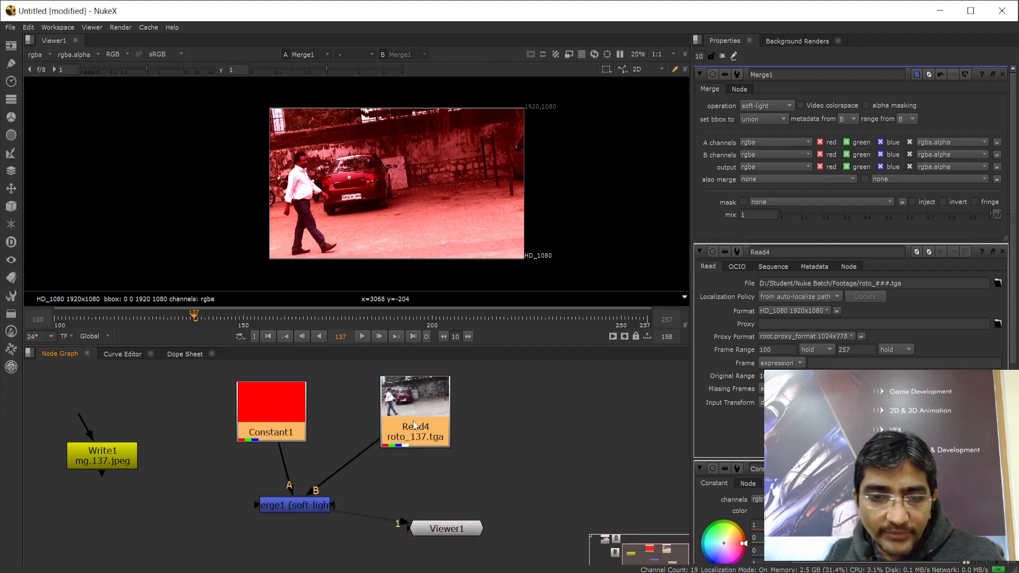
left_click(289, 406, "shift")
left_click_drag(295, 407, 301, 394)
left_click_drag(425, 416, 400, 409)
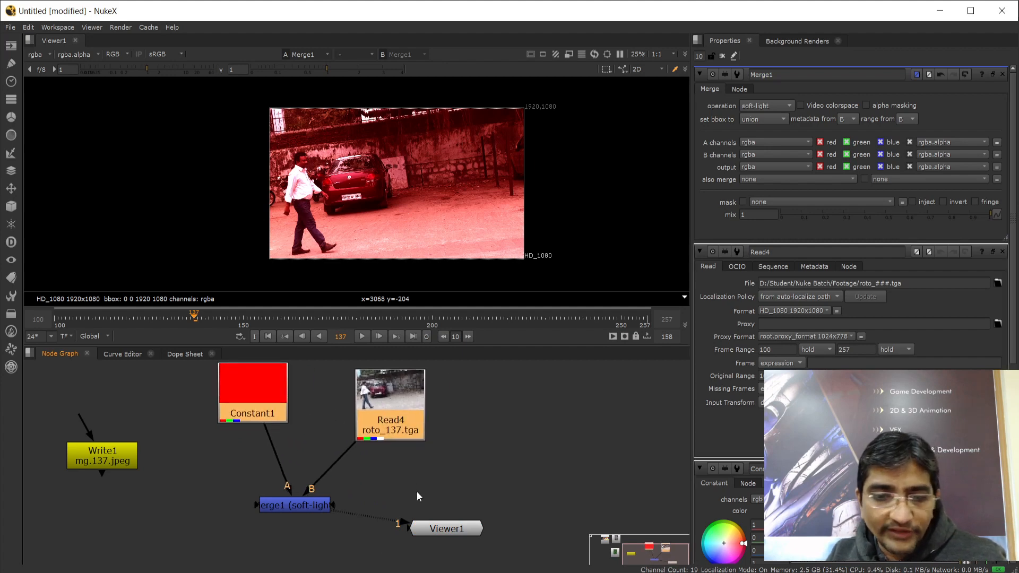
left_click(444, 526)
left_click_drag(443, 525, 416, 537)
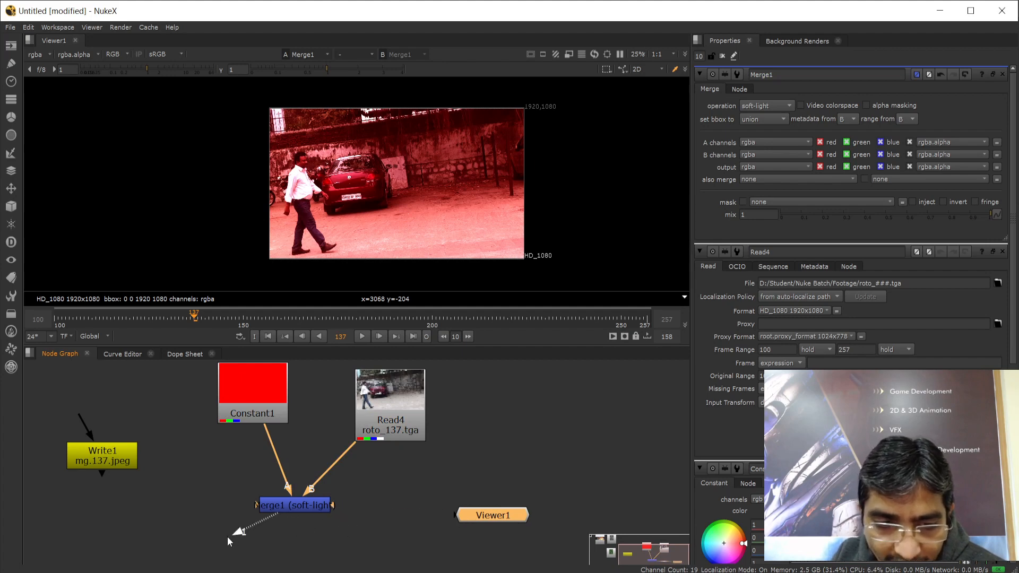
Connect Merge1's output into Write1 and open Write1's properties
left_click_drag(227, 536, 496, 518)
scroll(519, 440, "down", 1)
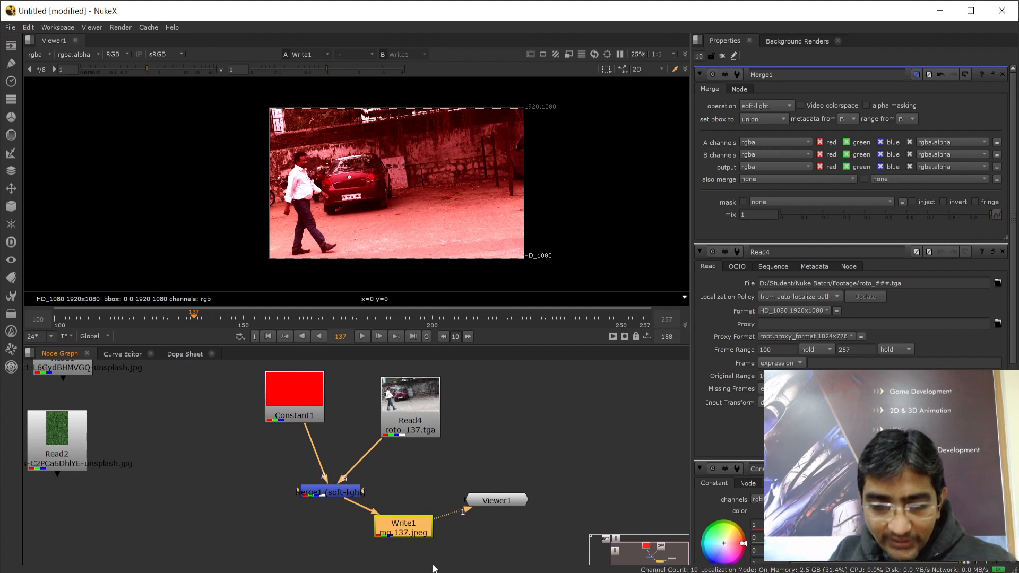
double_click(396, 527)
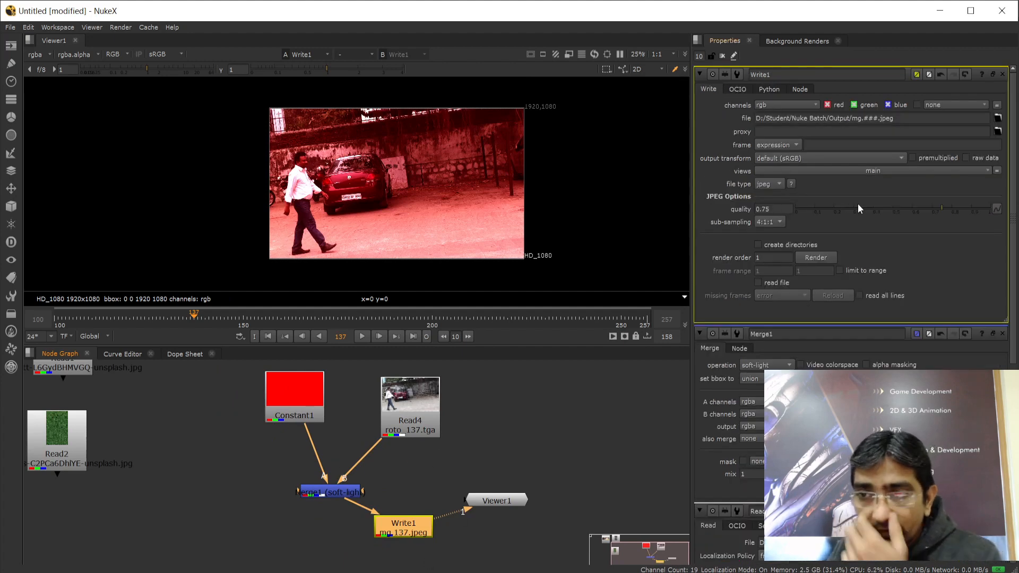
Create a new Output1 folder in Explorer's Nuke Batch folder, then return to NukeX
key("alt+Tab")
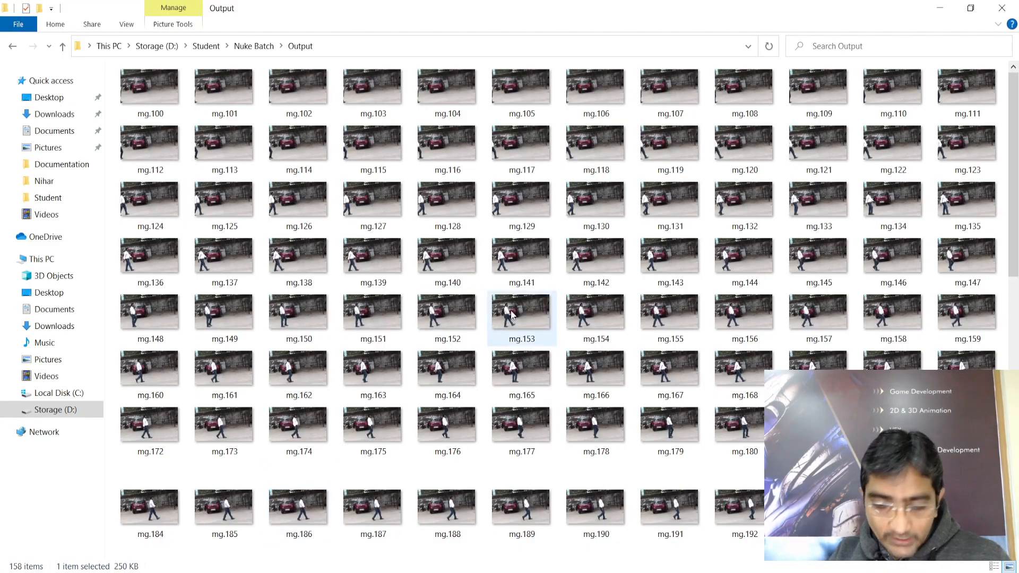
key("BackSpace")
left_click(246, 180)
right_click(231, 200)
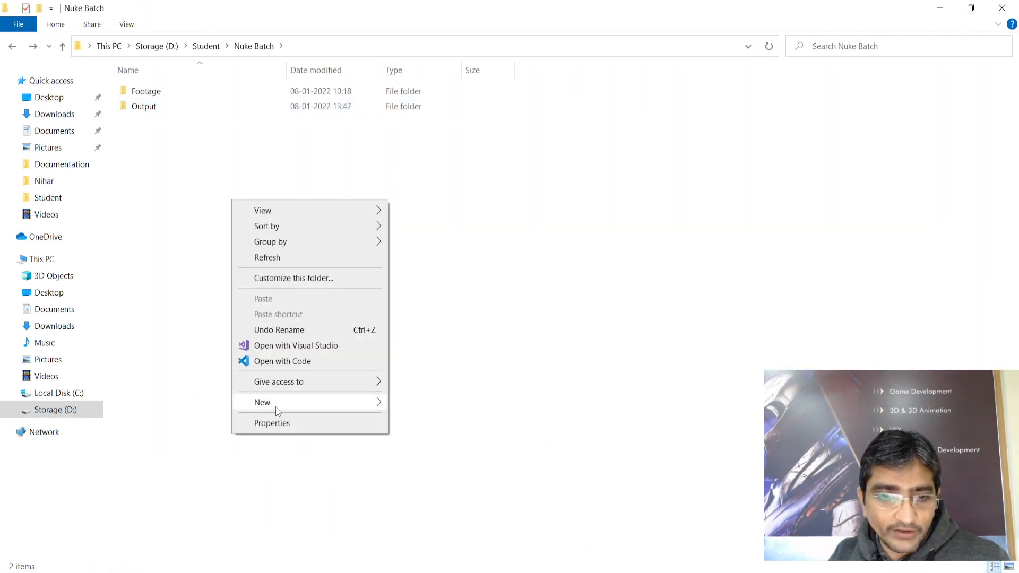
mouse_move(278, 407)
left_click(411, 406)
type("Output1")
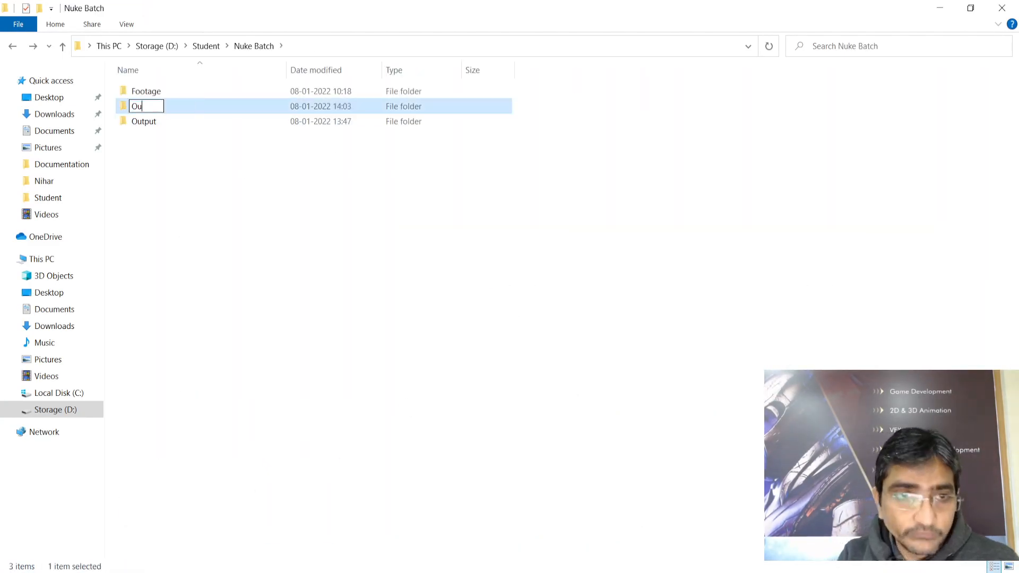
key("Return")
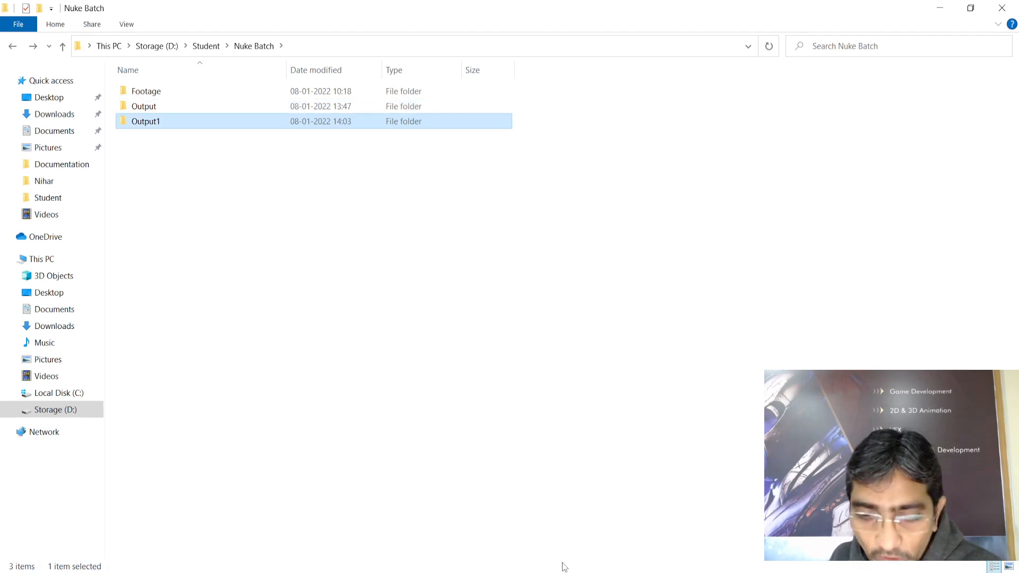
mouse_move(540, 563)
left_click(615, 520)
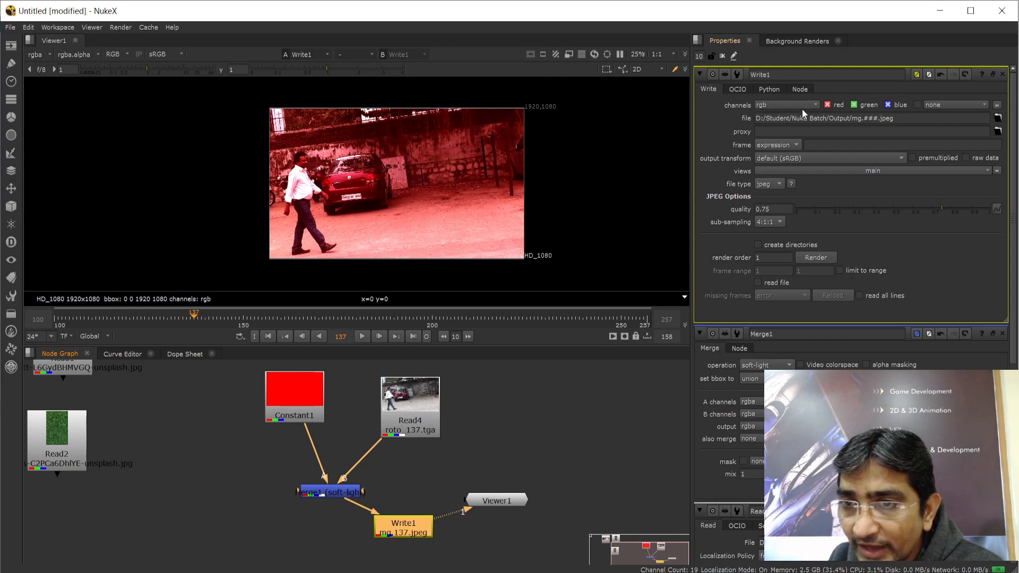
Set Write1's output path to D:/Student/Nuke Batch/Output1/mg1.###.jpeg and save it
left_click(997, 117)
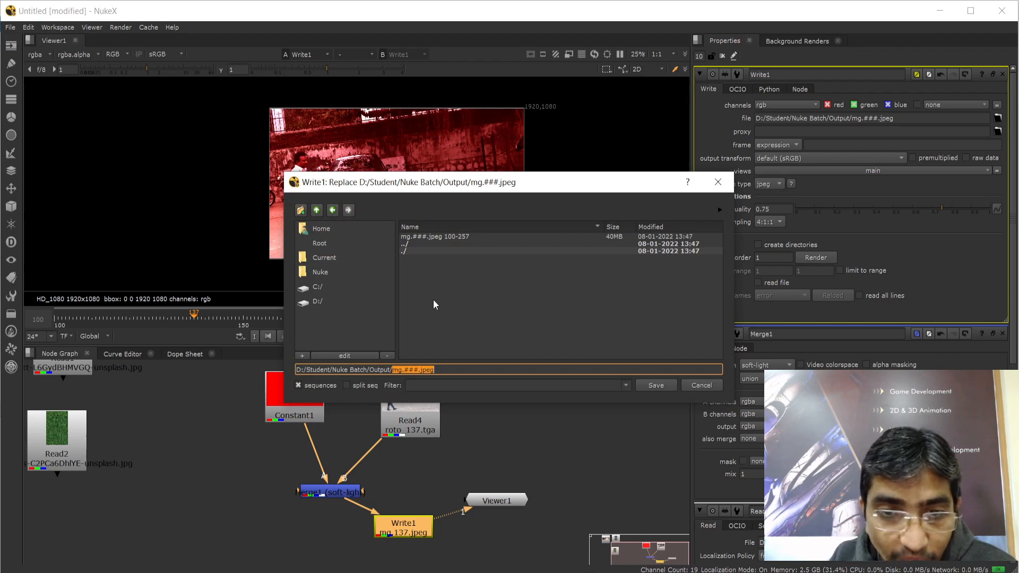
left_click(317, 210)
left_click(415, 237)
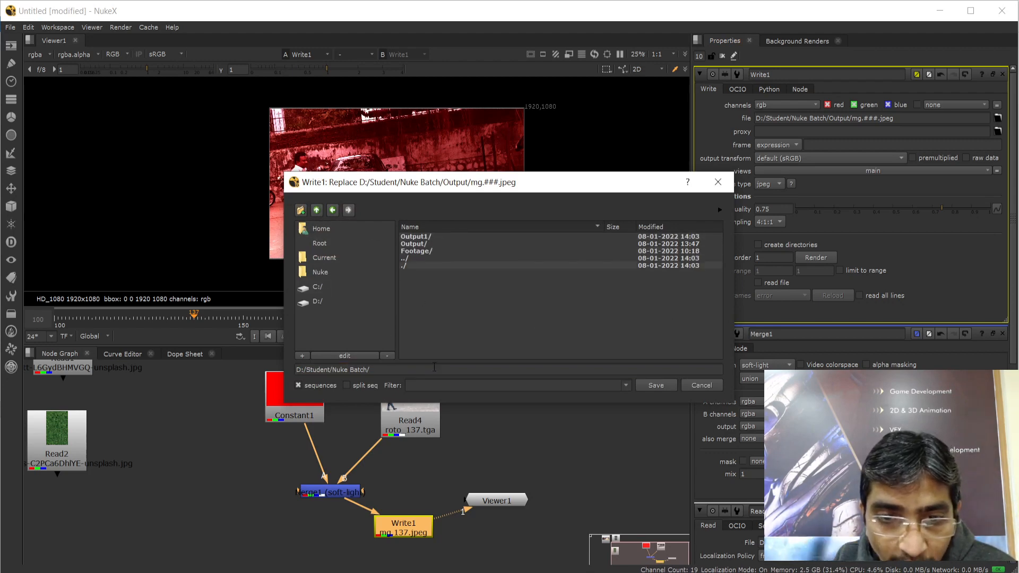
double_click(416, 237)
left_click(450, 370)
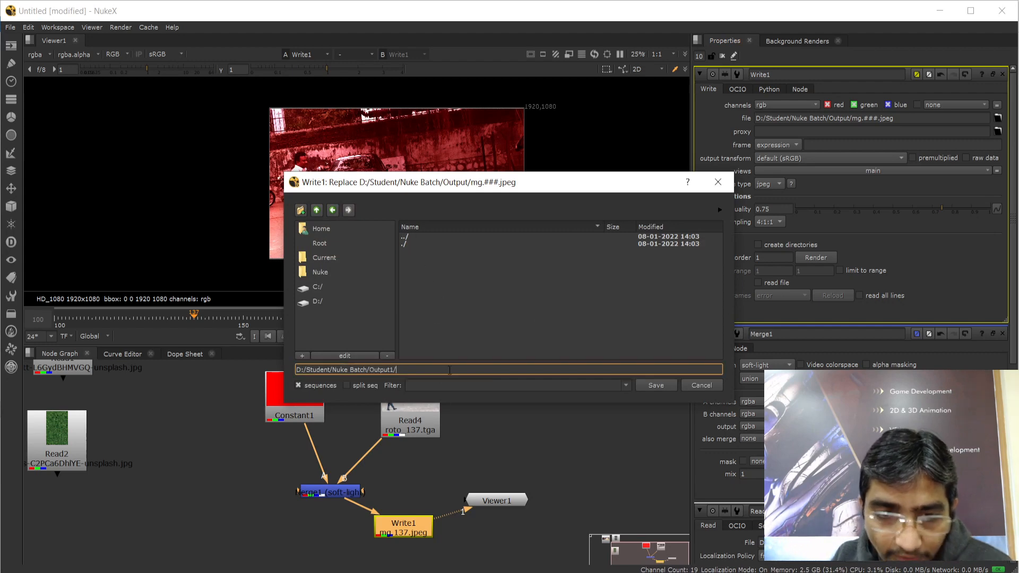
type("mg1.")
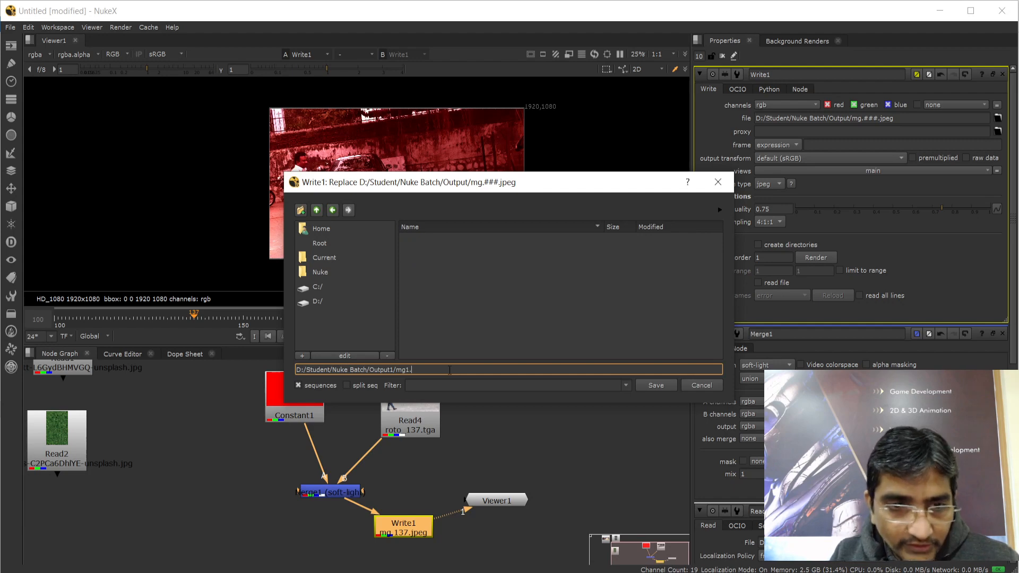
left_click_drag(493, 182, 416, 389)
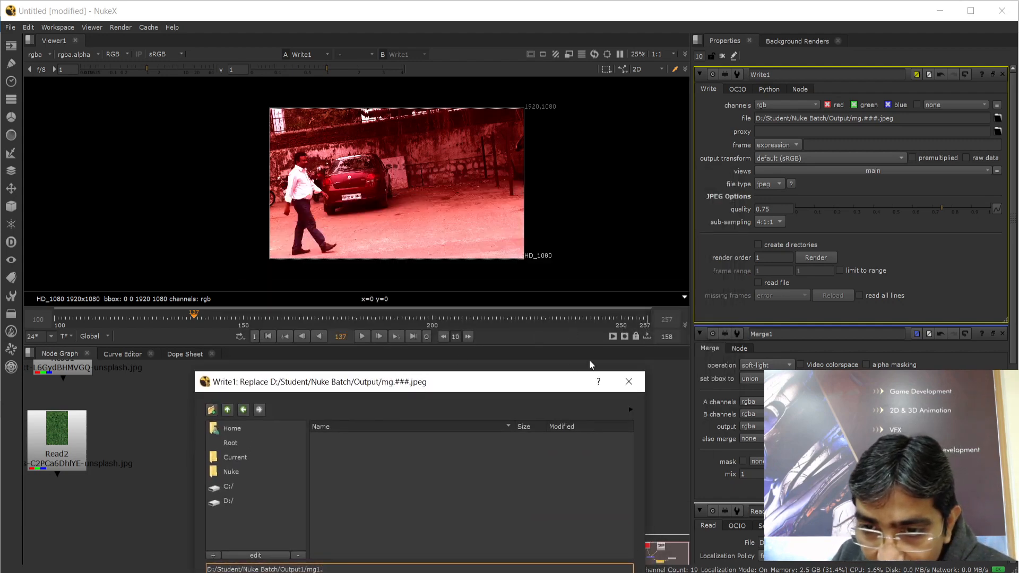
left_click_drag(487, 390, 553, 213)
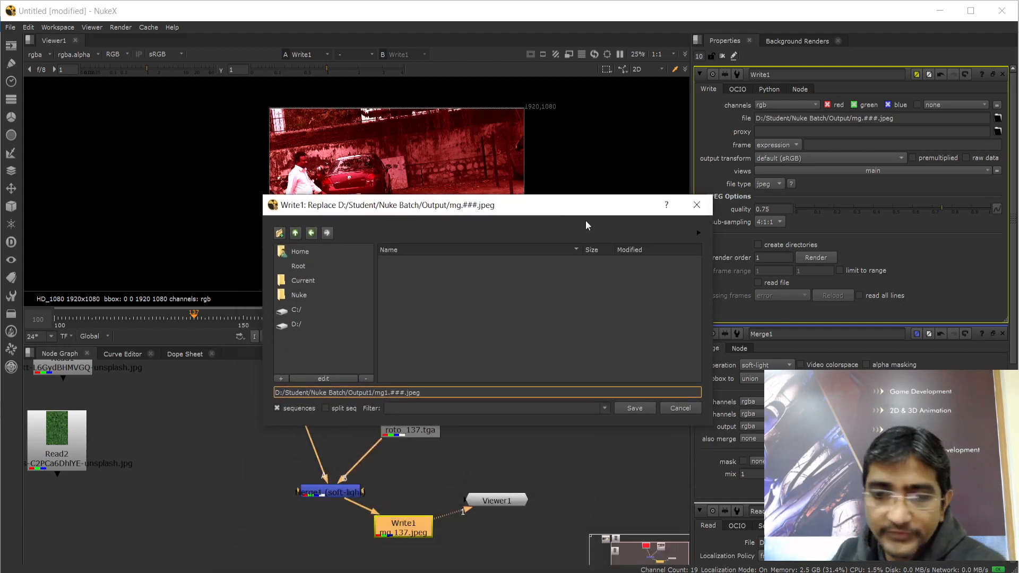
left_click(632, 408)
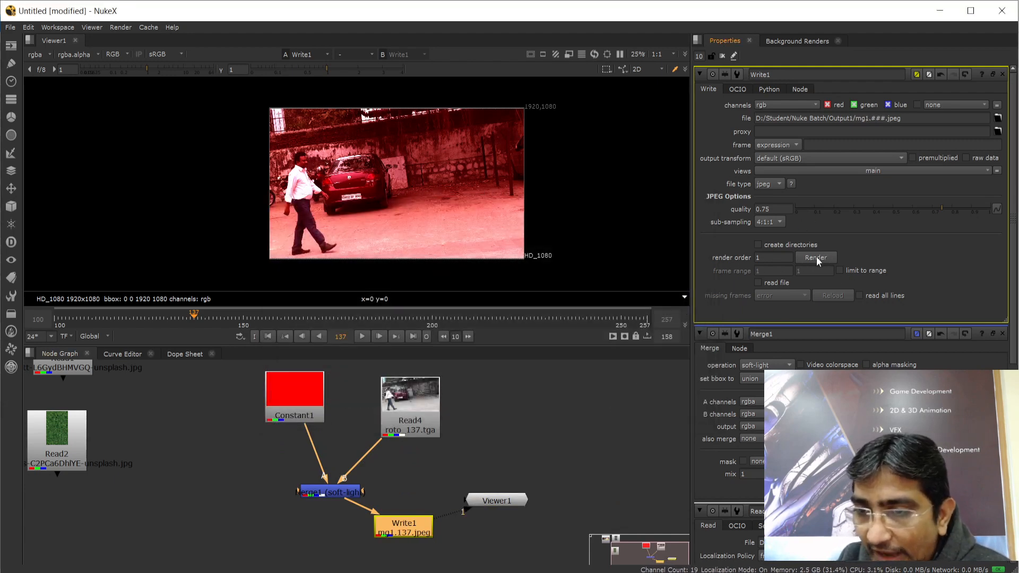
Render Write1 over frames 100–257, then switch to the Nuke Batch folder in File Explorer
left_click(816, 258)
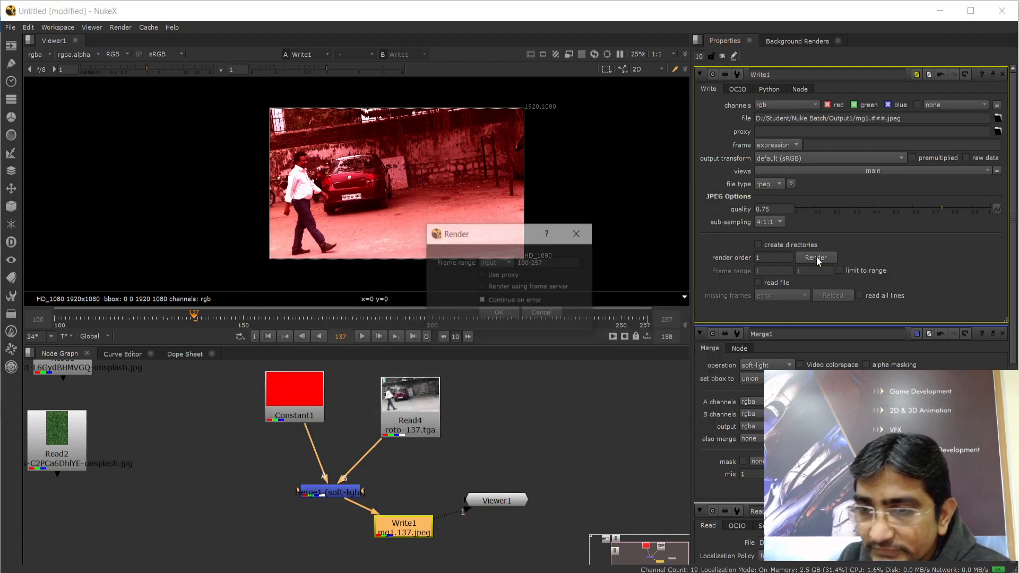
left_click(498, 314)
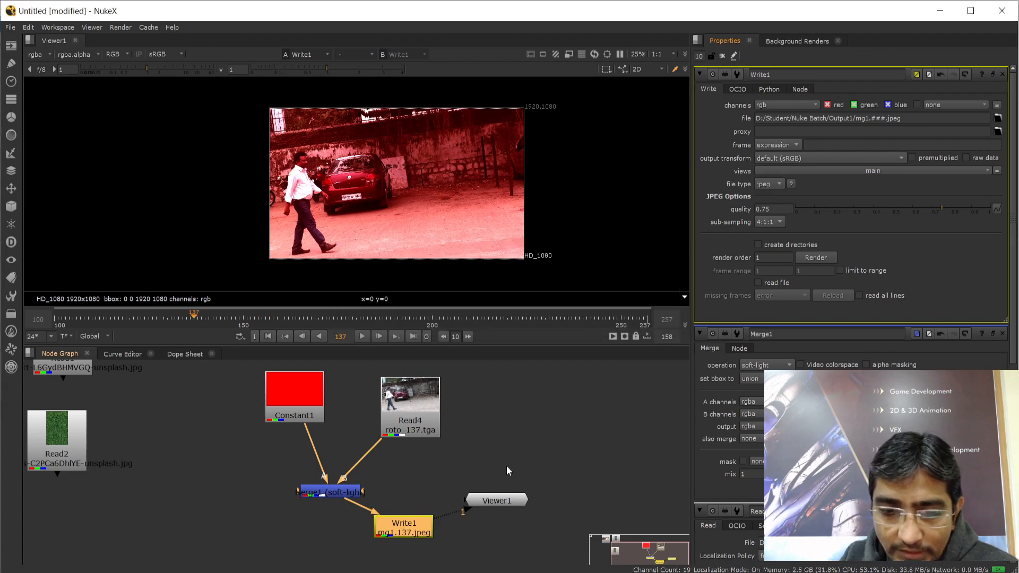
key("alt+Tab")
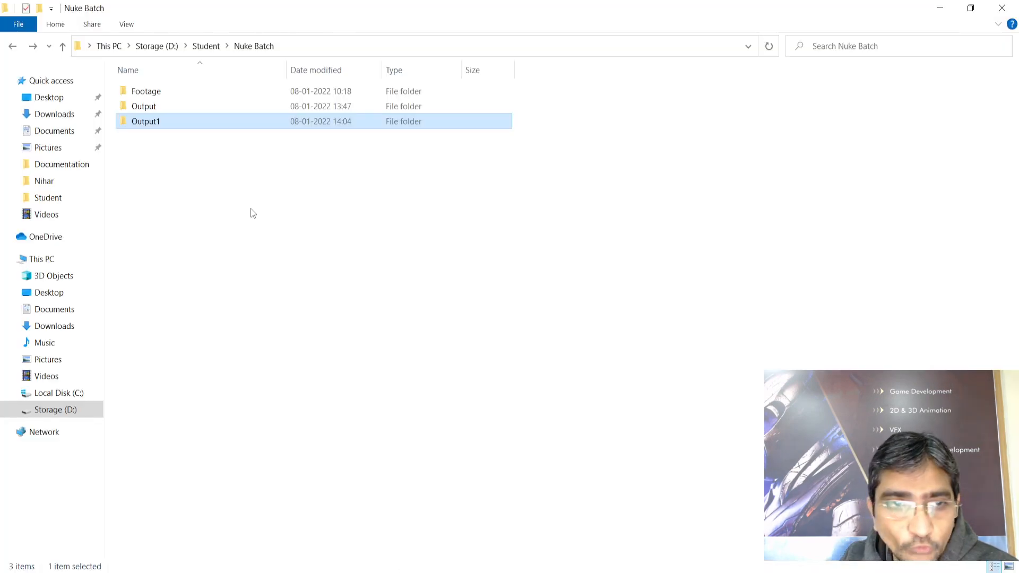
Open the Output1 folder and scroll through the rendered mg1 frames
double_click(145, 122)
scroll(588, 388, "down", 2)
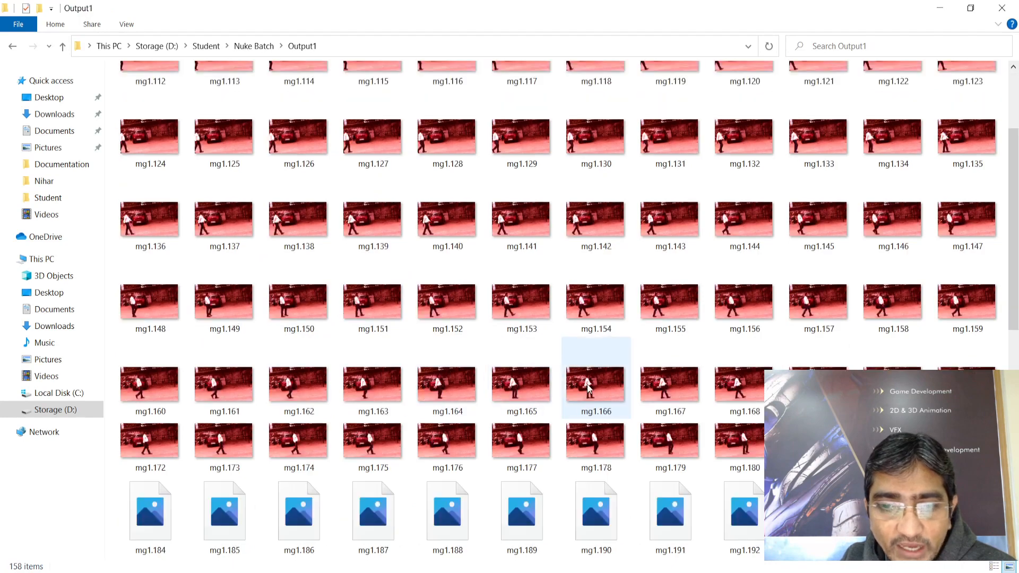
scroll(588, 389, "down", 8)
scroll(417, 394, "up", 10)
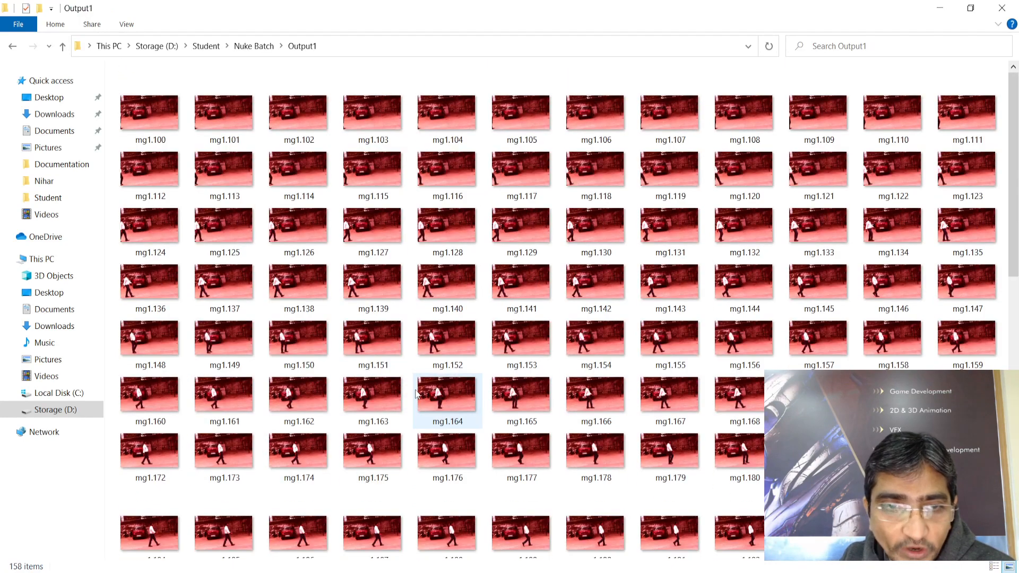
Open mg1.100 in Photos and step through the red-tinted frames as the man walks in
double_click(149, 113)
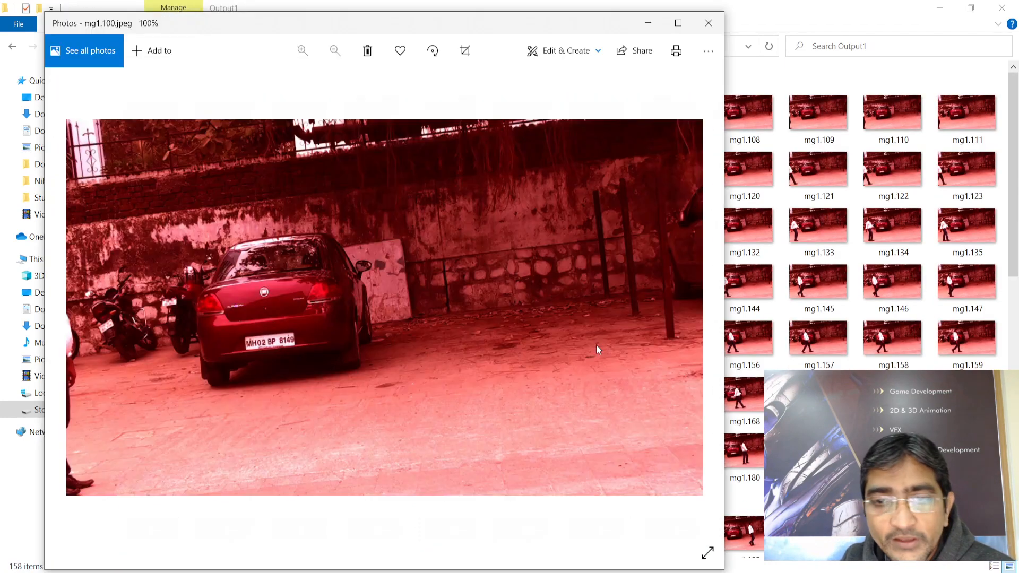
left_click(707, 306)
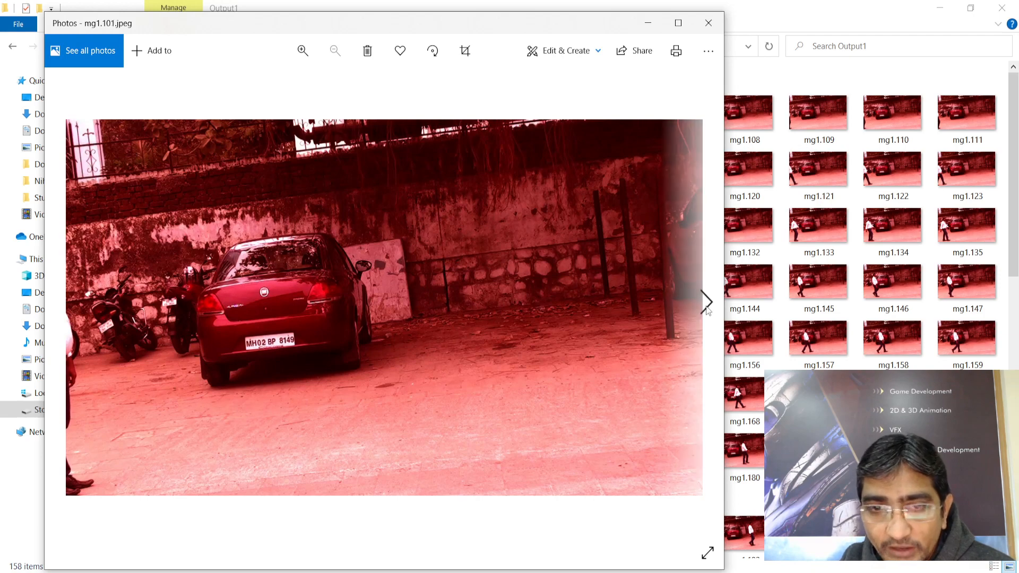
left_click(707, 309)
left_click(706, 309)
left_click(706, 309)
left_click(706, 309)
left_click(706, 309)
left_click(706, 308)
left_click(706, 309)
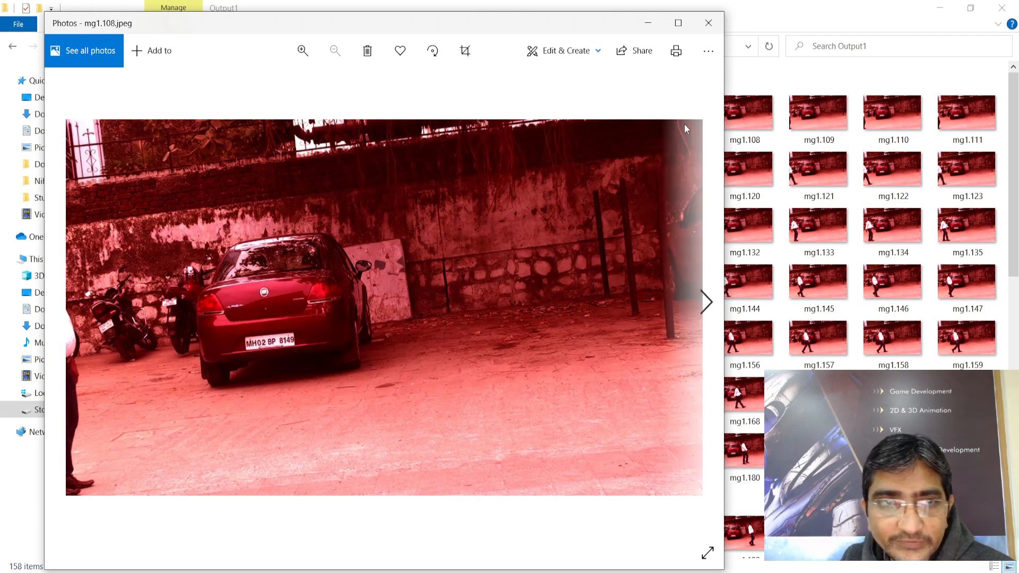
left_click(707, 308)
left_click(707, 307)
left_click(706, 308)
left_click(706, 308)
left_click(706, 308)
left_click(706, 309)
left_click(707, 309)
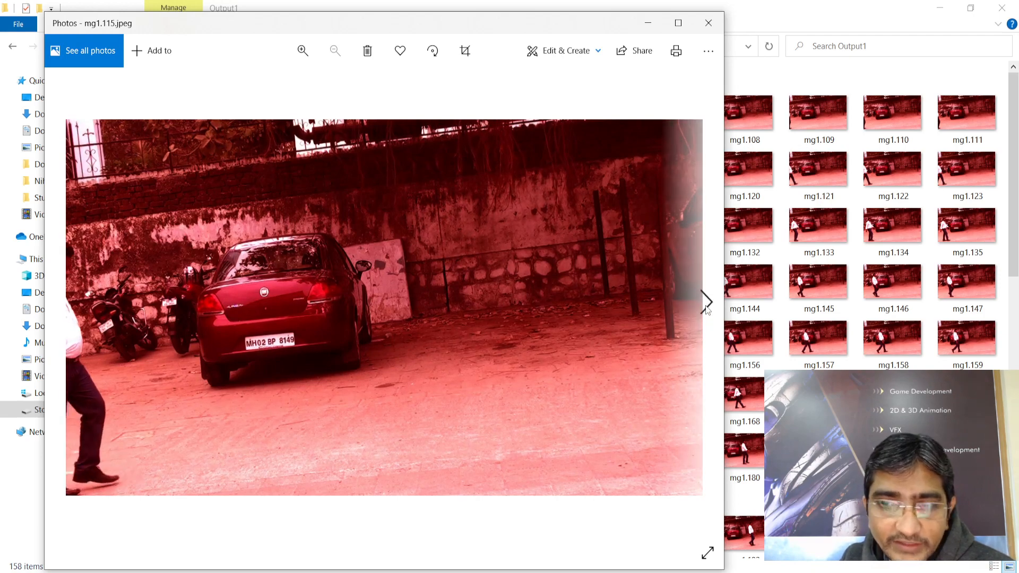
left_click(706, 307)
left_click(706, 308)
left_click(706, 307)
left_click(706, 307)
left_click(706, 307)
left_click(706, 308)
left_click(706, 308)
left_click(706, 308)
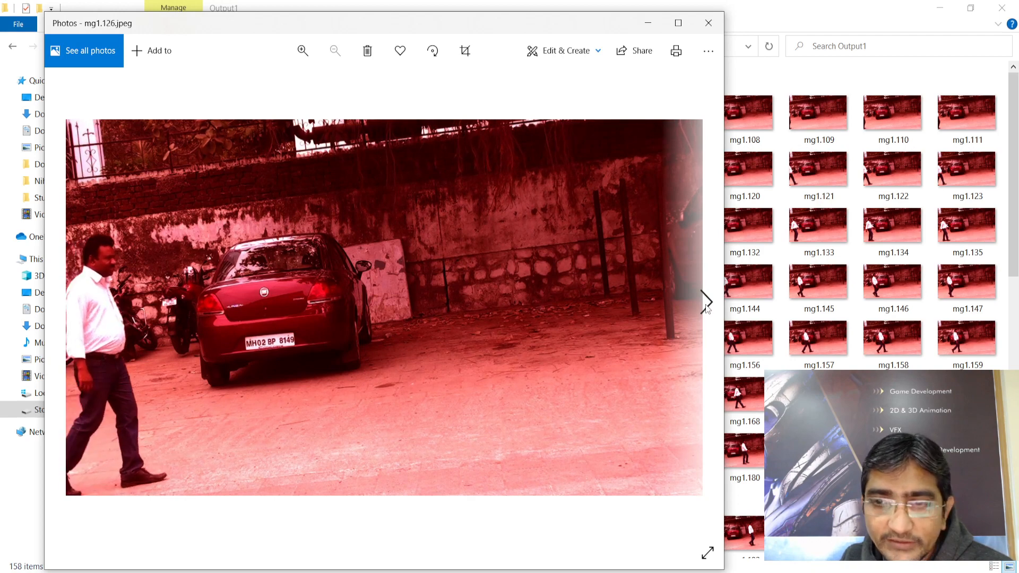
left_click(706, 307)
left_click(706, 307)
left_click(706, 307)
left_click(706, 308)
Close Photos and the Output1 folder, returning to the Nuke notes in Google Docs
left_click(708, 22)
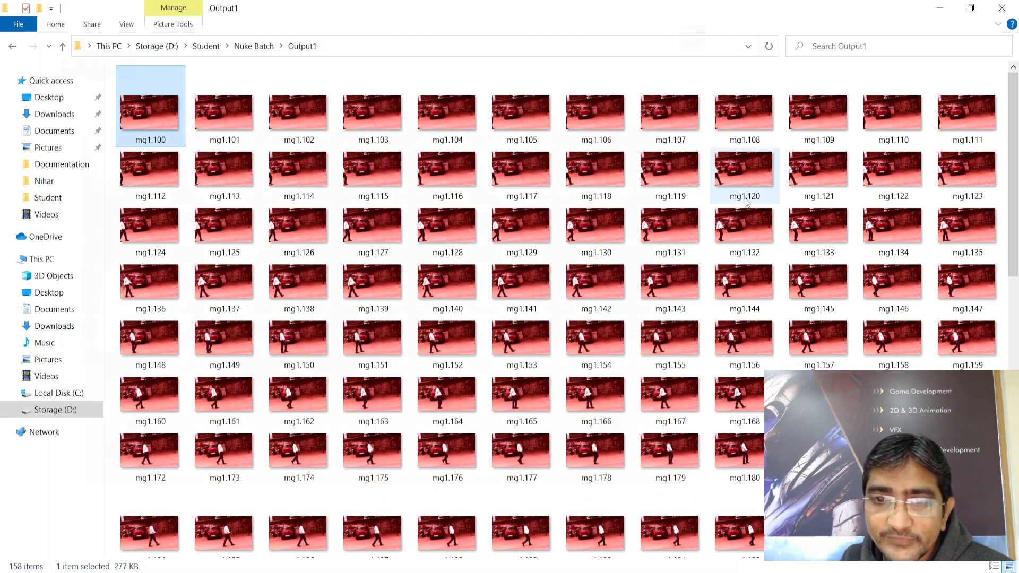
left_click(1002, 8)
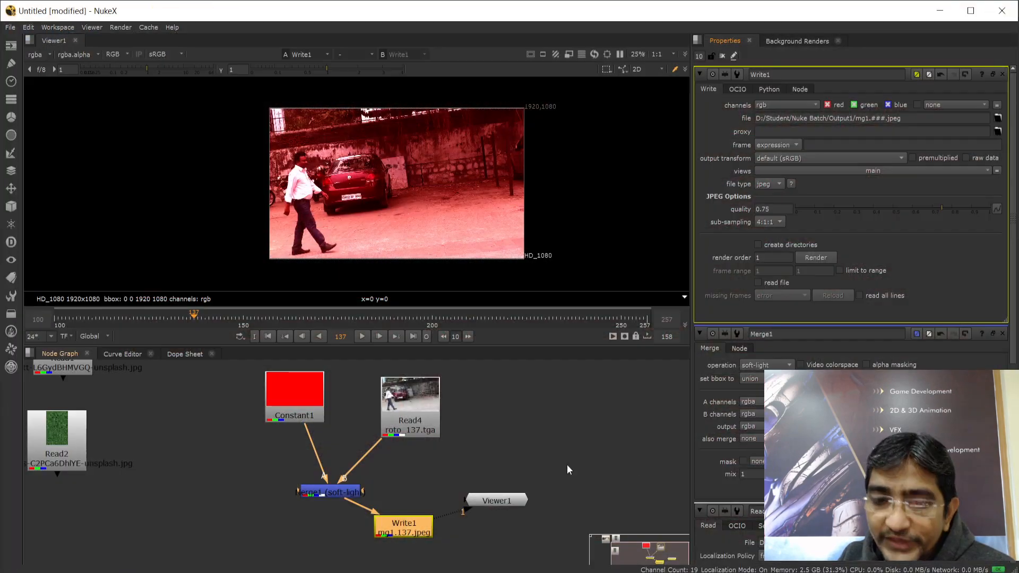
key("alt+Tab")
left_click(306, 288)
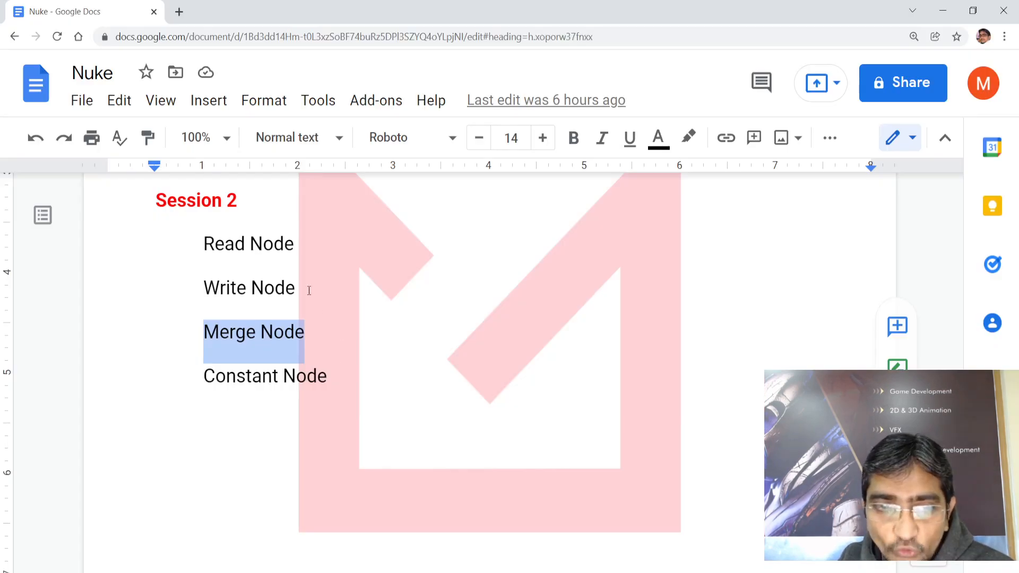
left_click_drag(206, 243, 325, 376)
left_click(235, 242)
left_click(226, 287)
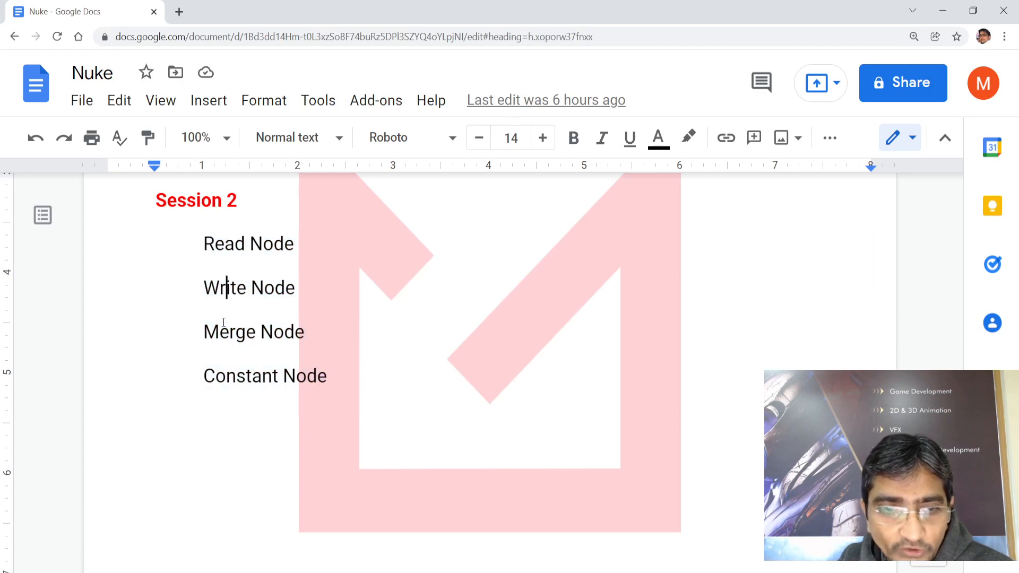
left_click(220, 331)
left_click(218, 375)
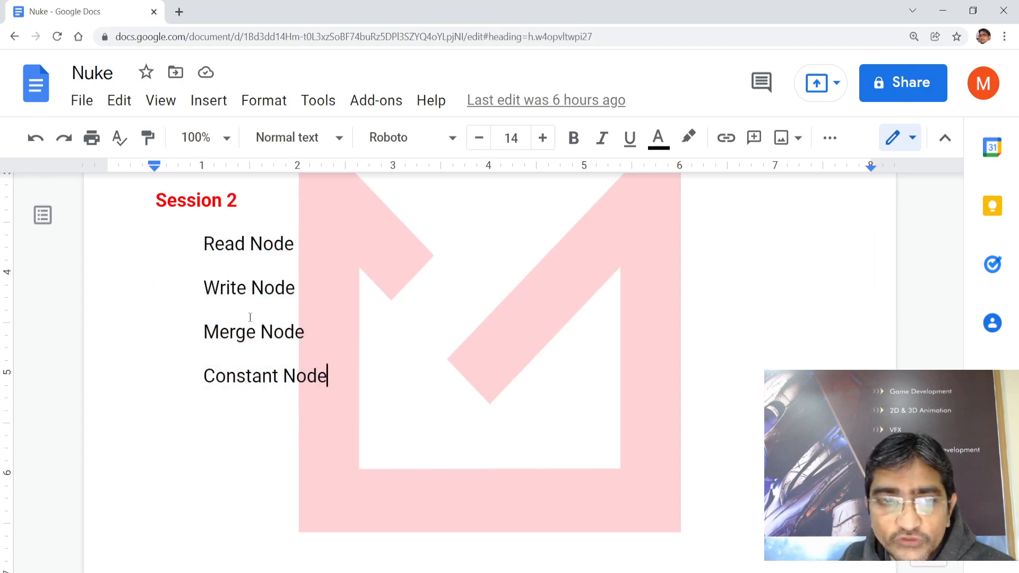
left_click_drag(204, 244, 331, 372)
left_click(309, 436)
left_click_drag(203, 244, 330, 254)
left_click_drag(206, 290, 300, 288)
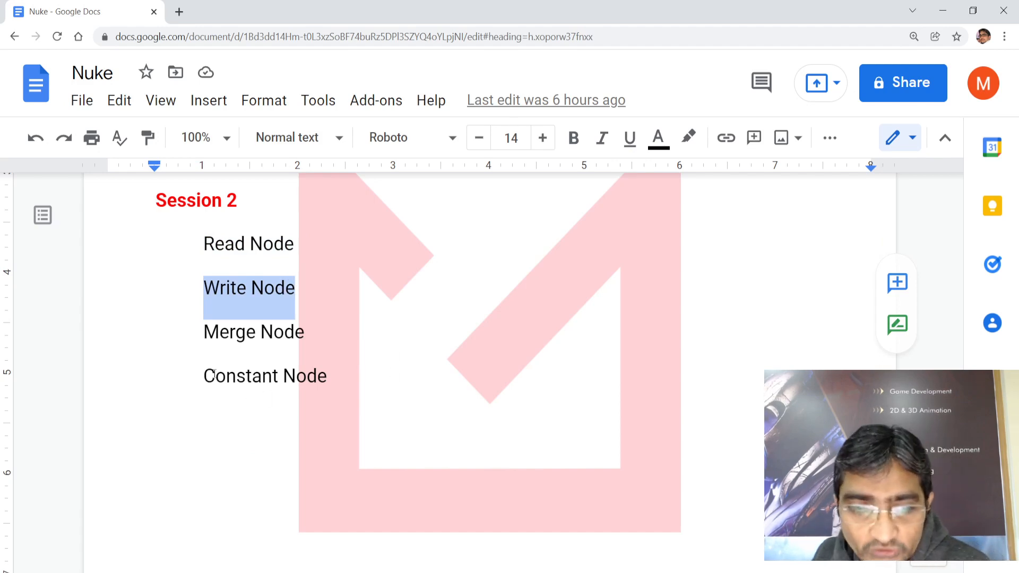
mouse_move(205, 375)
left_mouse_down()
mouse_move(327, 378)
mouse_move(206, 375)
left_mouse_up()
left_click(321, 428)
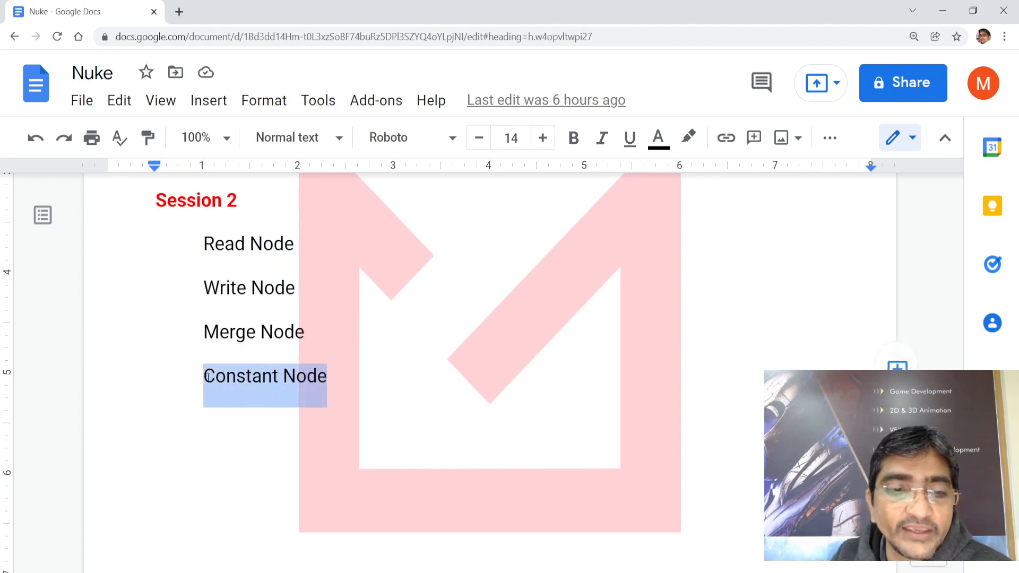
left_click(265, 451)
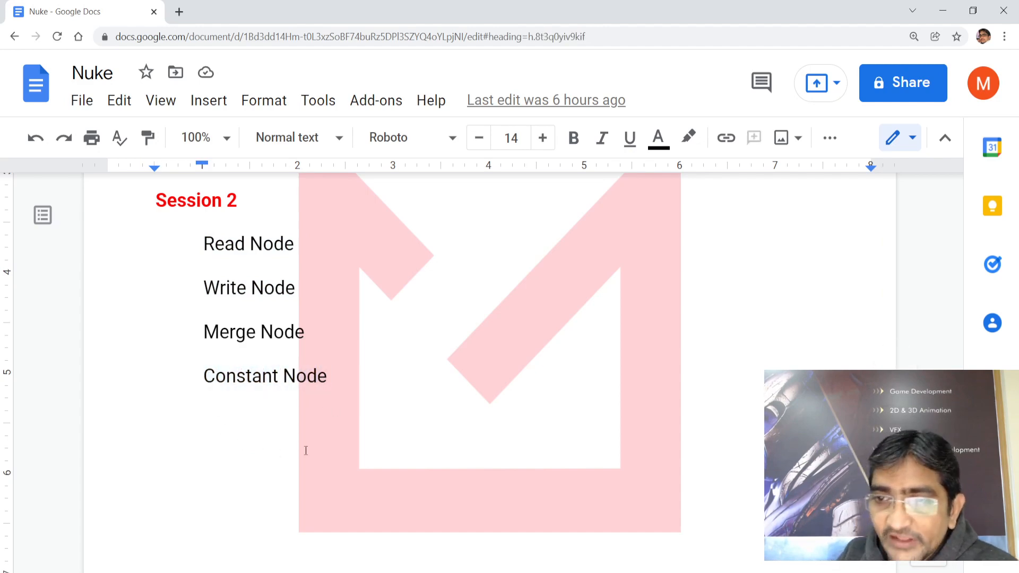